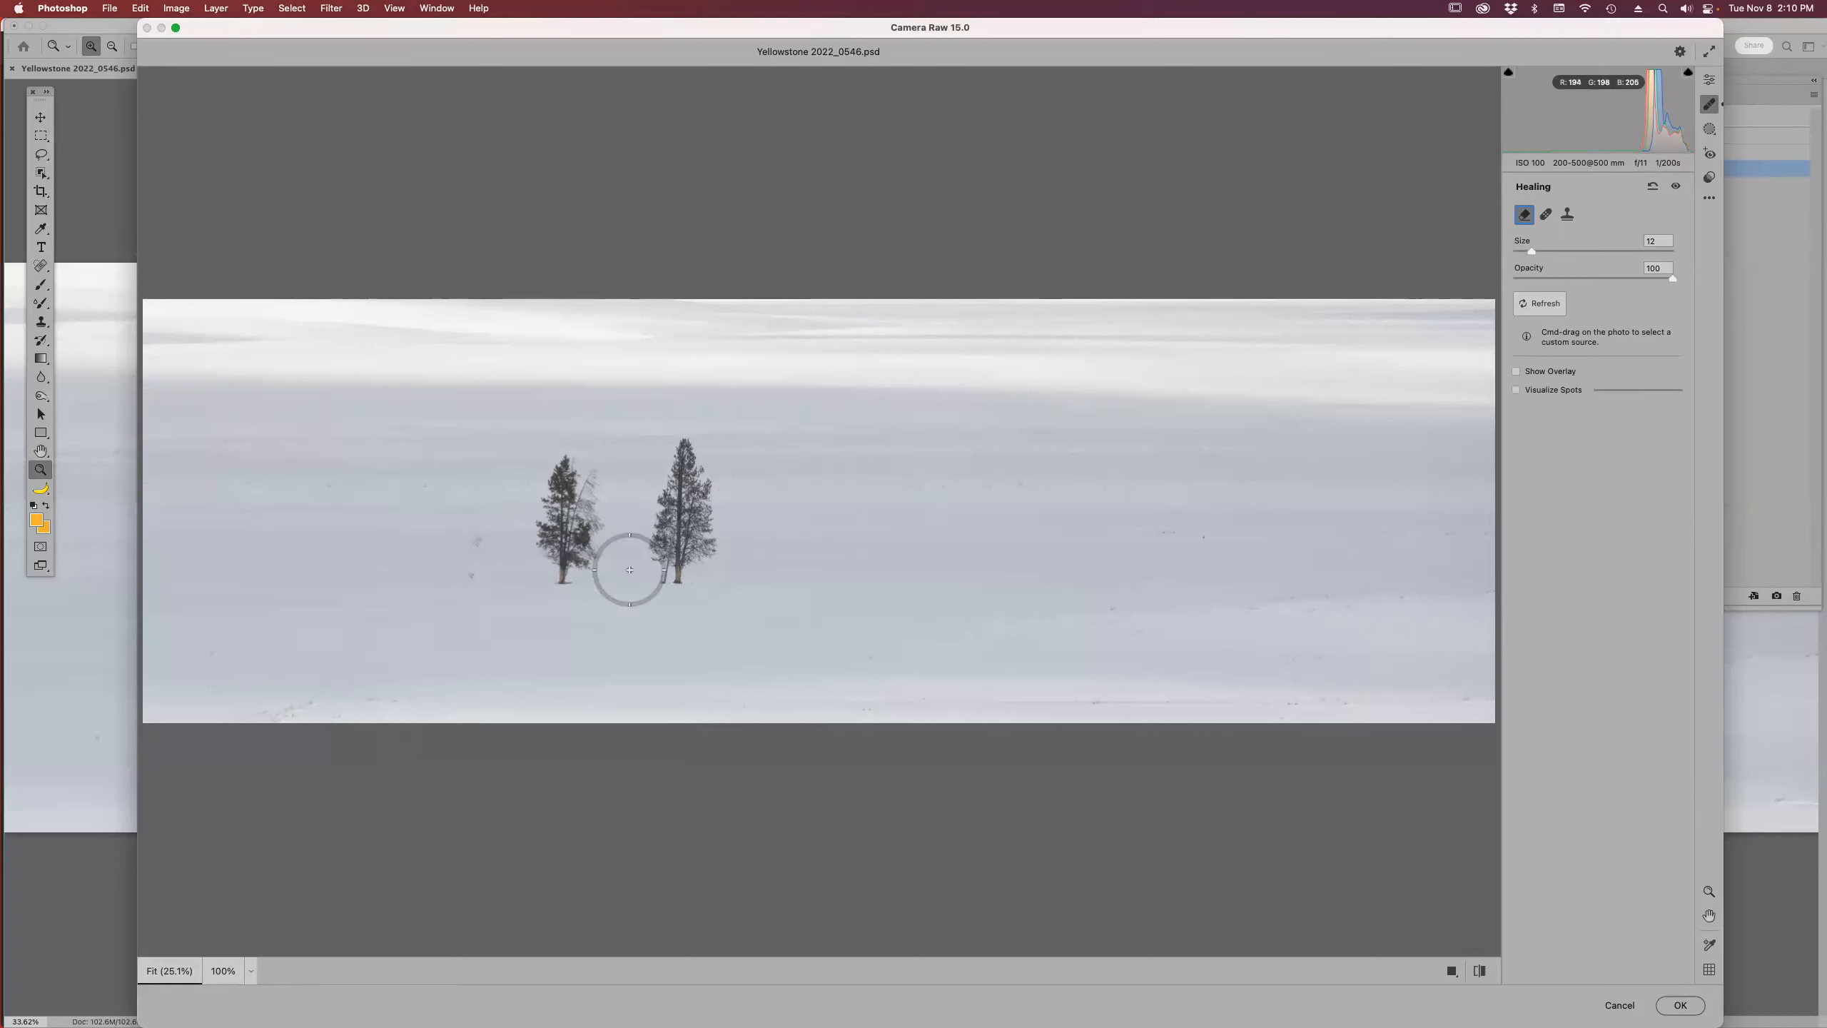
# - Regenerate the healed area beside the two trees three times and heal the specks in the snow left of them
pyautogui.click(1543, 307)
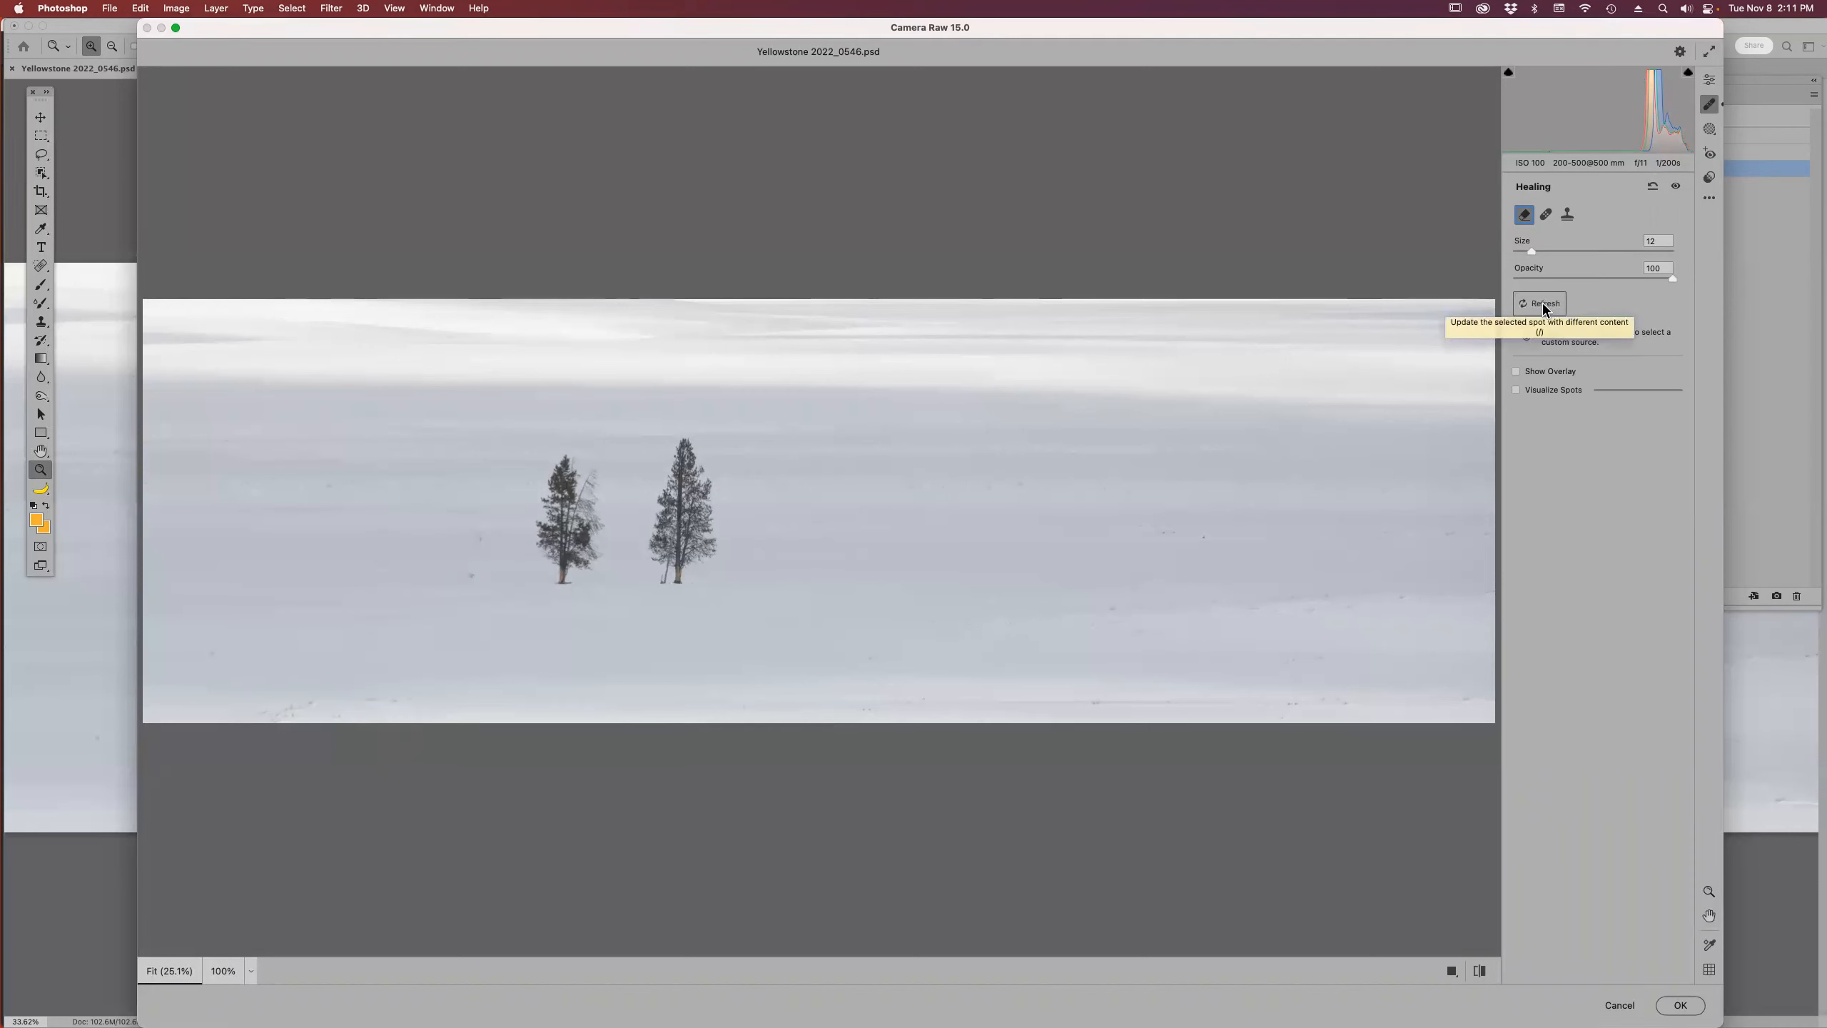
pyautogui.click(1543, 306)
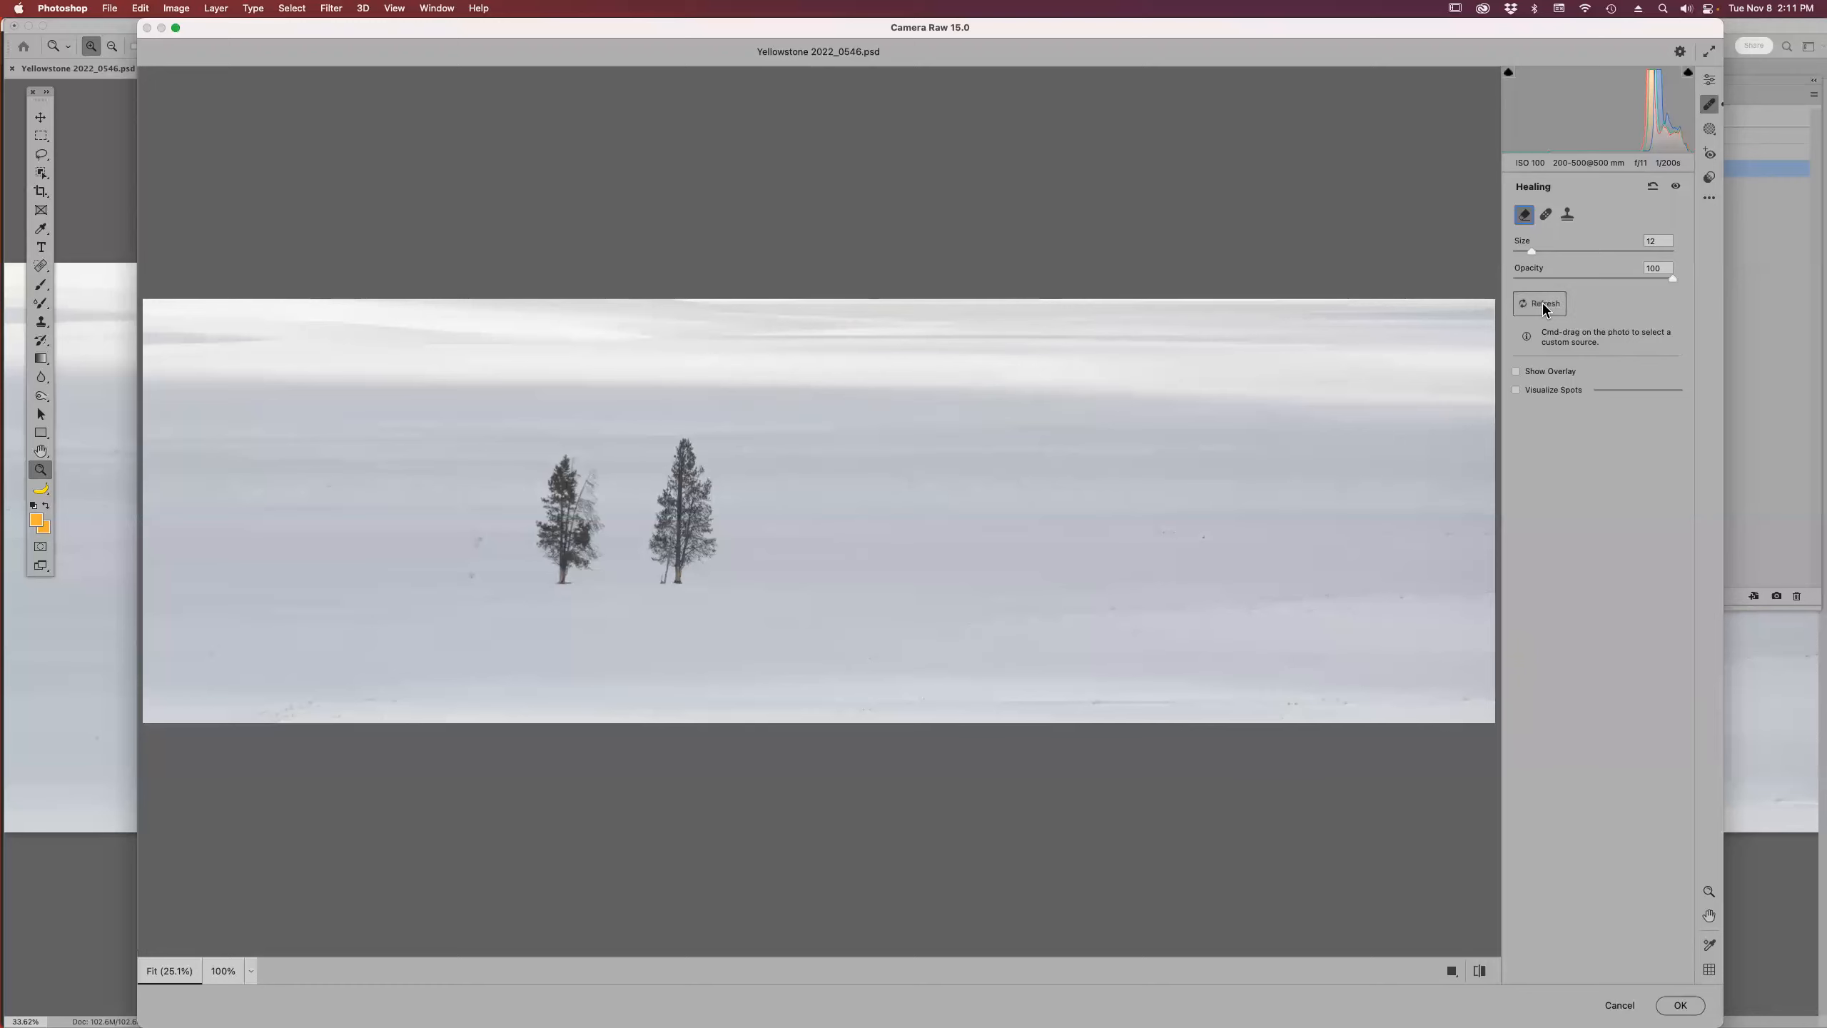
pyautogui.click(1543, 306)
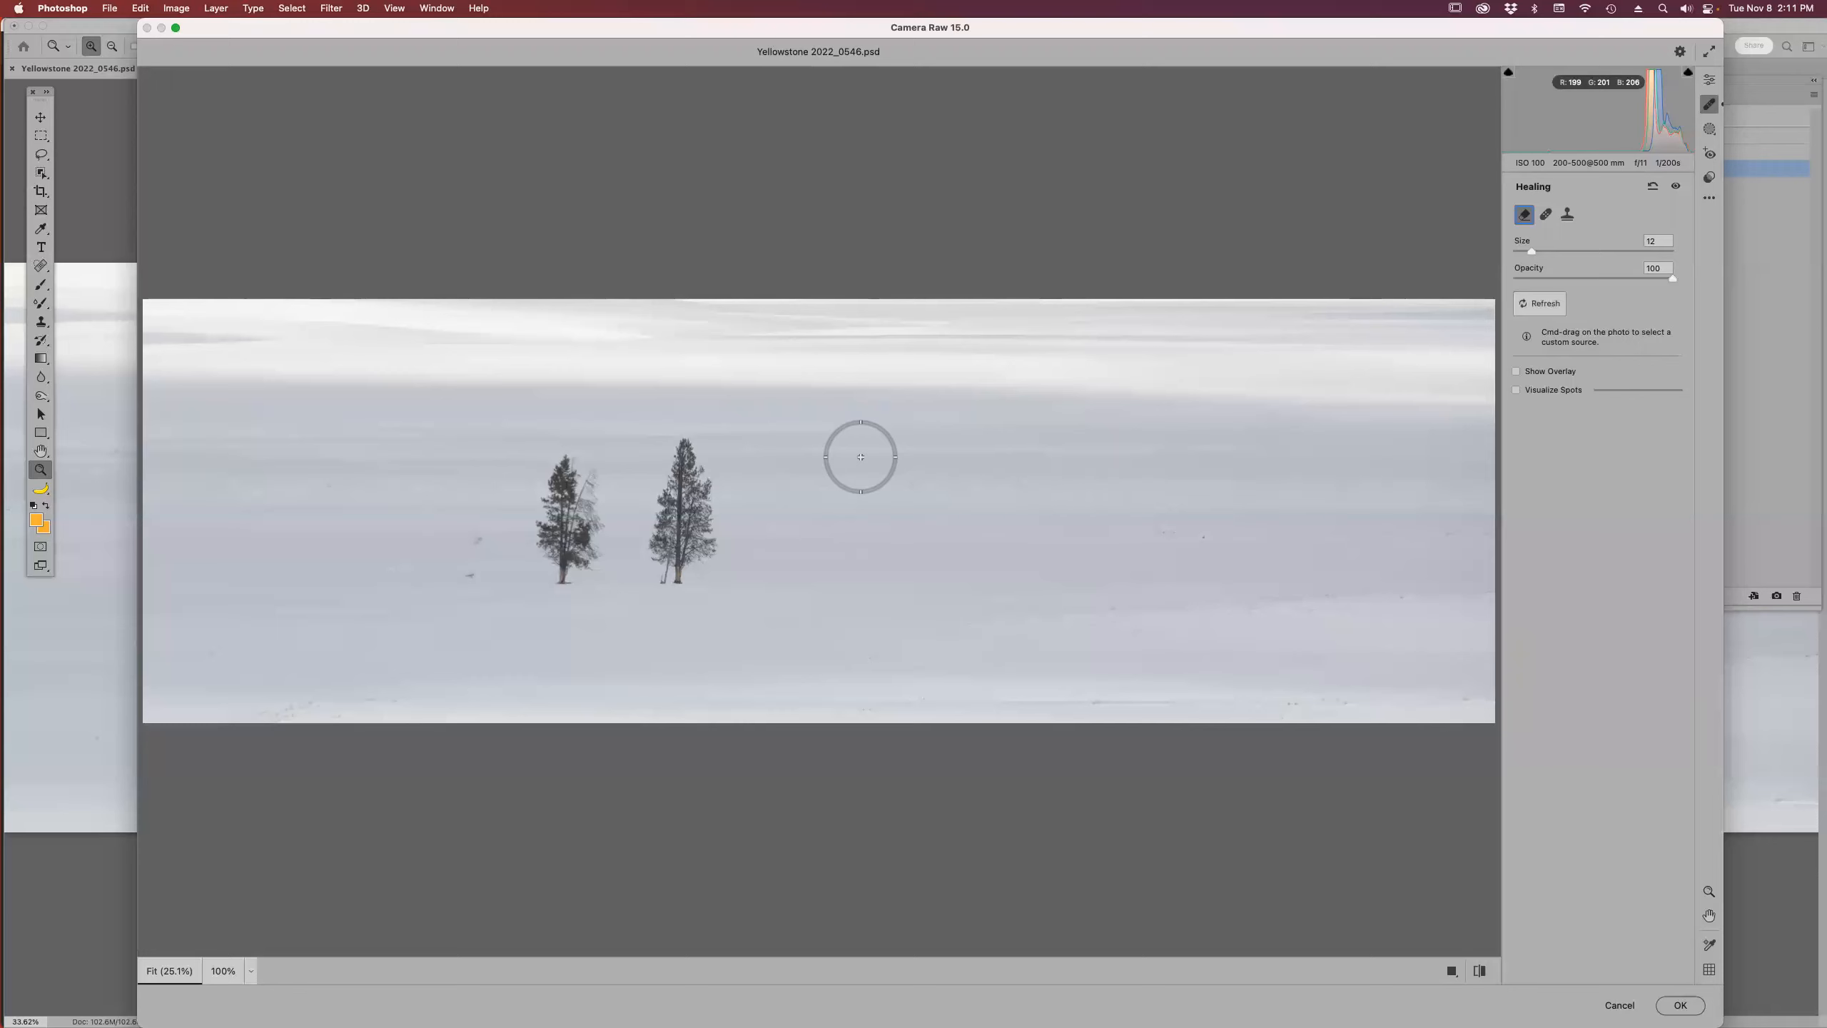
pyautogui.click(452, 567)
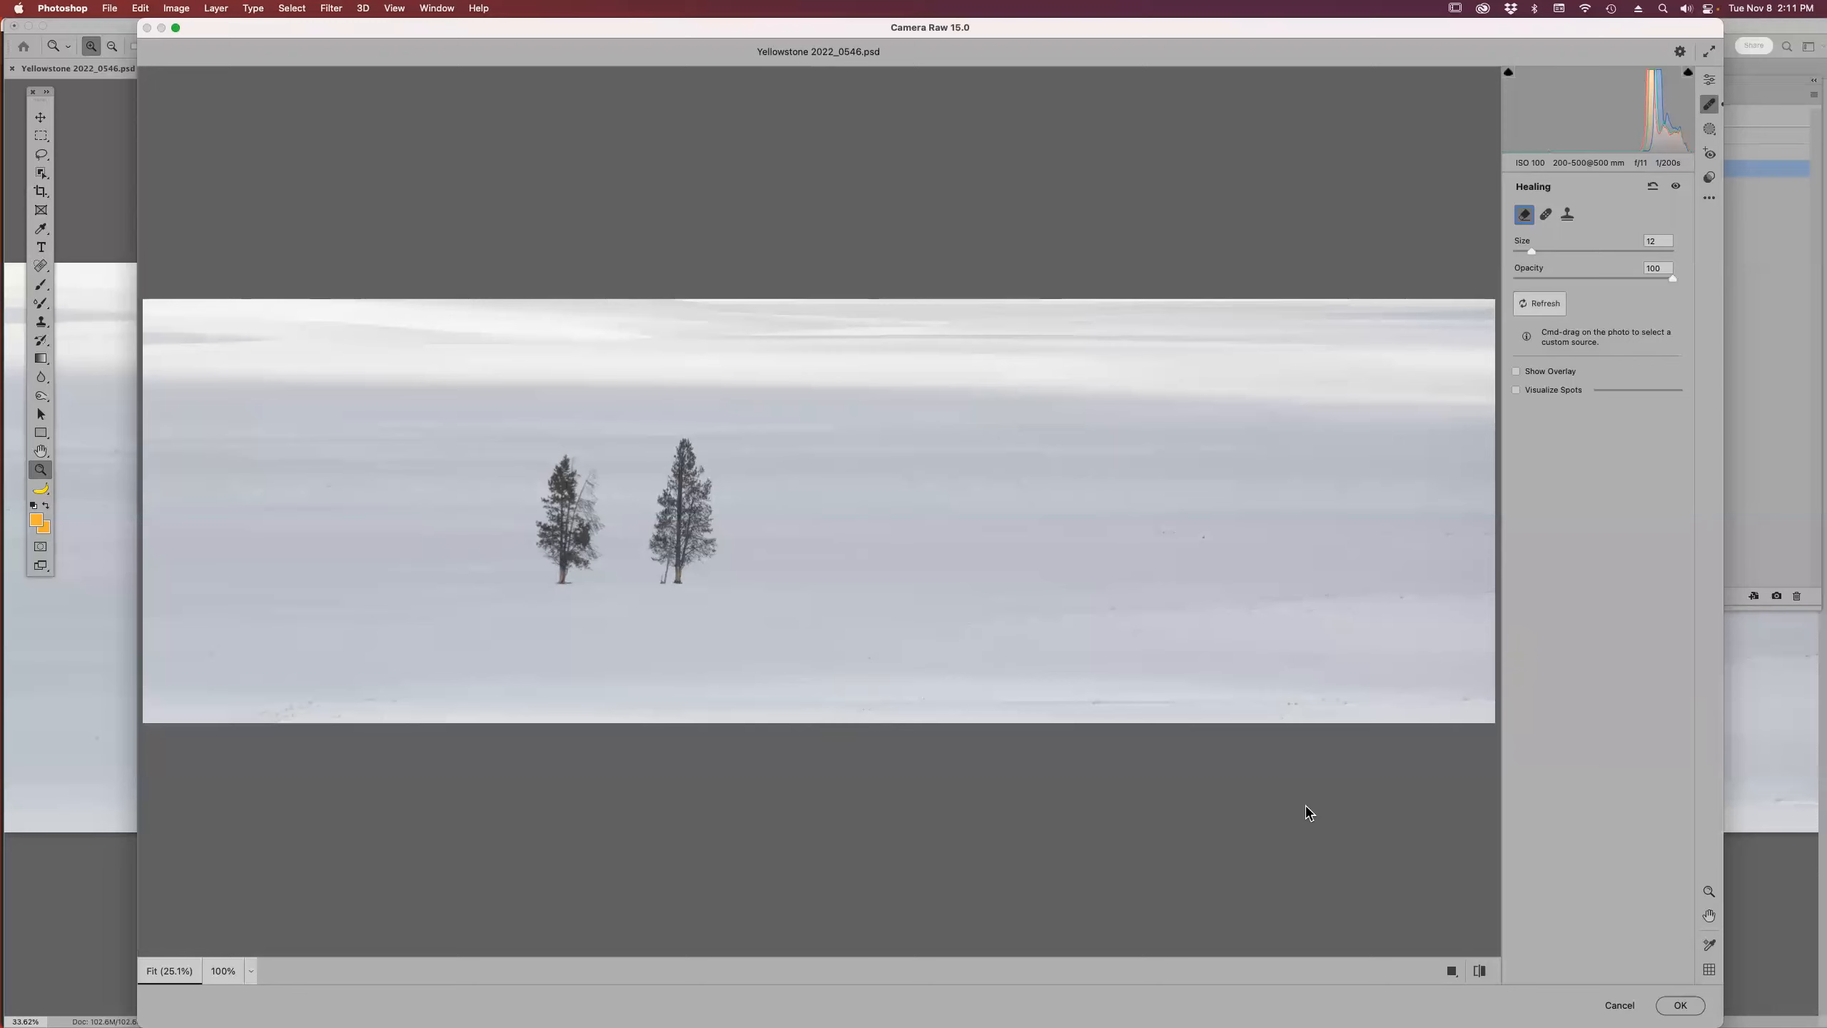
# - Discard all Camera Raw changes and close Yellowstone 2022_0546.psd without saving
pyautogui.click(1620, 1006)
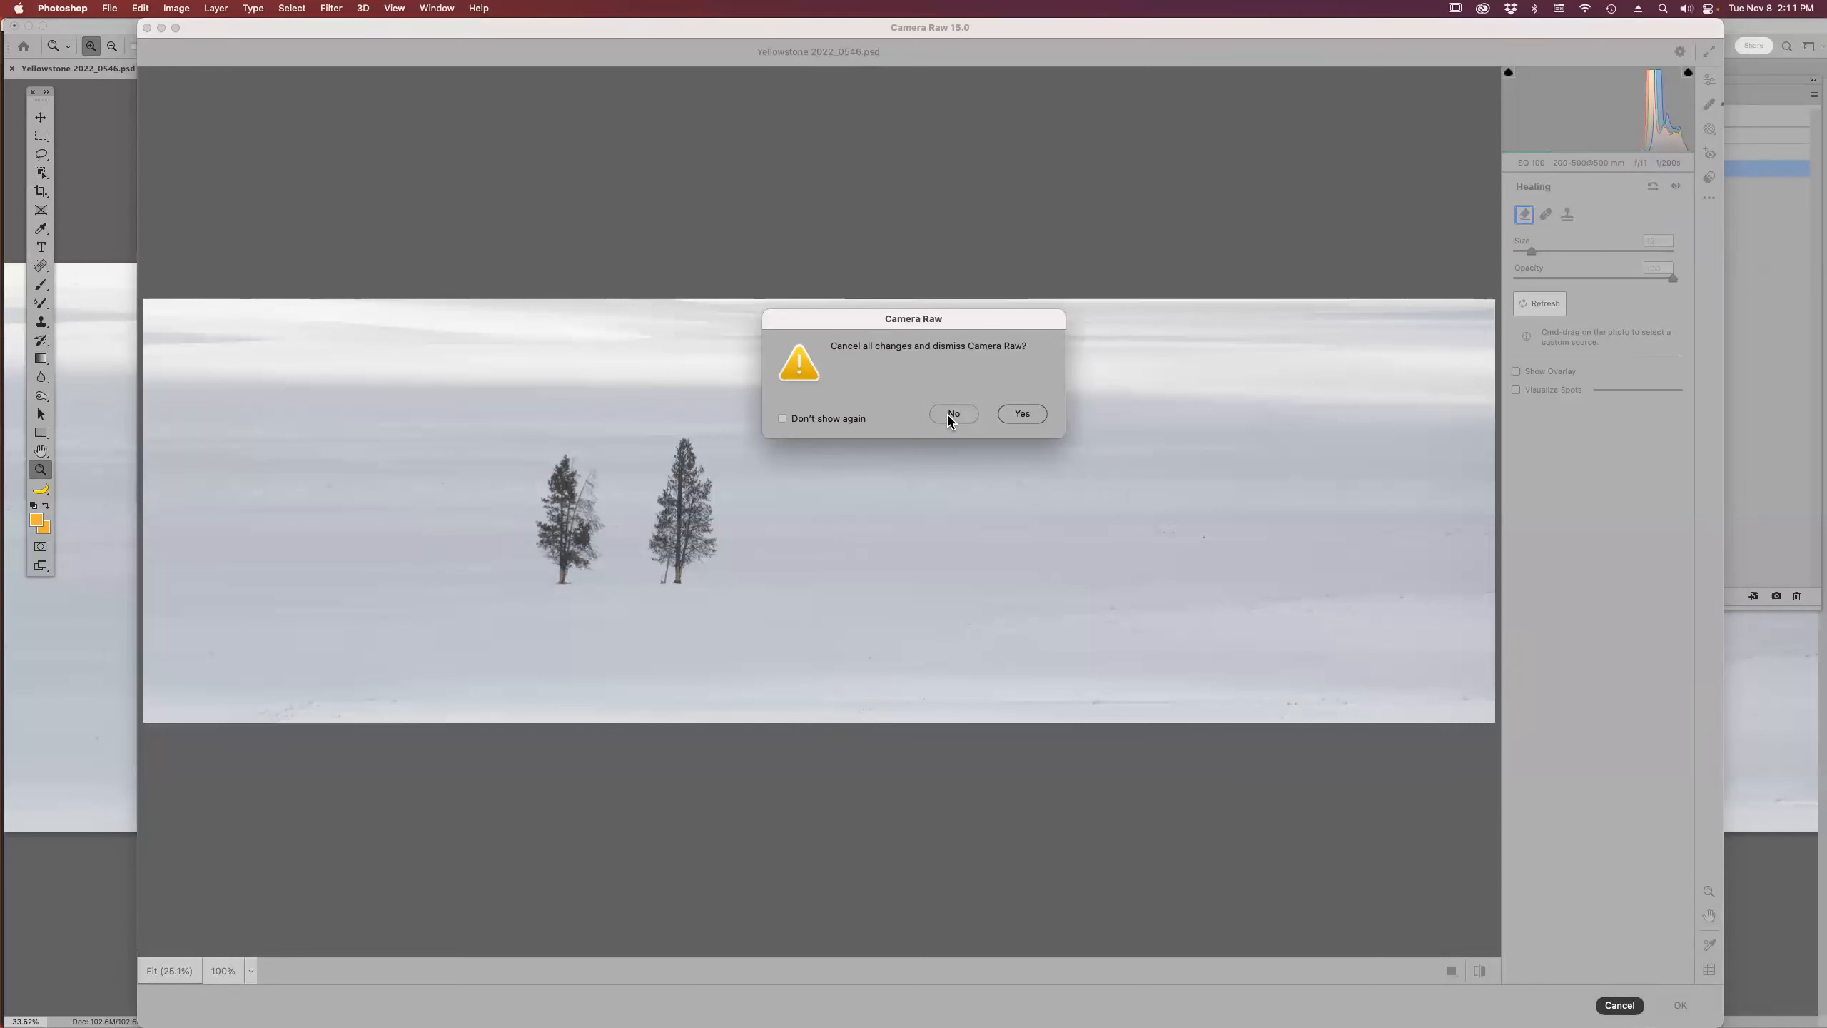
pyautogui.click(1022, 415)
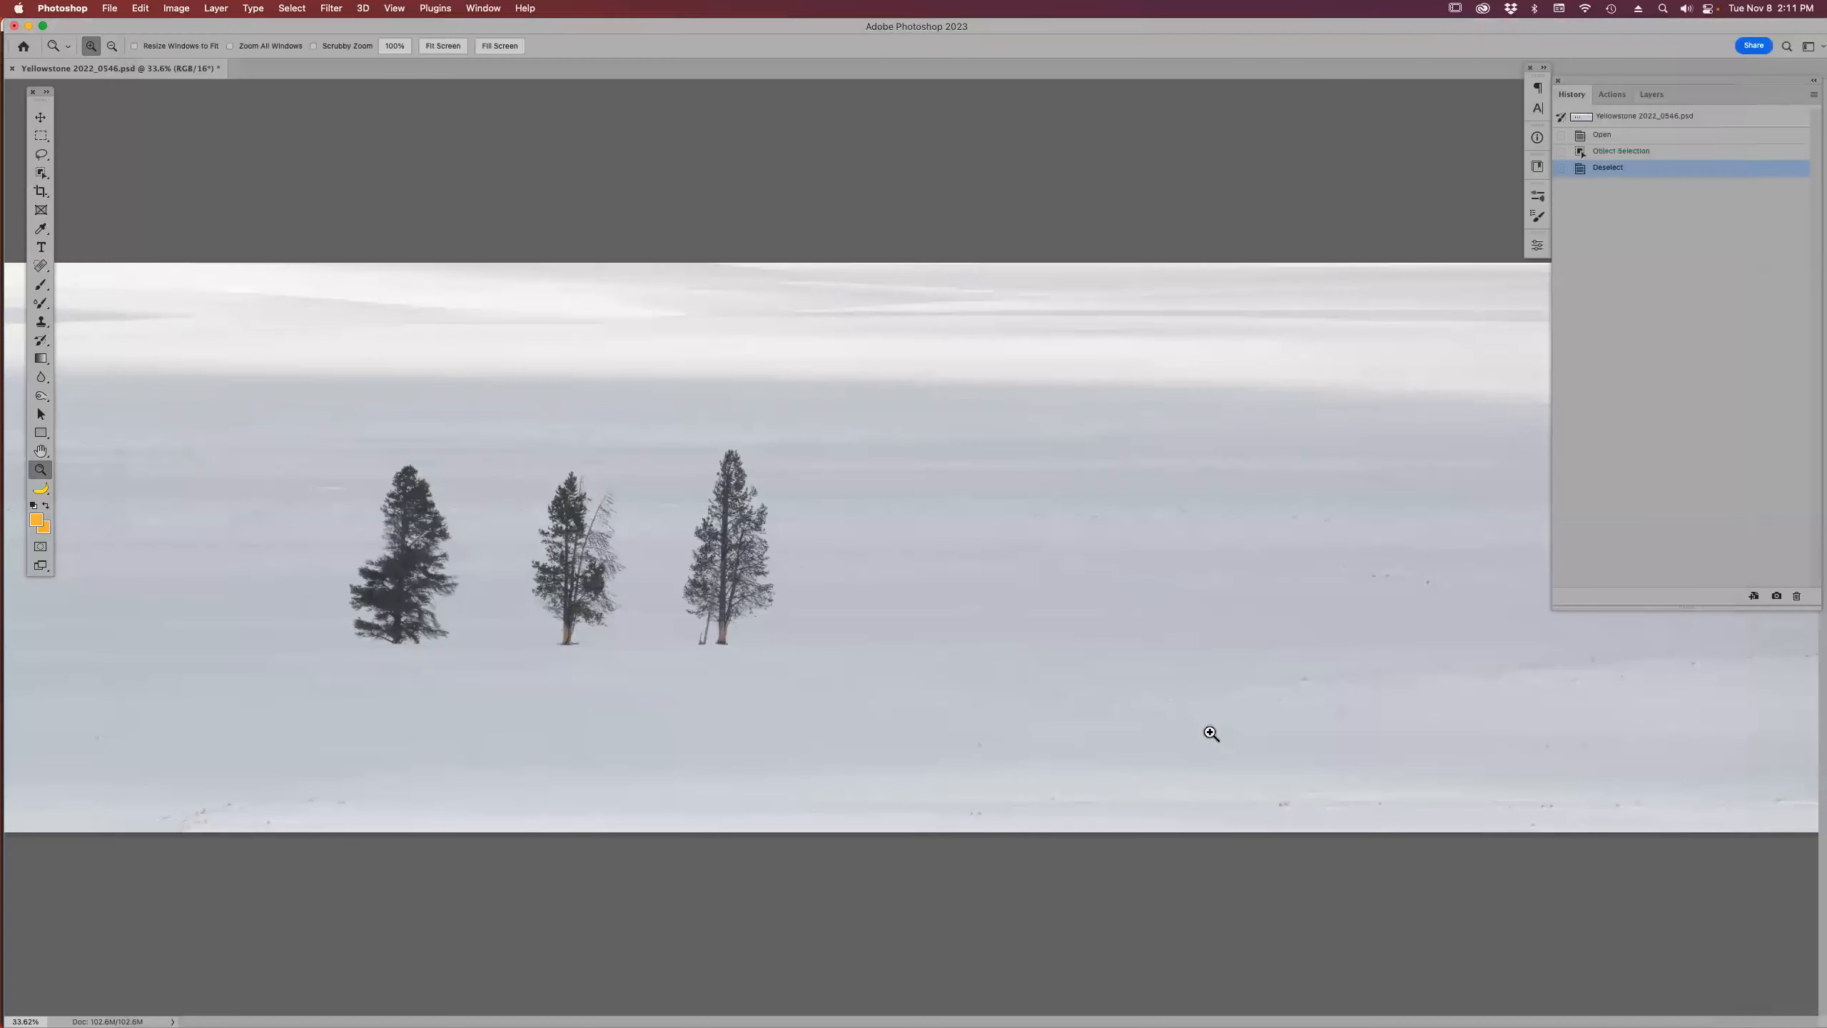
pyautogui.press('super+w')
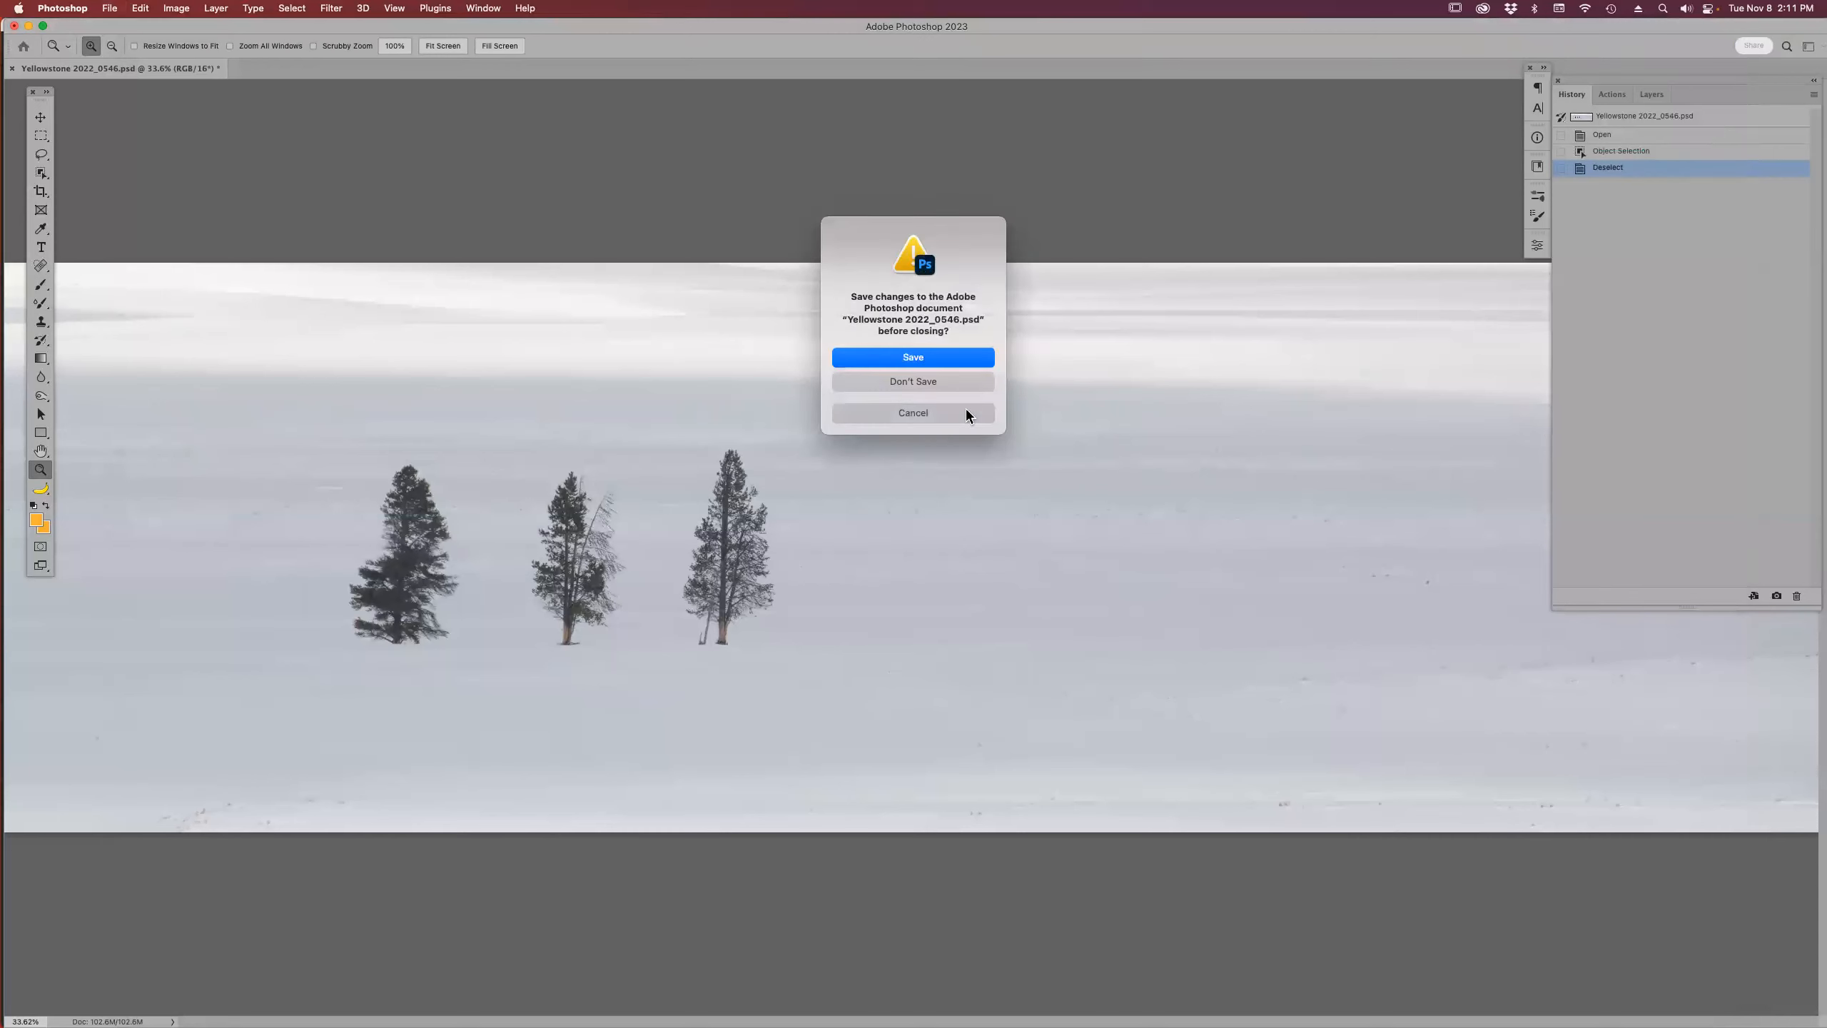
pyautogui.click(936, 379)
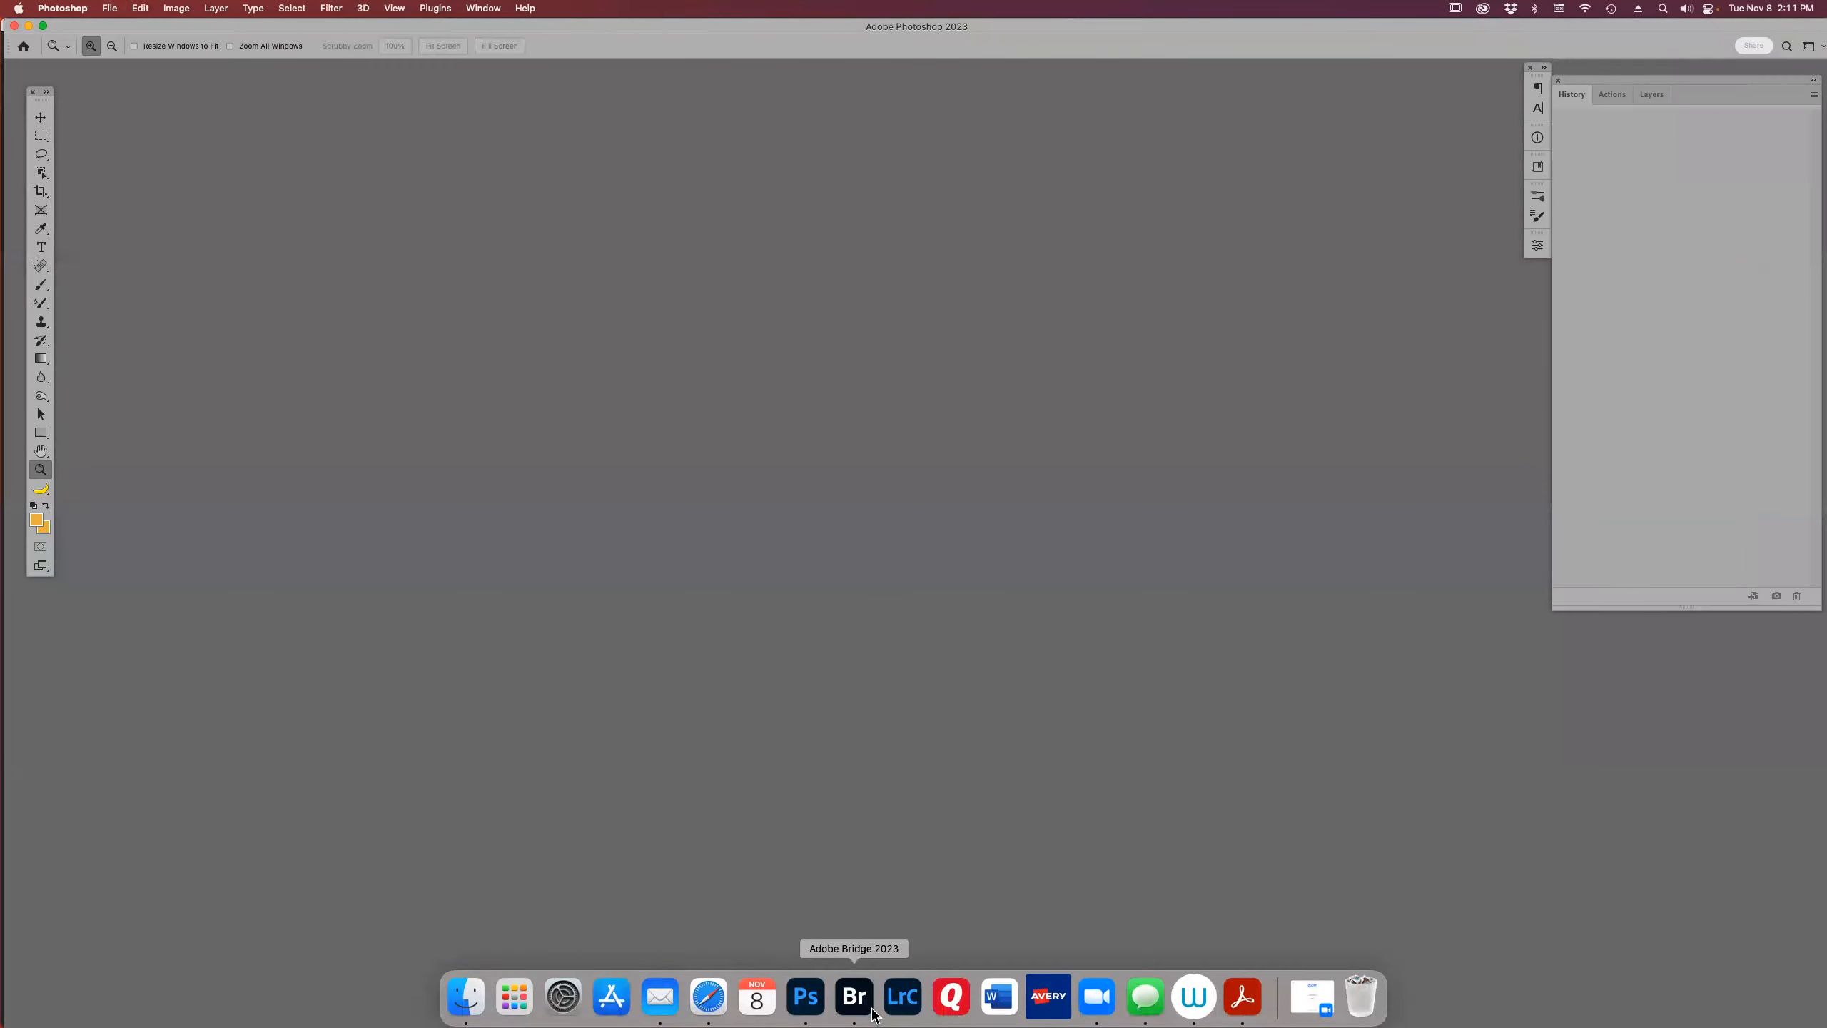
# - Switch to Adobe Bridge and open the wedding photo of four men in vests in Photoshop
pyautogui.click(855, 1001)
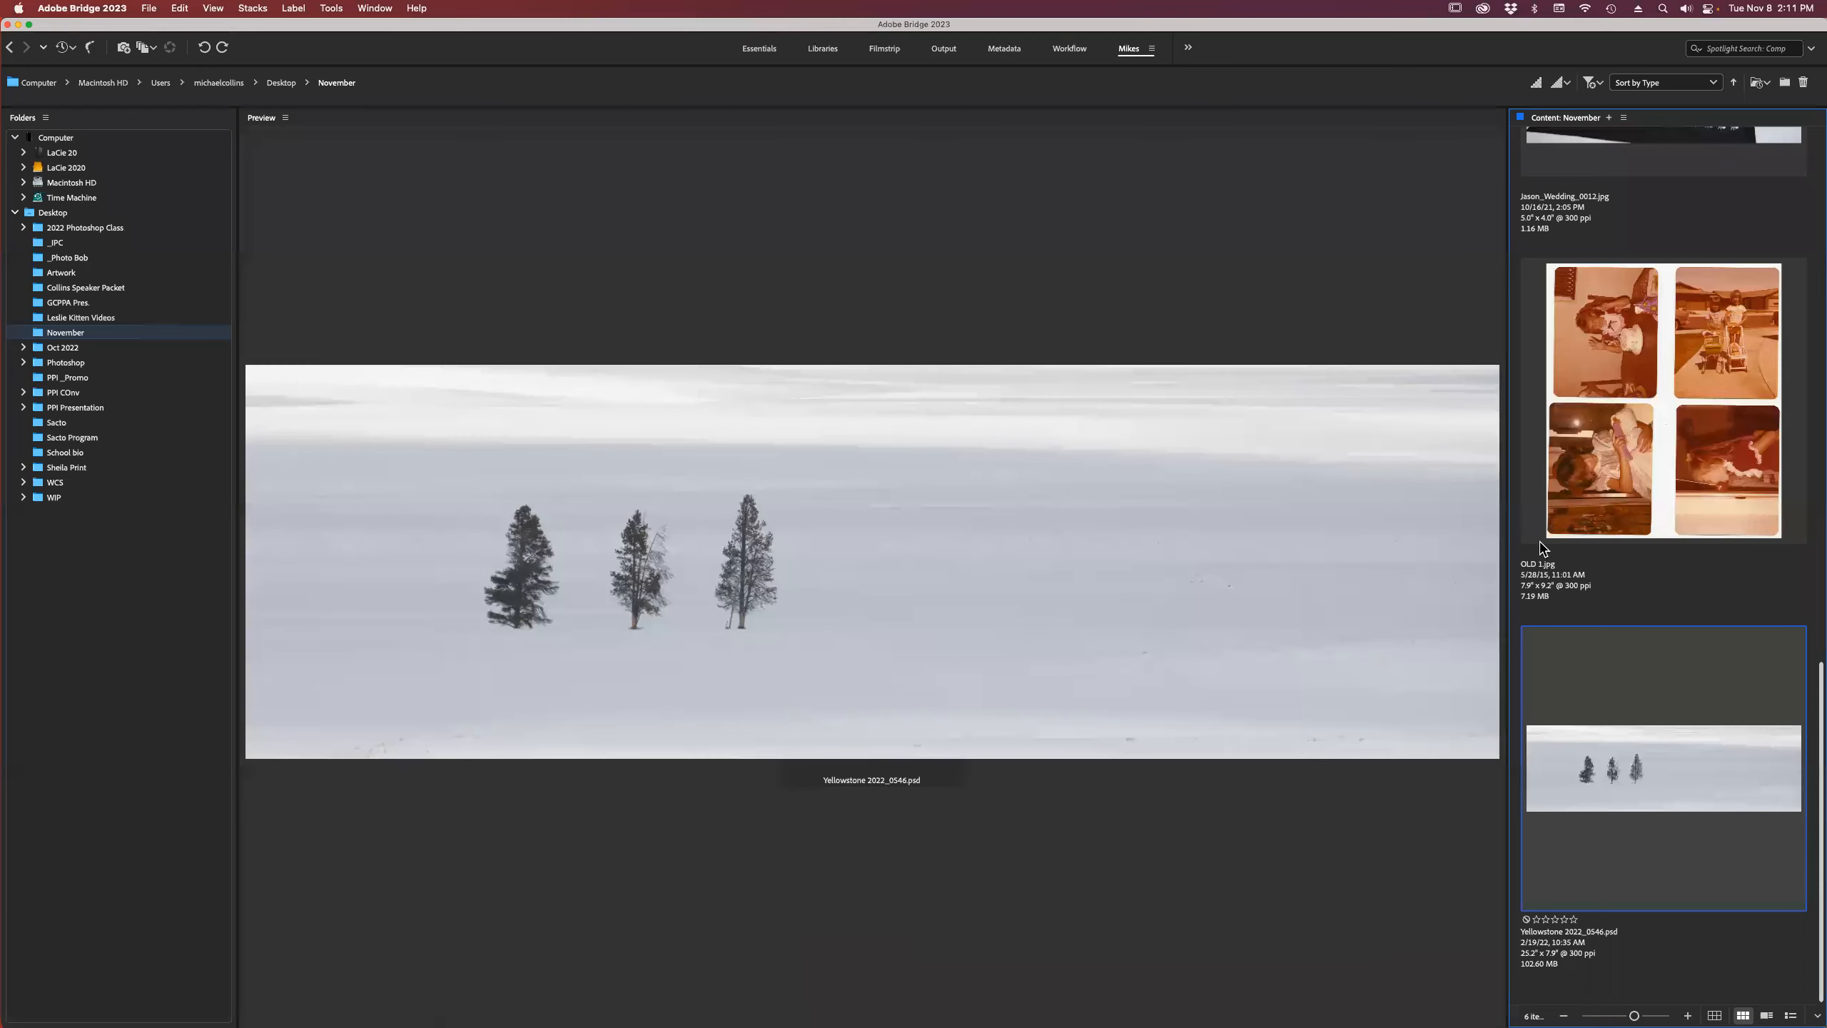
pyautogui.scroll(-10, 1598, 580)
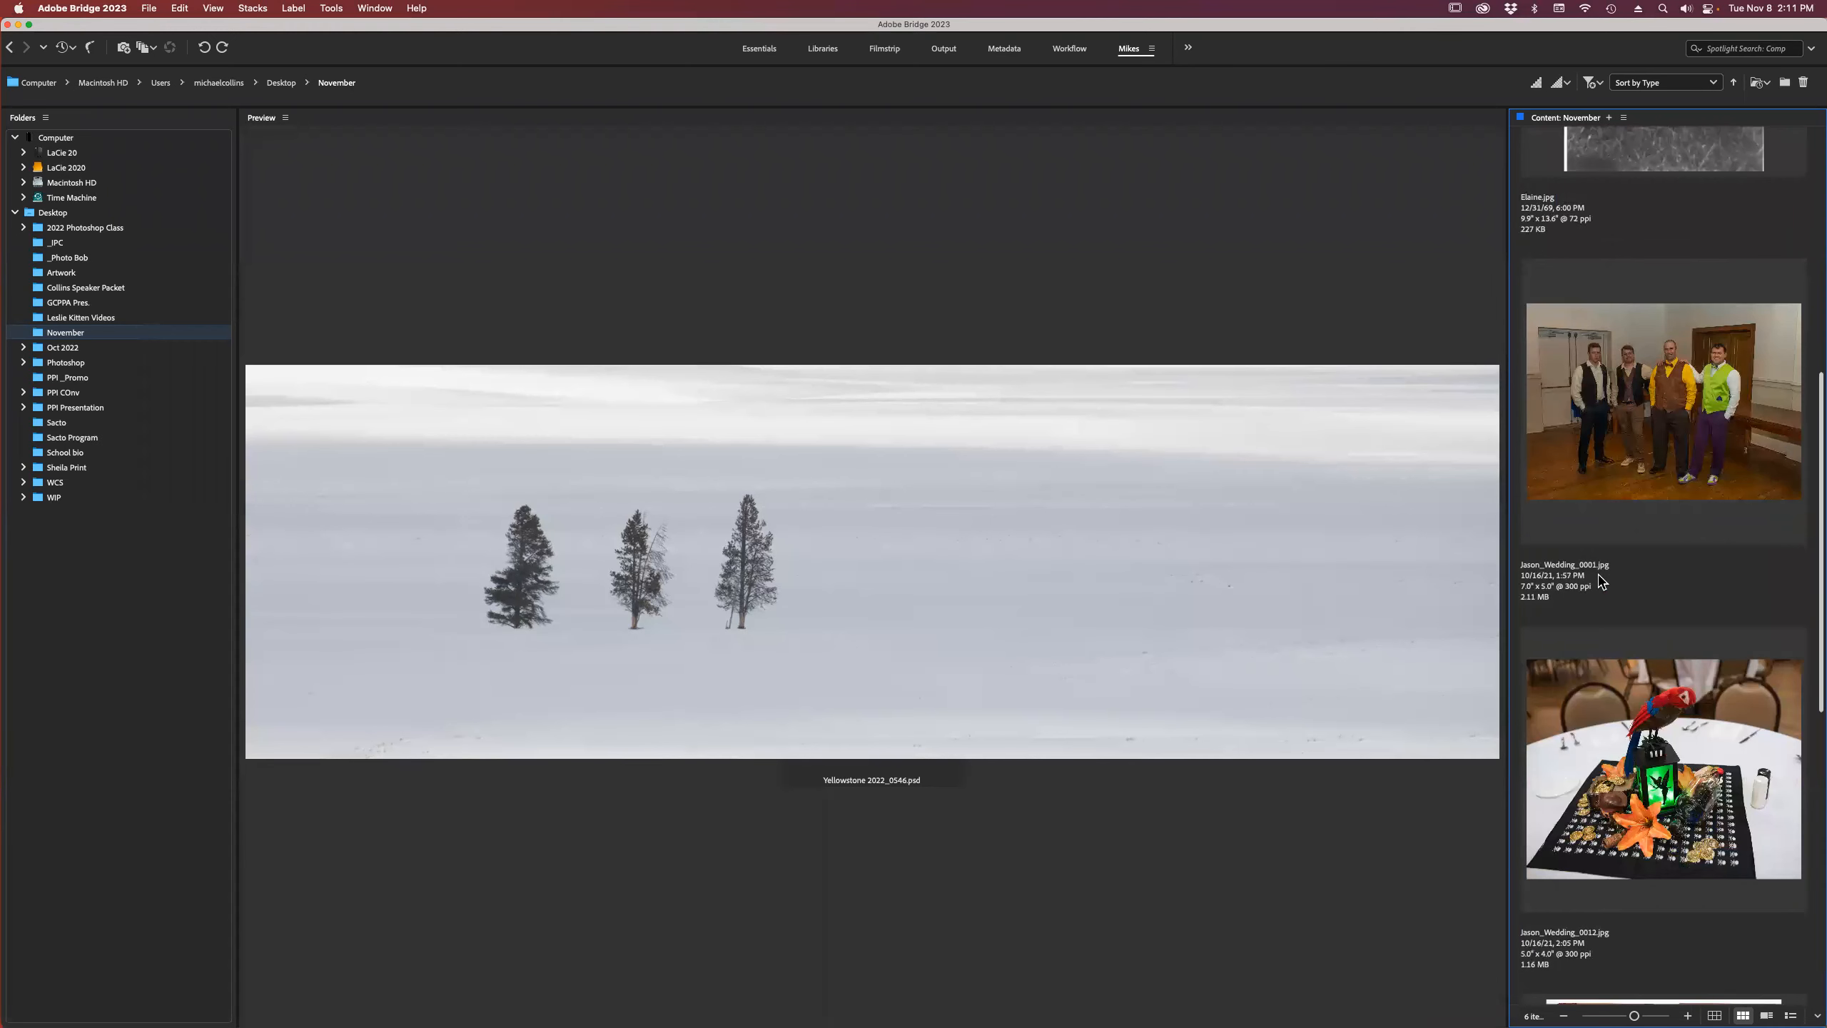
pyautogui.click(1630, 274)
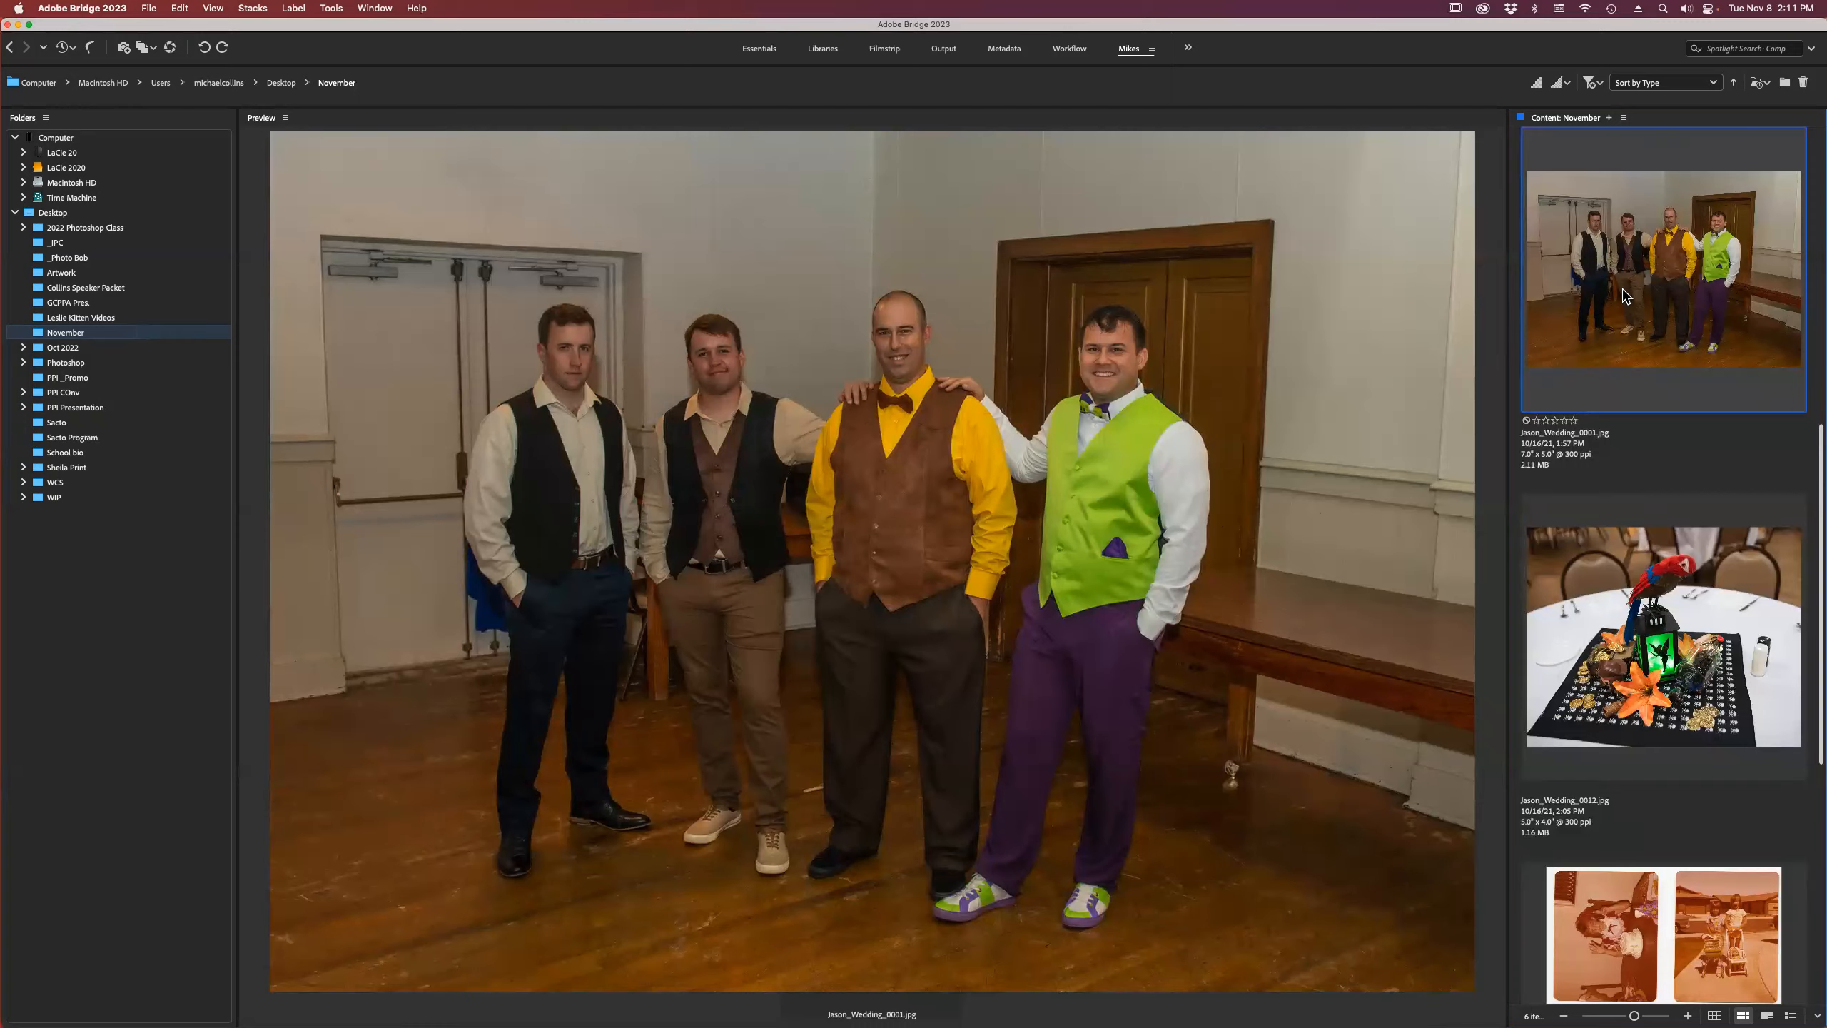
pyautogui.doubleClick(1624, 294)
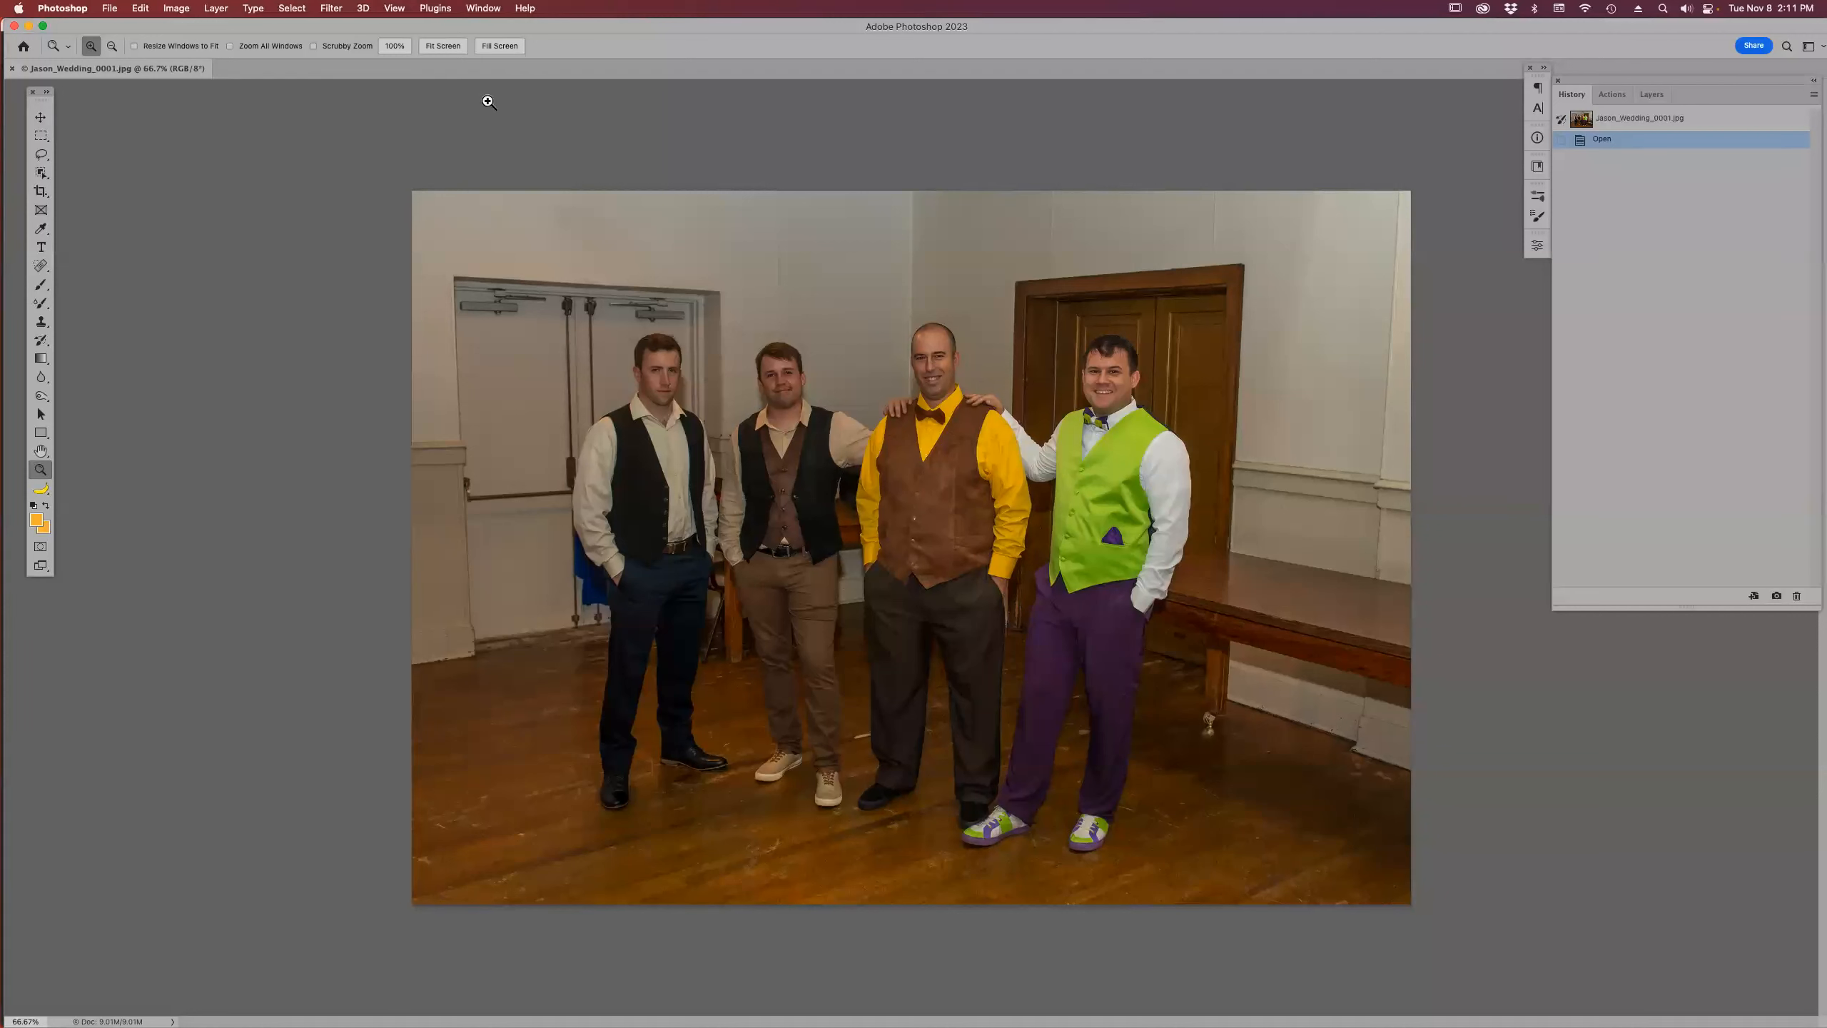
# - Open the photo in the Camera Raw Filter and bring up its masking options
pyautogui.click(332, 8)
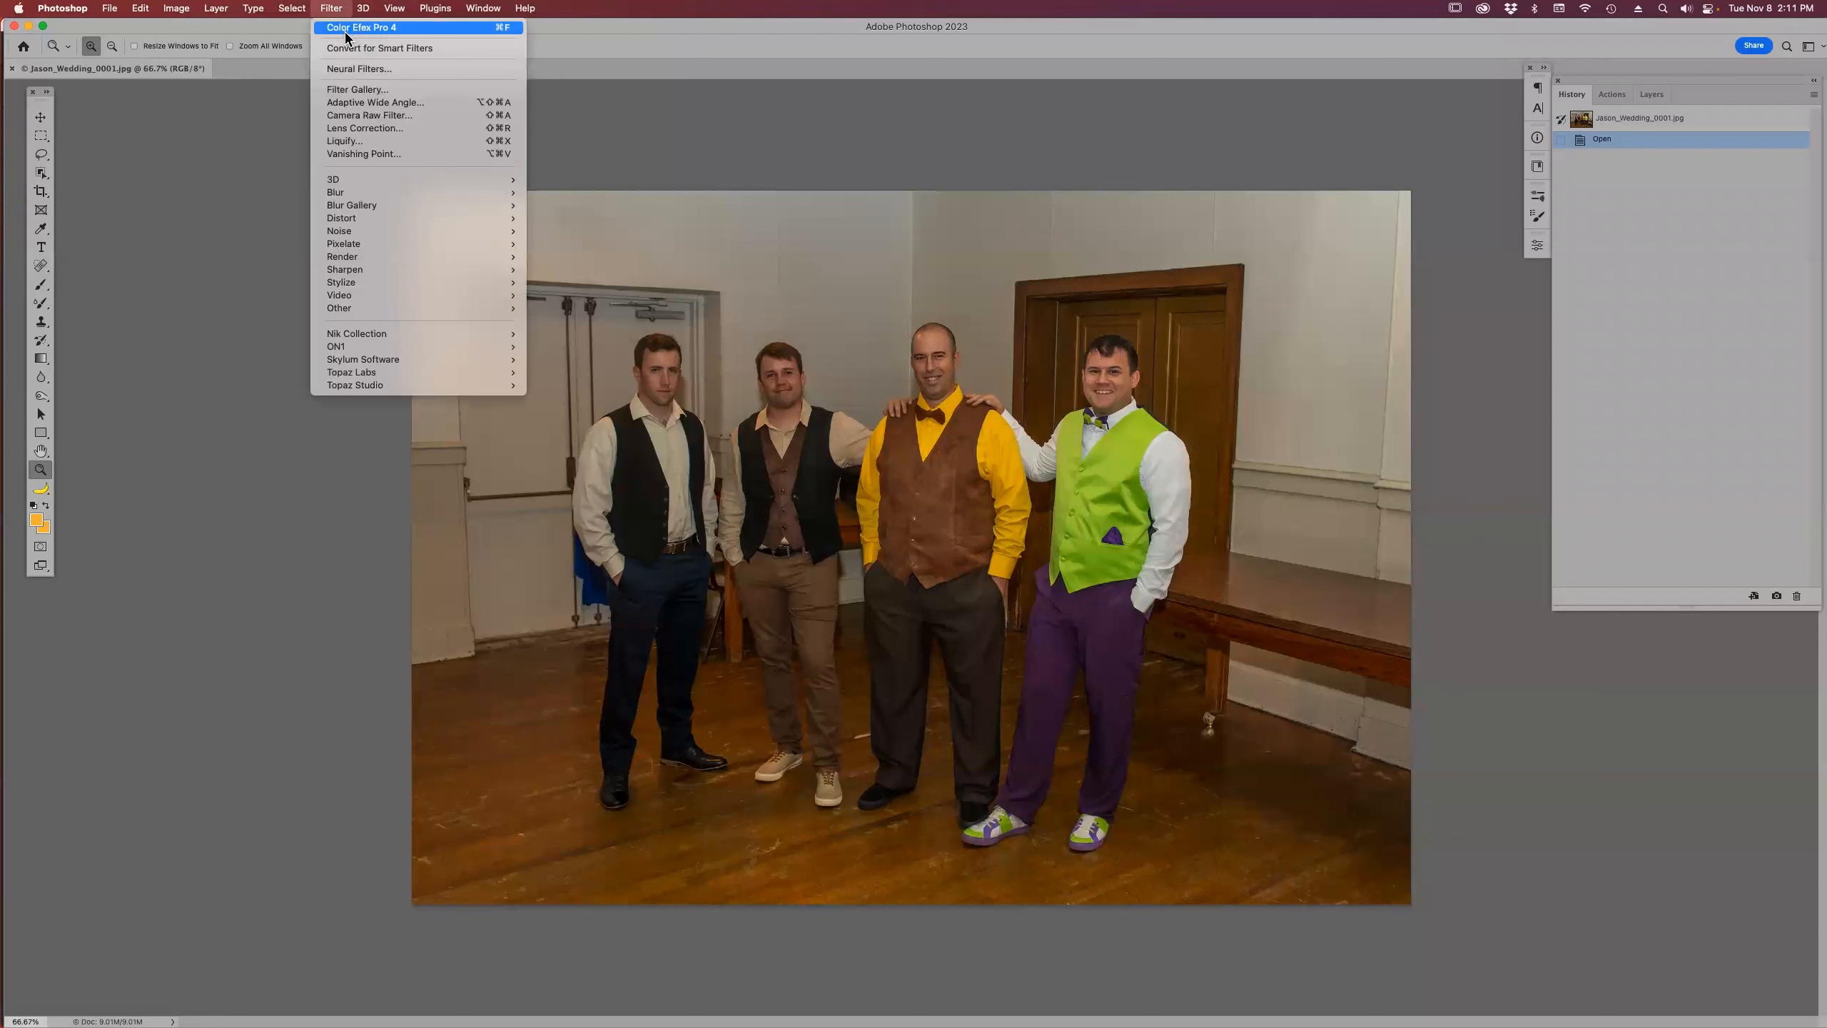
pyautogui.click(371, 117)
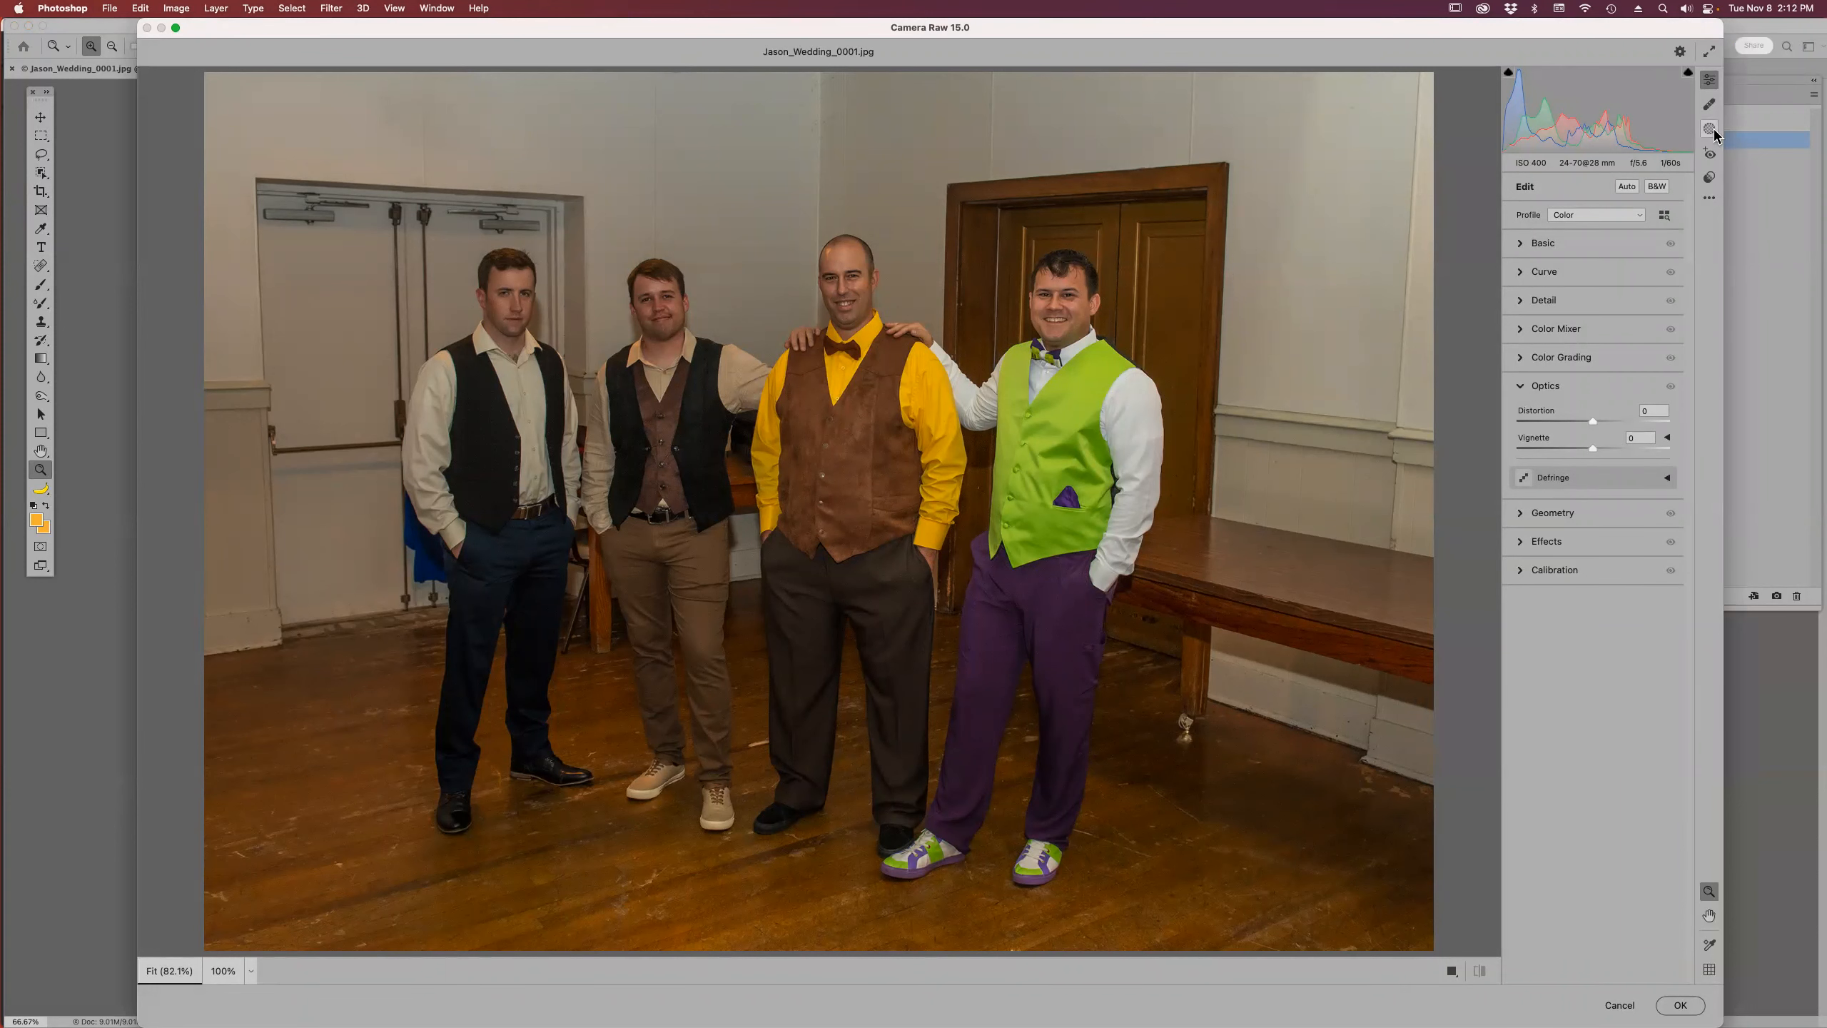
pyautogui.click(1713, 135)
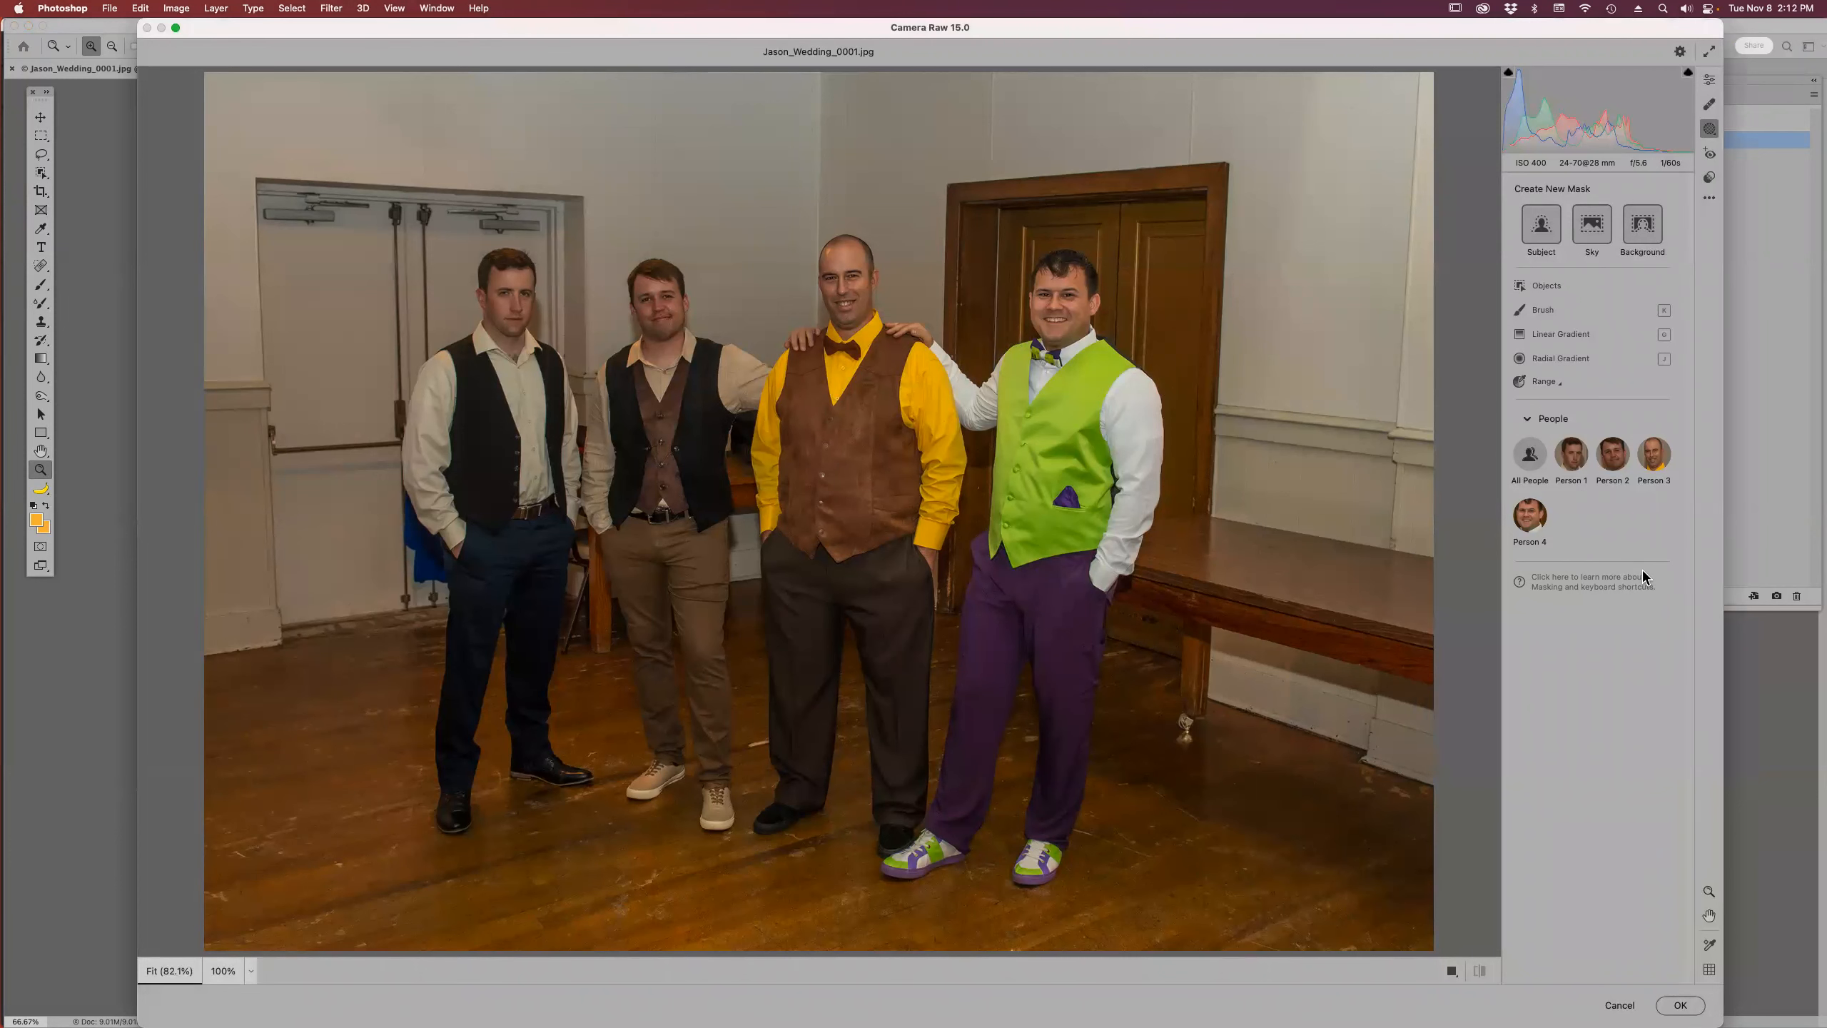
# - Try a Face Skin mask on Person 3 with exposure at +1.55, and reset all Camera Raw changes
pyautogui.click(1654, 455)
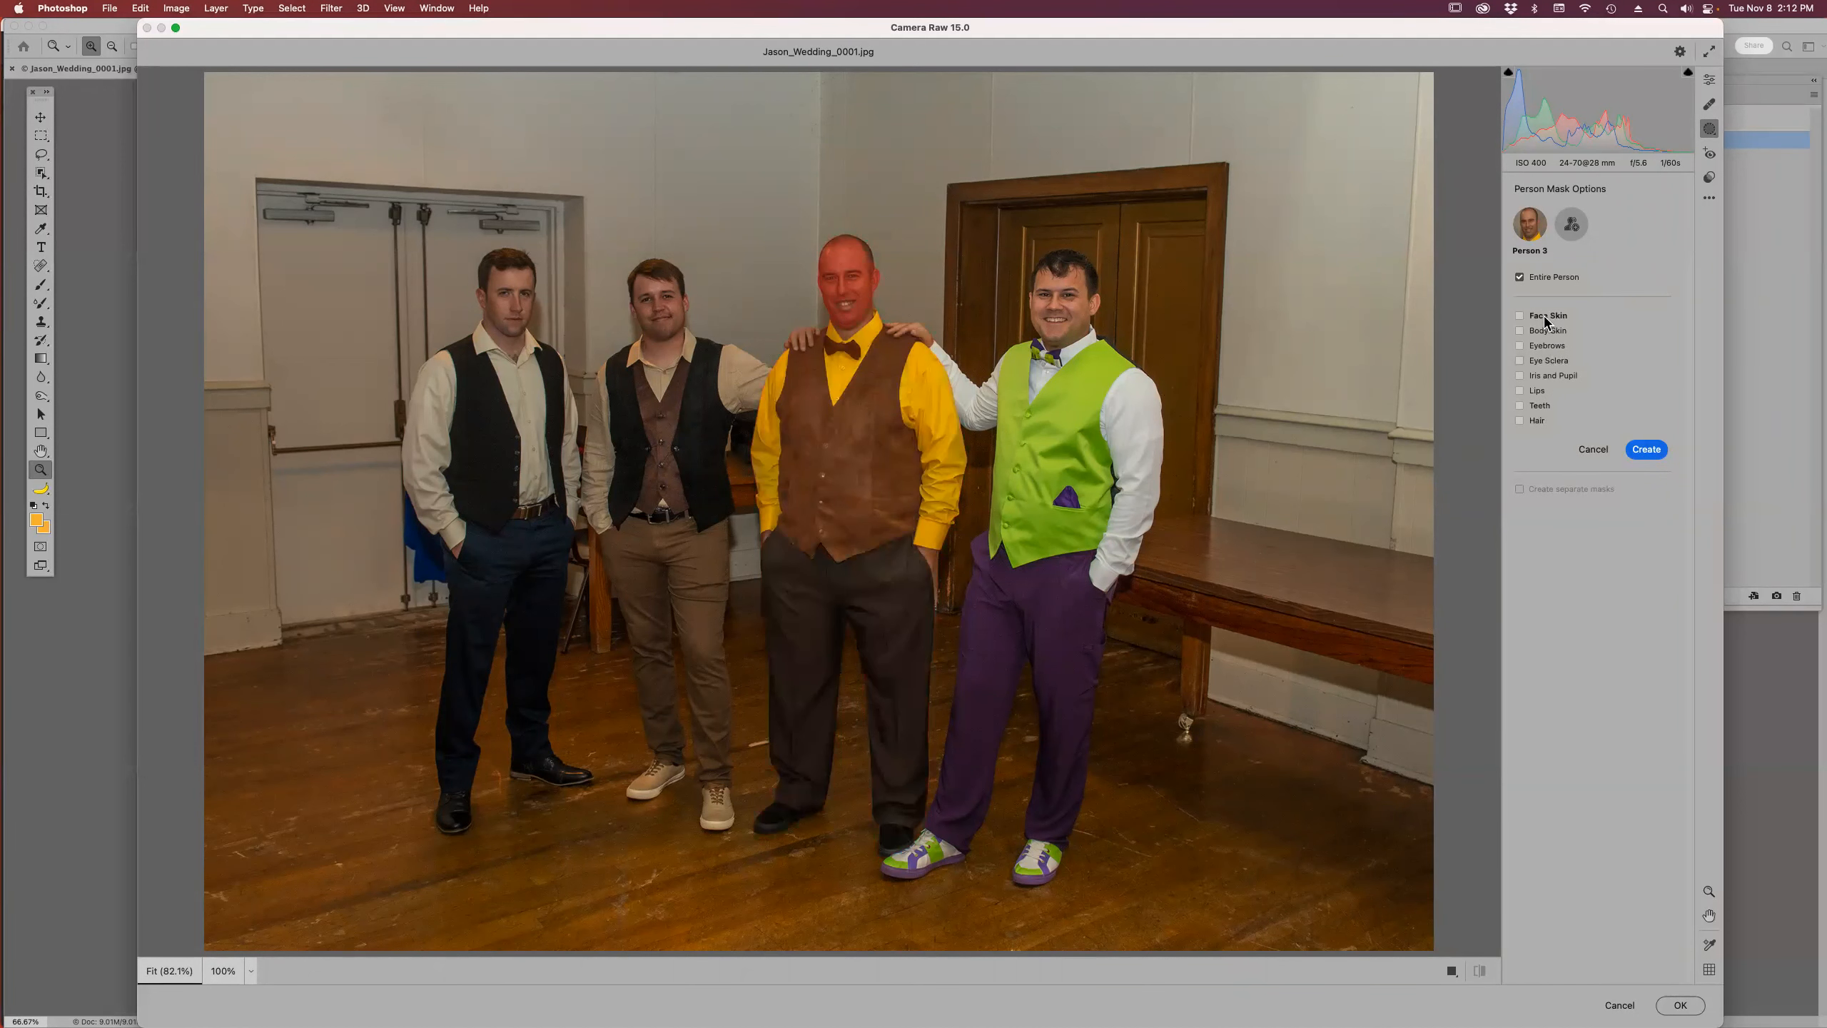
pyautogui.click(1520, 315)
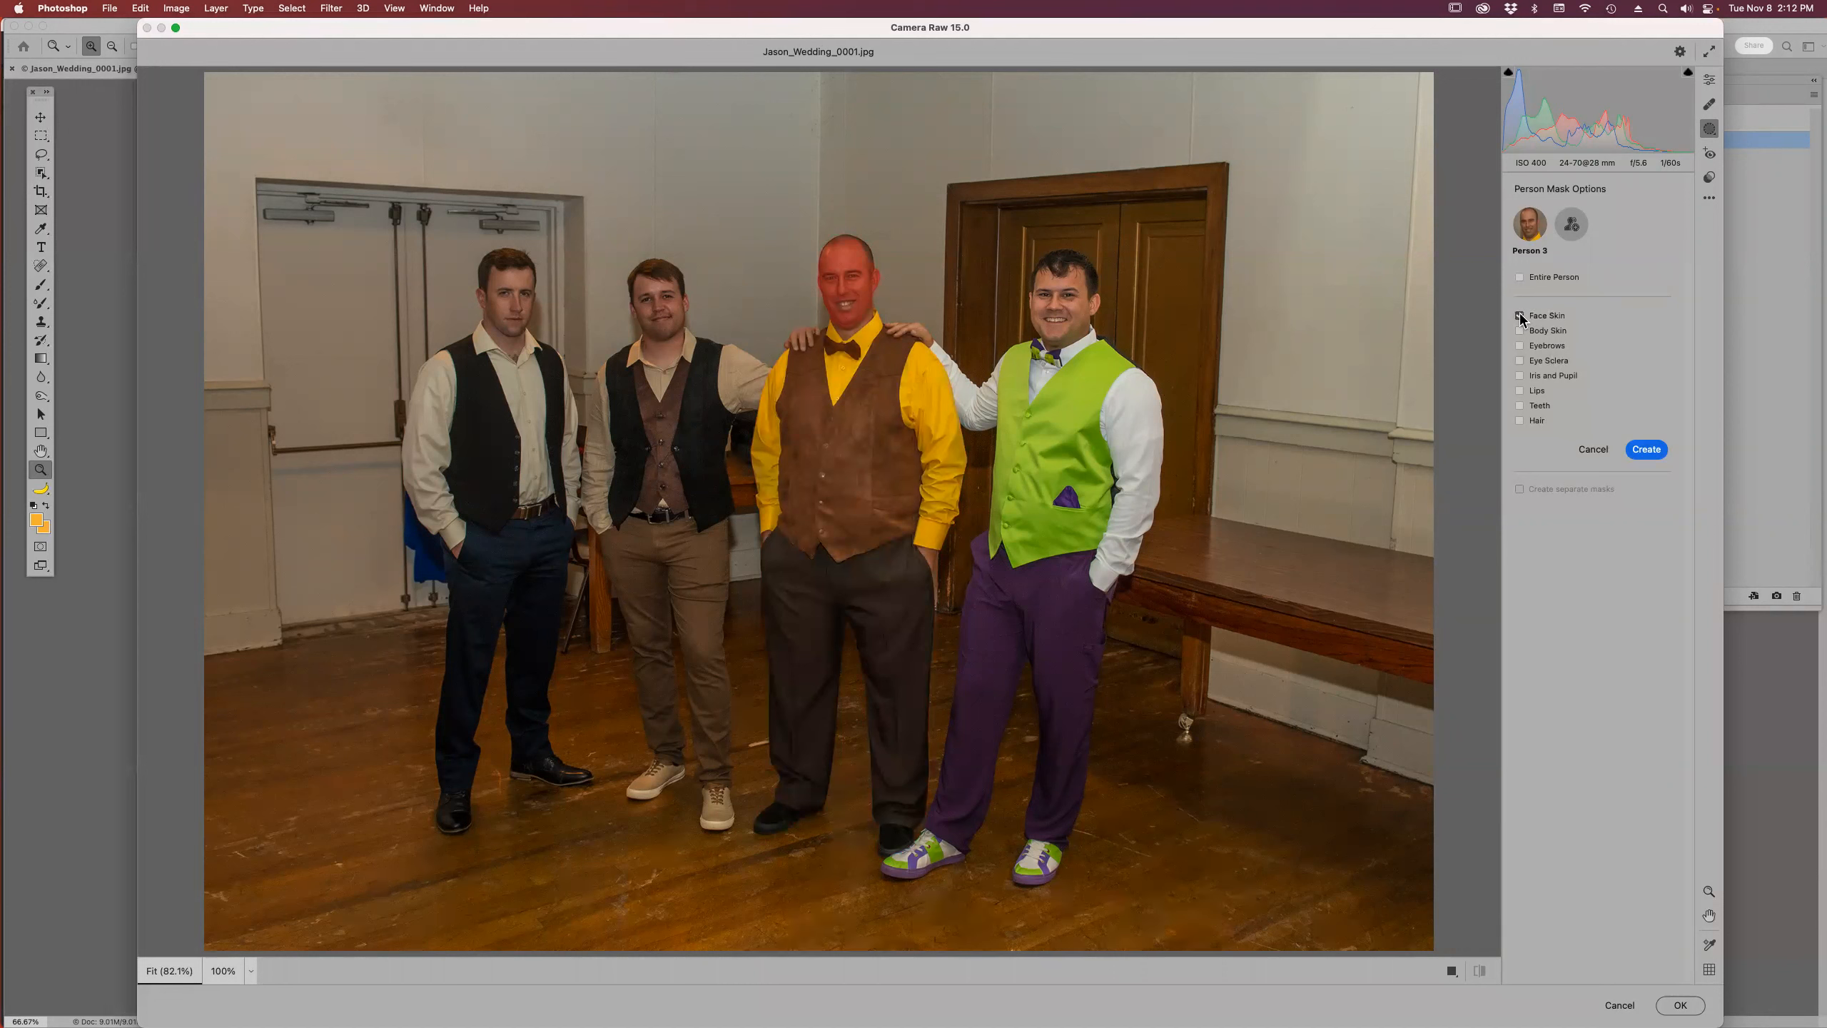
pyautogui.click(1646, 448)
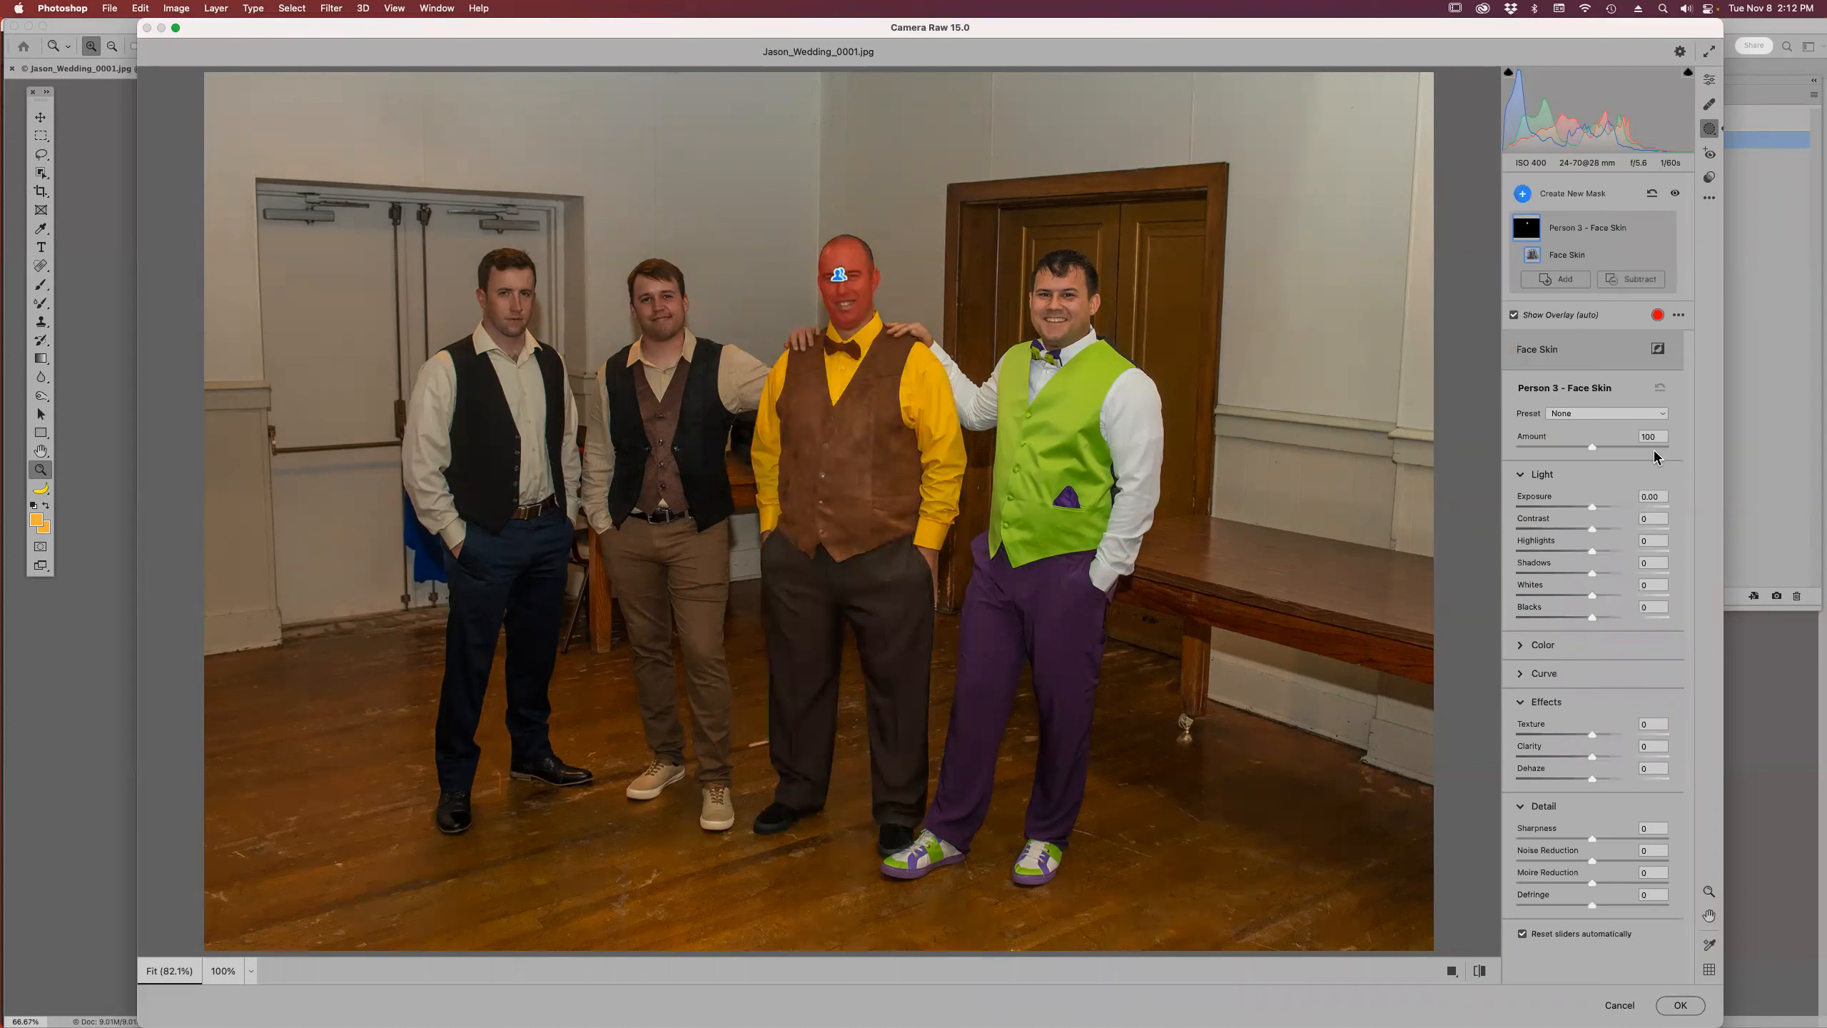
pyautogui.moveTo(1594, 515); pyautogui.dragTo(1622, 511)
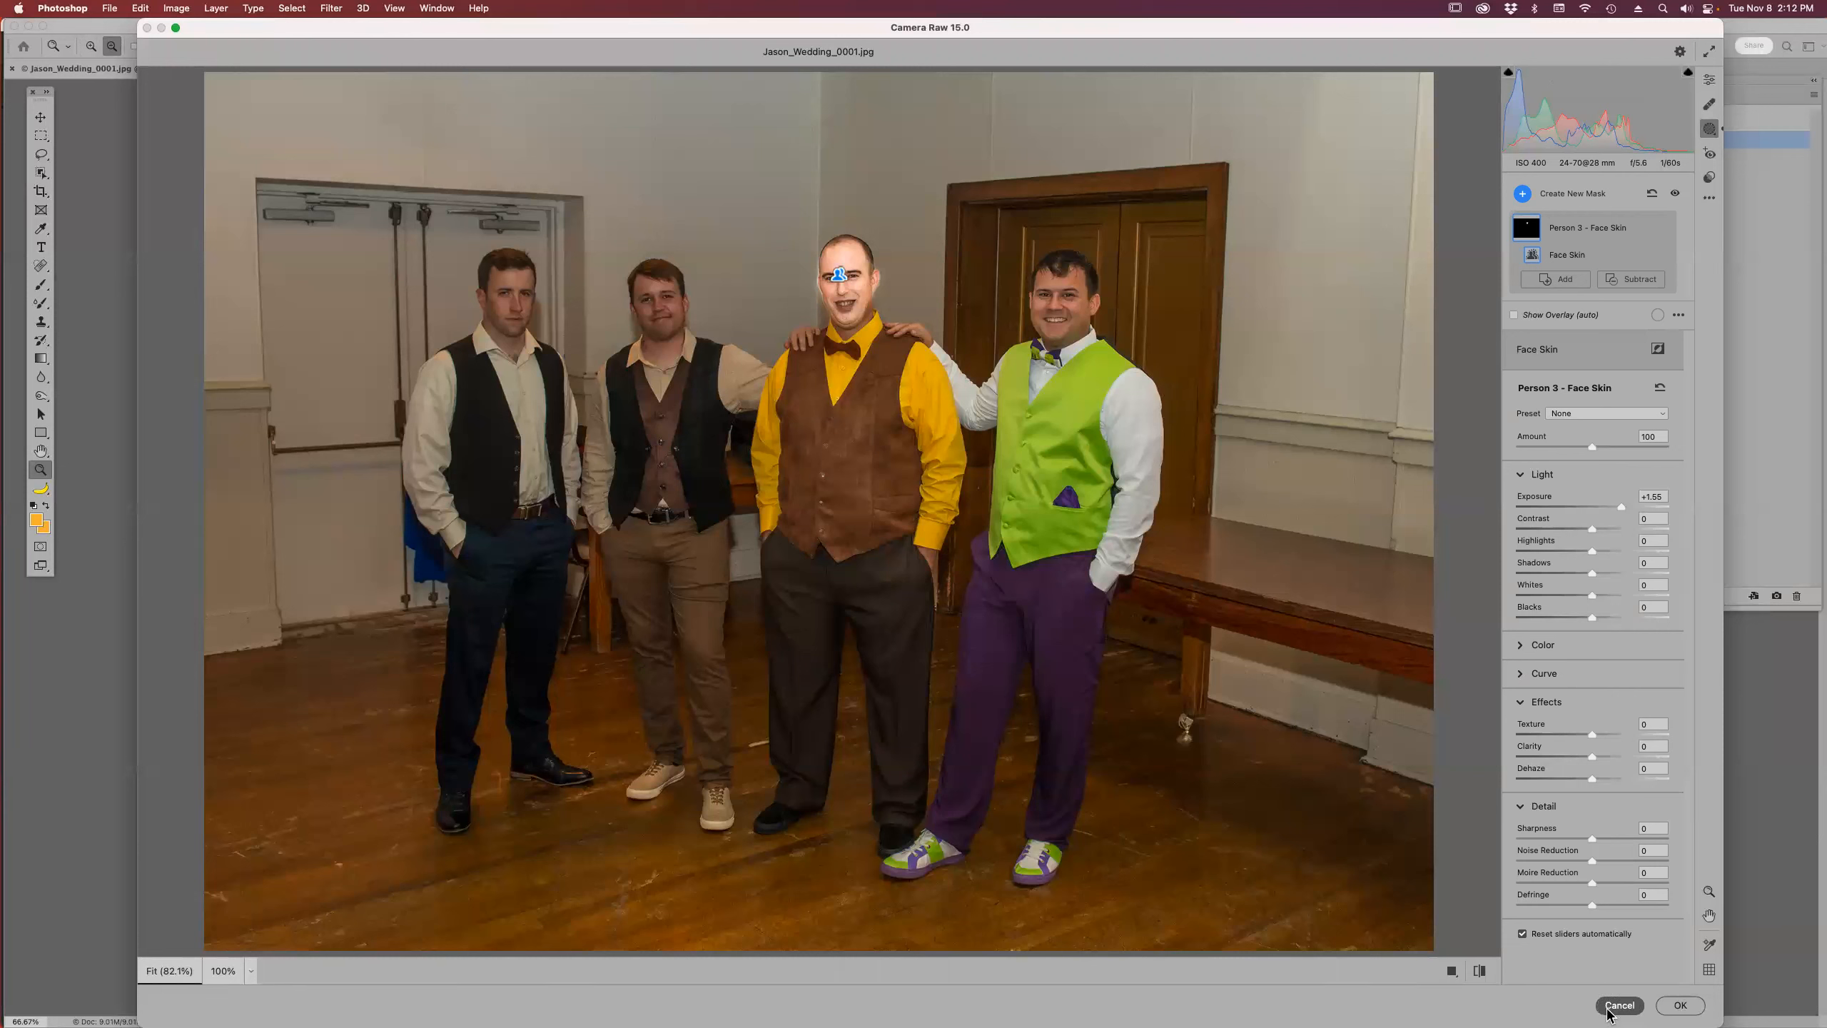
pyautogui.press('alt')
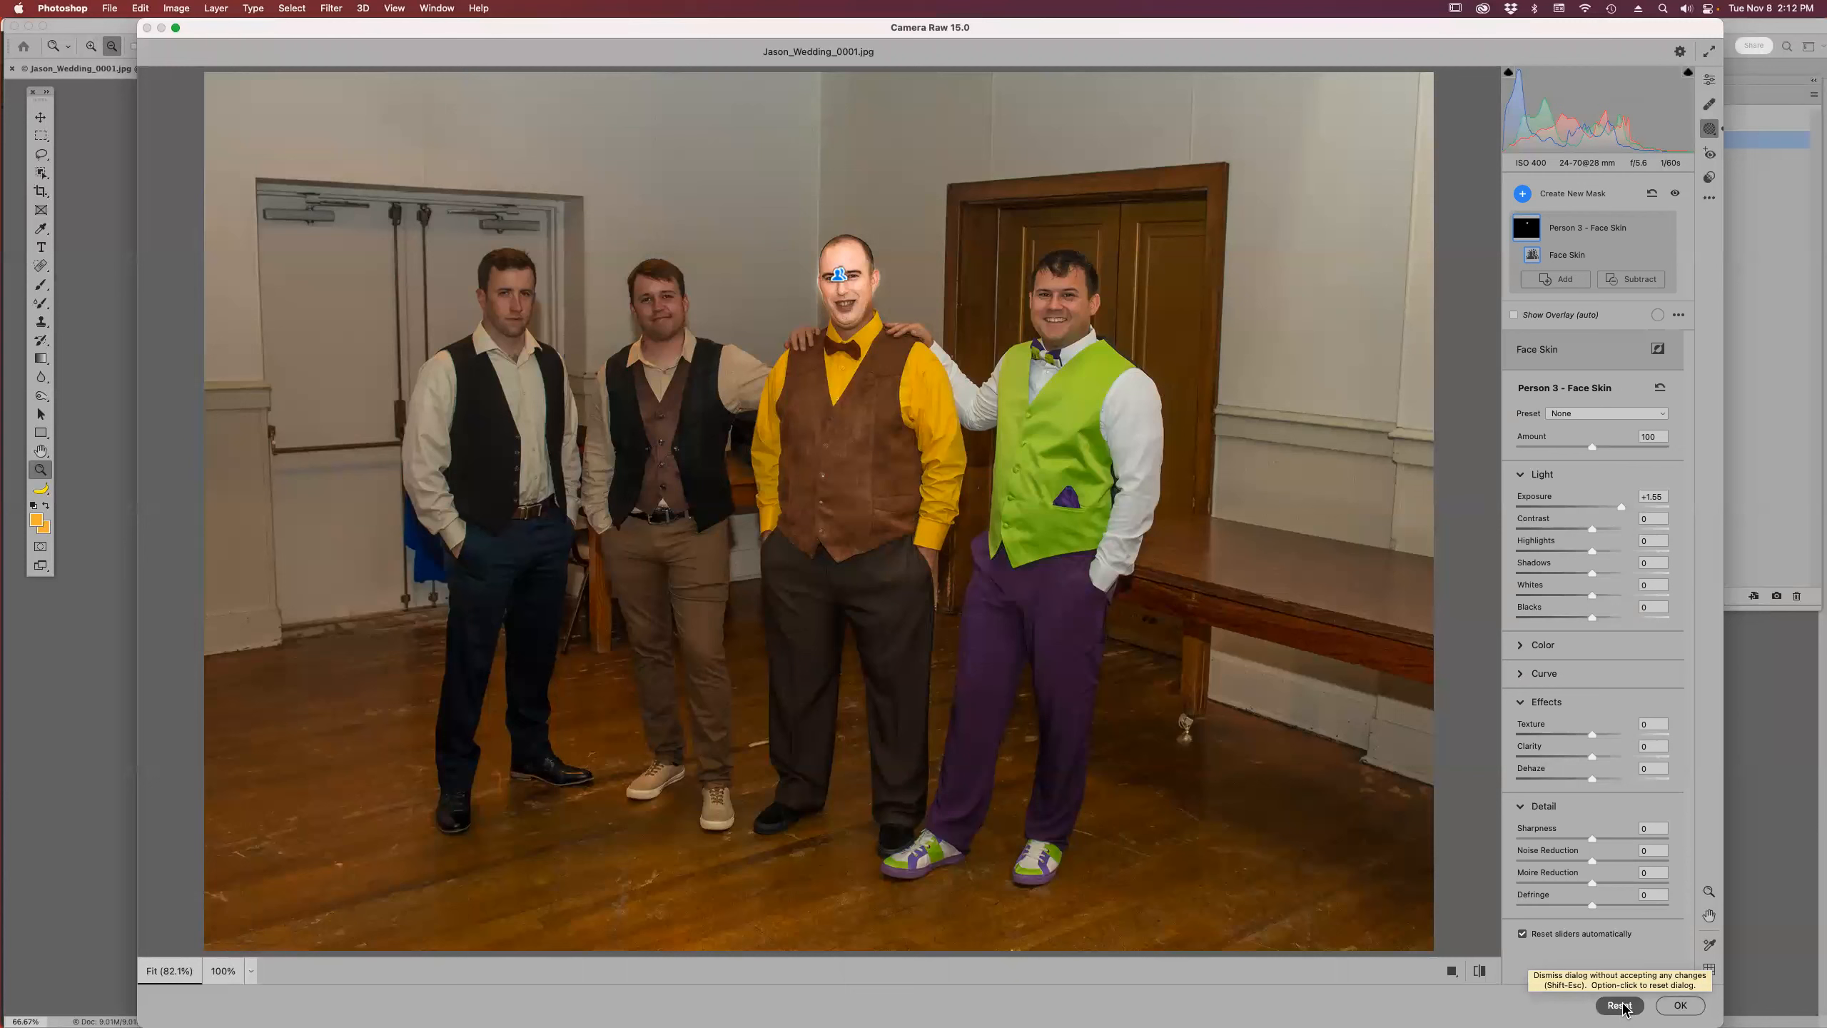
pyautogui.keyDown('alt'); pyautogui.click(1620, 1006); pyautogui.keyUp('alt')
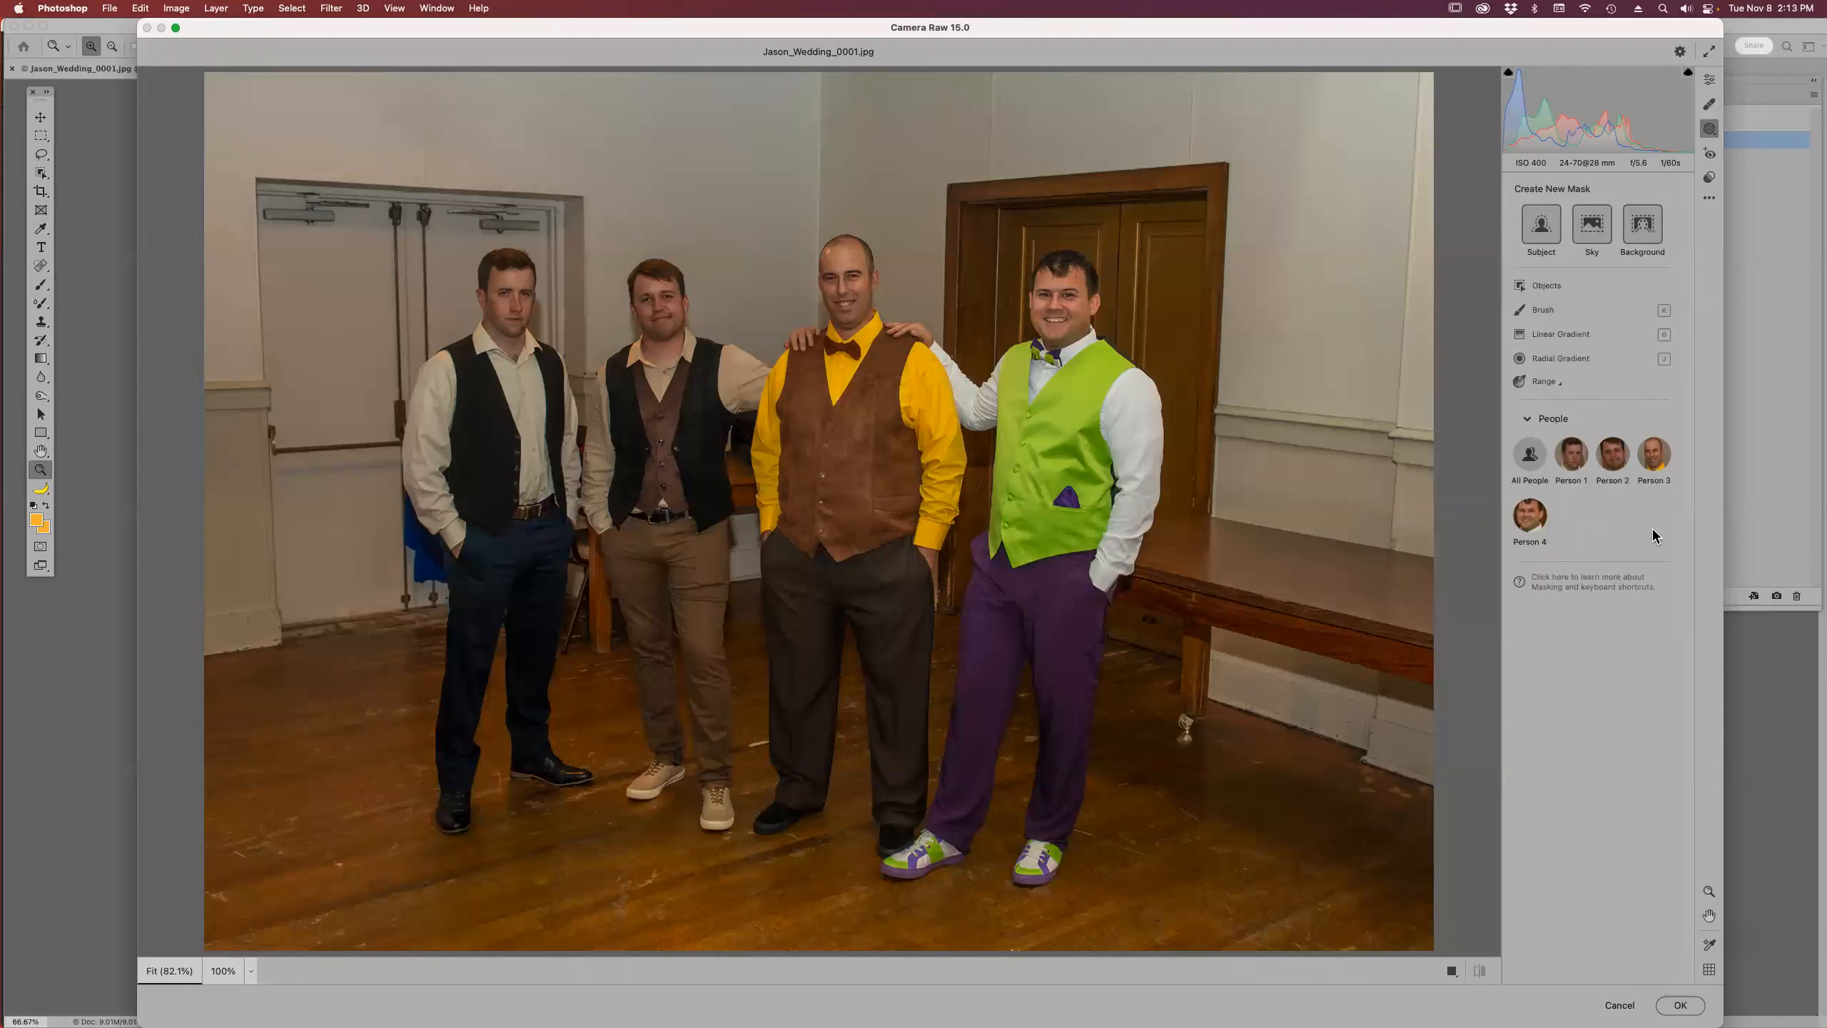
# - Create a mask covering only the teeth of Person 3, the man in the yellow shirt
pyautogui.click(1655, 460)
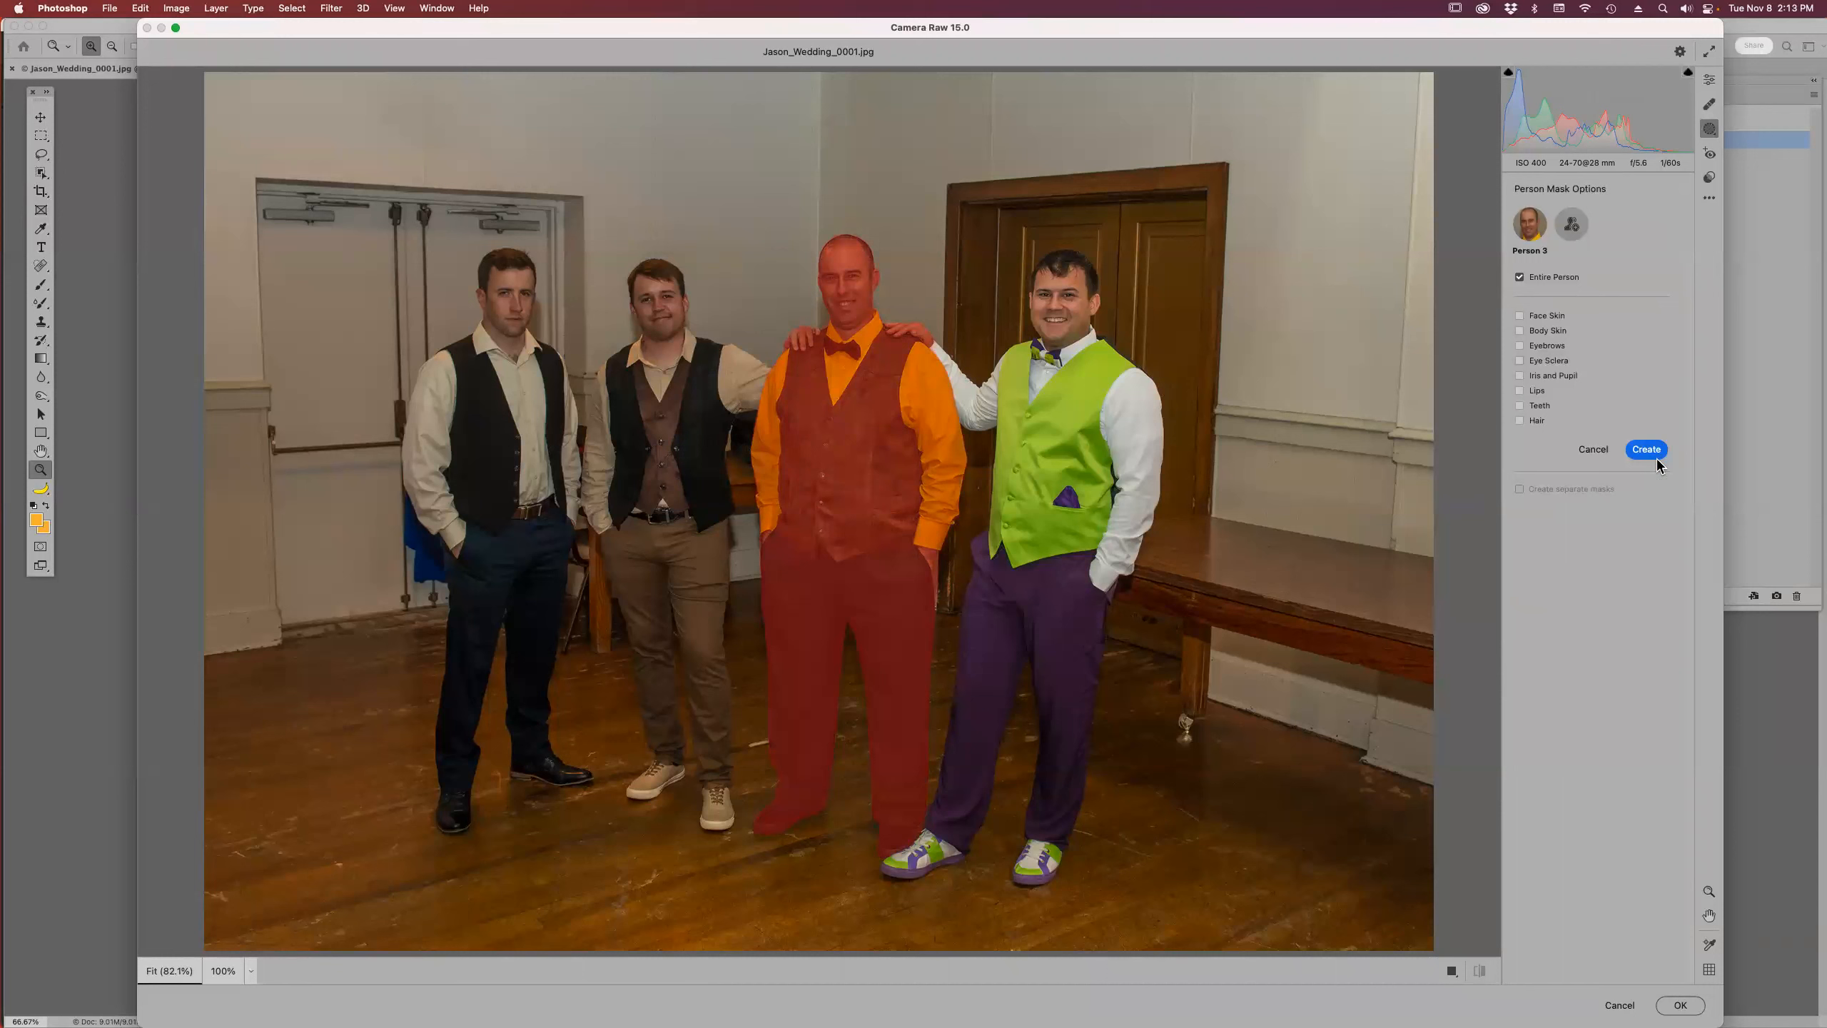
pyautogui.click(1519, 407)
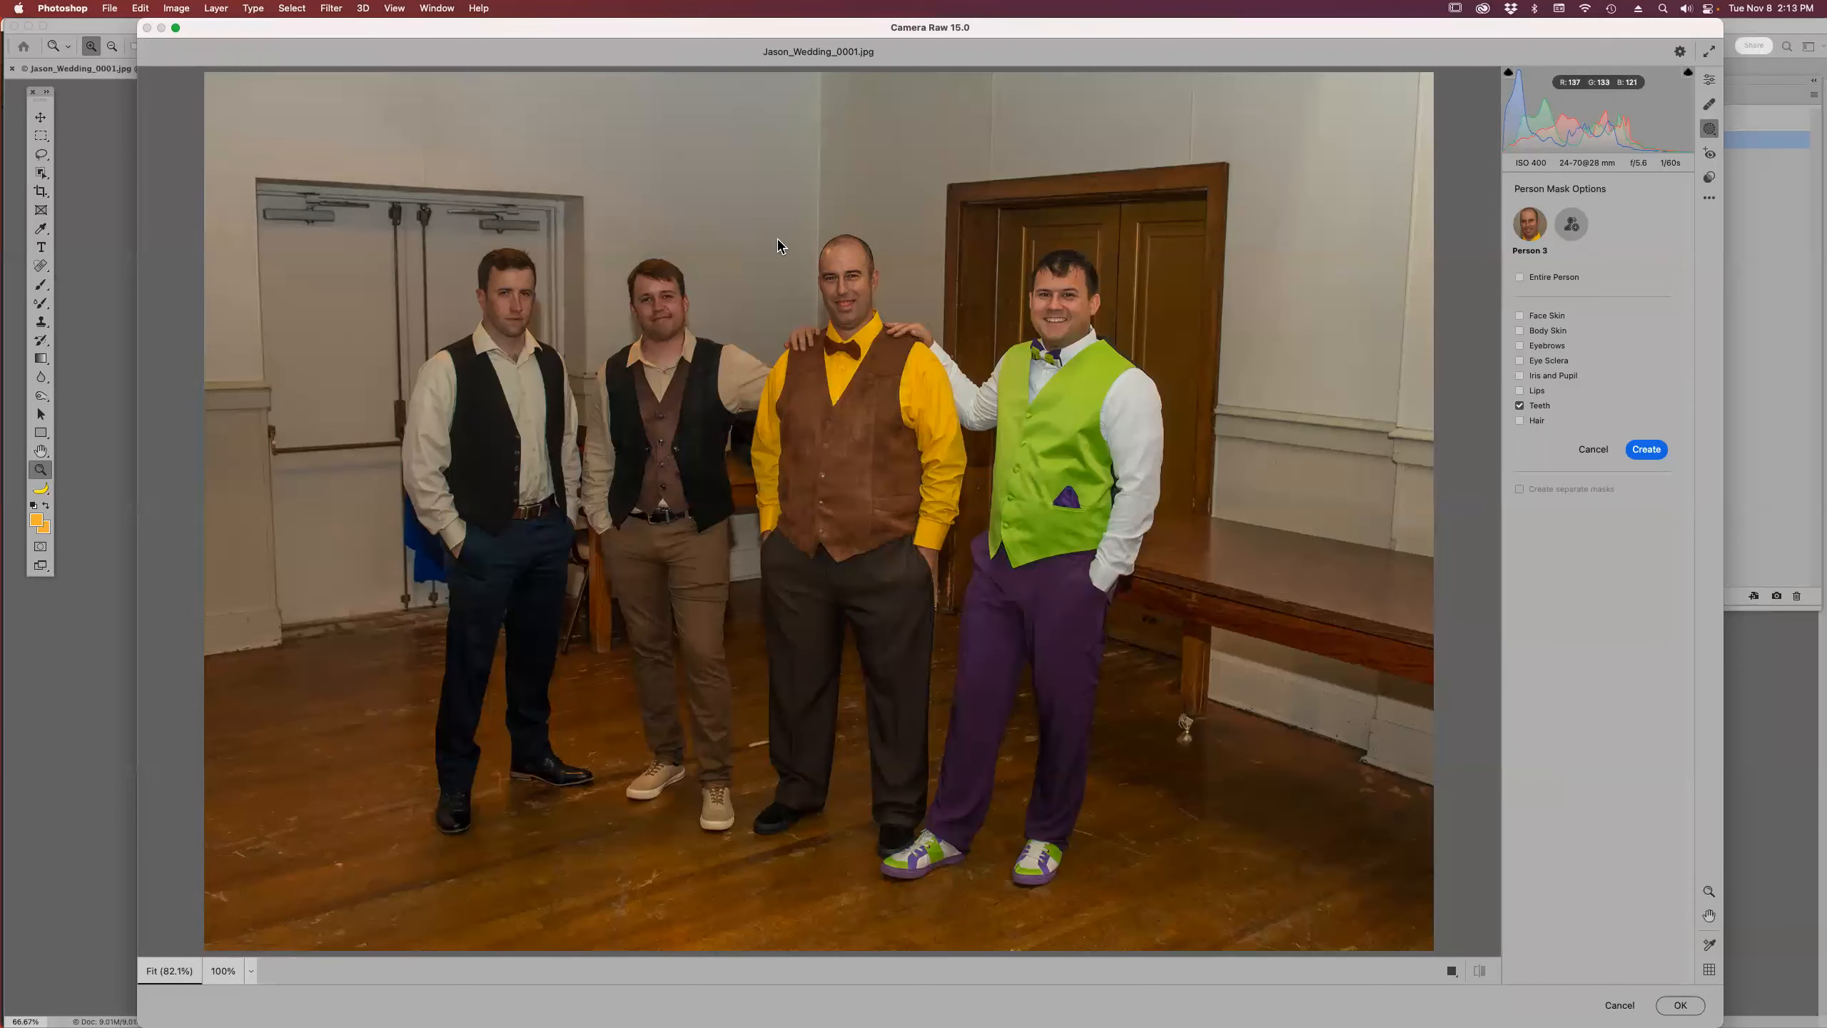
pyautogui.press('super+equal')
pyautogui.press('super+equal')
pyautogui.press('super+equal')
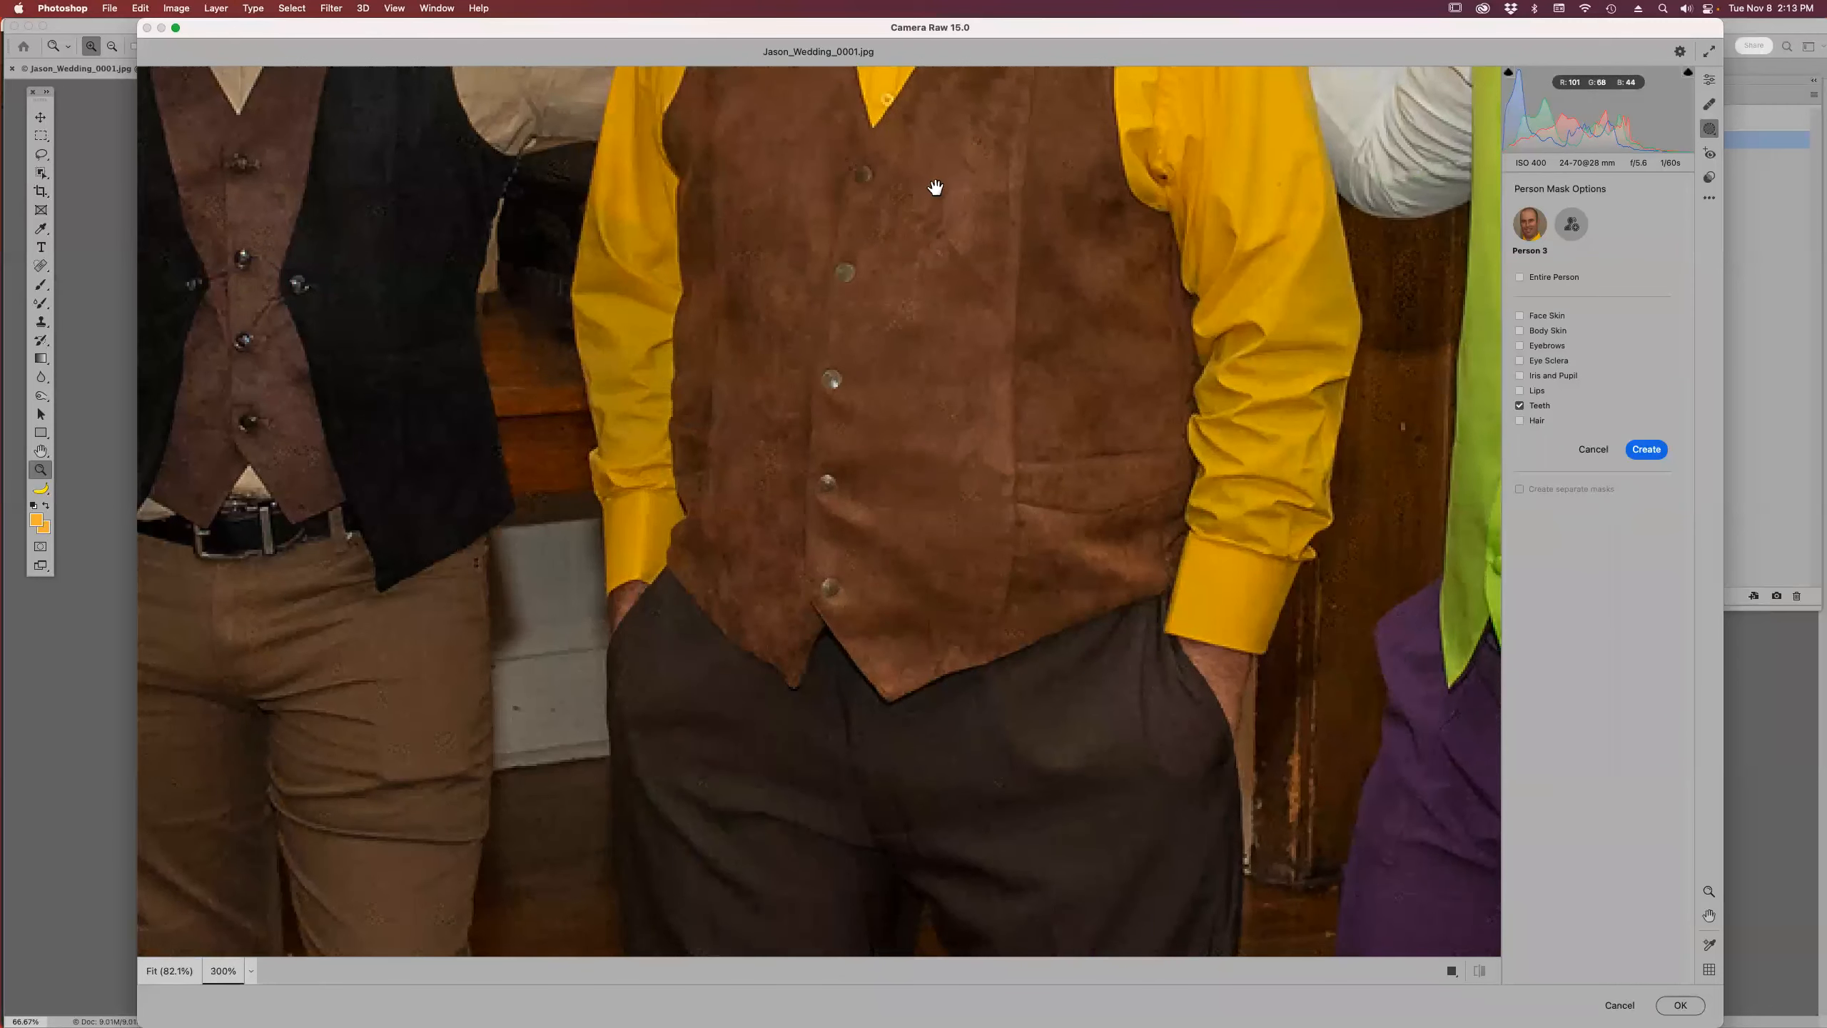
pyautogui.moveTo(933, 193); pyautogui.dragTo(917, 987)
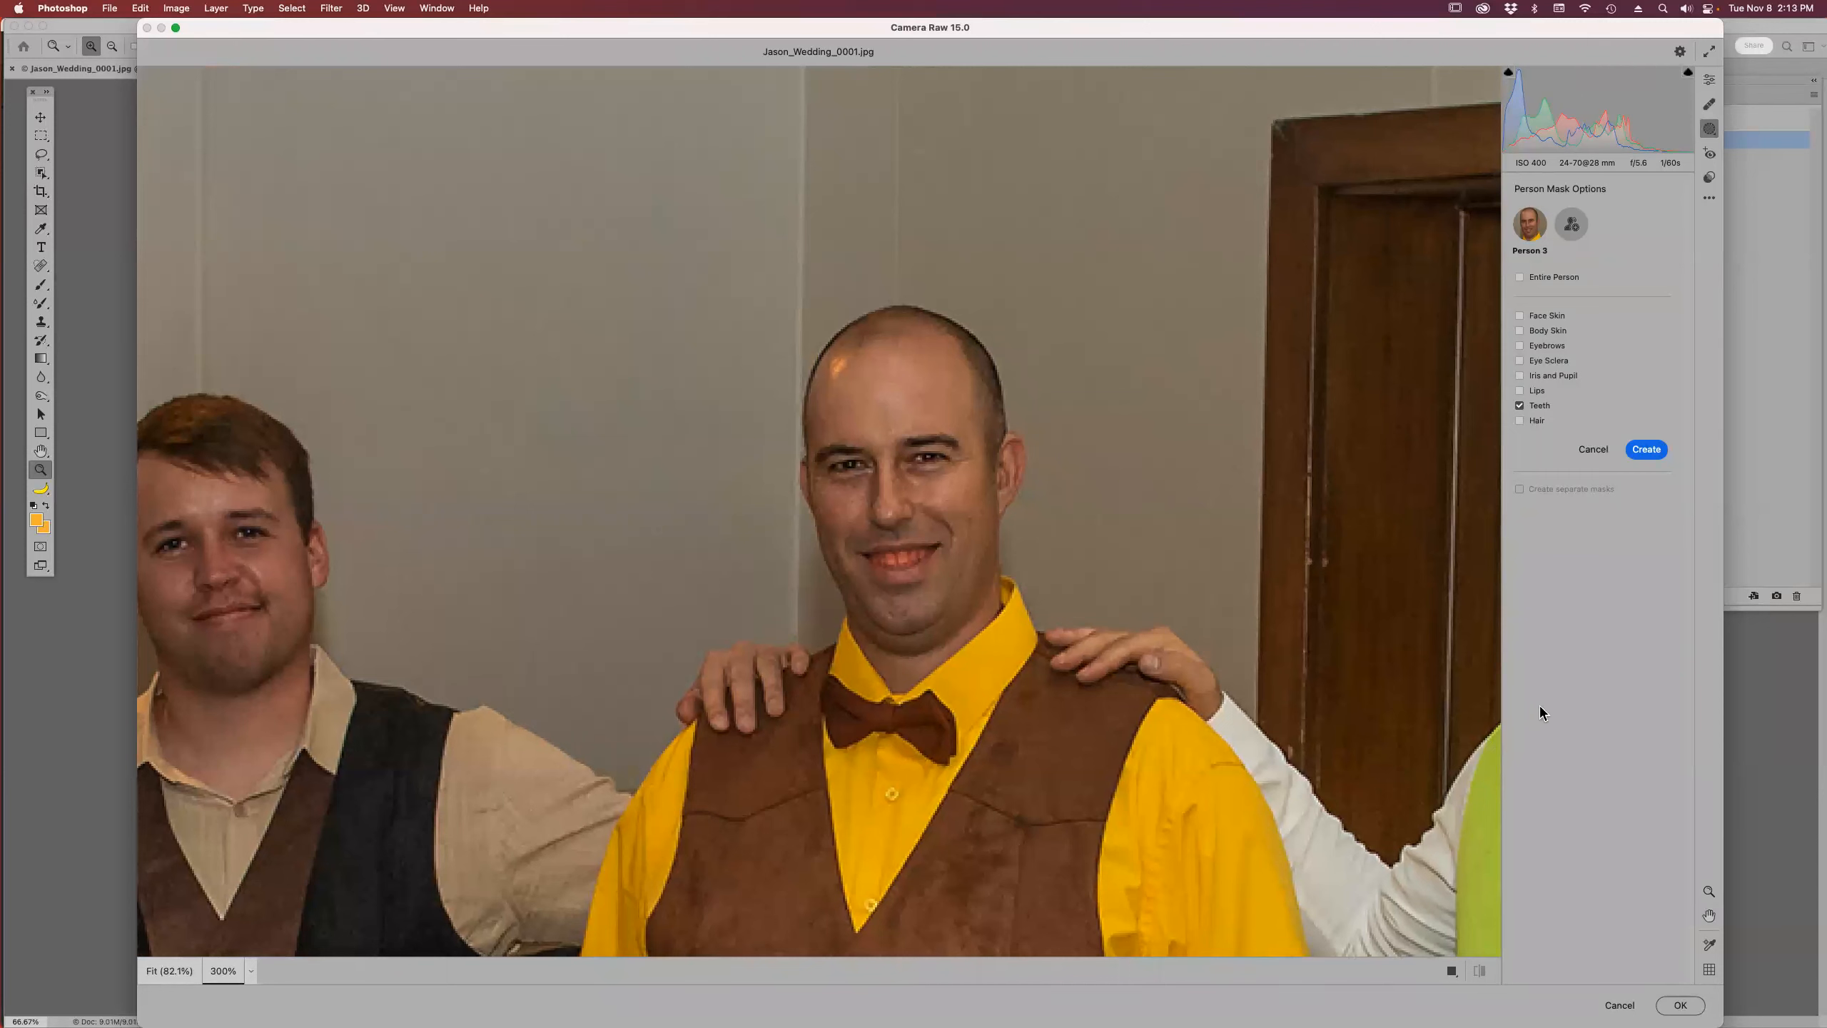
pyautogui.click(1647, 447)
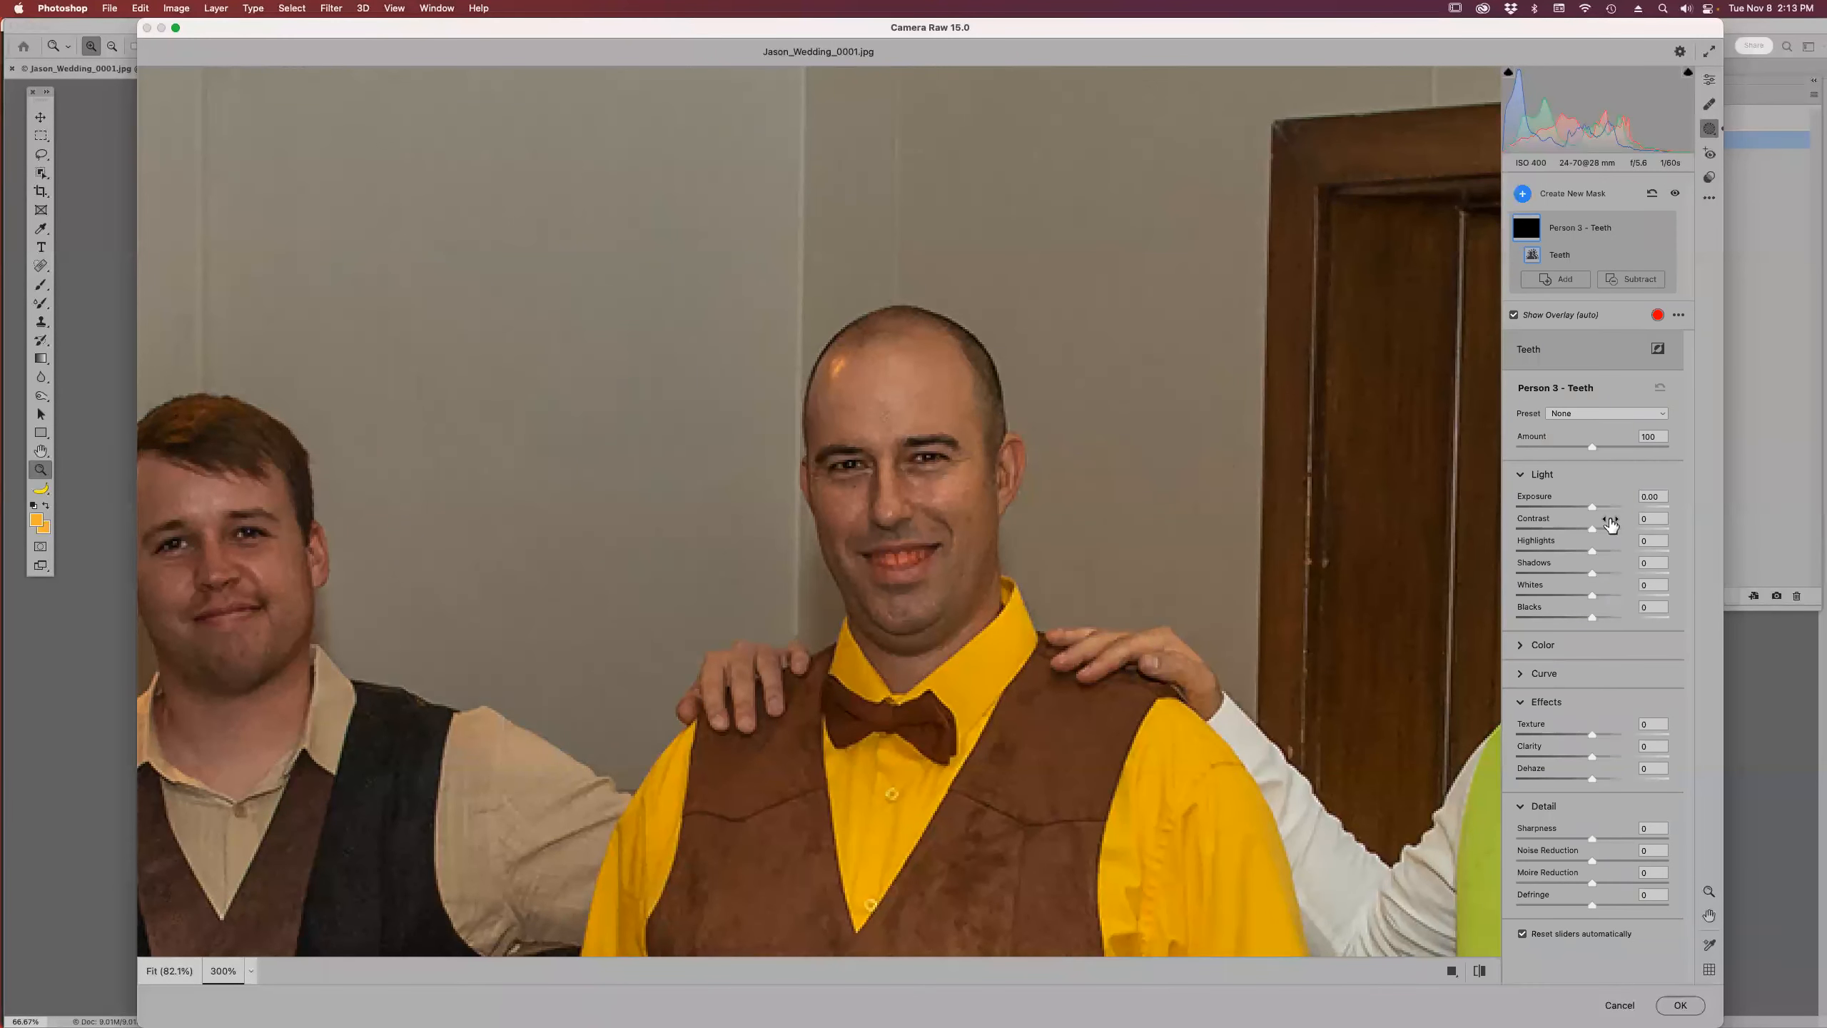
# - Brighten the masked teeth by raising exposure, shadows and blacks, and apply the Camera Raw filter
pyautogui.moveTo(1597, 508); pyautogui.dragTo(1600, 508)
pyautogui.moveTo(1592, 572); pyautogui.dragTo(1607, 573)
pyautogui.moveTo(1592, 617)
pyautogui.mouseDown()
pyautogui.moveTo(1633, 619)
pyautogui.moveTo(1616, 610)
pyautogui.mouseUp()
pyautogui.moveTo(1593, 506); pyautogui.dragTo(1611, 513)
pyautogui.click(1676, 1006)
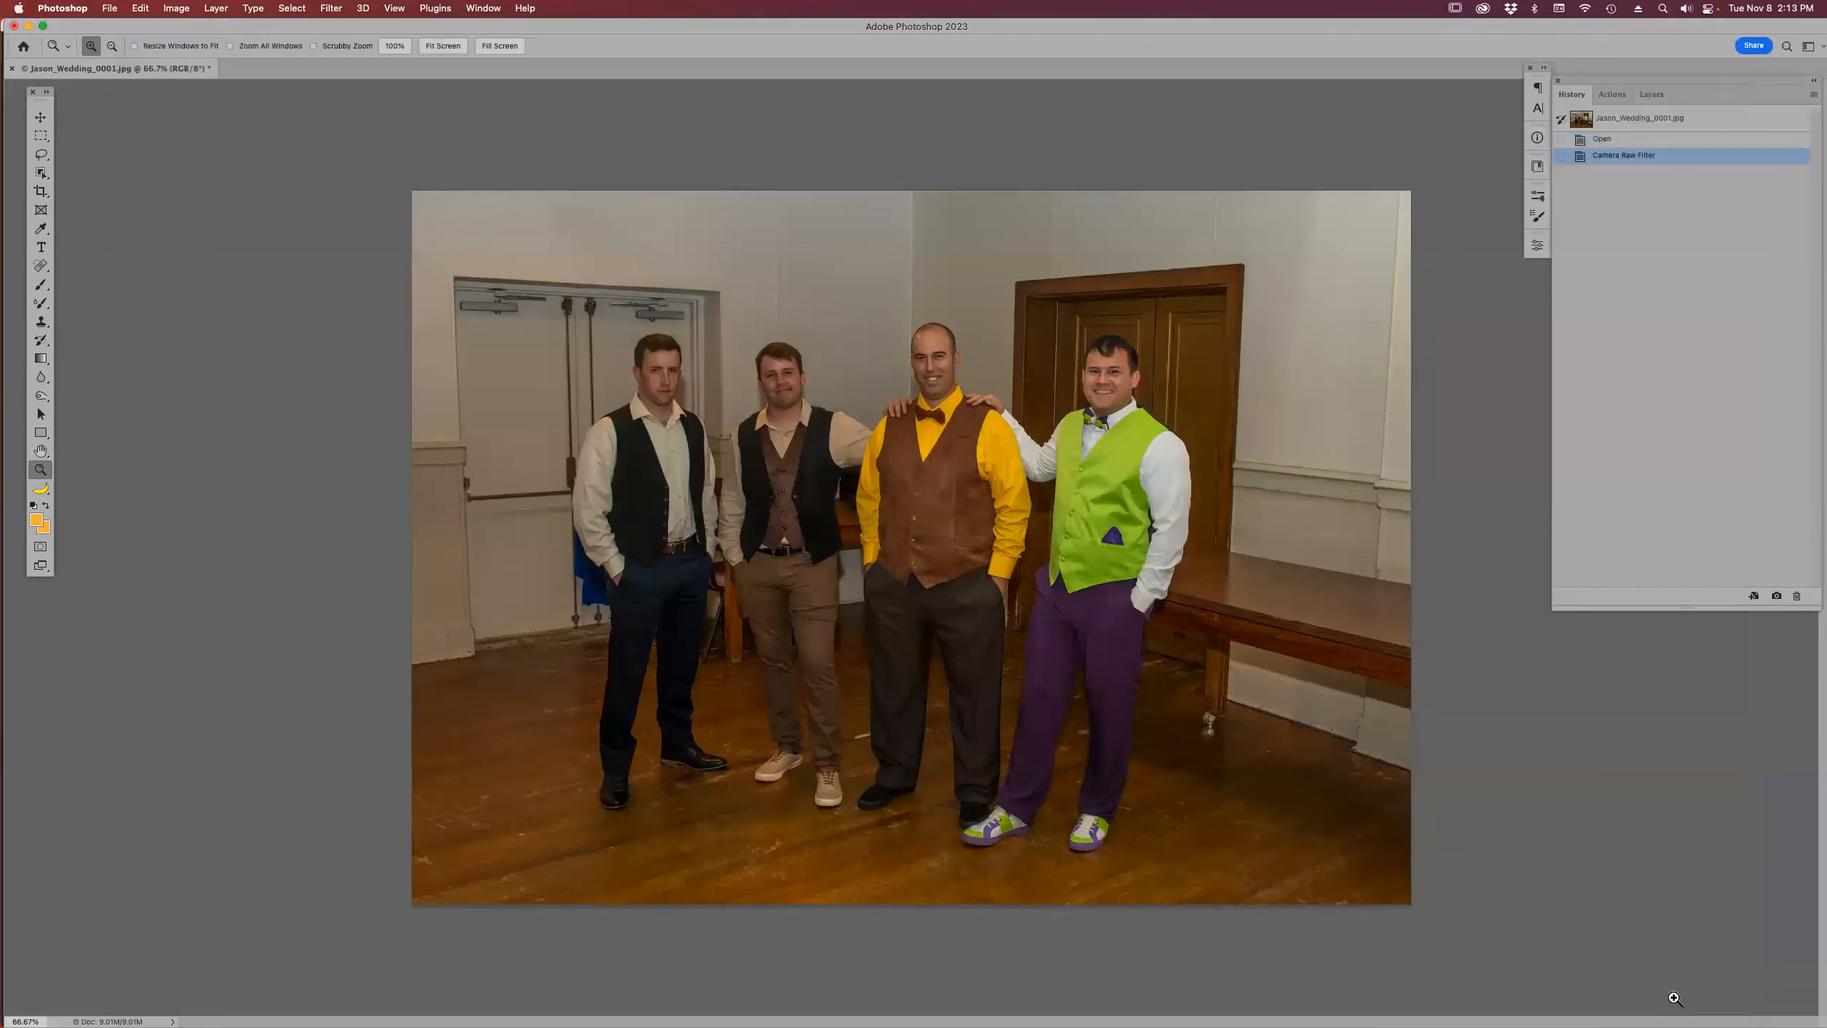
# - Compare the man's teeth in close-up between the opened state and the Camera Raw Filter state
pyautogui.moveTo(884, 329); pyautogui.dragTo(1025, 453)
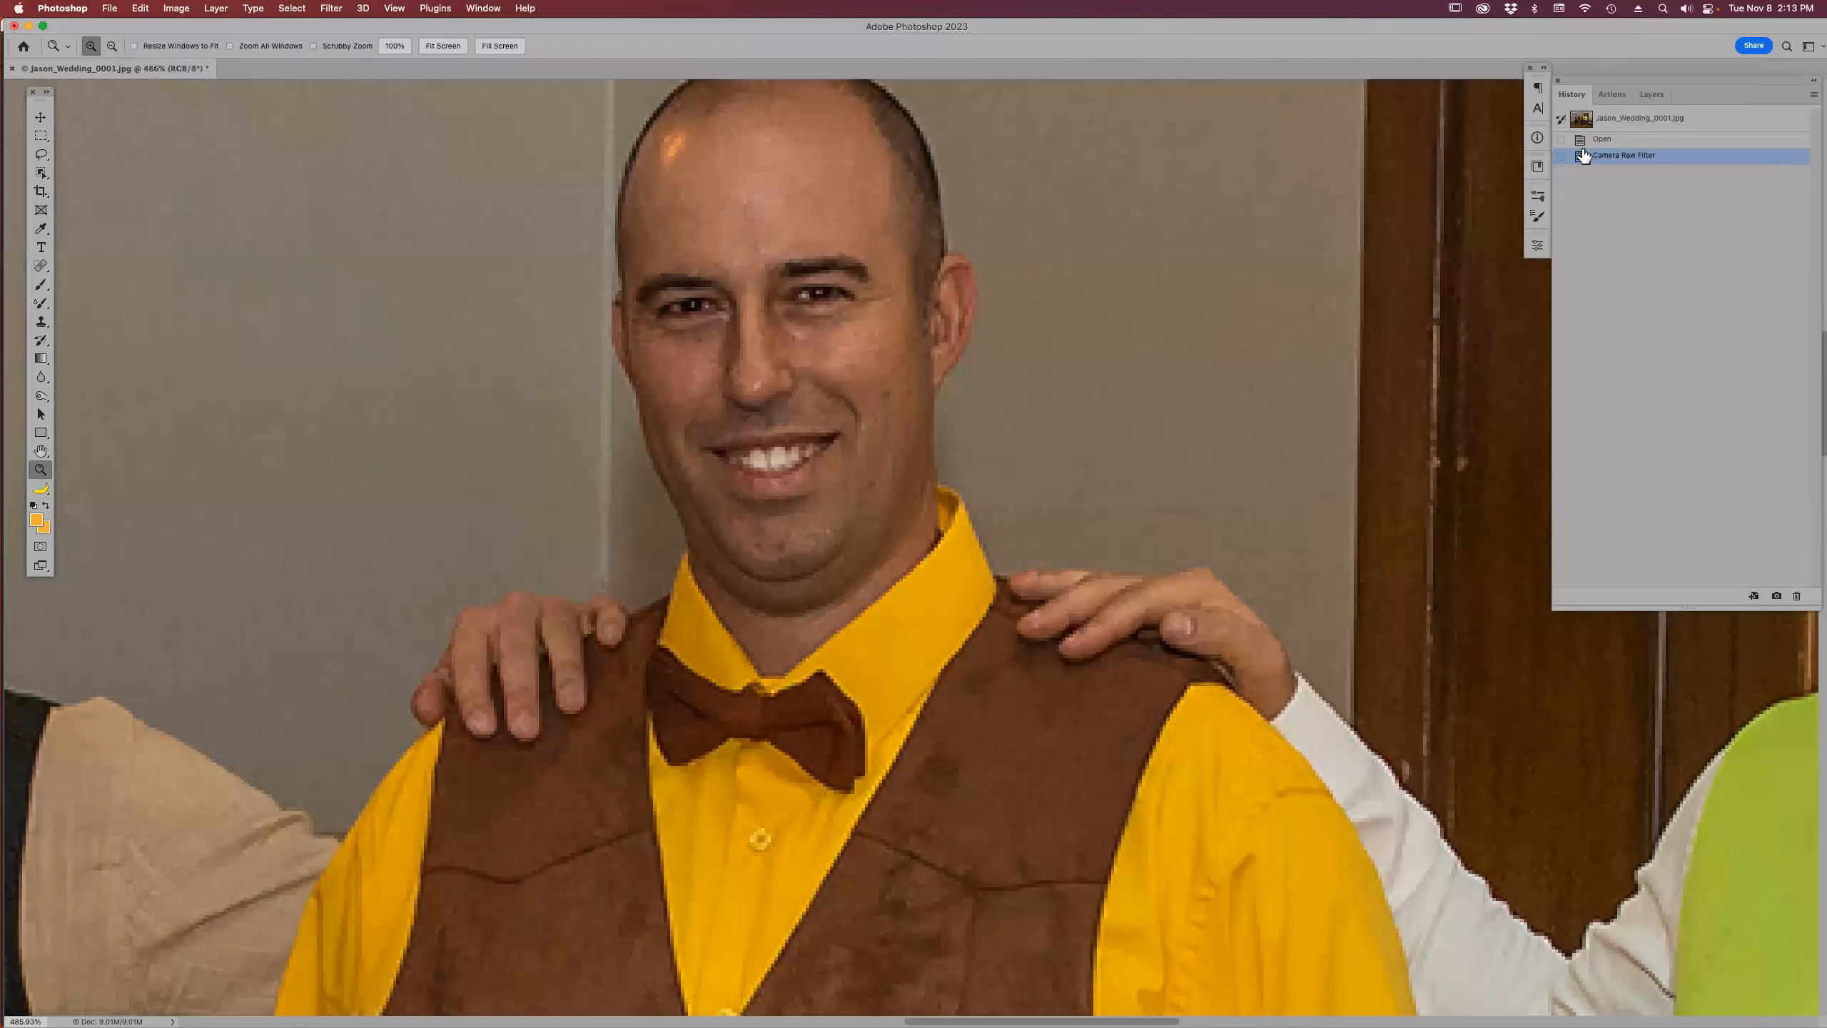
pyautogui.click(1605, 141)
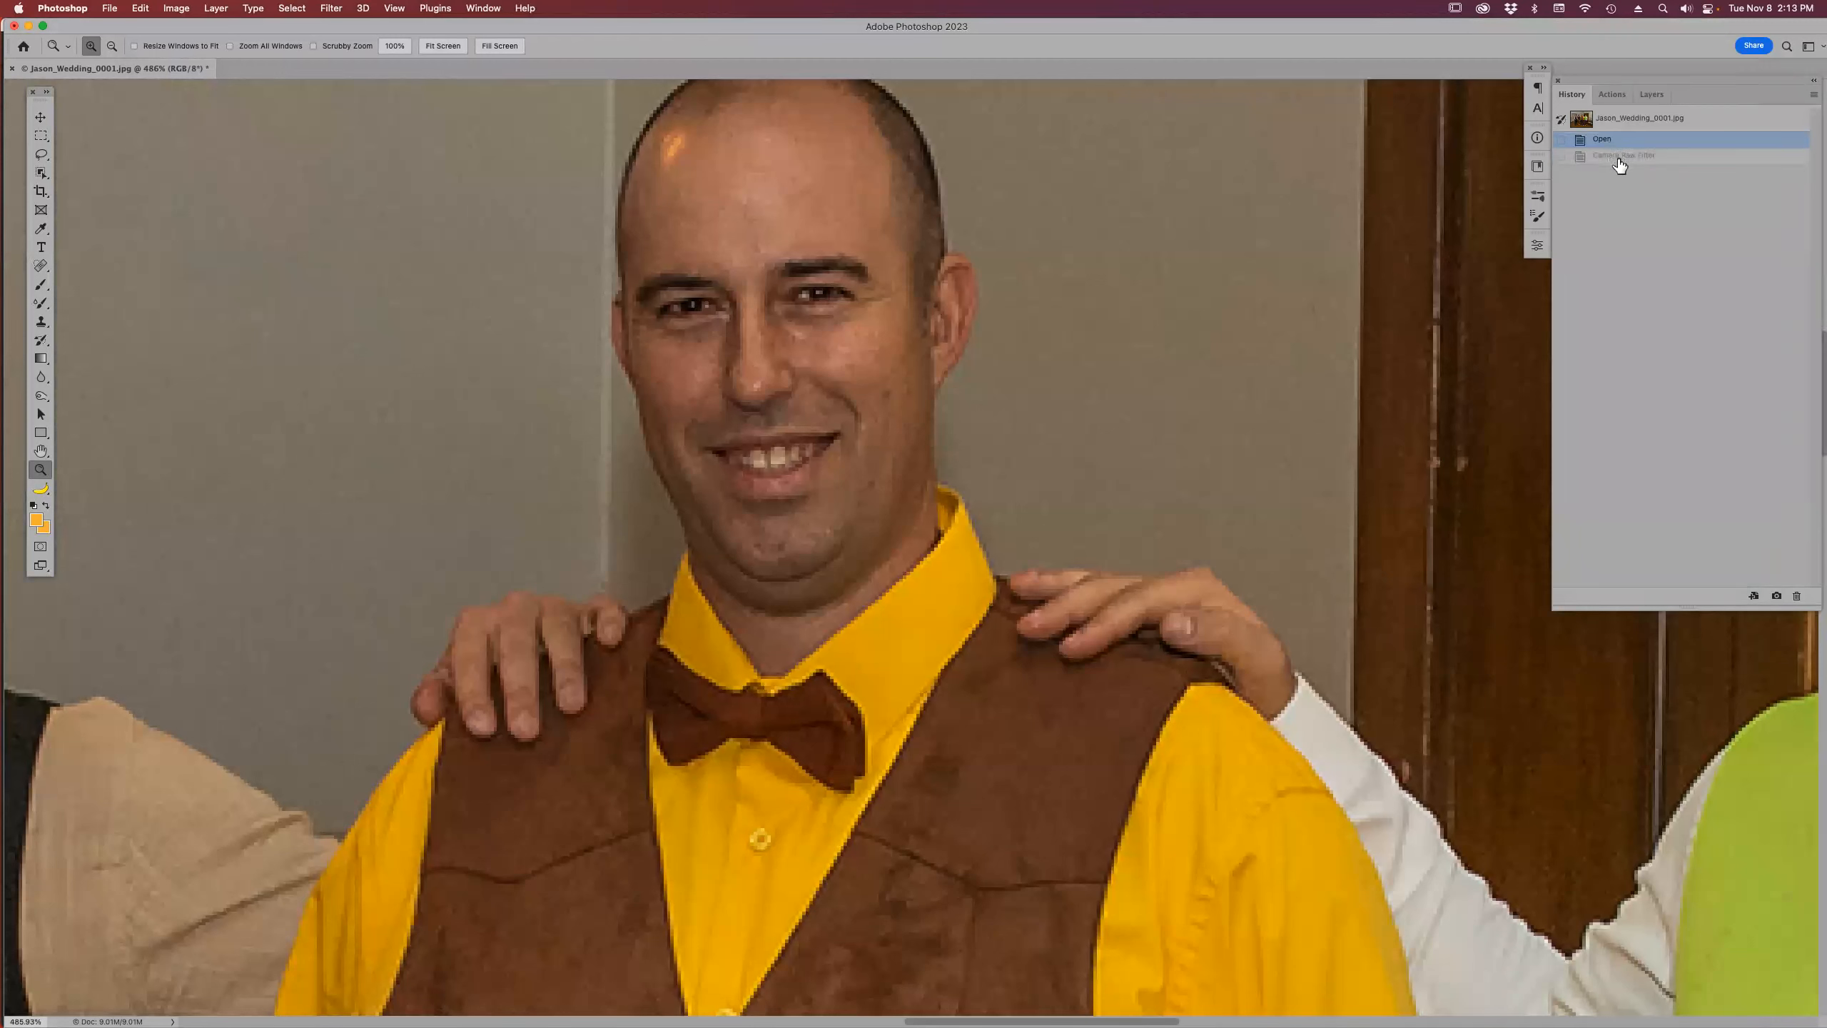
pyautogui.click(1622, 158)
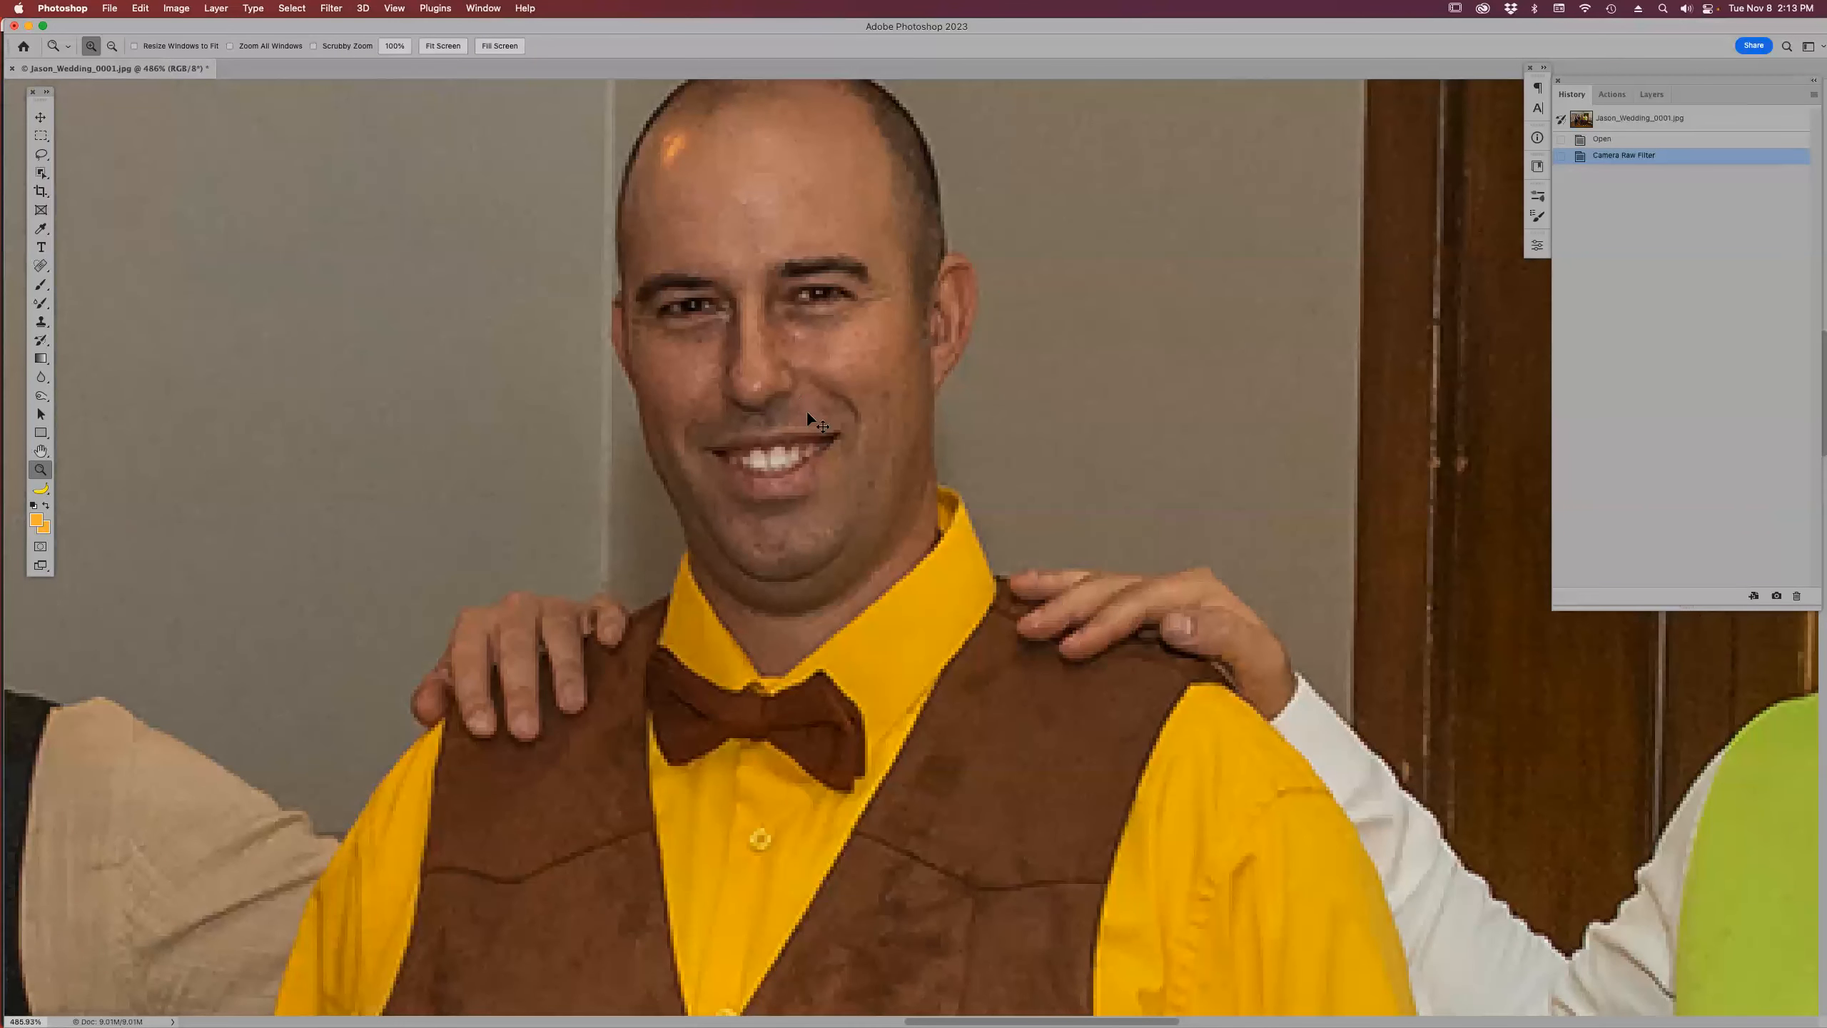
# - Close the wedding group photo without saving its changes
pyautogui.press('super+Tab')
pyautogui.press('super+shift+Tab')
pyautogui.press('super+w')
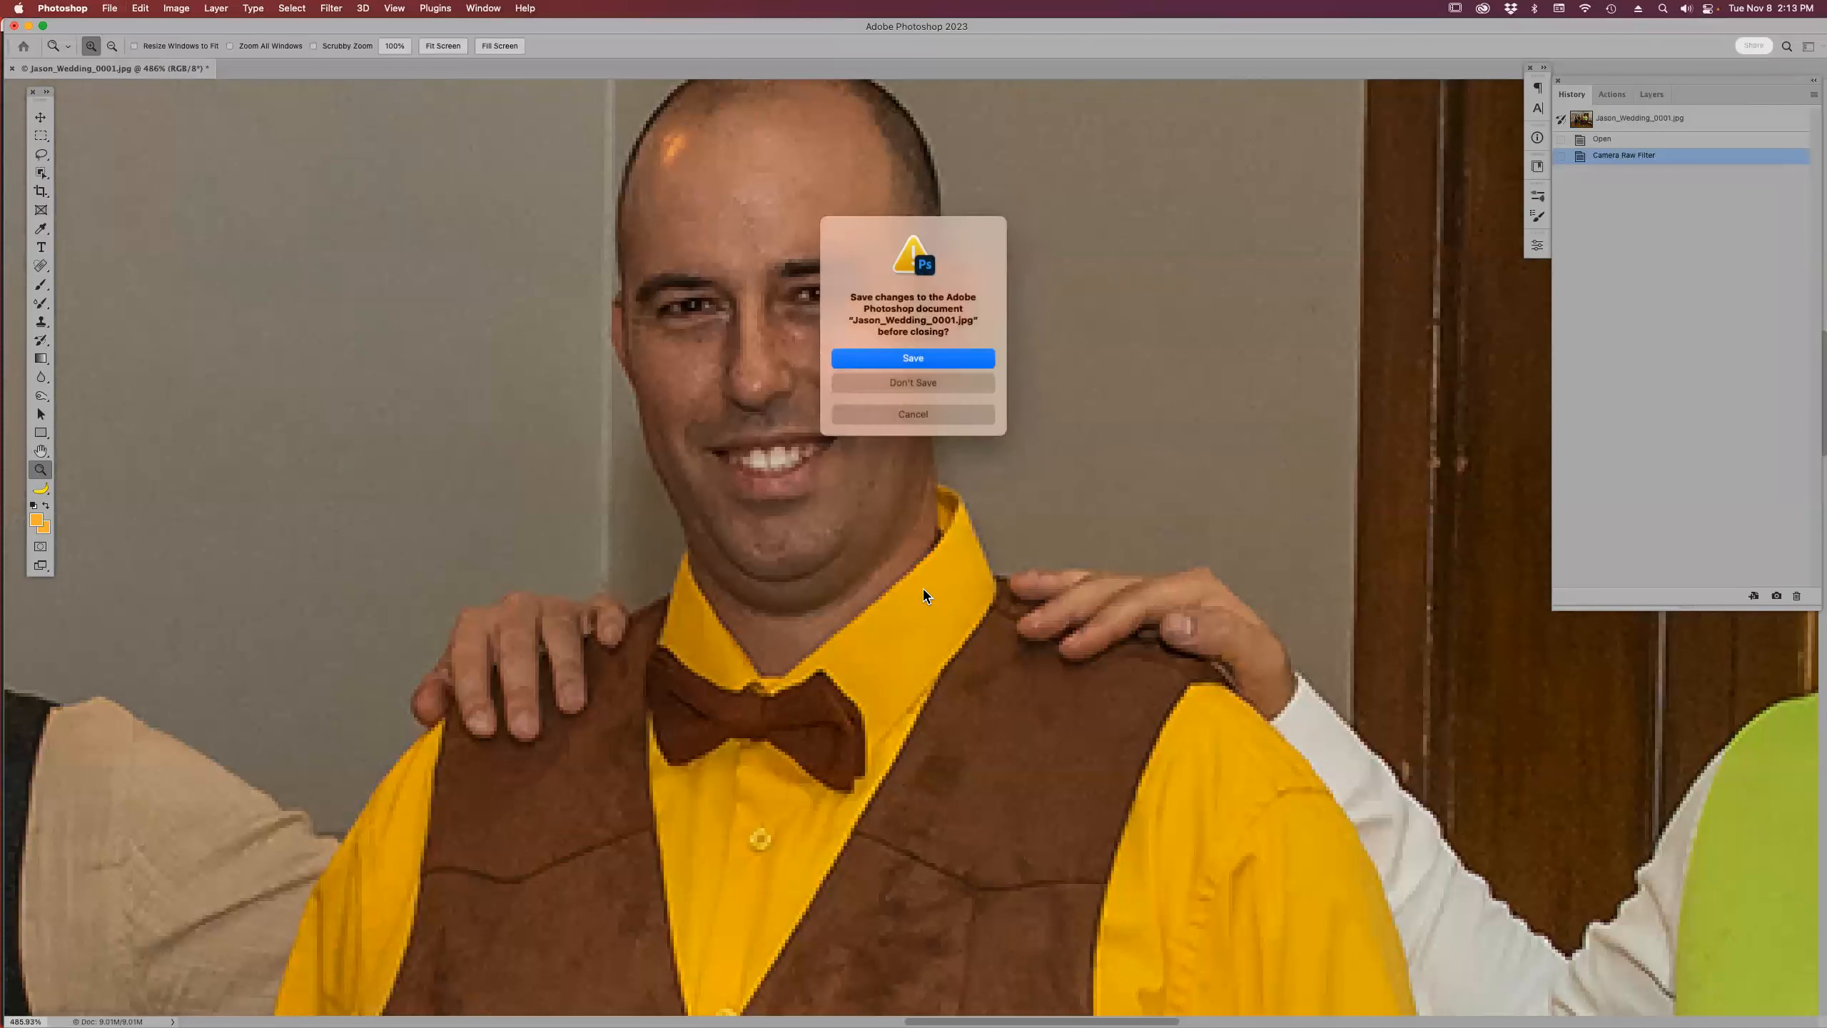
pyautogui.click(908, 390)
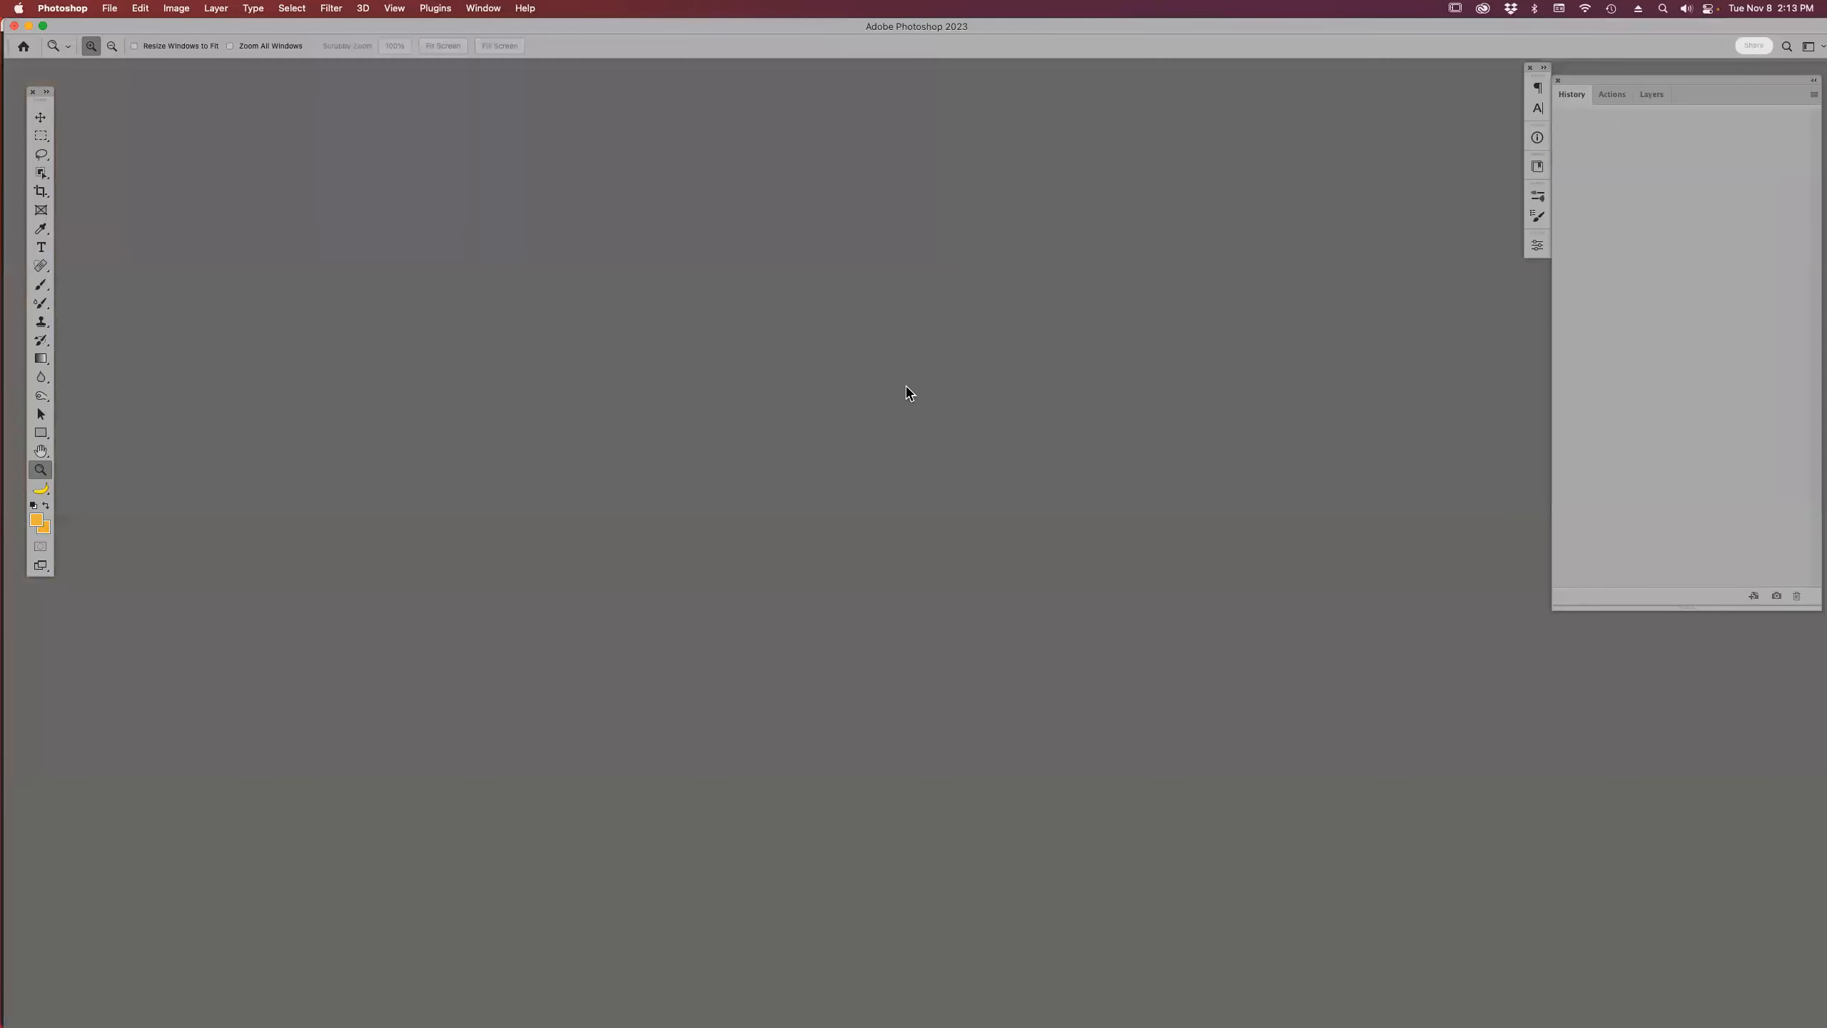
# - Switch to Adobe Bridge and open Au_BonClimat_0017.jpg in Photoshop
pyautogui.press('super+Tab')
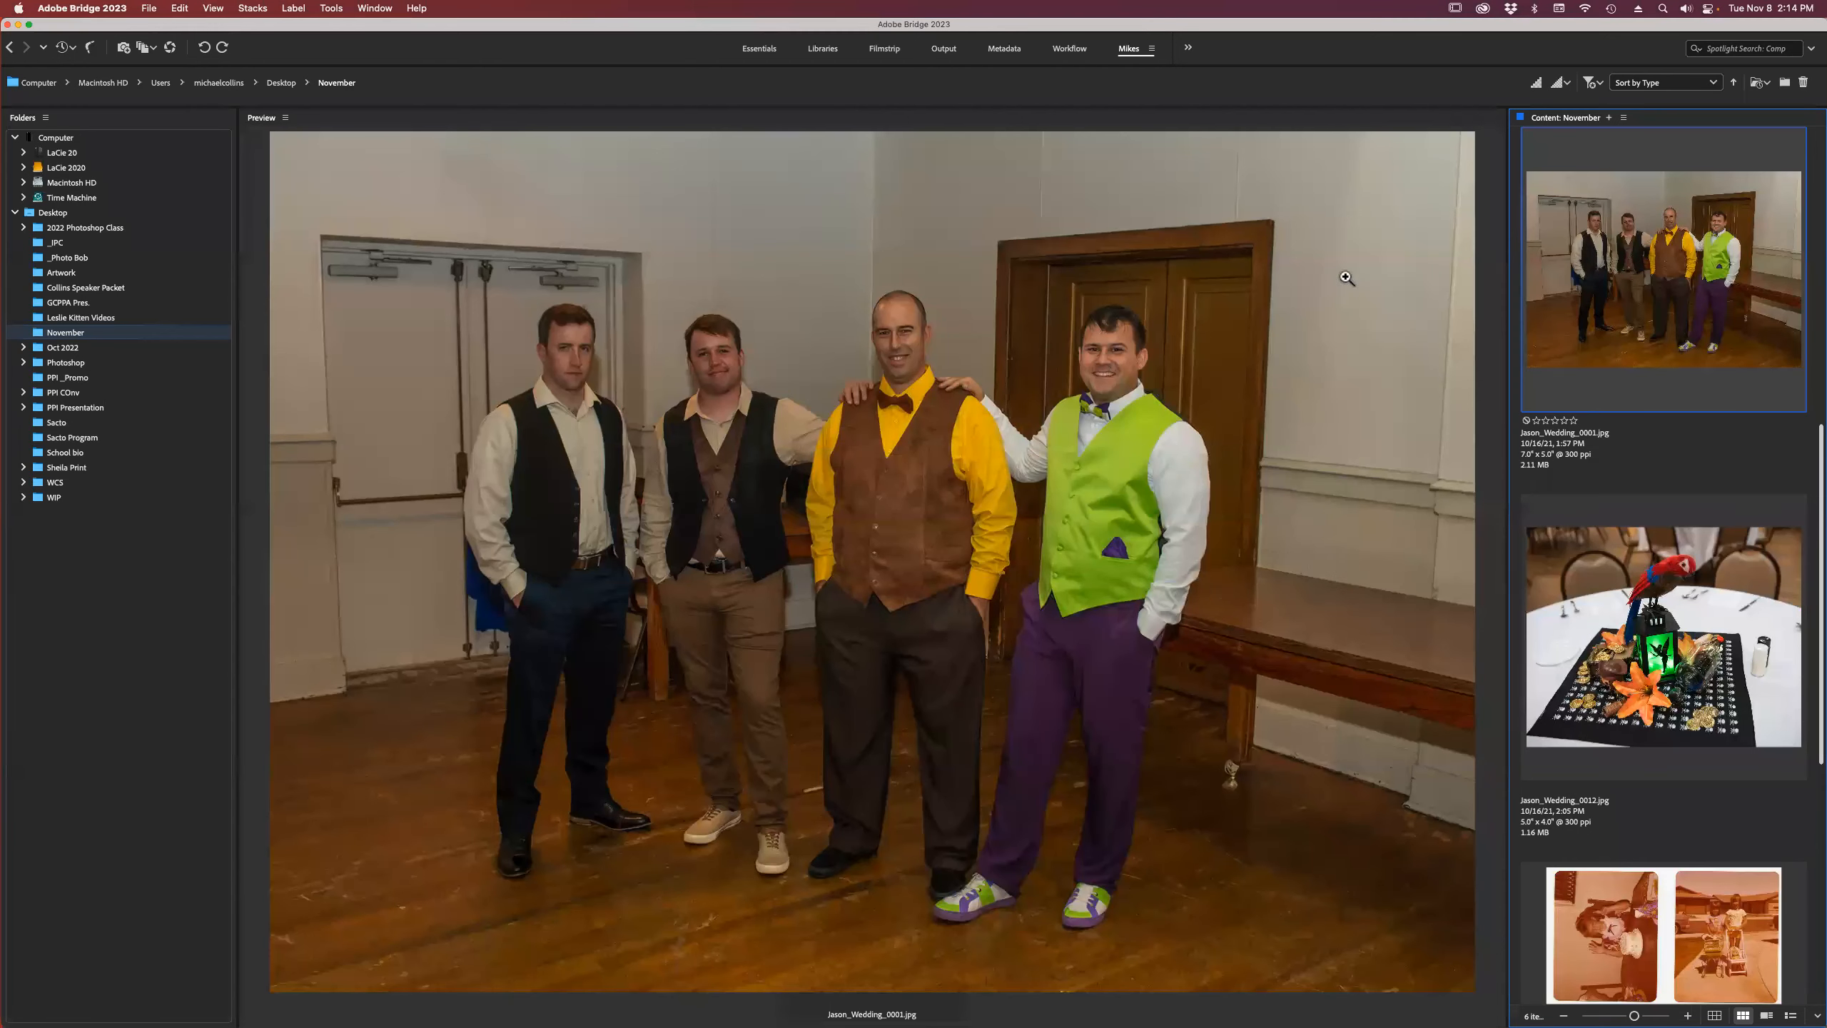
pyautogui.scroll(5, 1661, 287)
pyautogui.click(1632, 275)
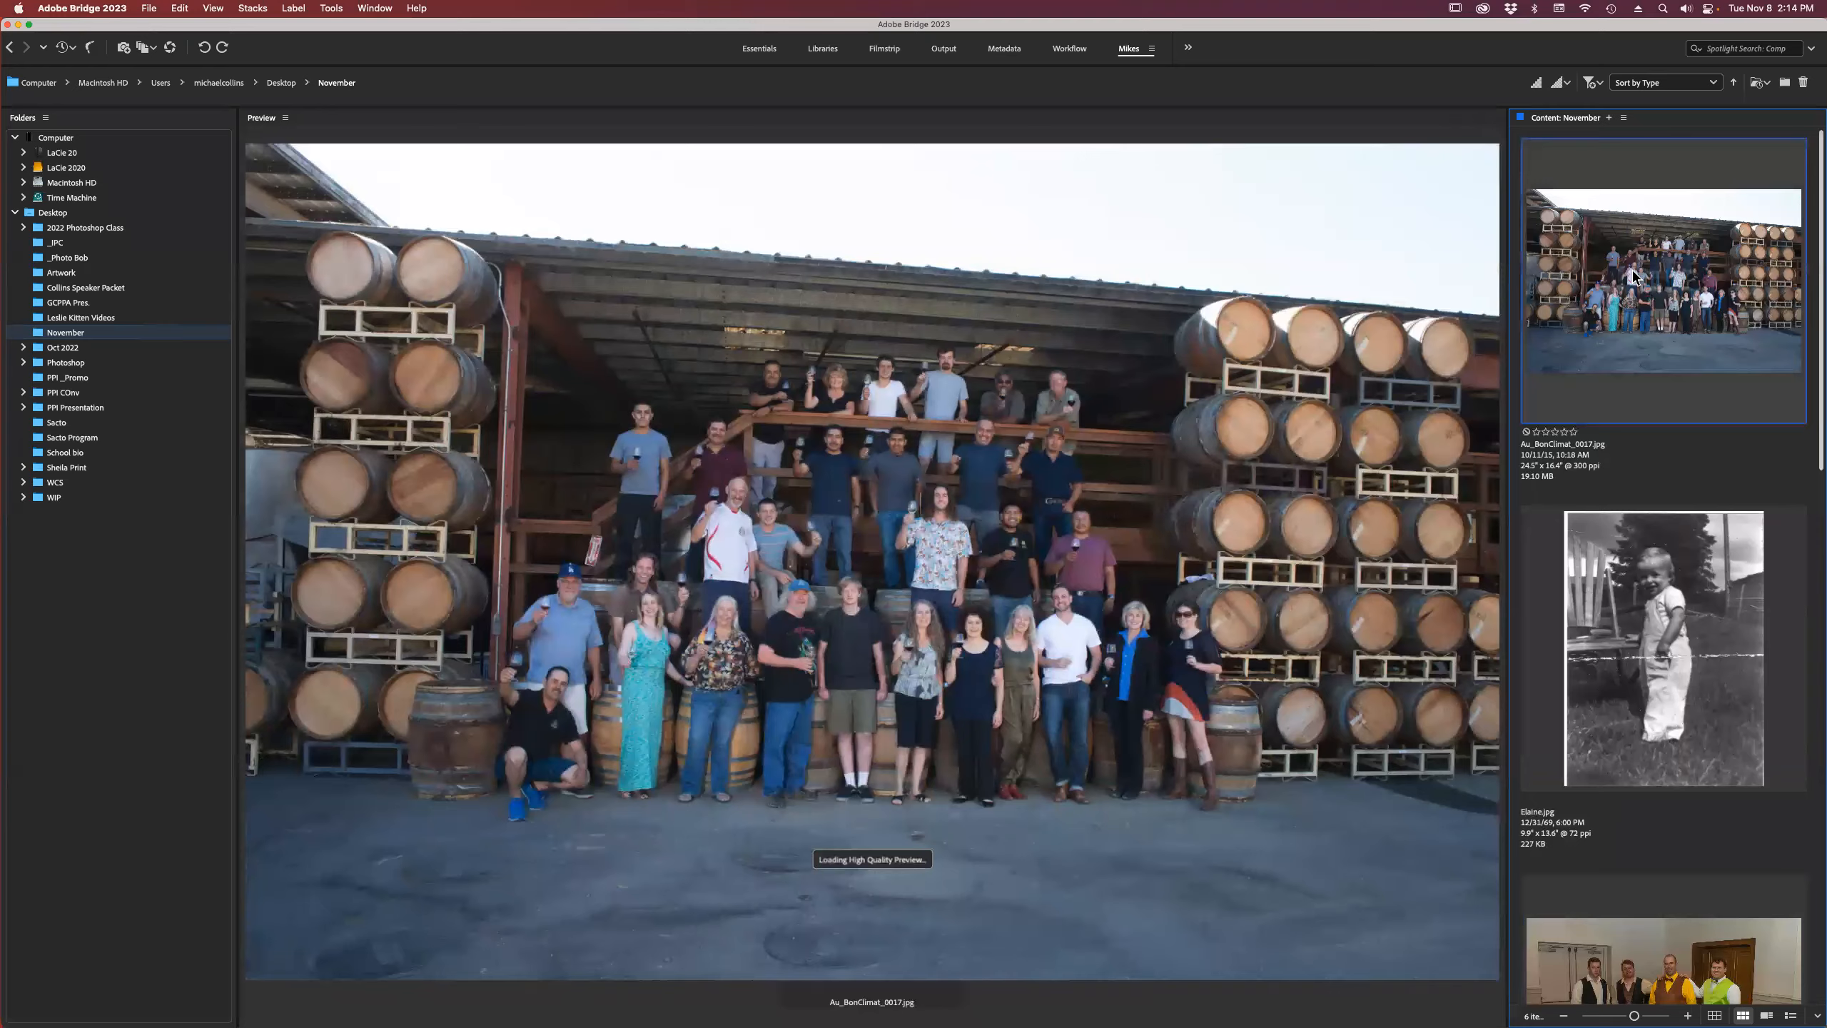
pyautogui.doubleClick(1612, 281)
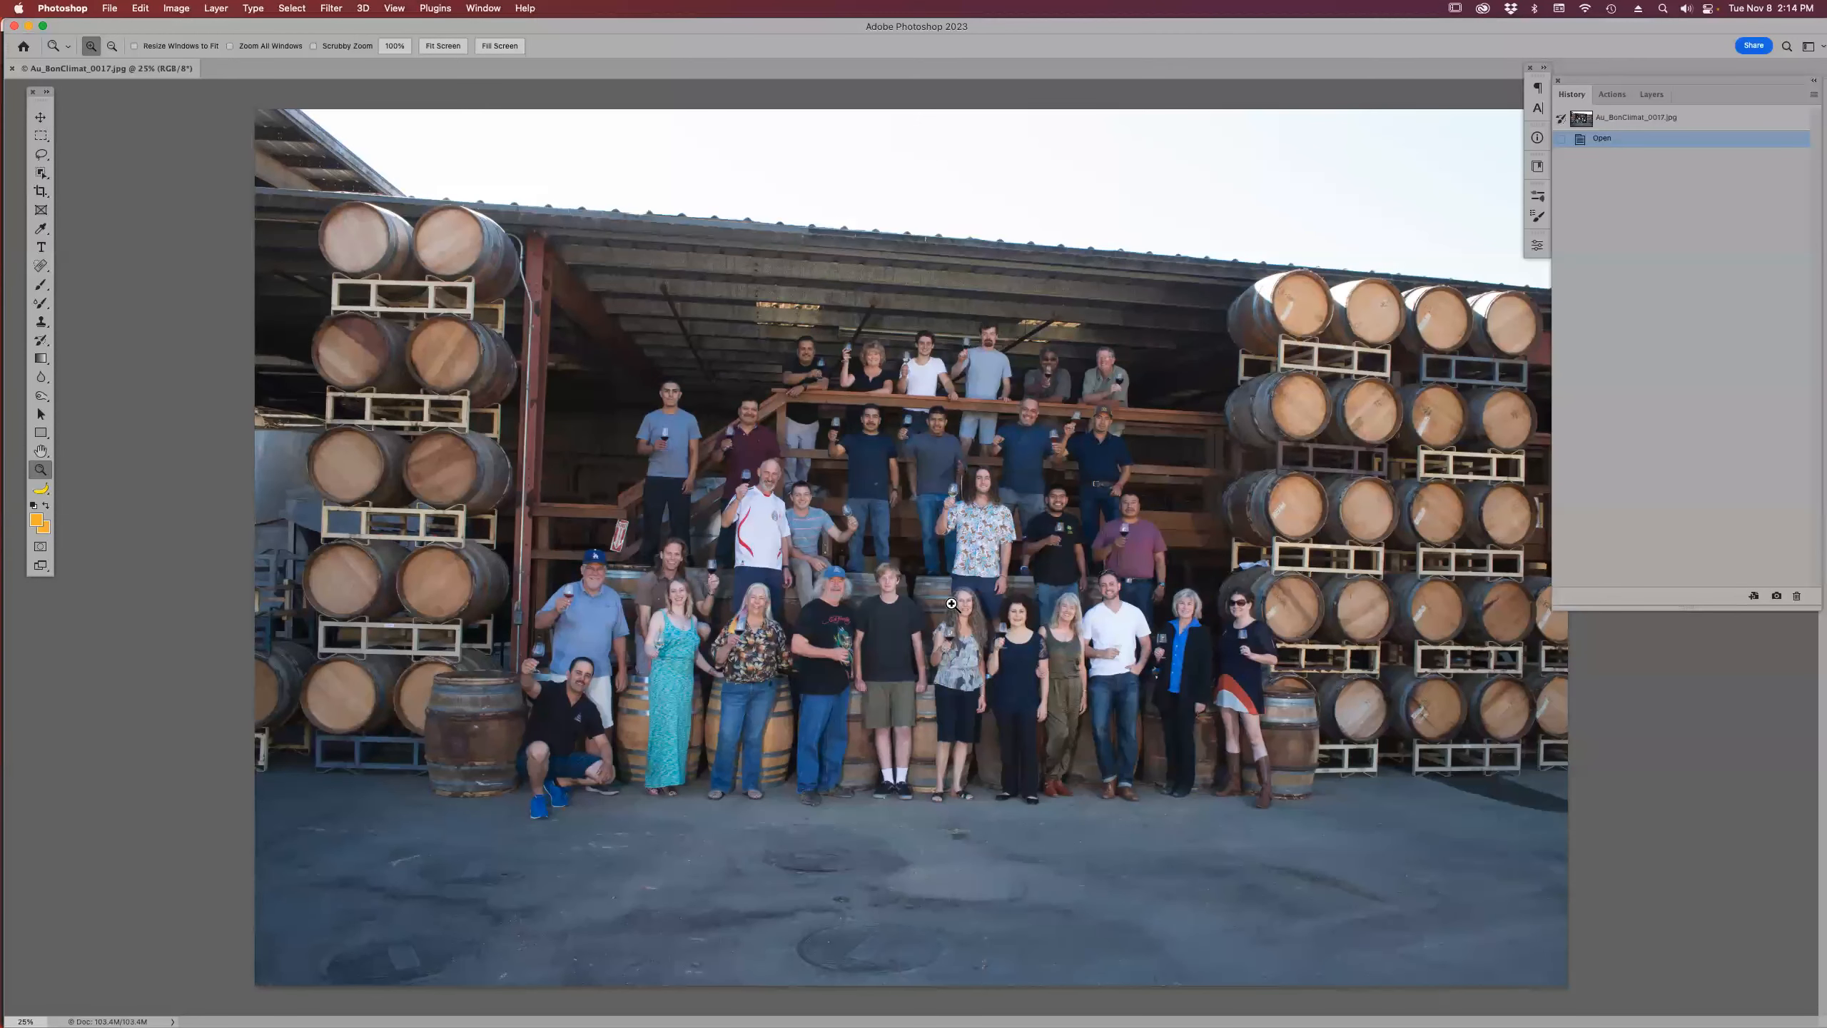
# - Check whether Camera Raw masking can select people in the winery group photo, inspect the group in close-up, and cancel the filter
pyautogui.press('shift+super+a')
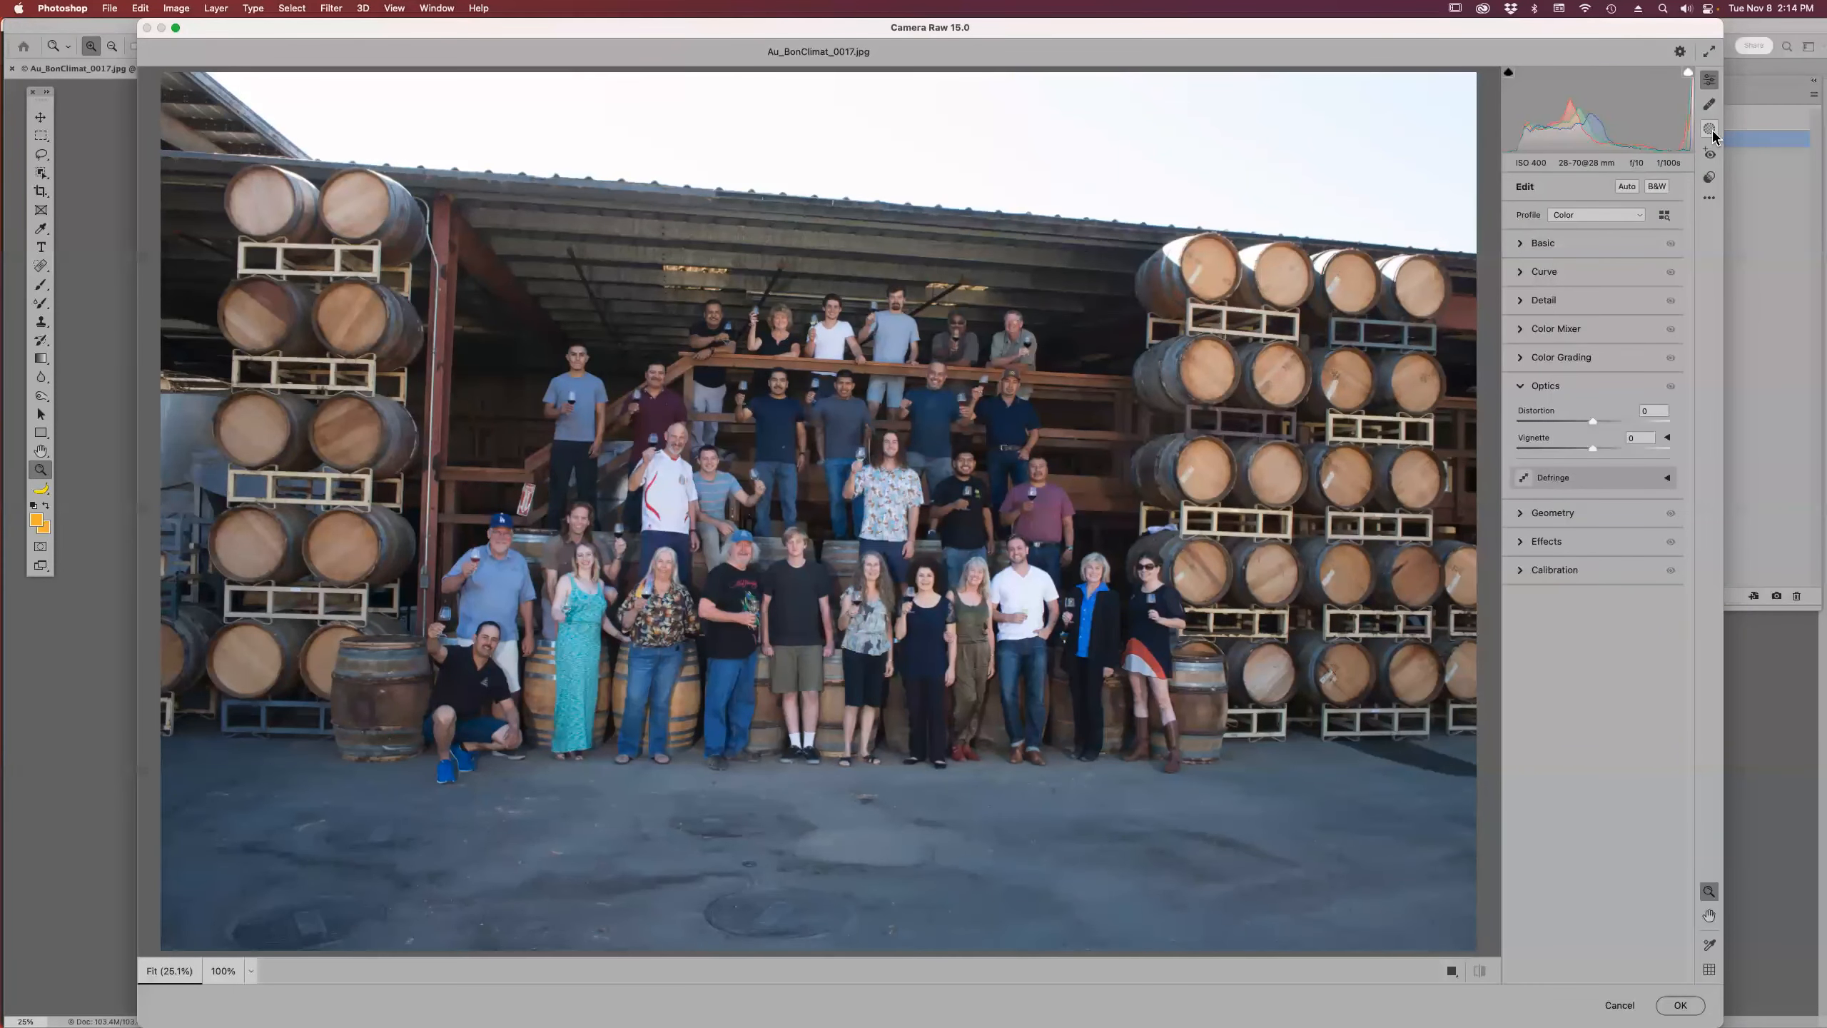
pyautogui.click(1711, 131)
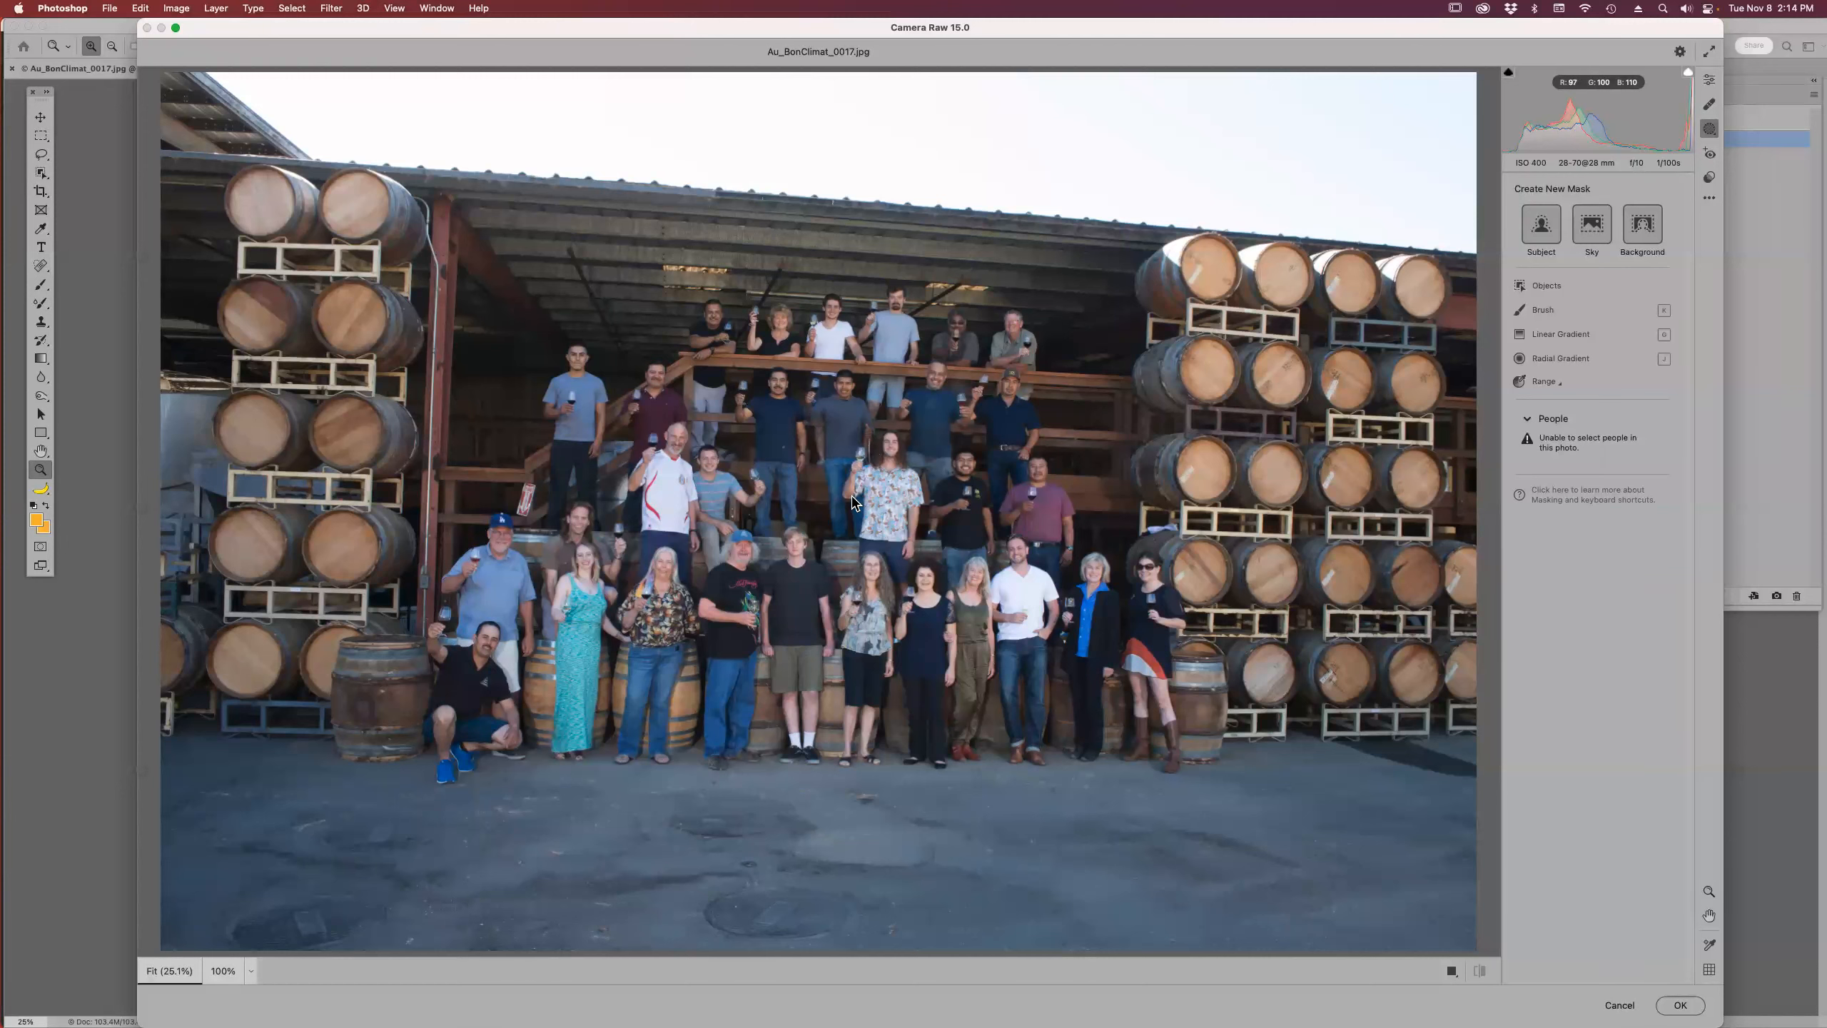
pyautogui.press('z')
pyautogui.click(854, 501)
pyautogui.click(853, 501)
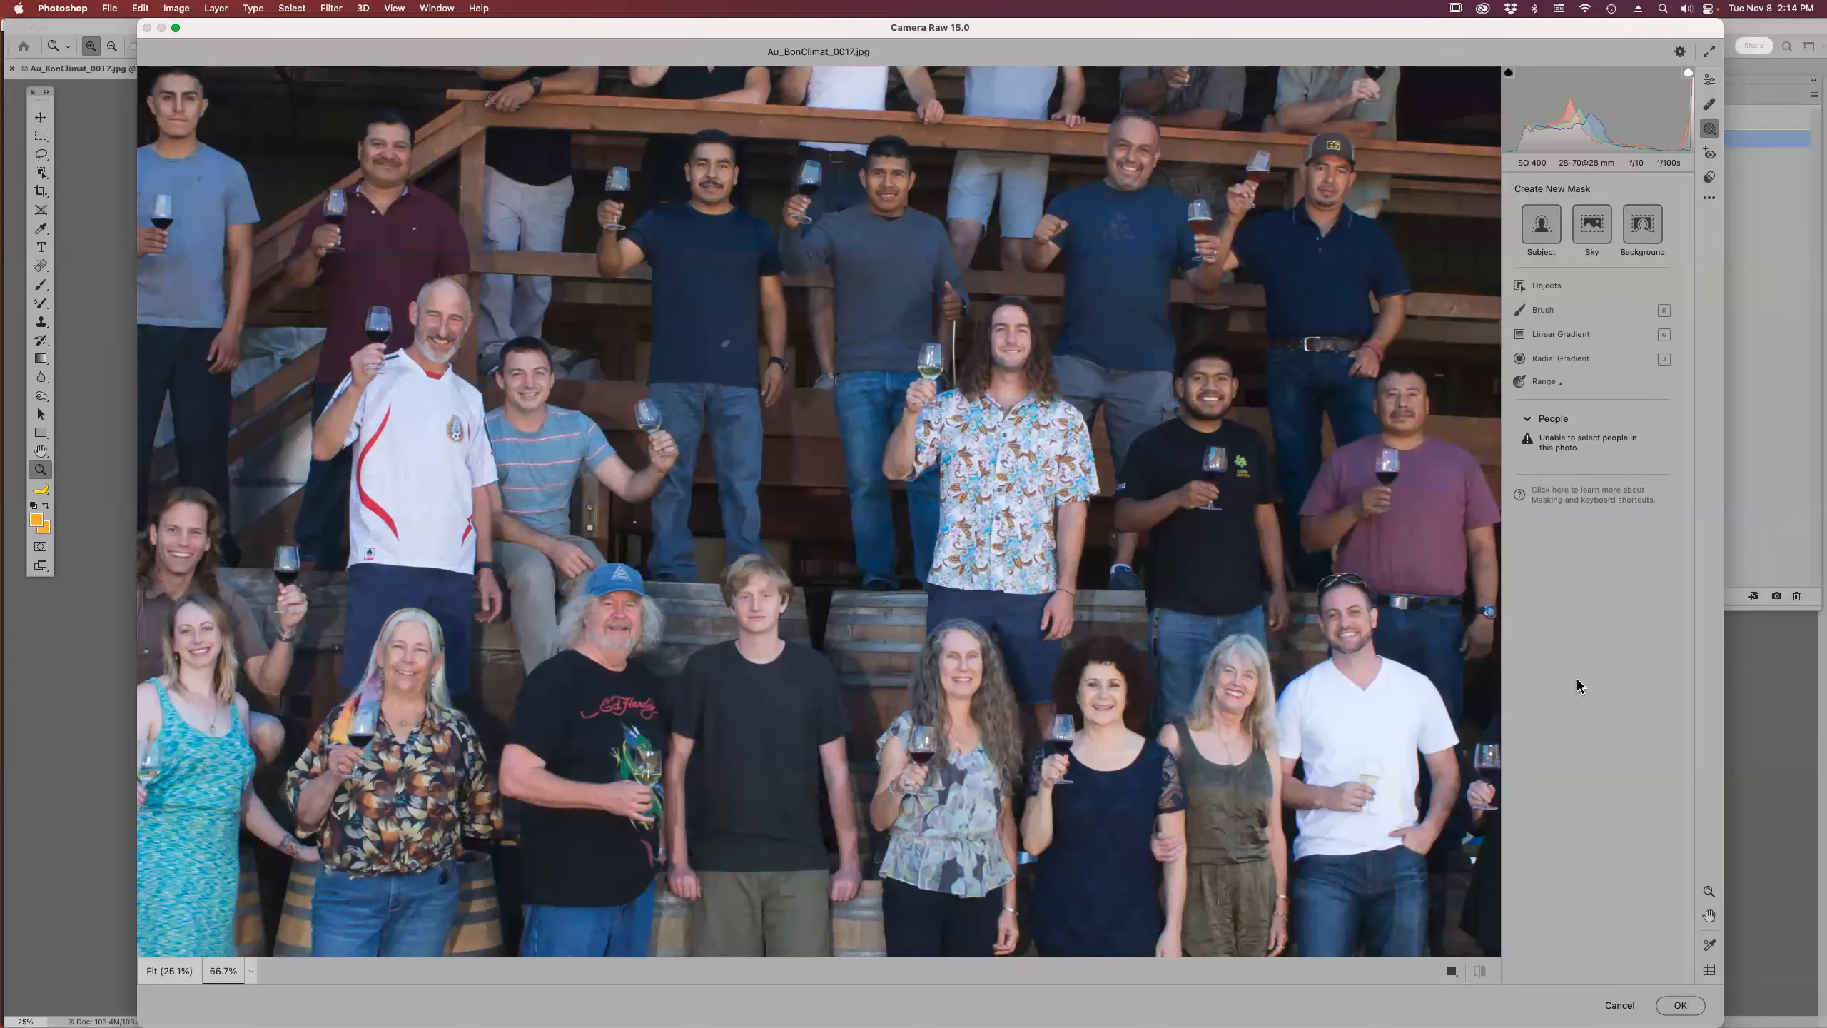
pyautogui.press('super+0')
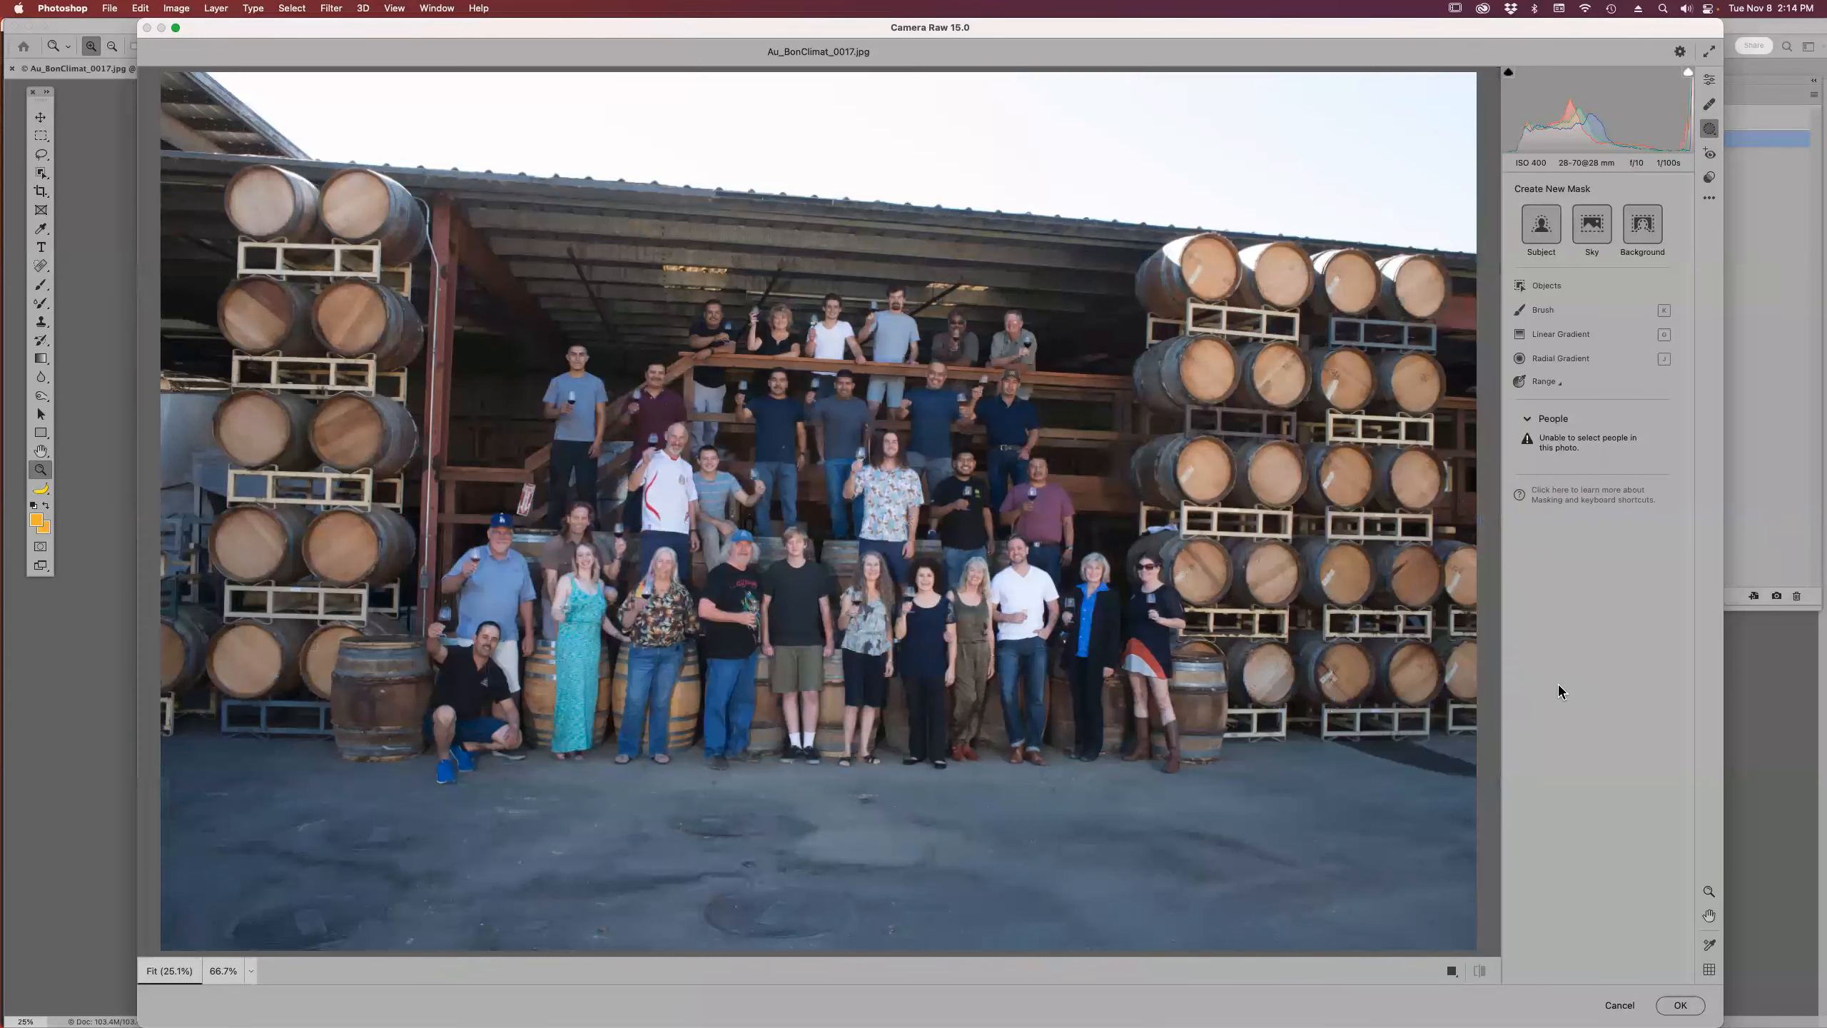
pyautogui.click(1618, 1005)
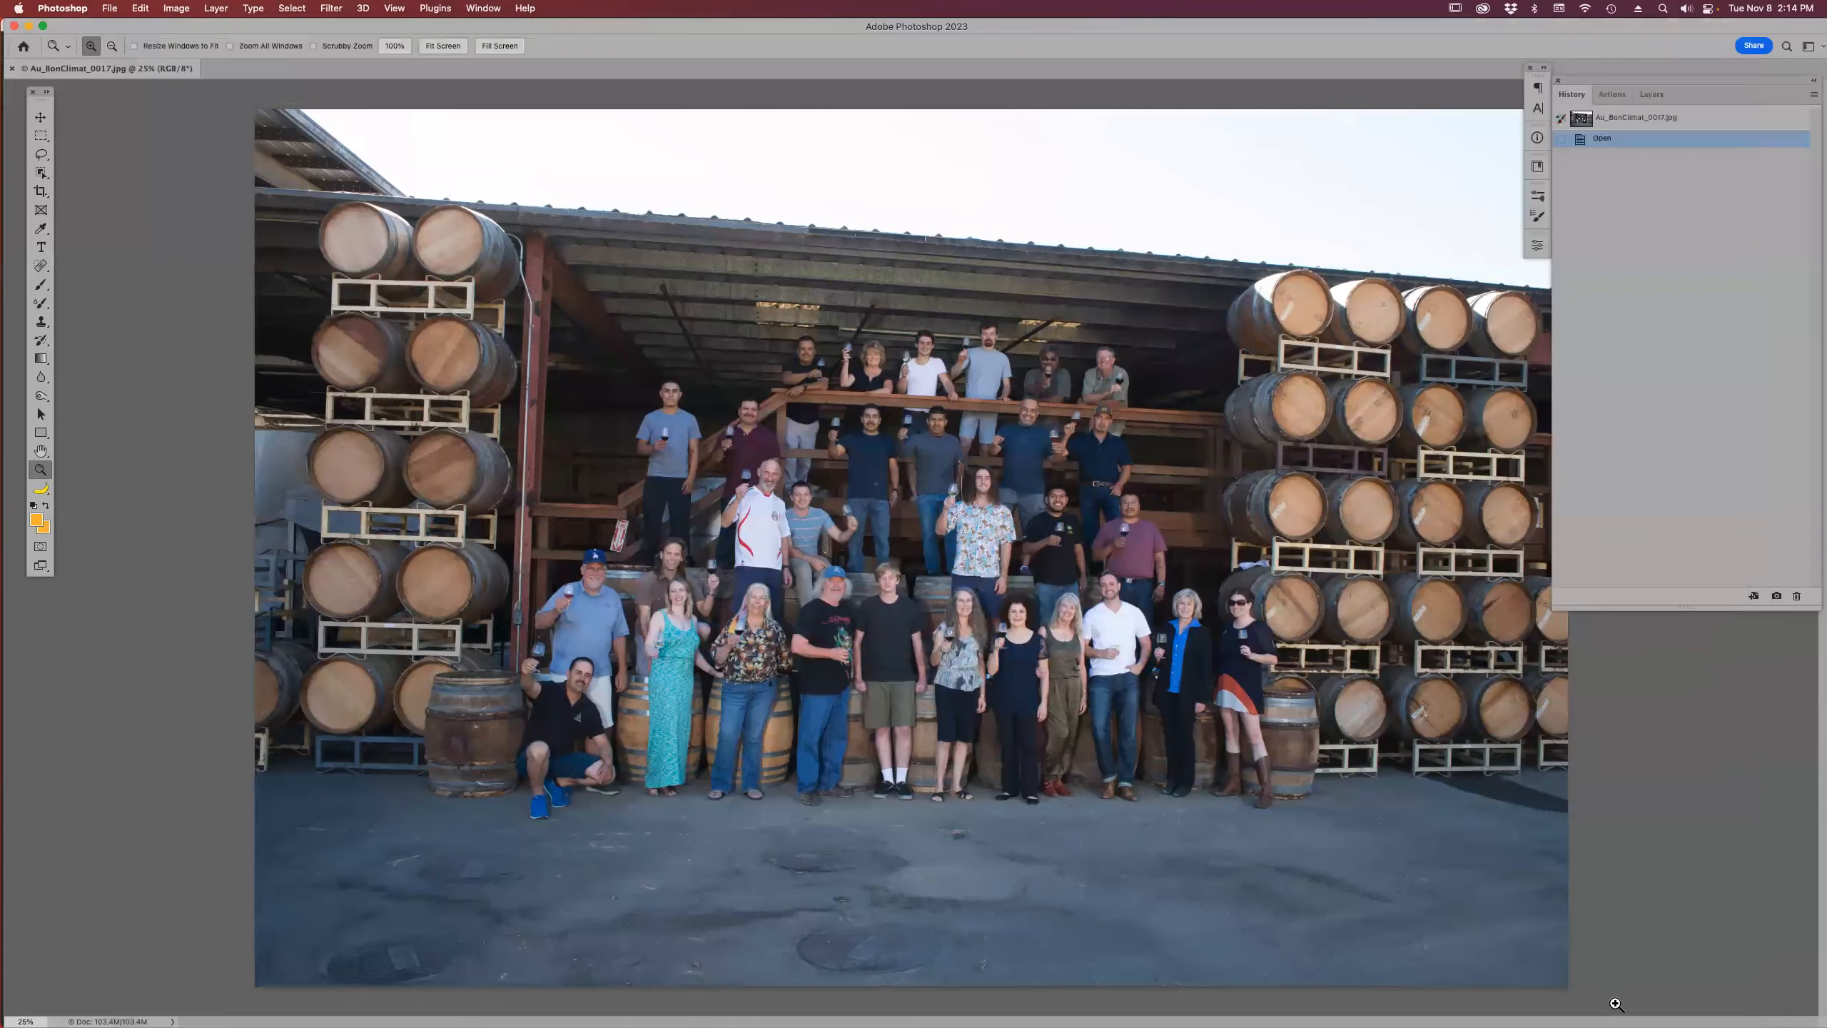
# - Close the winery group photo and switch to Adobe Bridge to open the scratched black-and-white toddler photo in Photoshop
pyautogui.press('super+w')
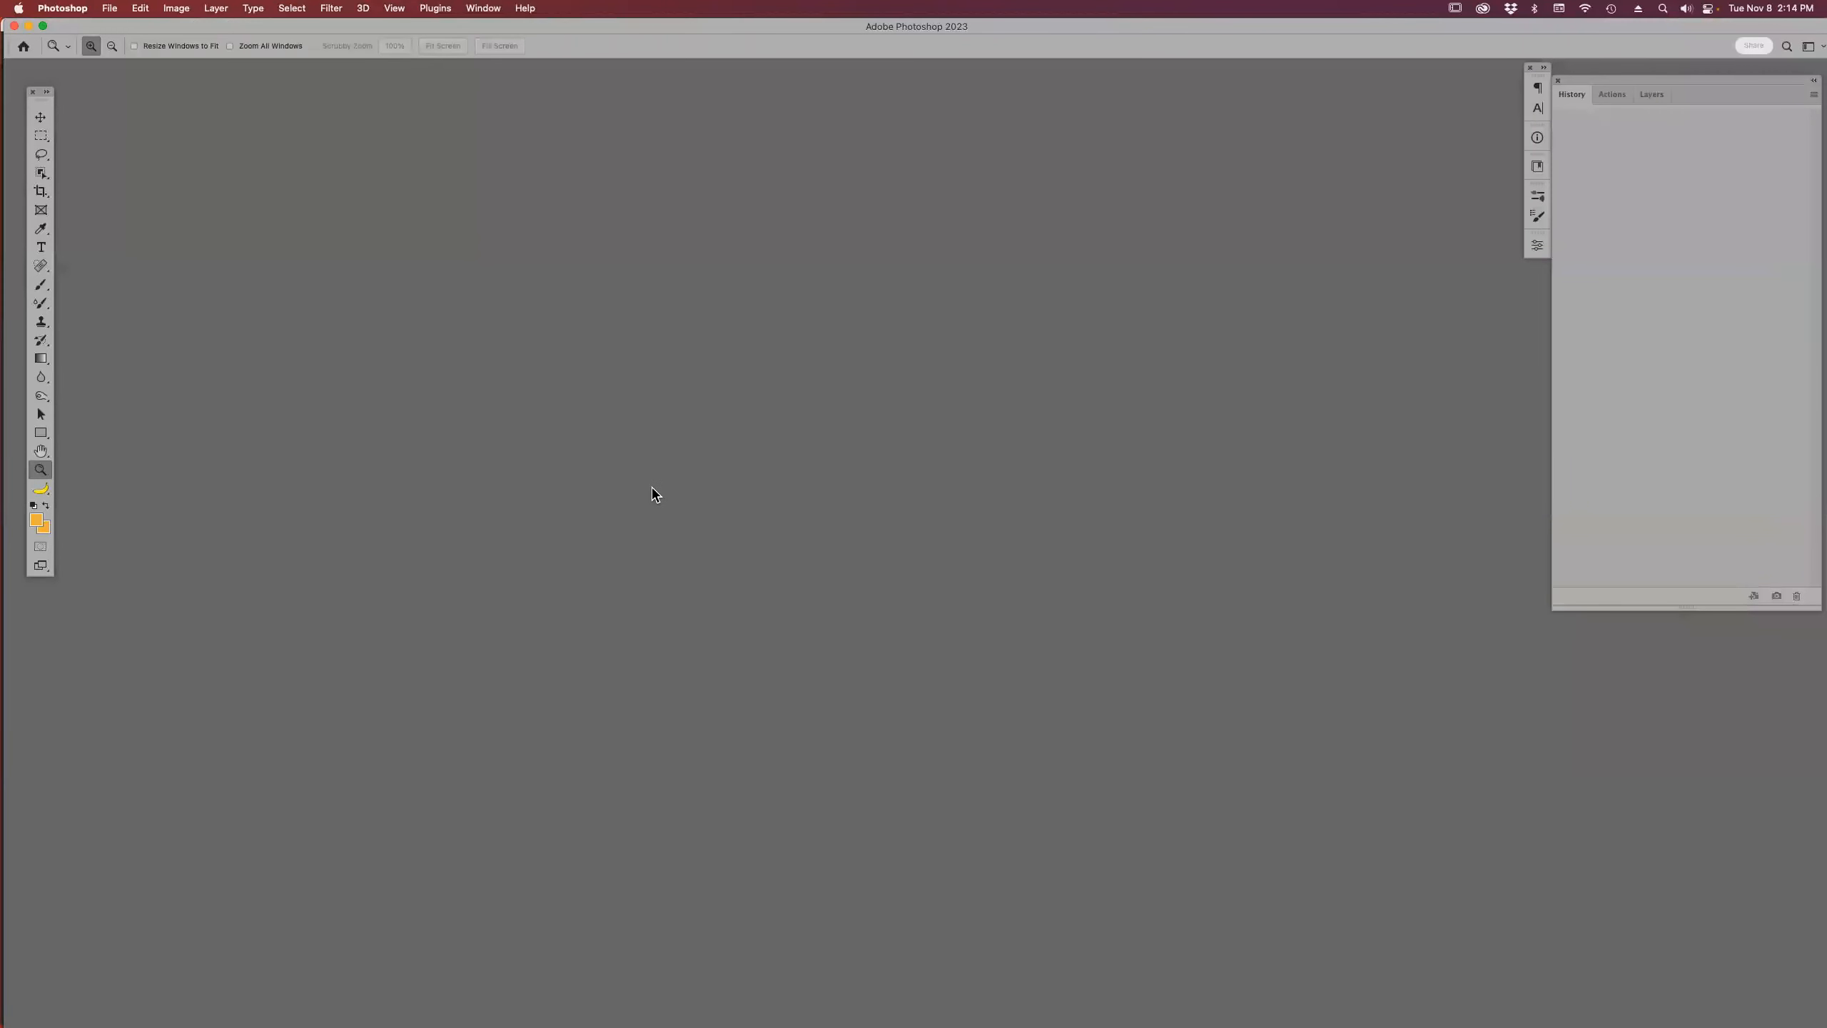
pyautogui.press('super+Tab')
pyautogui.click(652, 495)
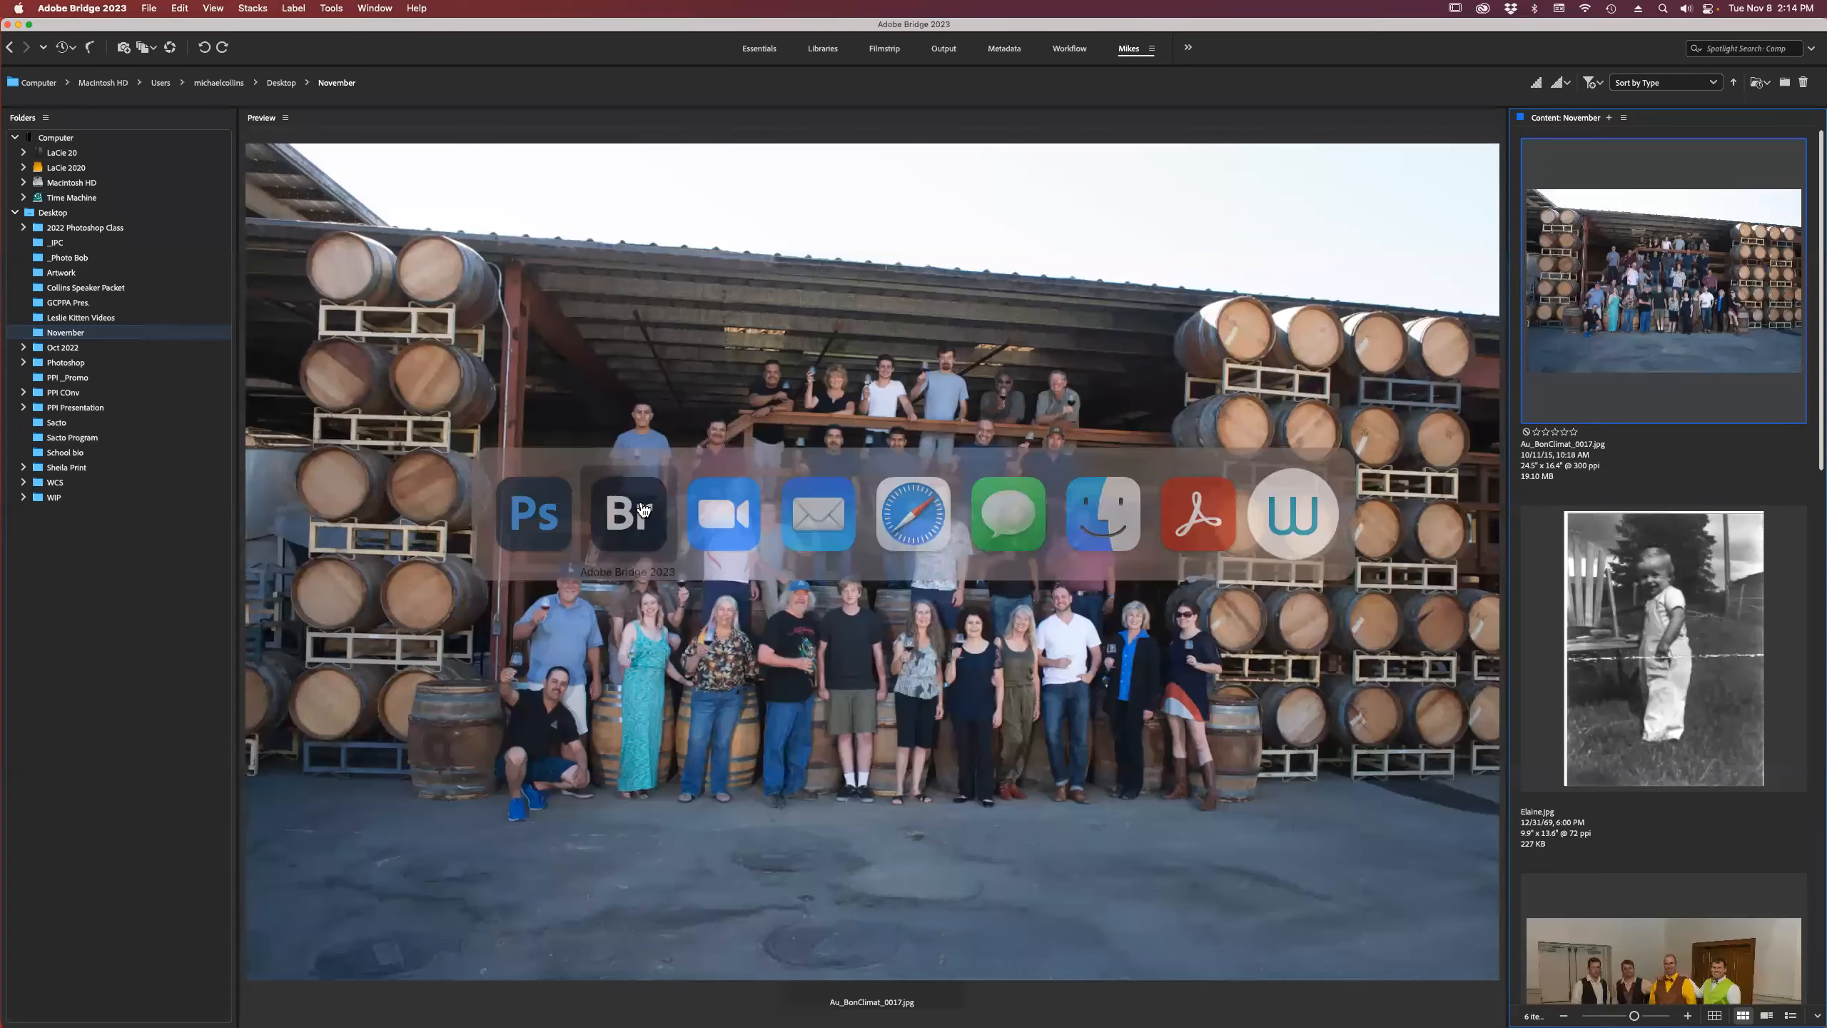
pyautogui.doubleClick(1657, 685)
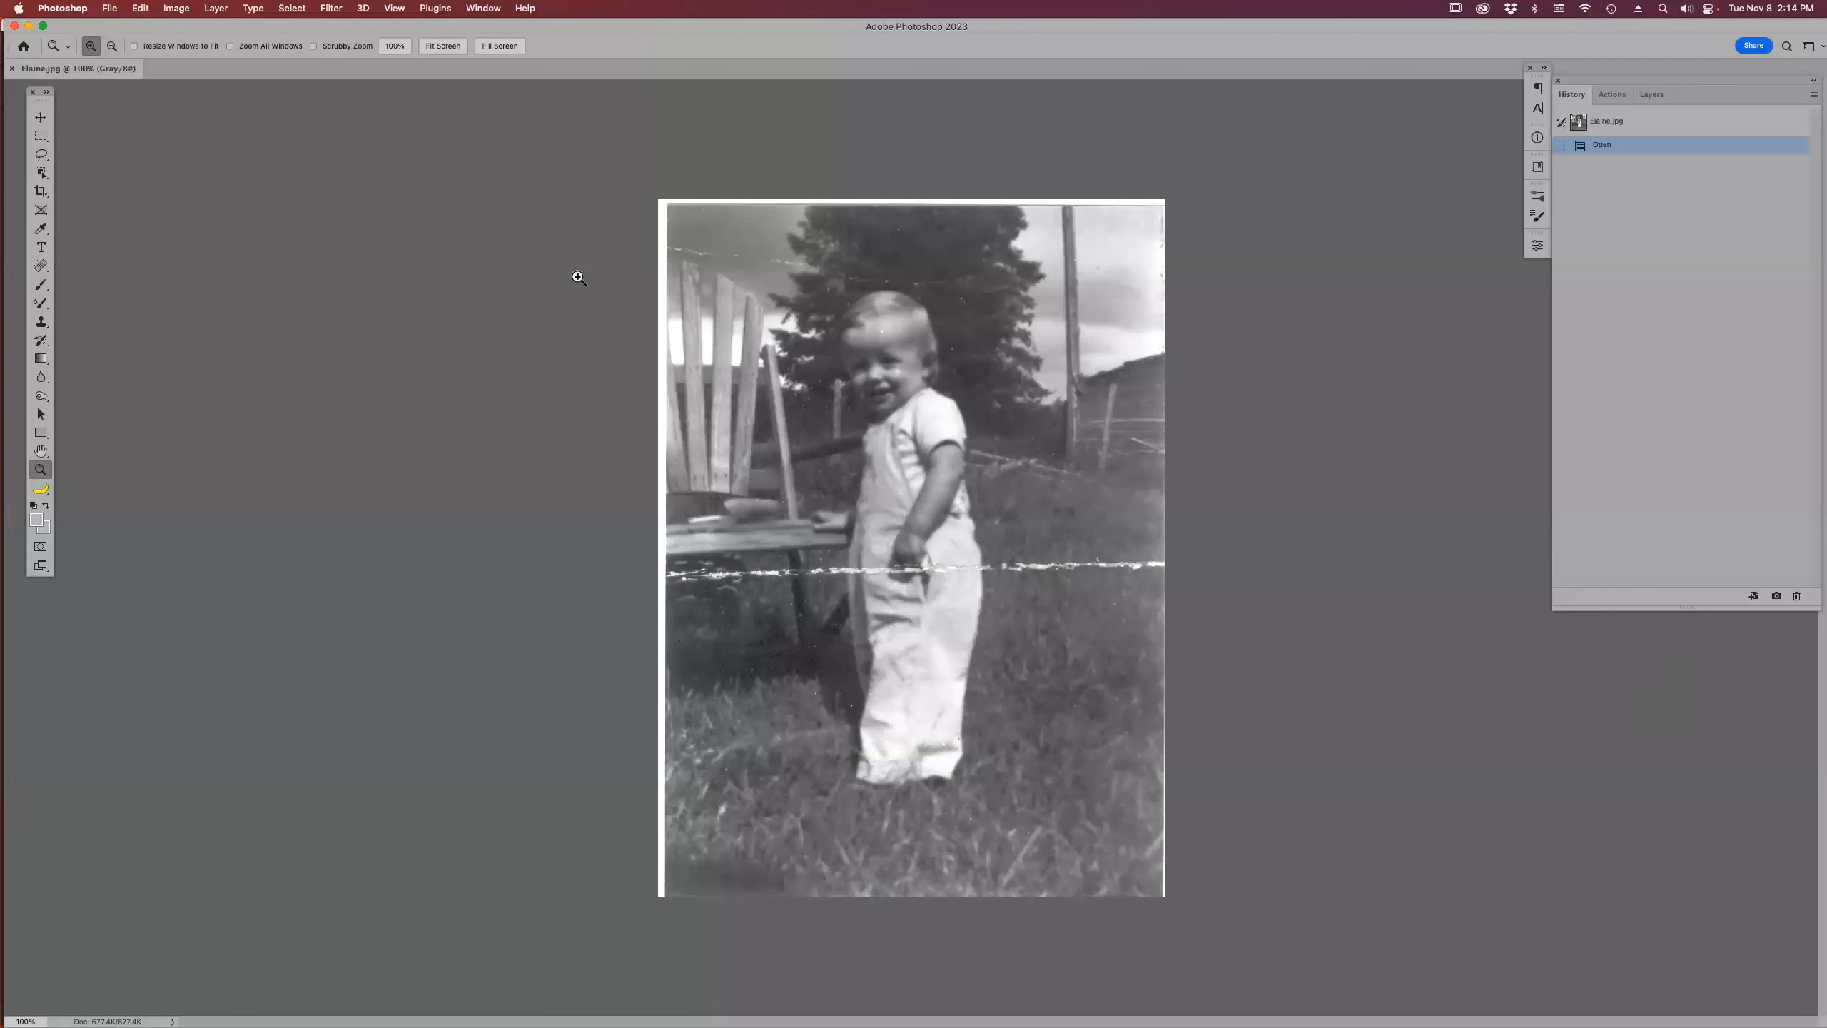
# - Turn on the Photo Restoration neural filter for the toddler photo and set Scratch reduction to 43
pyautogui.click(333, 10)
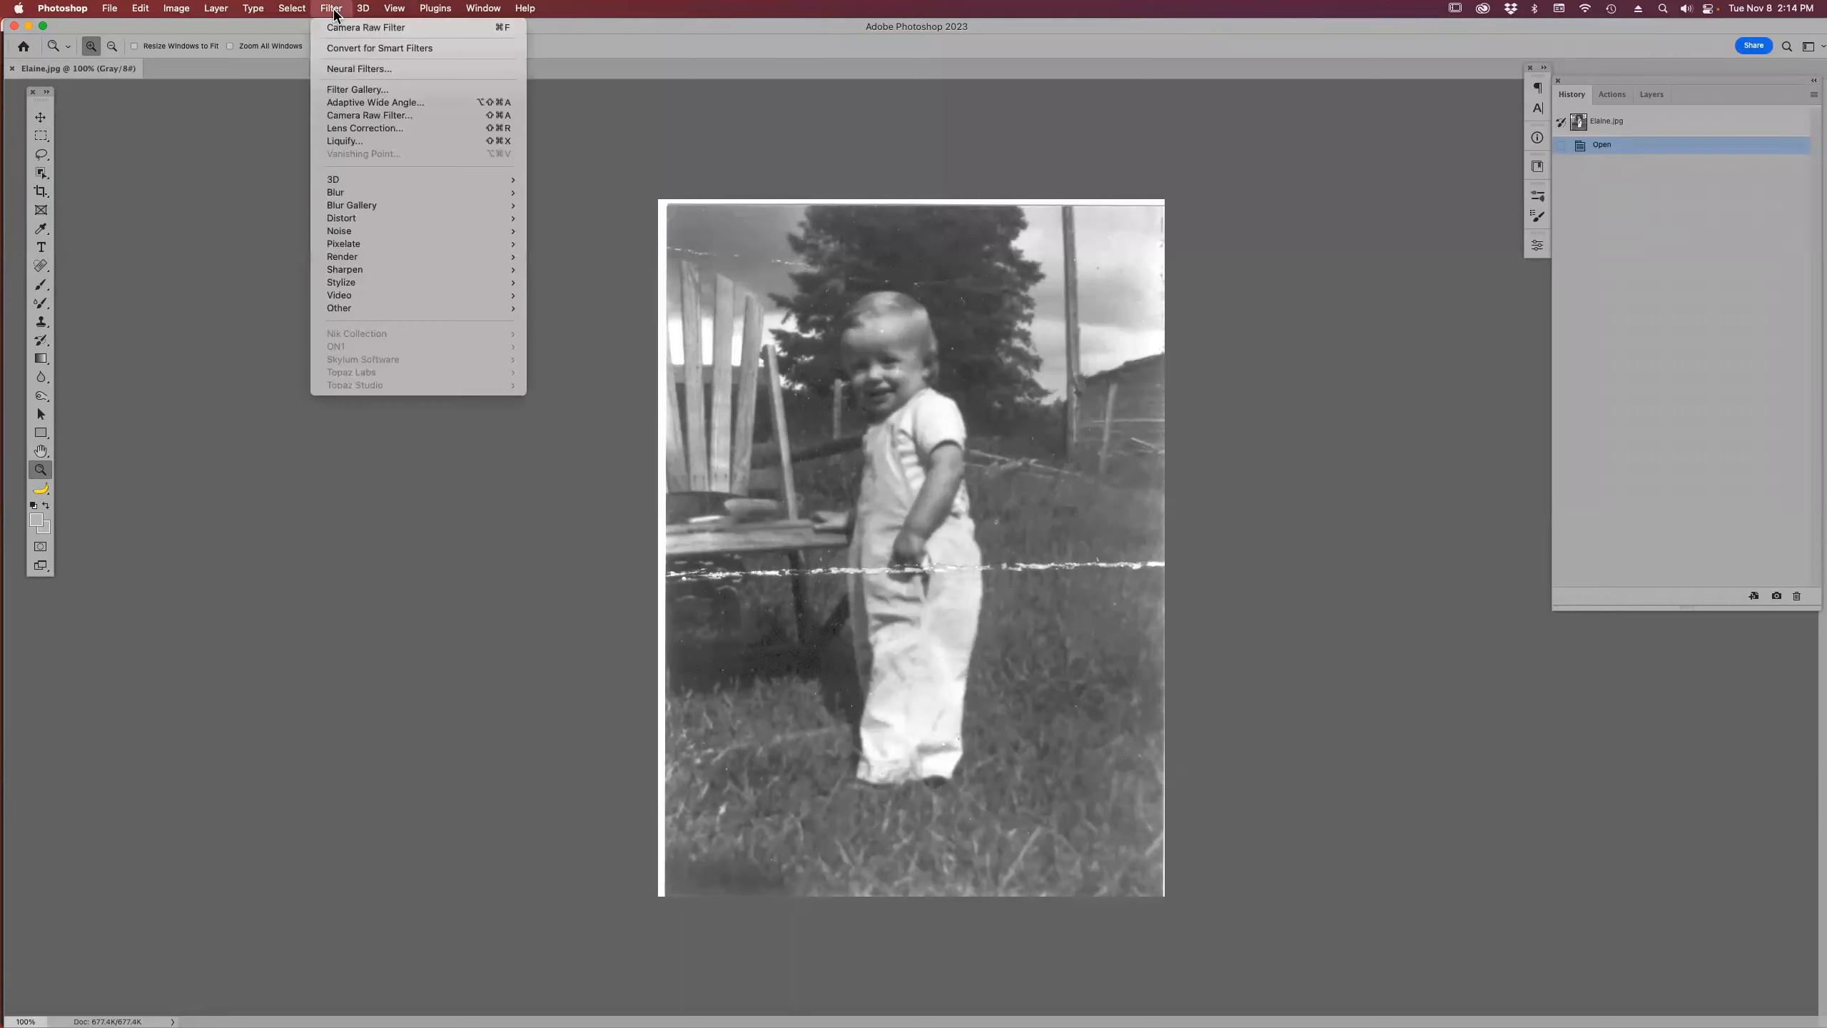
pyautogui.click(346, 69)
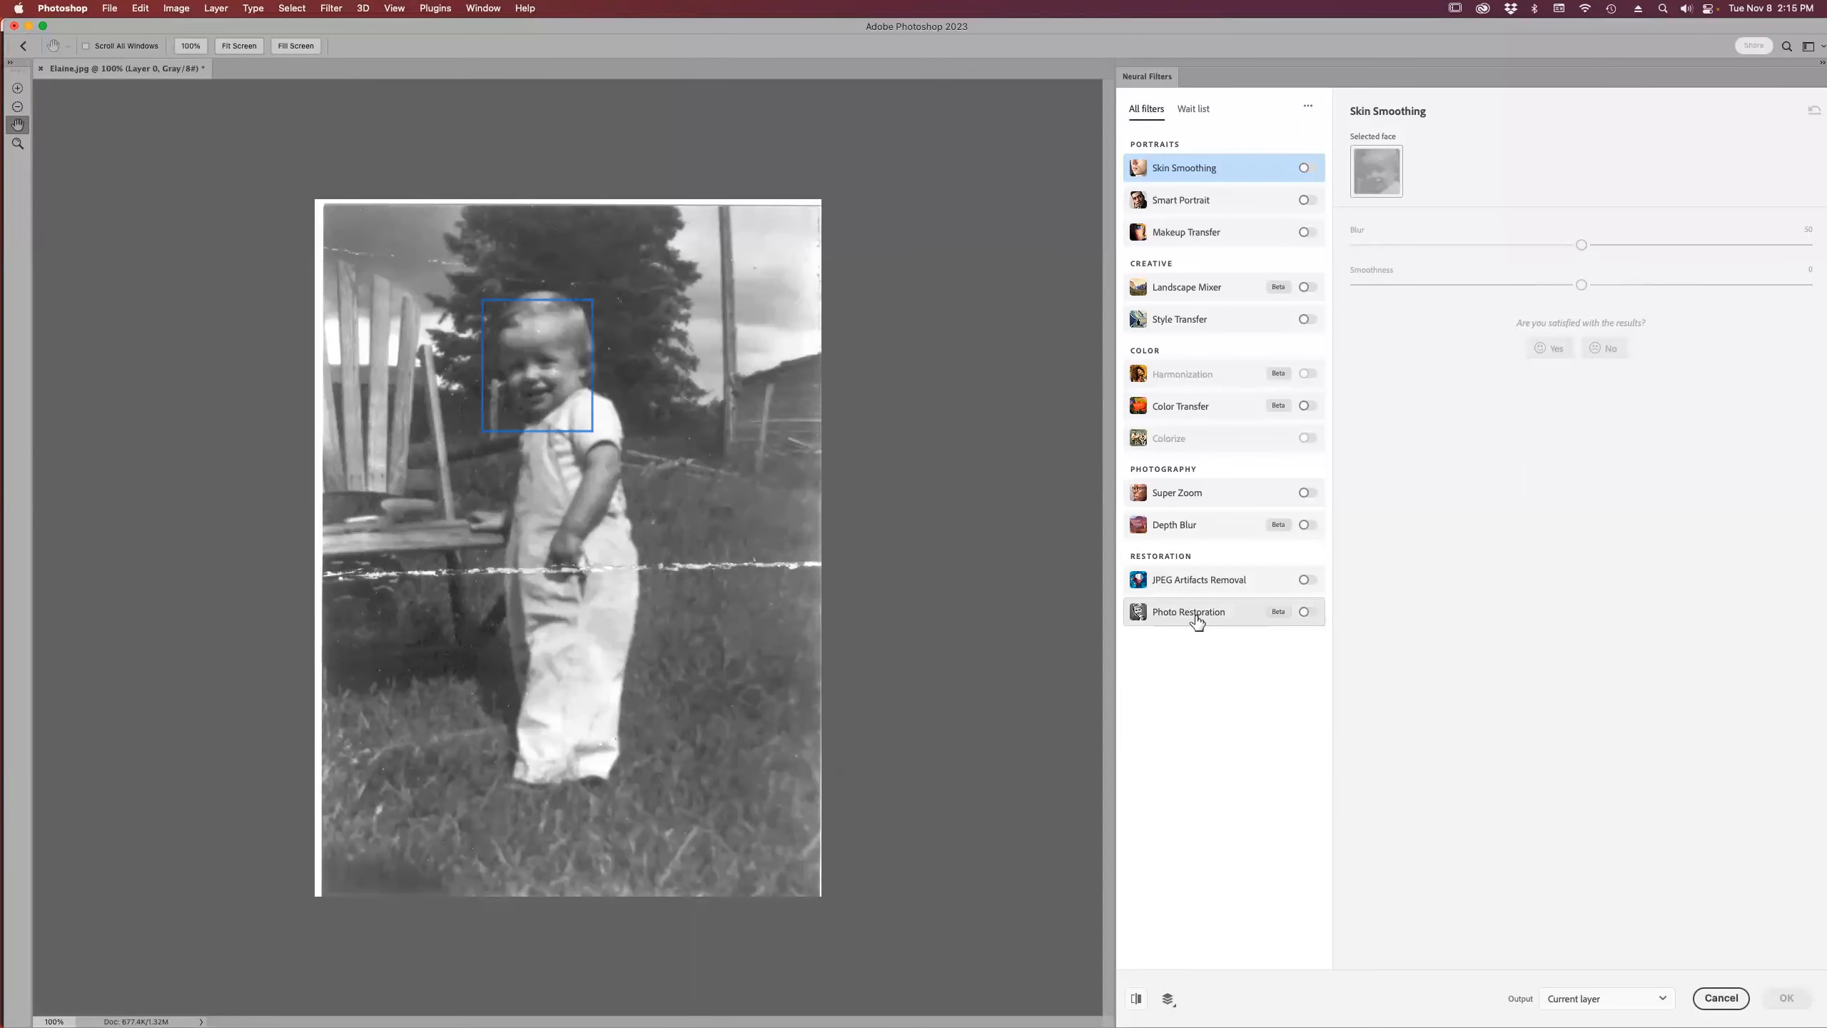
pyautogui.moveTo(1232, 623)
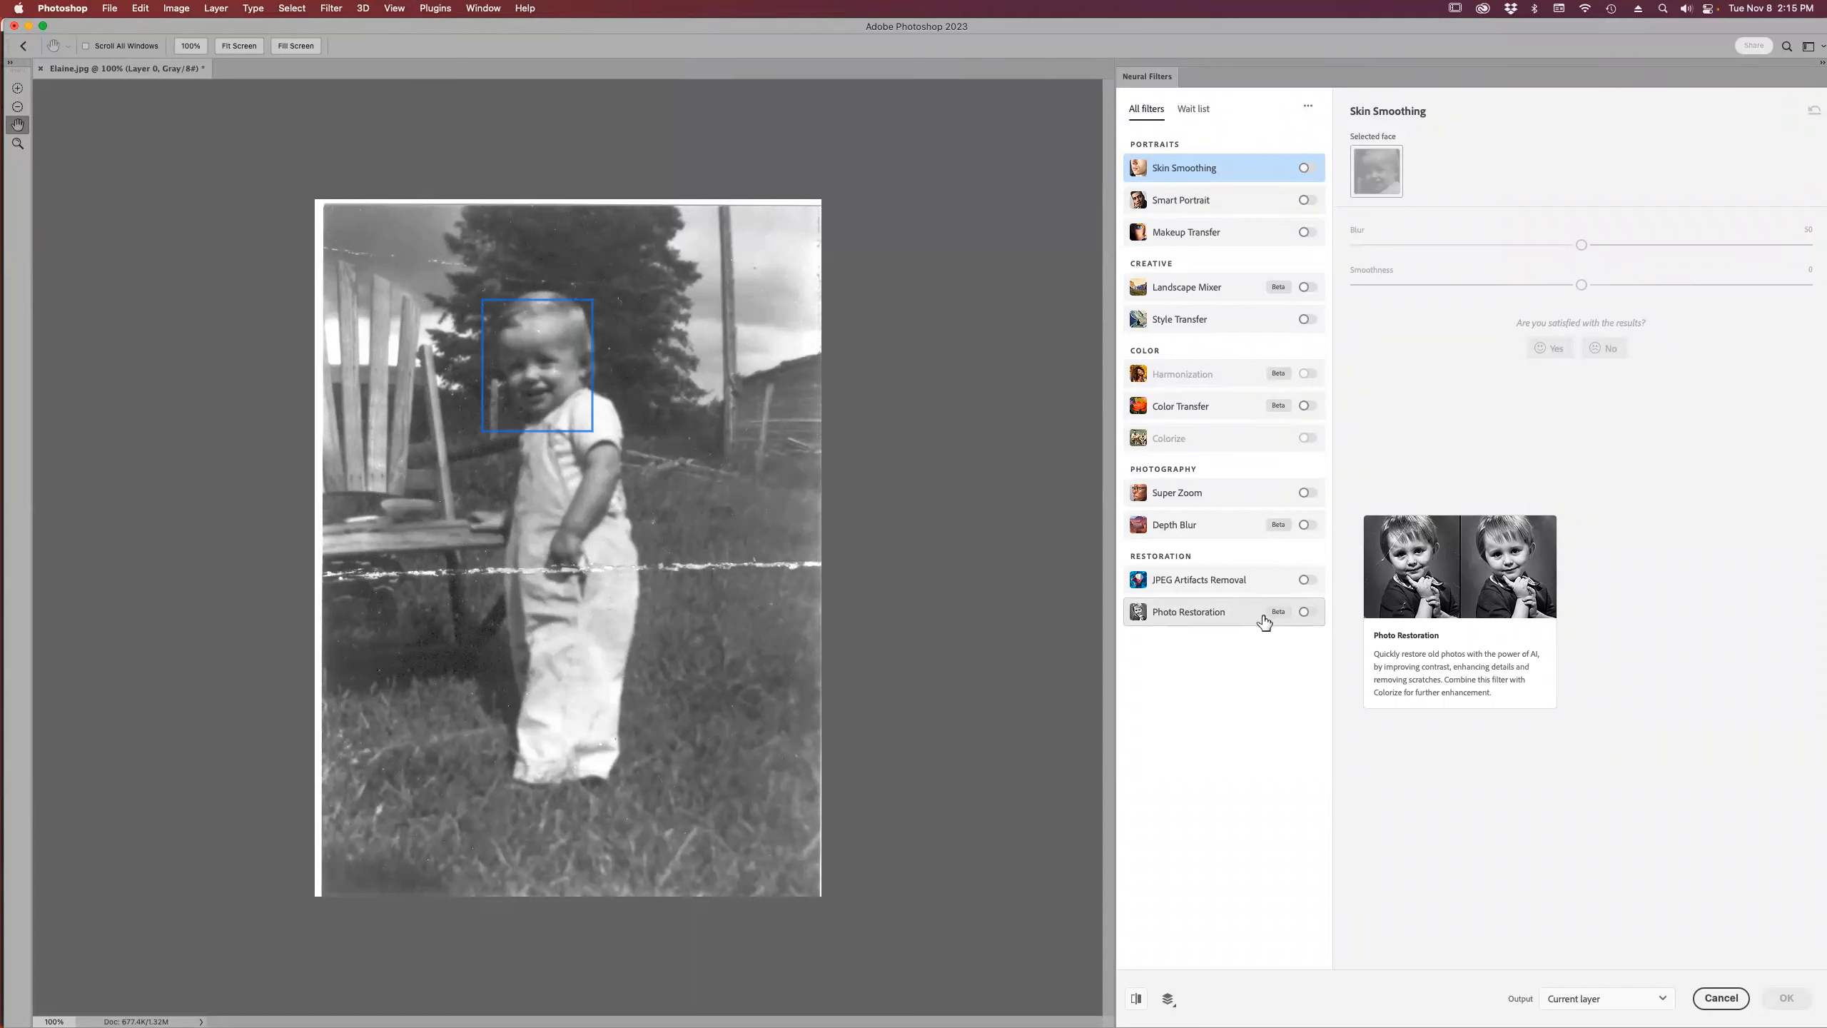
pyautogui.click(1305, 613)
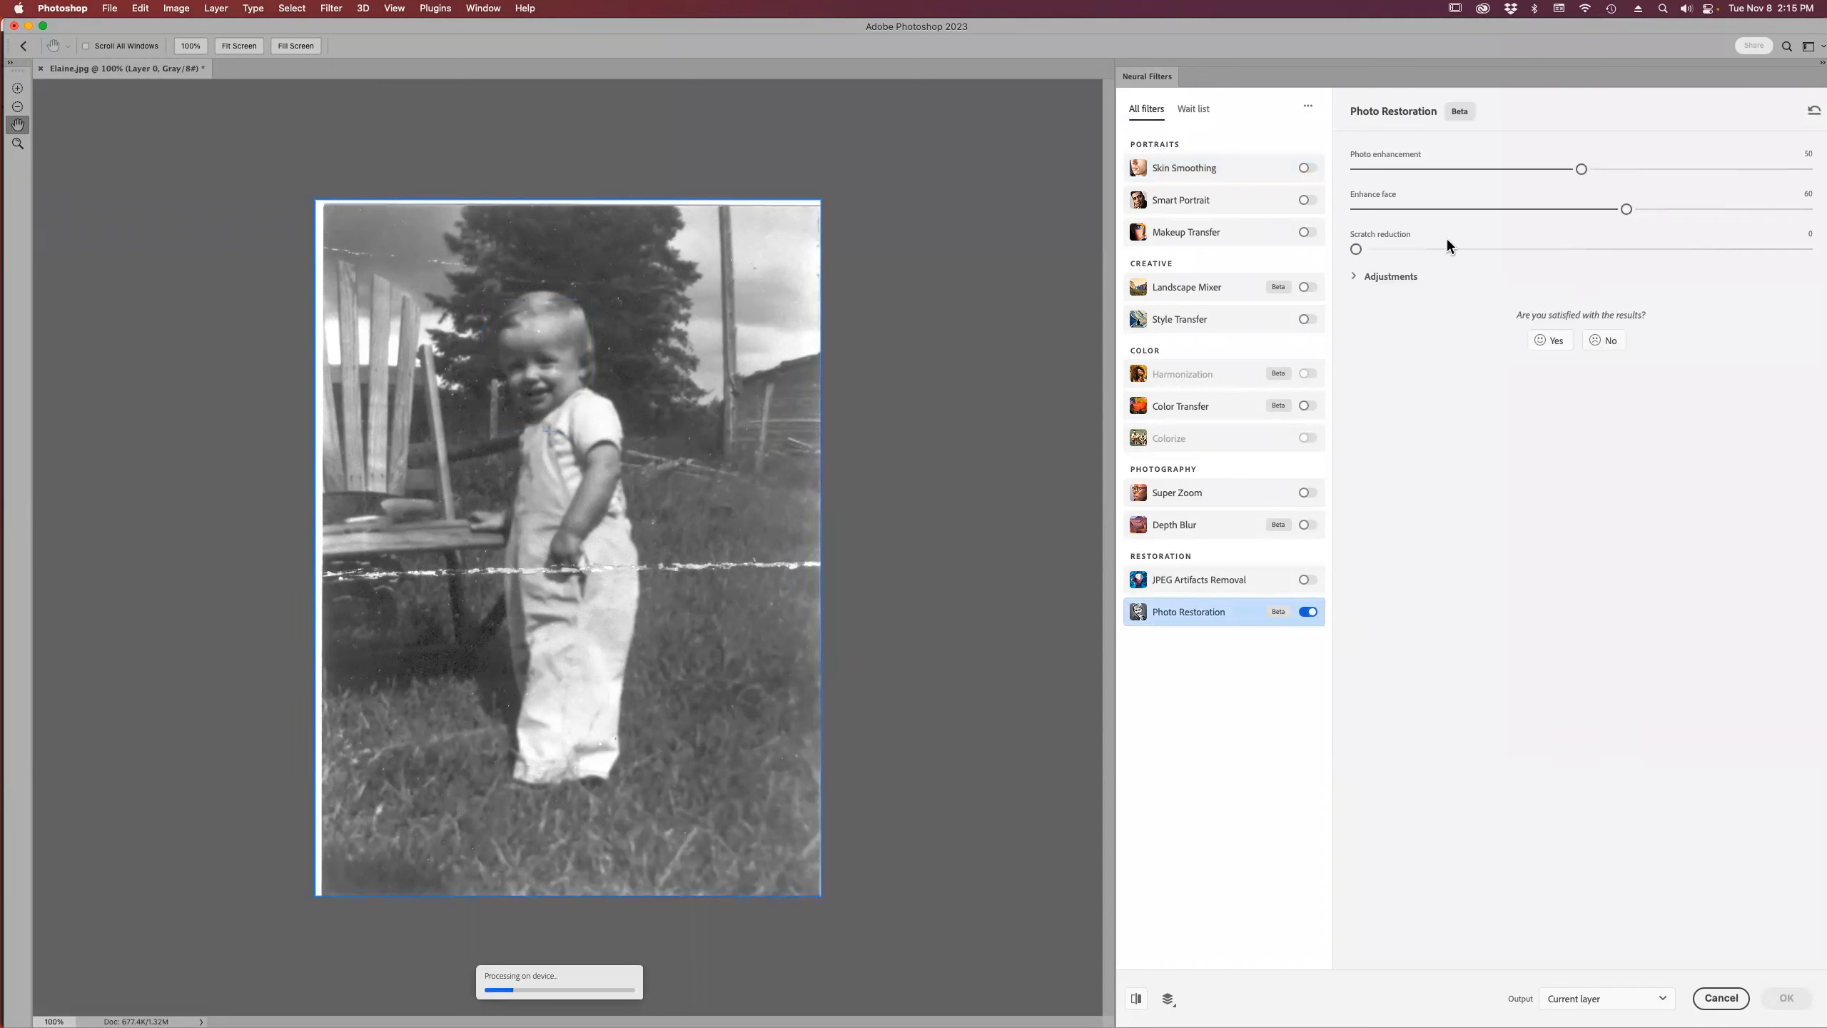
pyautogui.click(1547, 249)
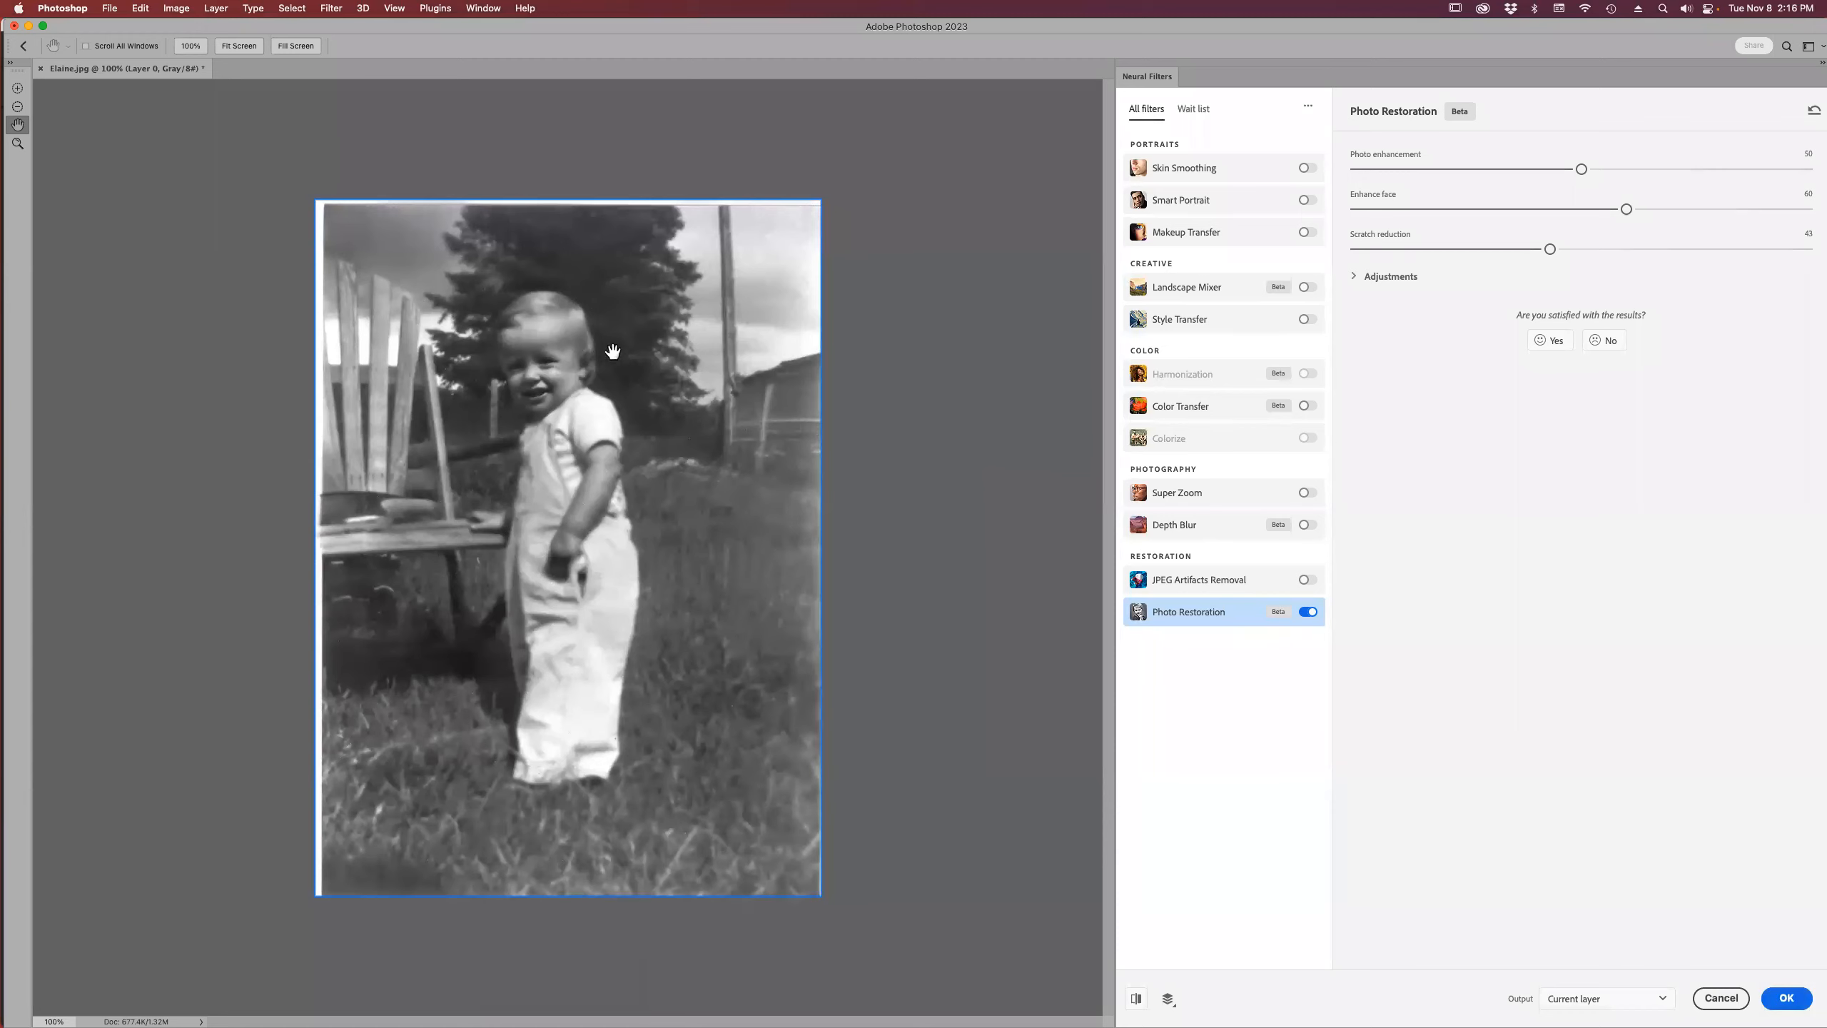
# - Set Photo enhancement to 72 and Enhance face to about 15, apply the Photo Restoration filter, and clear the selection
pyautogui.press('z')
pyautogui.click(566, 366)
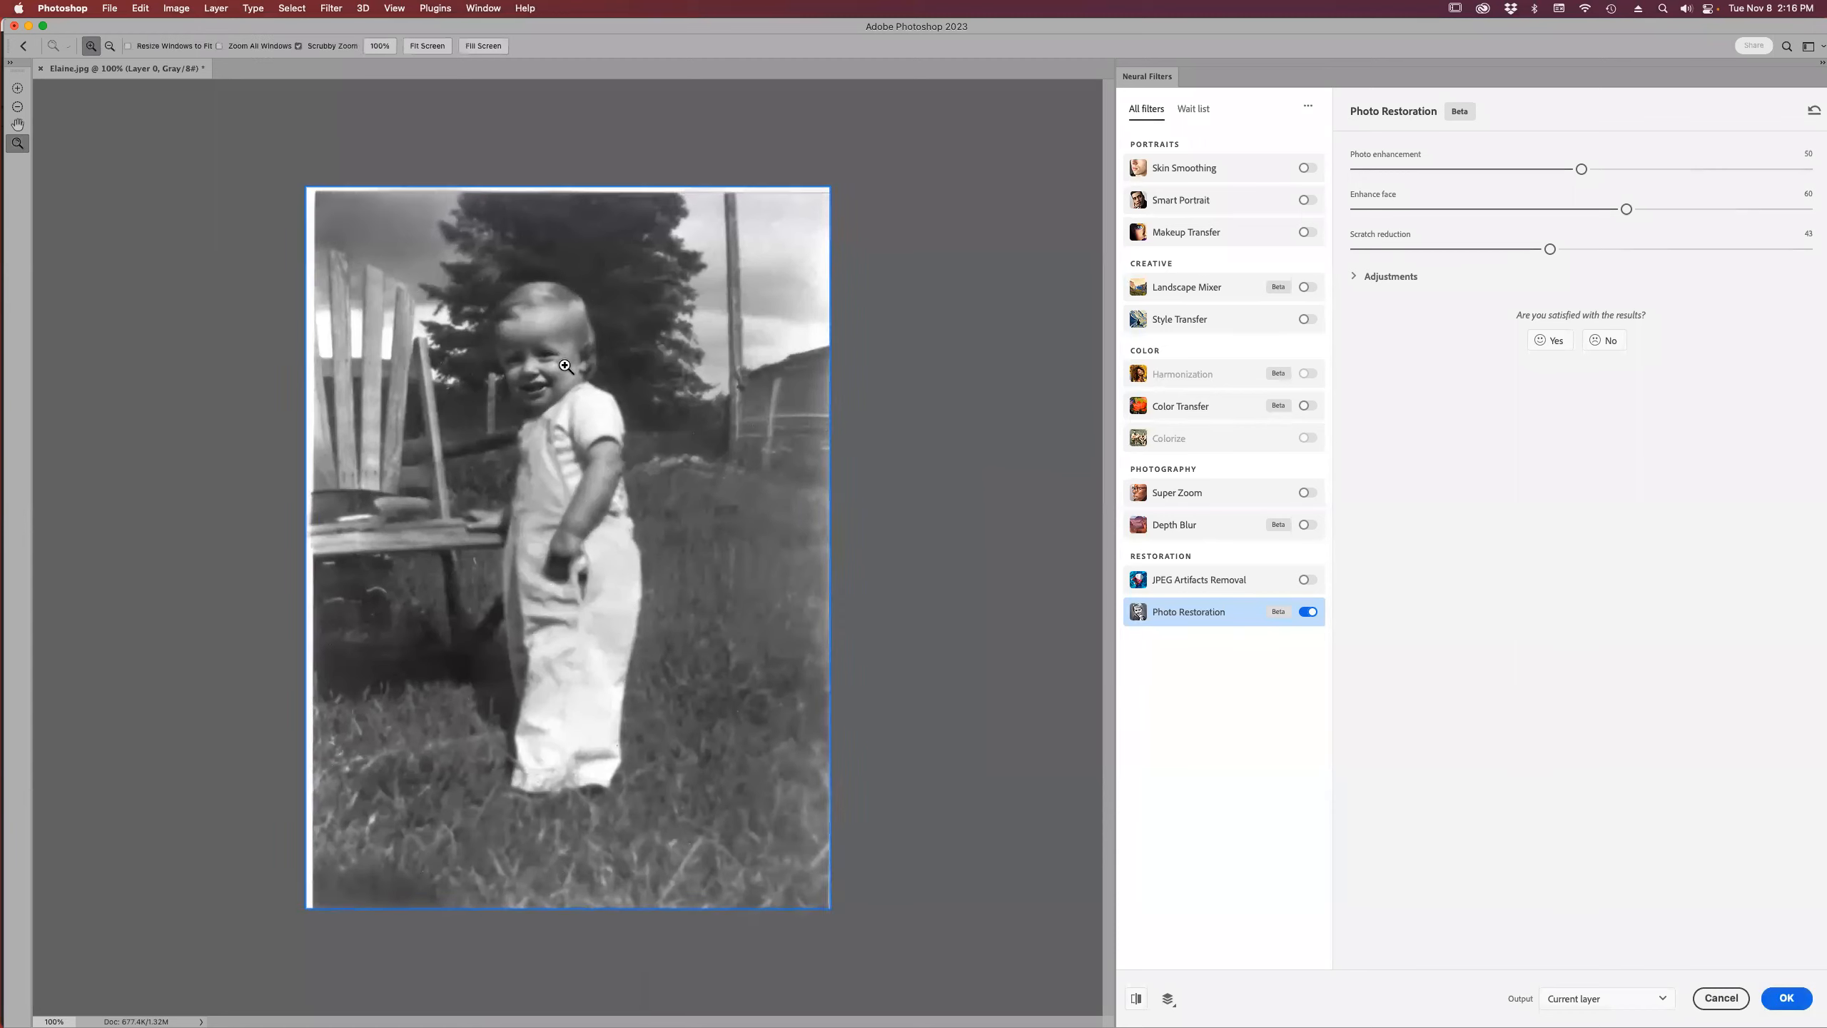
pyautogui.click(568, 365)
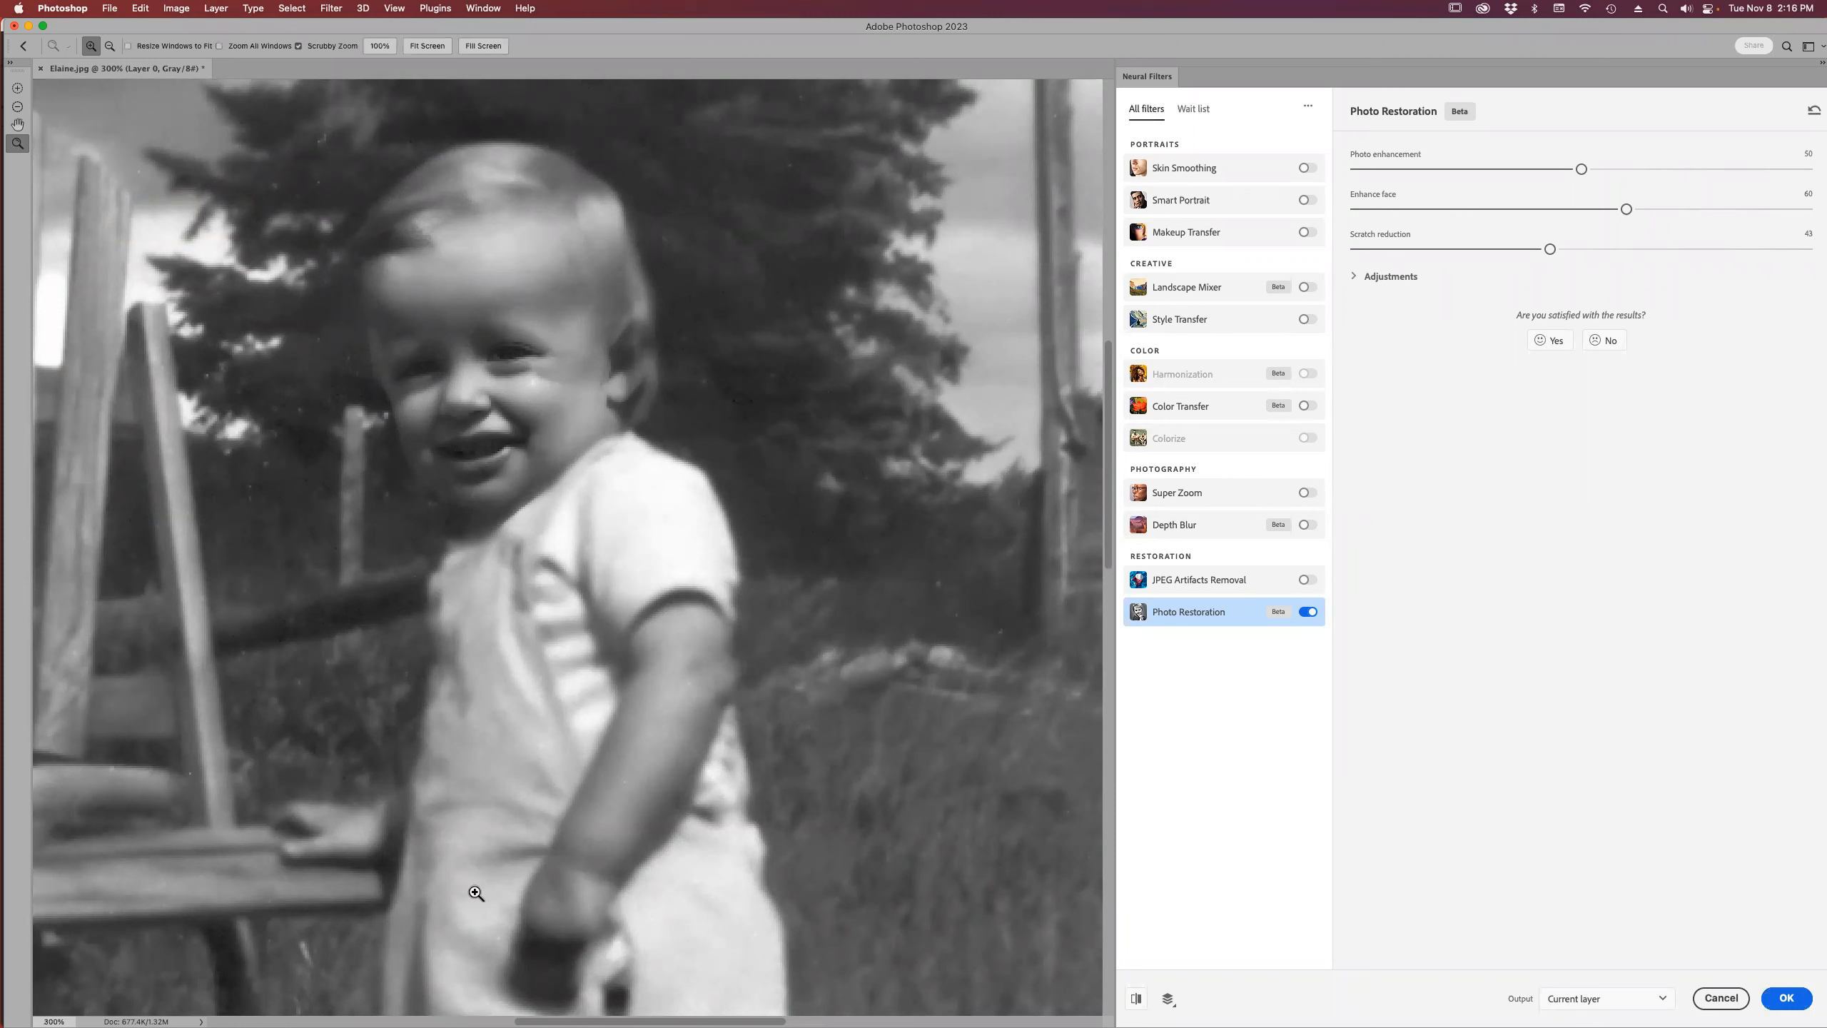
pyautogui.click(1496, 209)
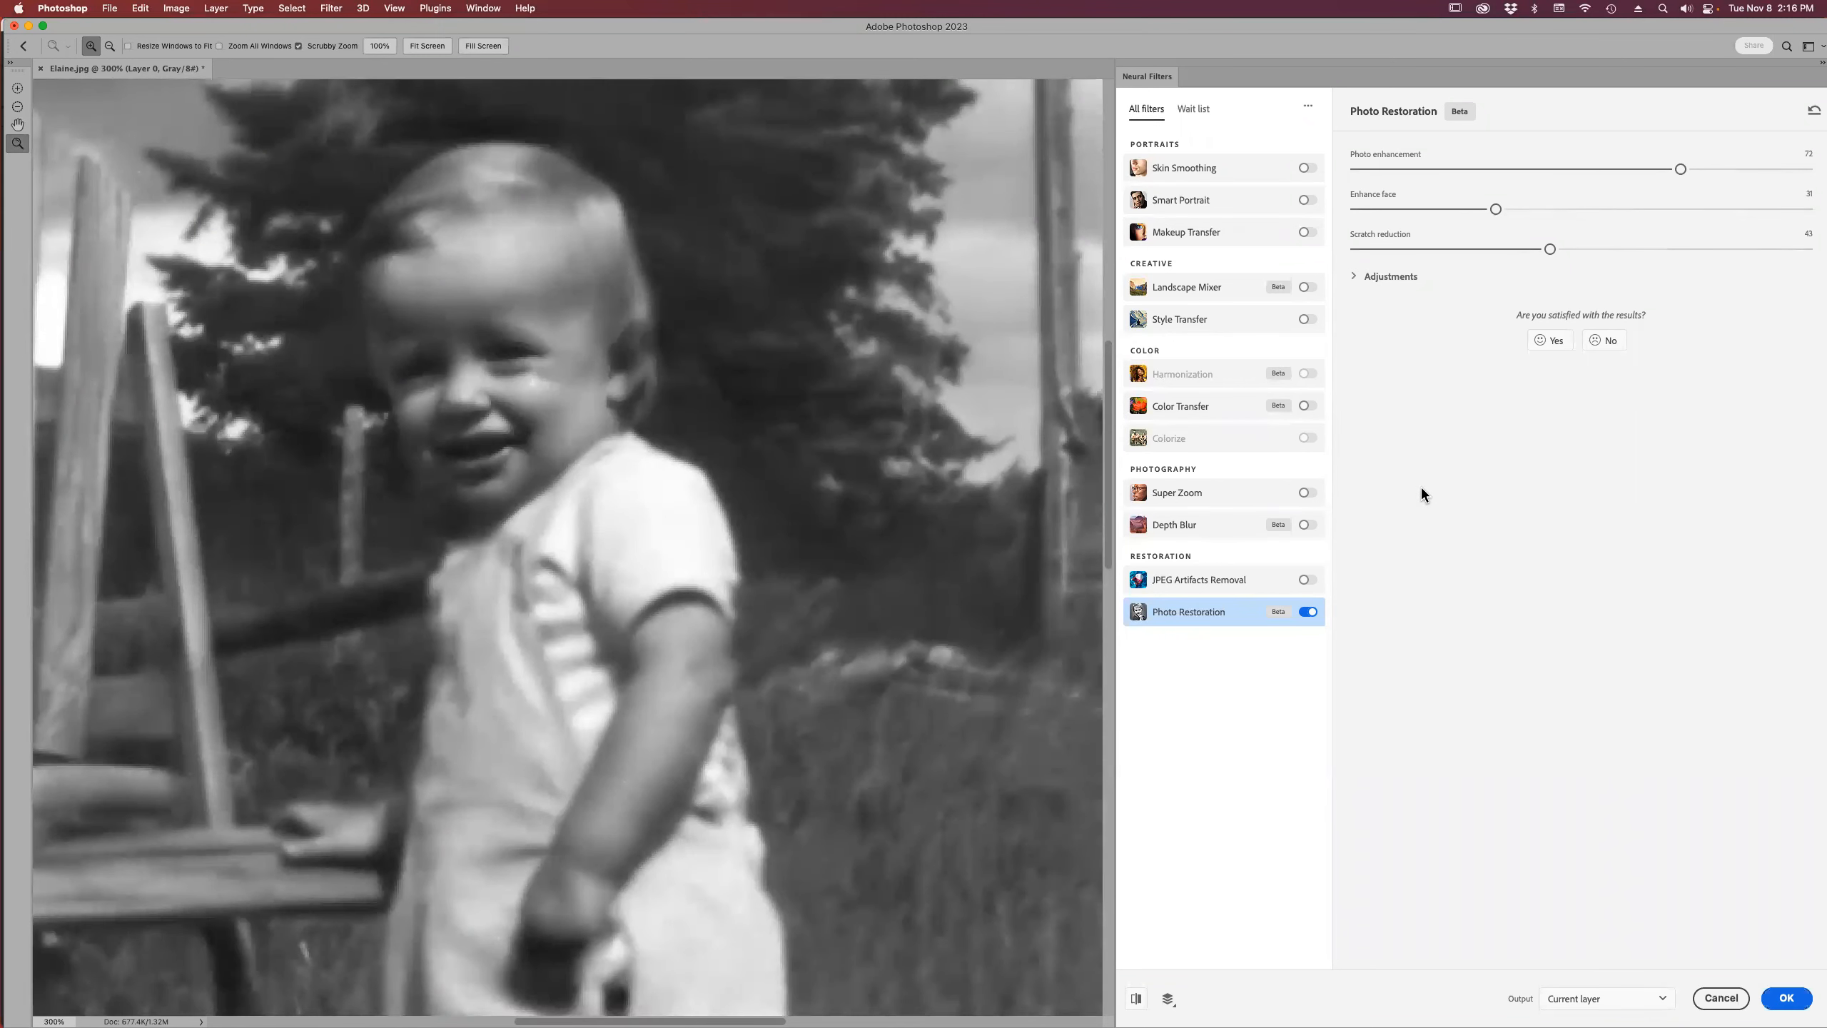
pyautogui.click(1408, 211)
pyautogui.click(1795, 209)
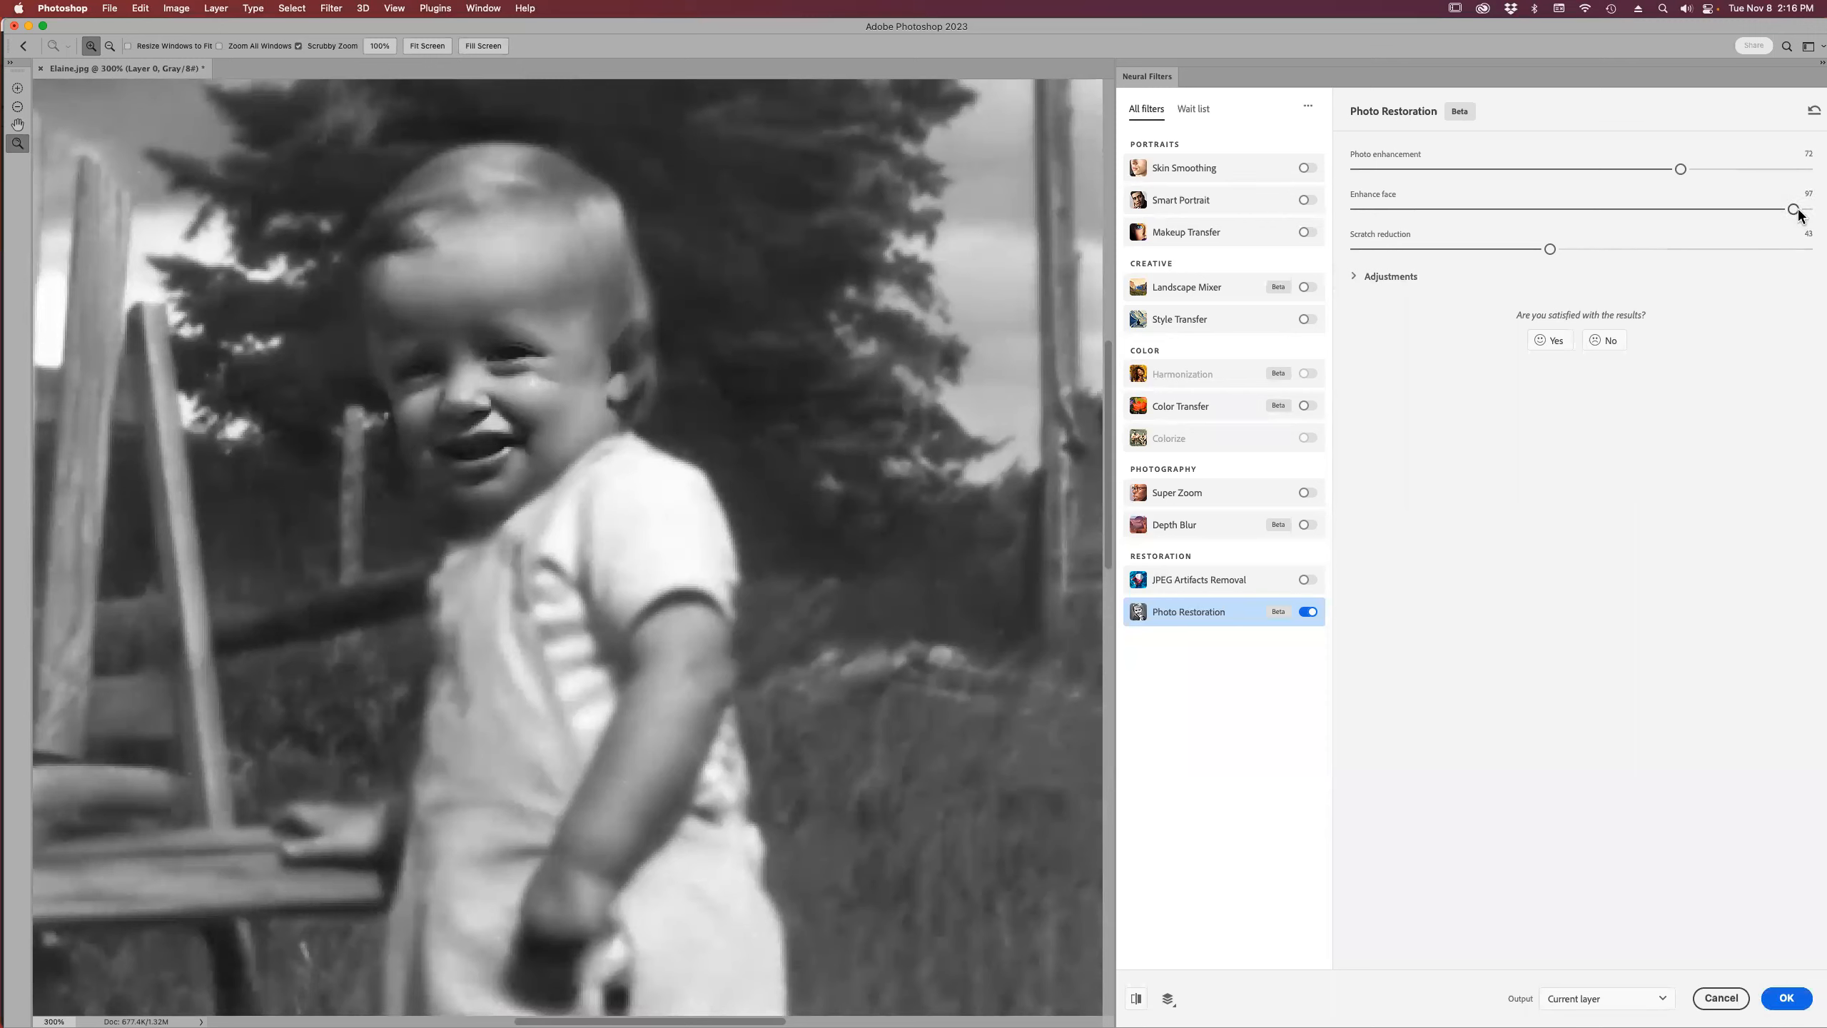
pyautogui.click(1422, 208)
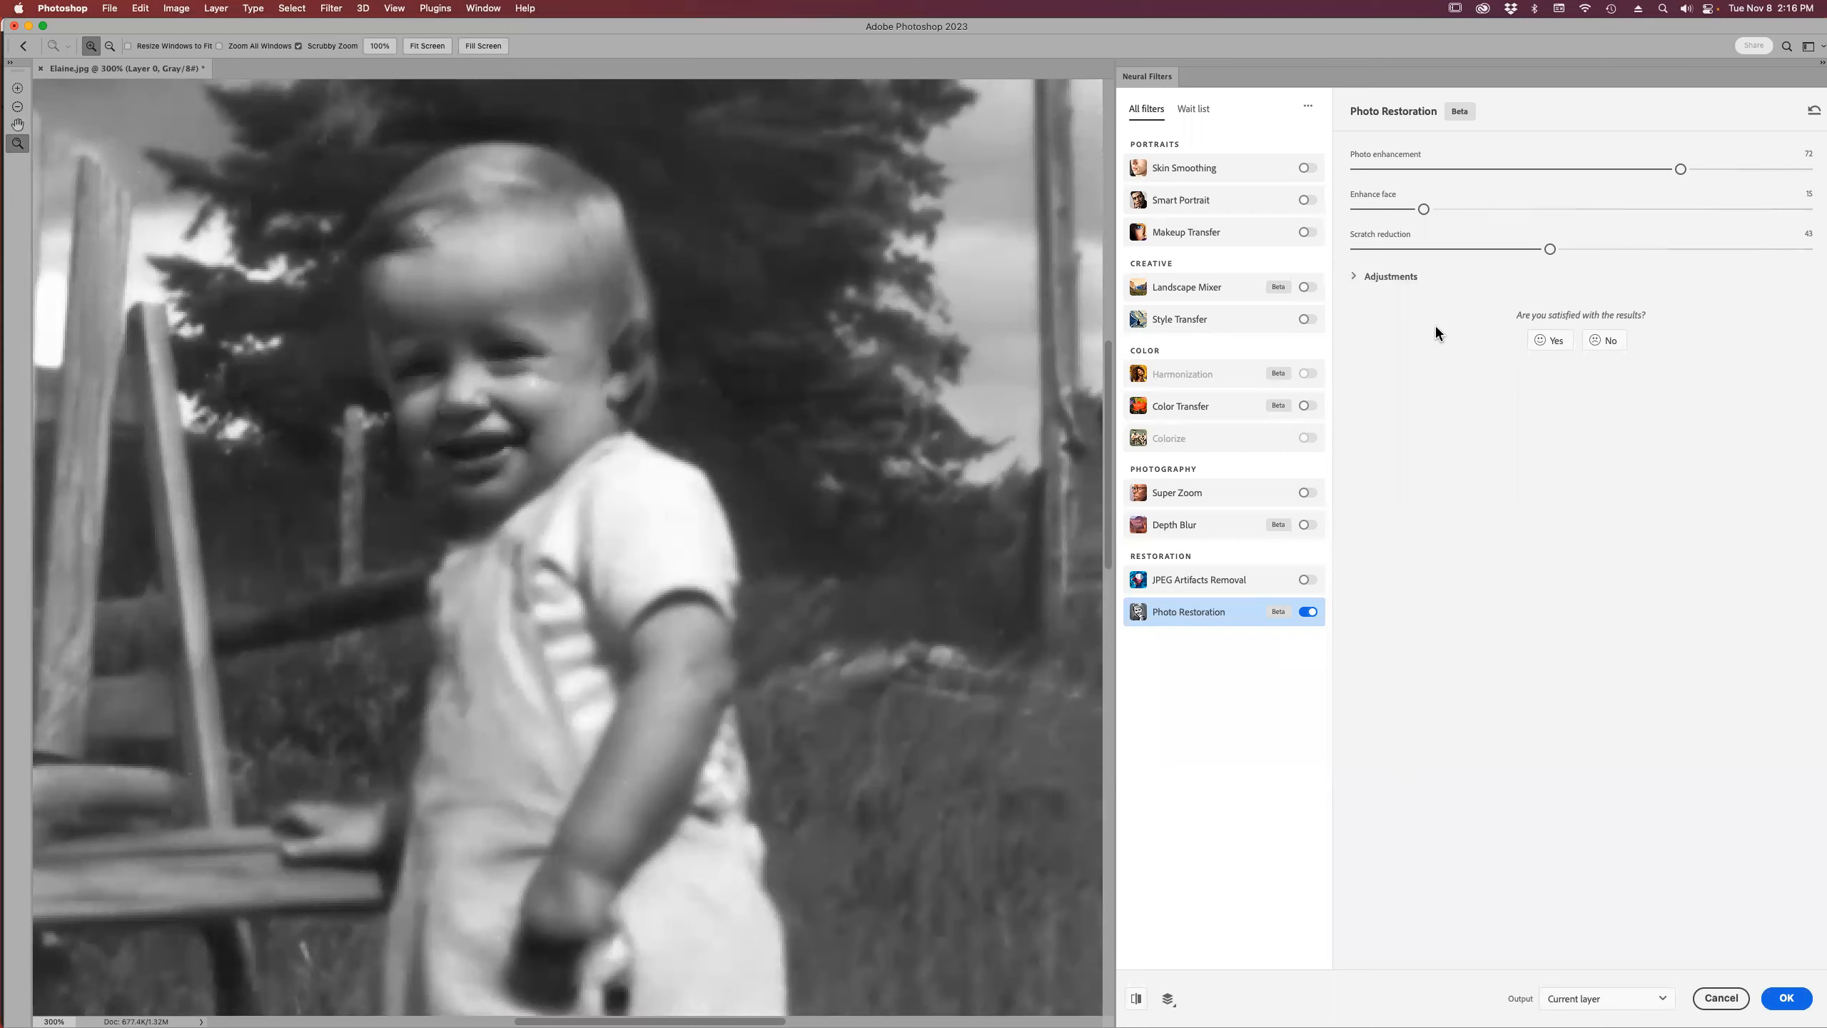
pyautogui.click(1787, 999)
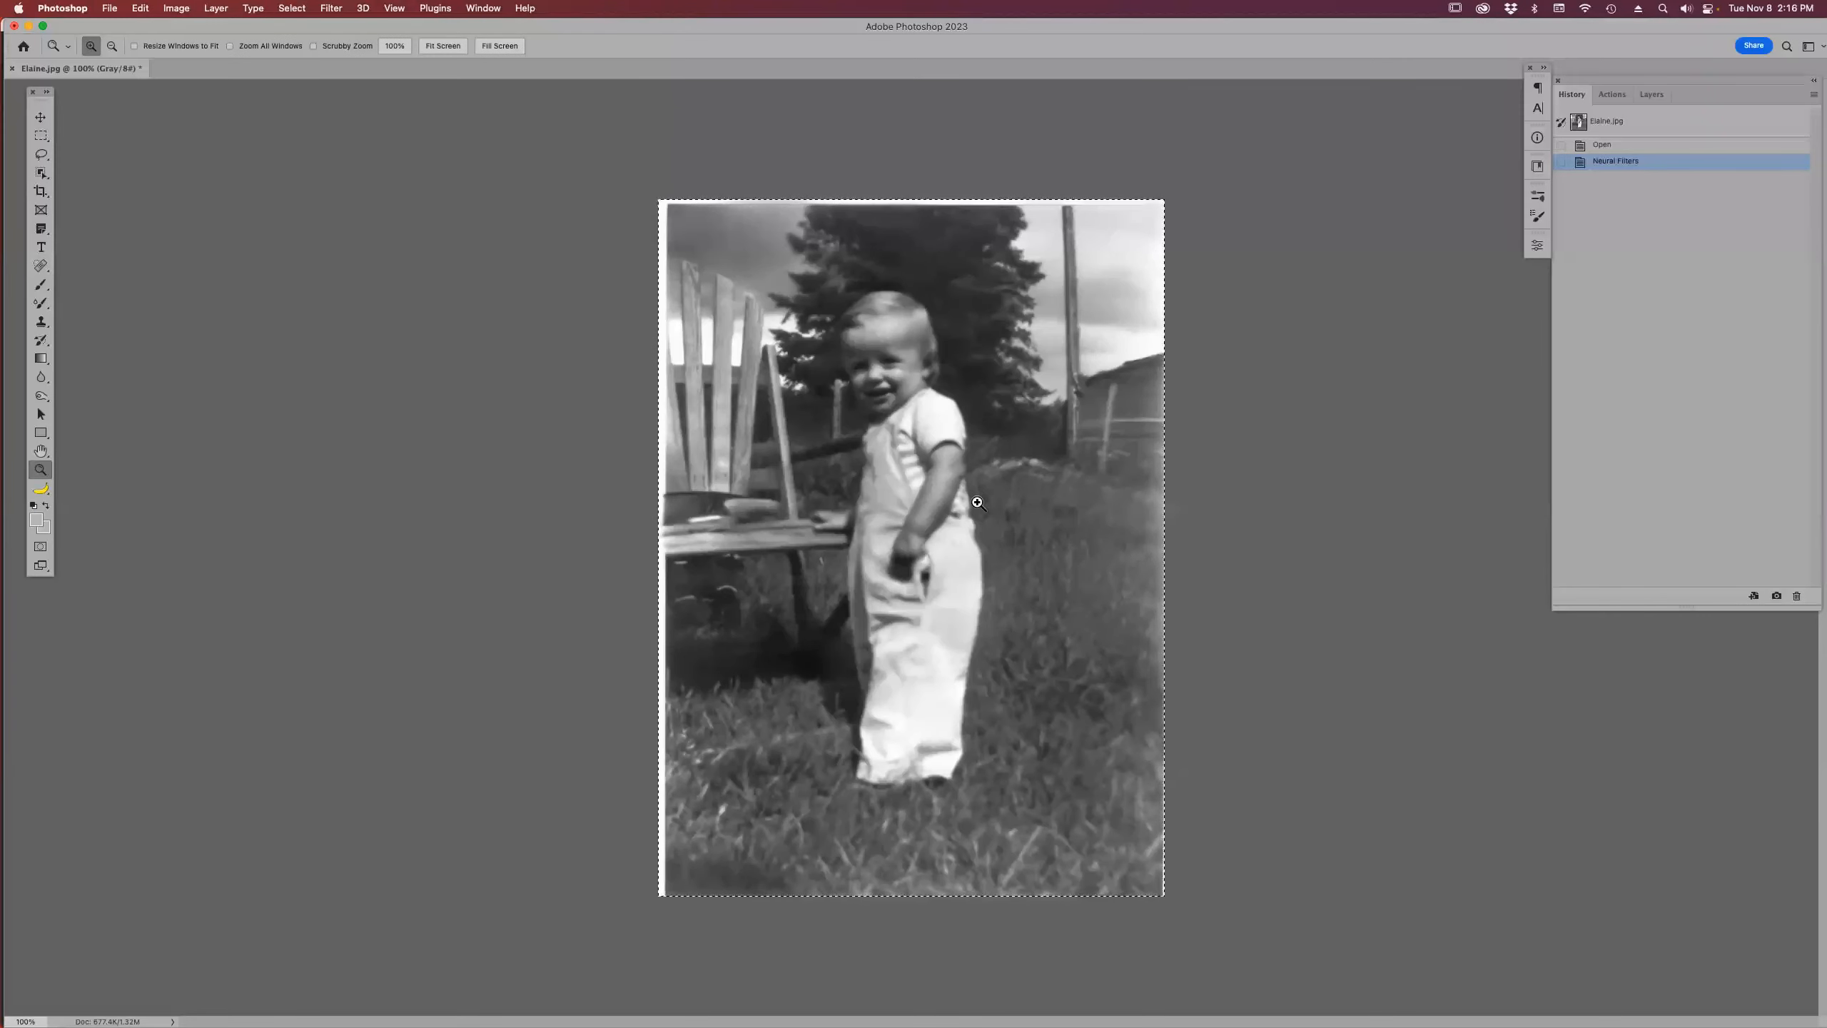
pyautogui.press('super+d')
# - Compare the toddler photo in close-up between its opened state and the restored state
pyautogui.moveTo(728, 284); pyautogui.dragTo(1093, 701)
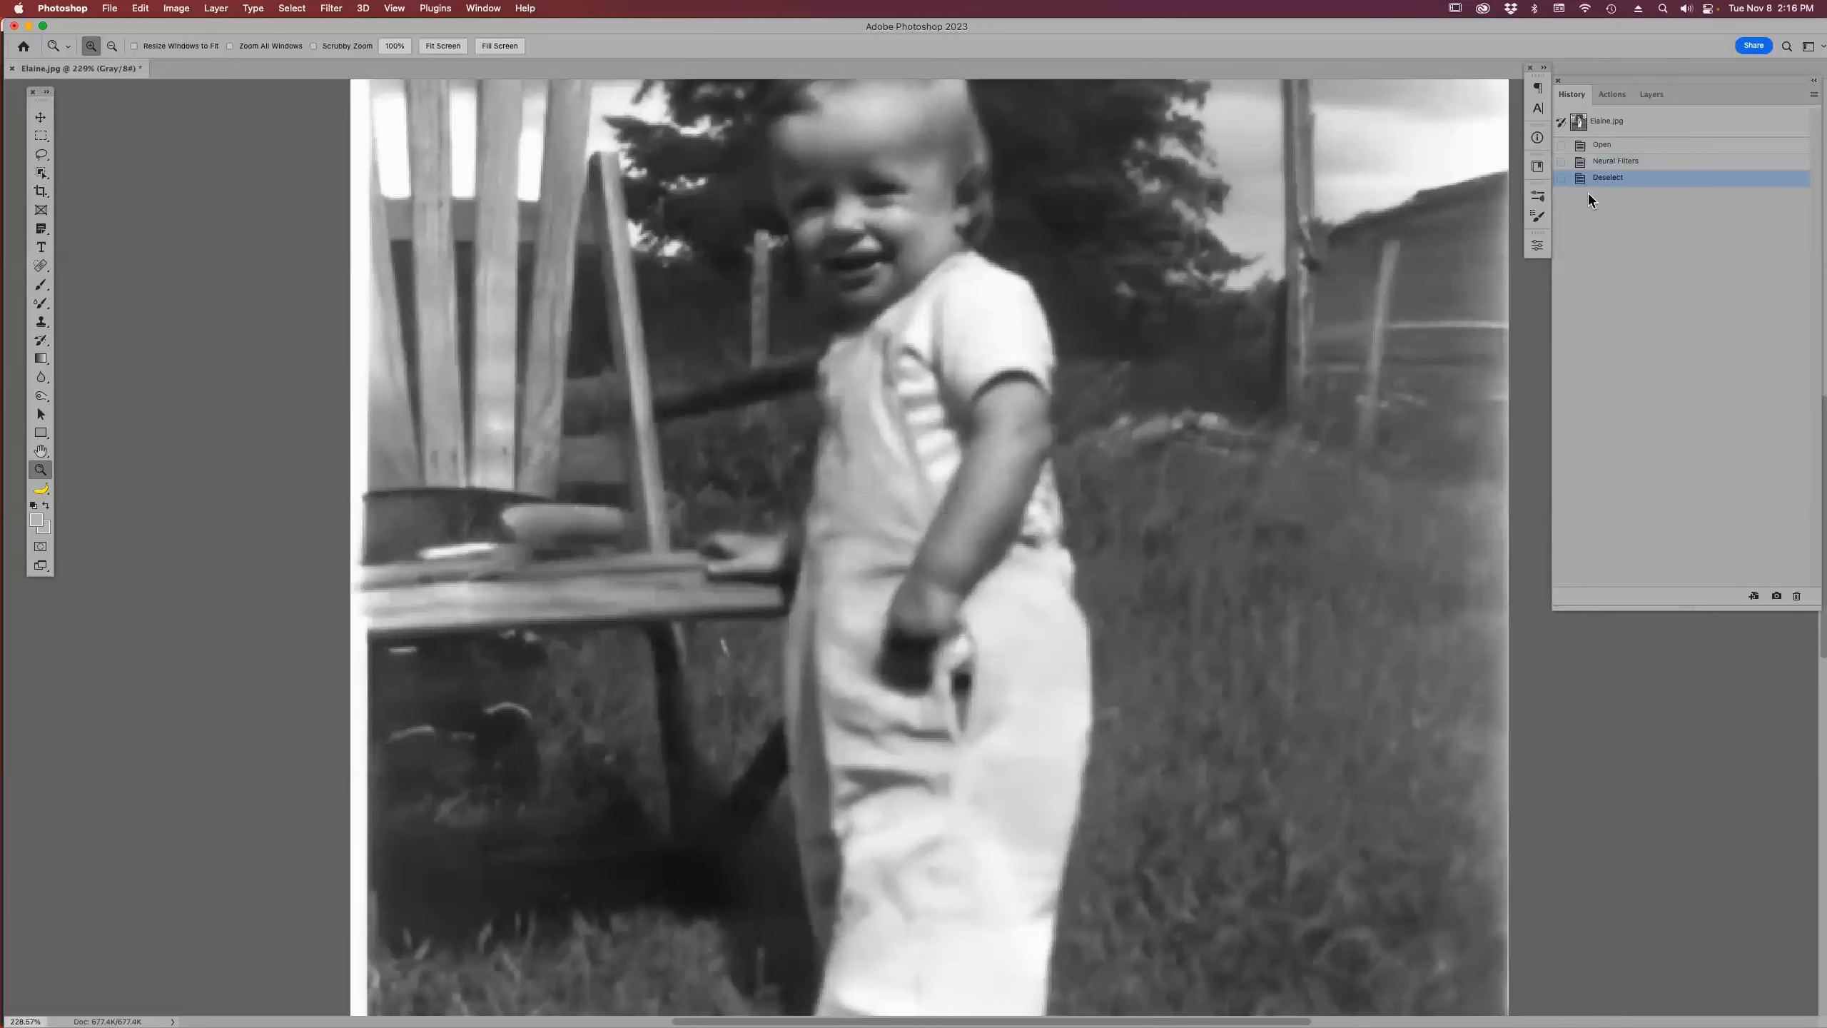
pyautogui.click(1636, 149)
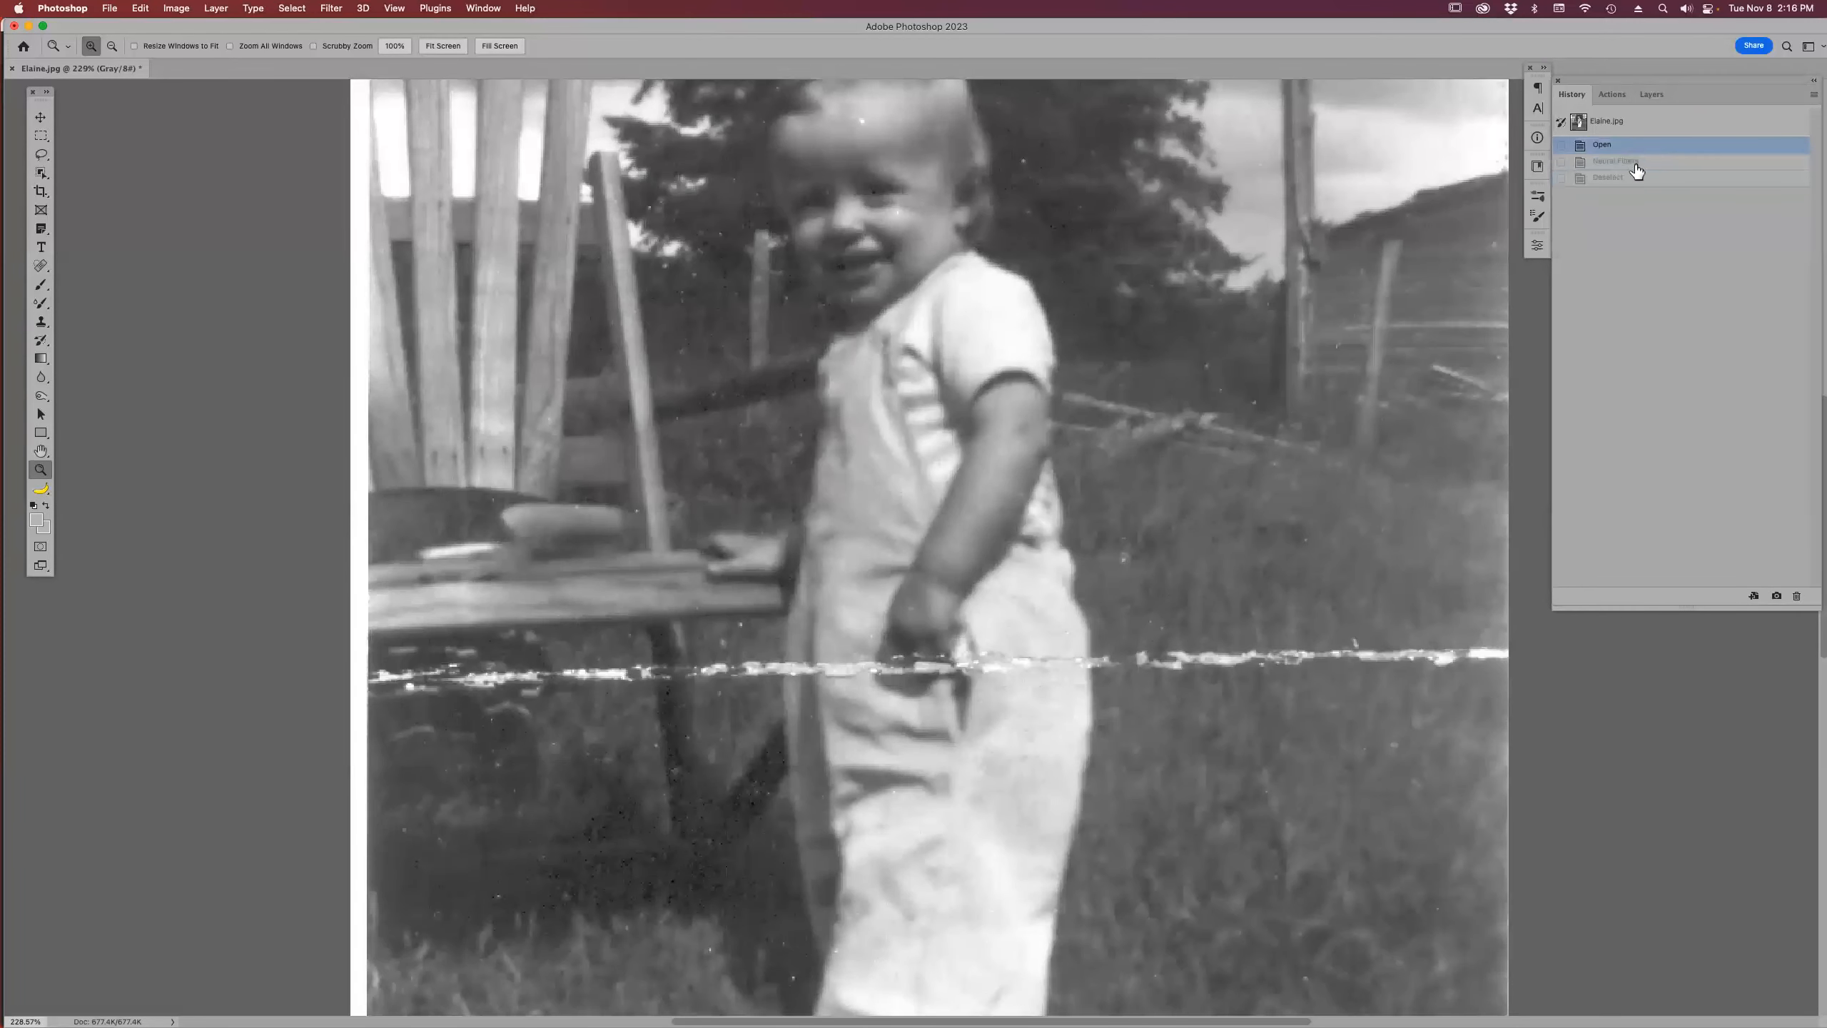
pyautogui.click(1639, 181)
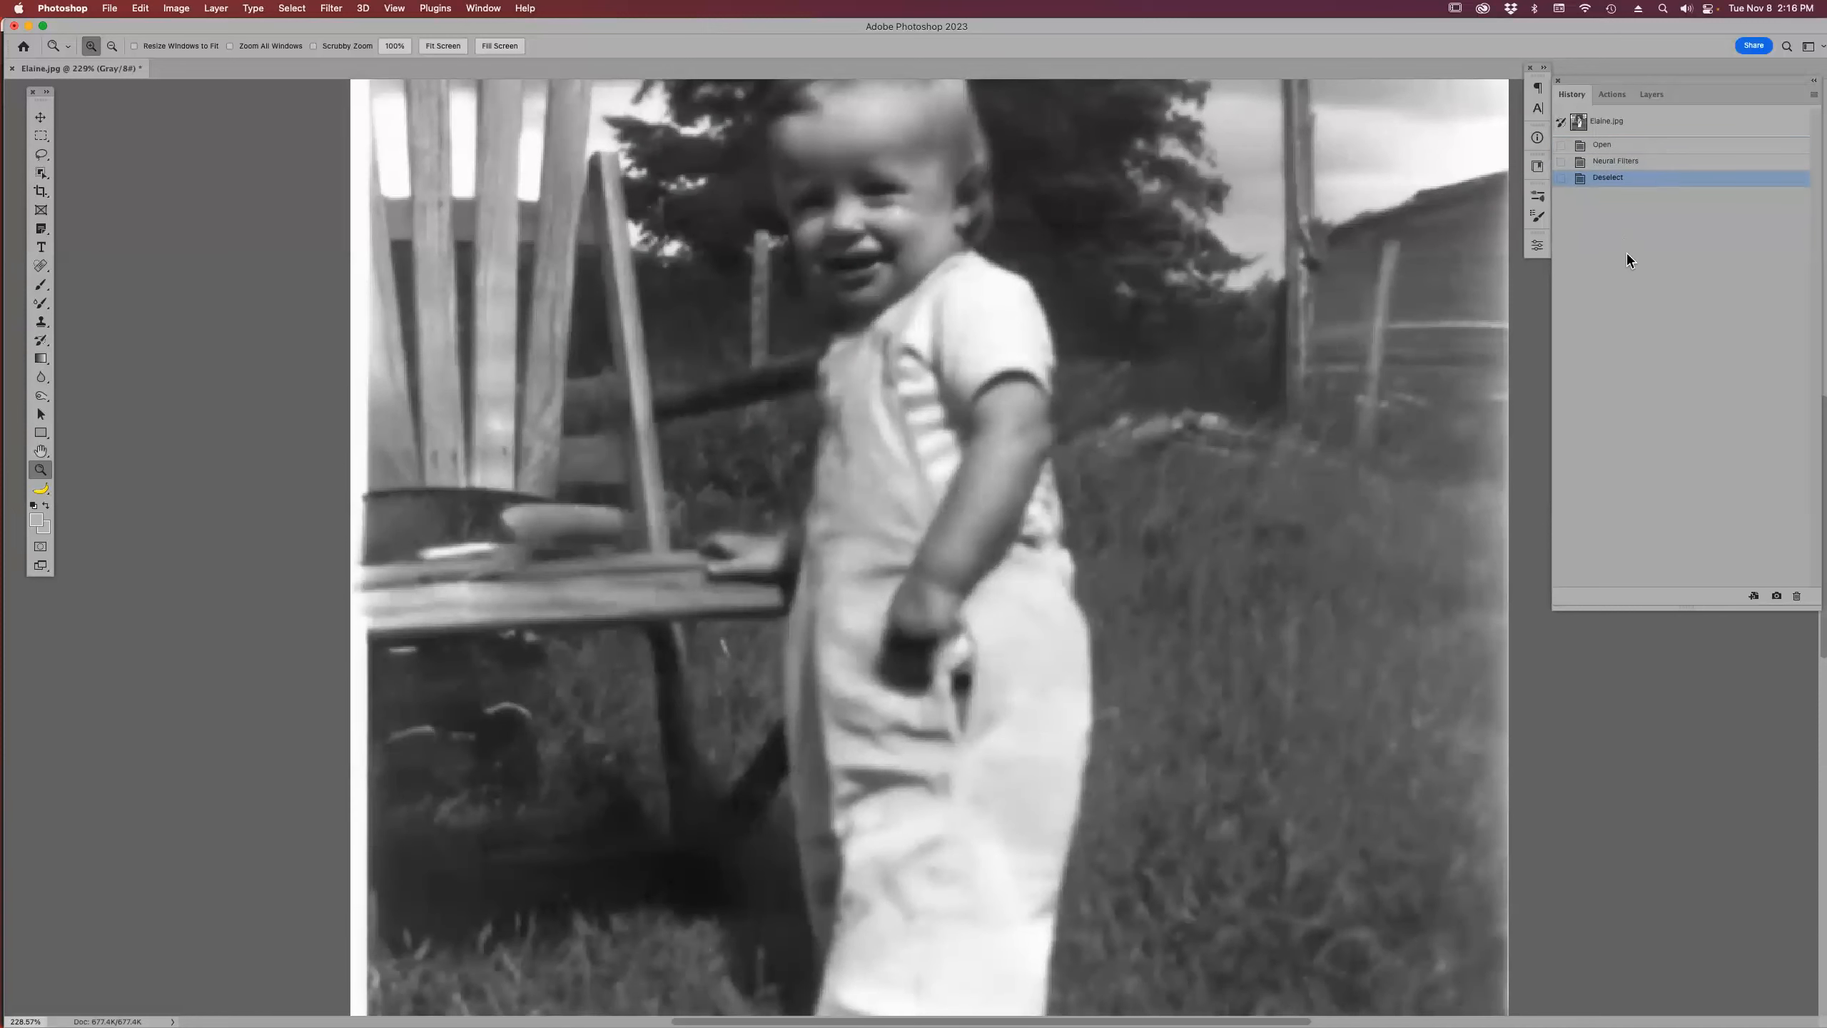
pyautogui.click(1634, 151)
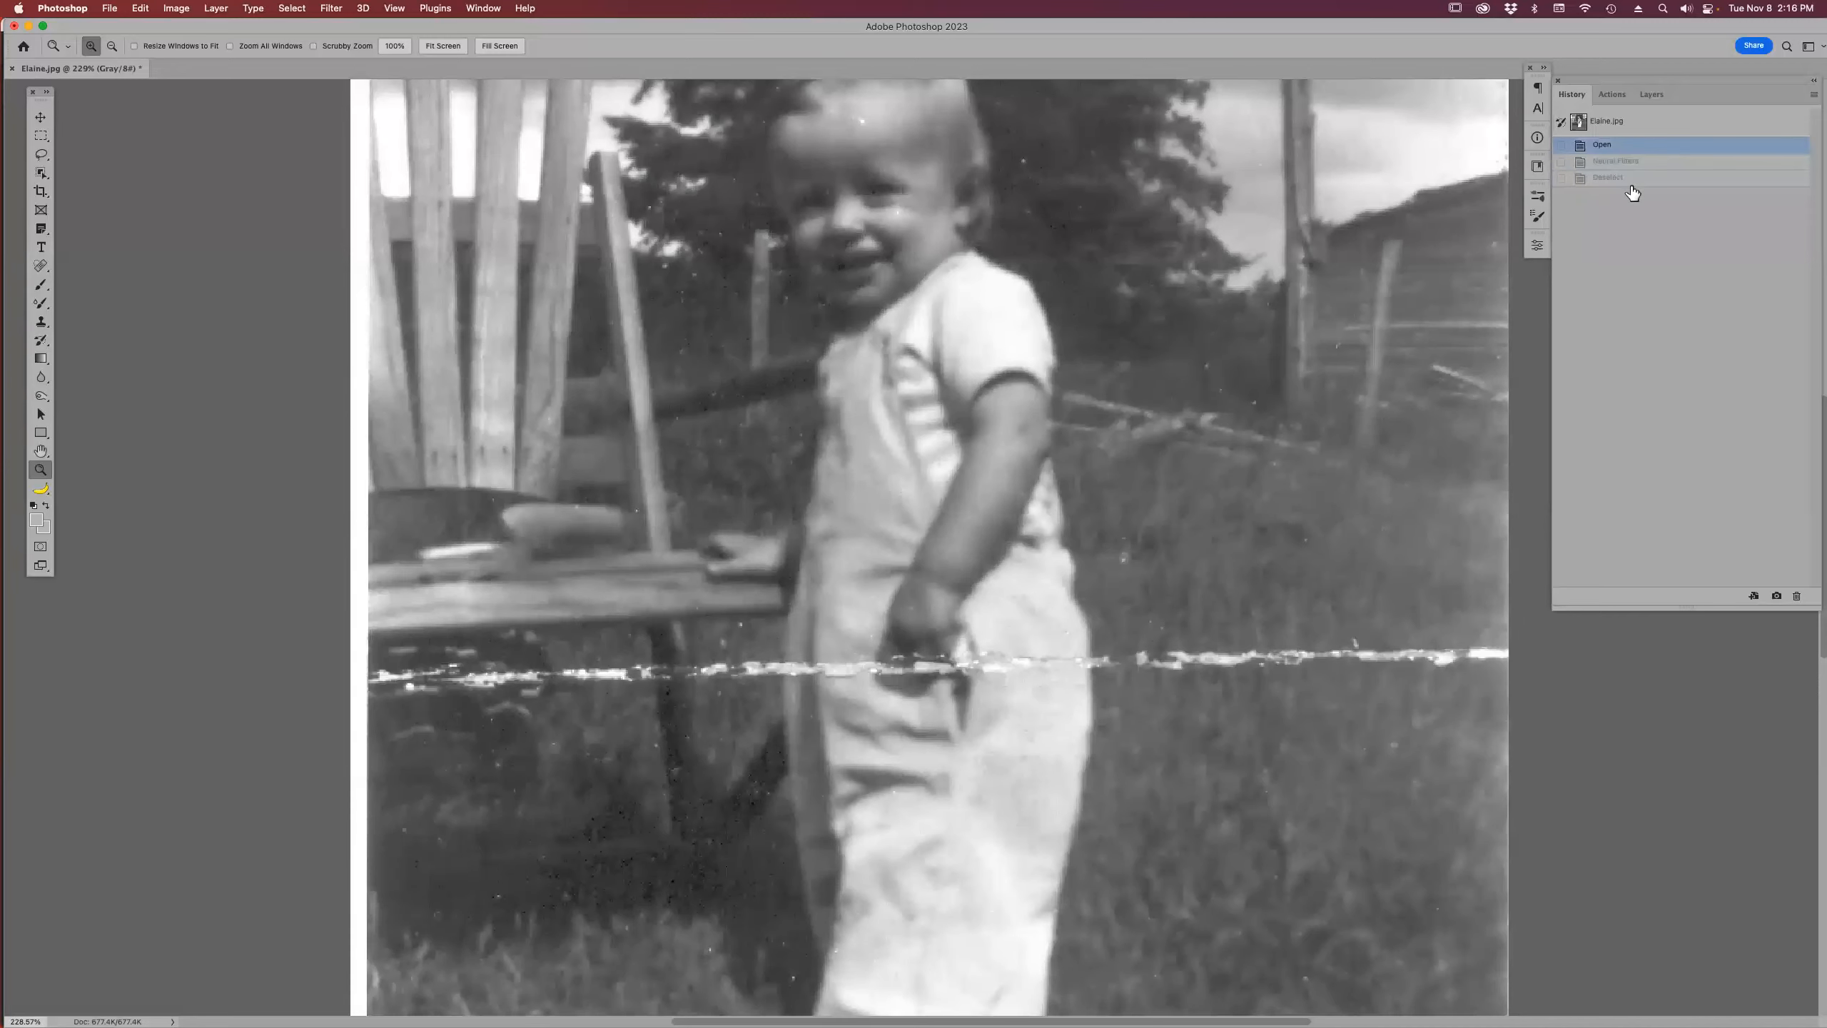
pyautogui.click(1633, 180)
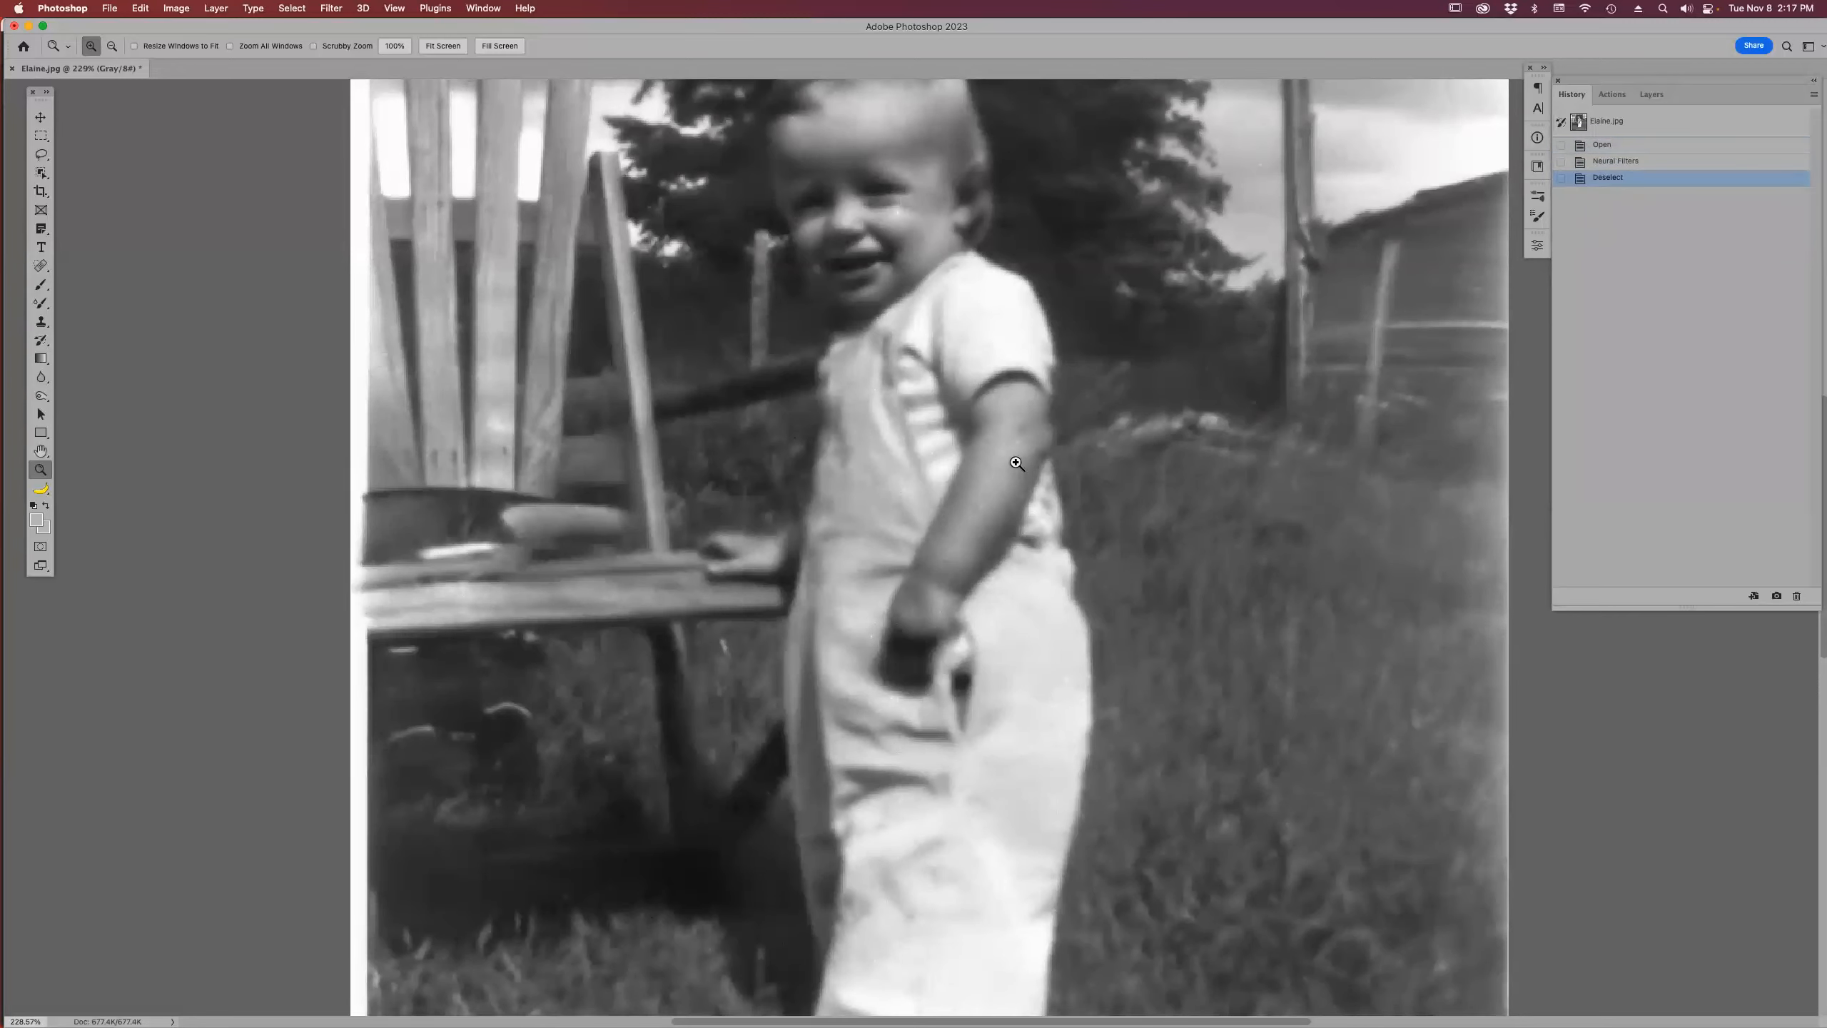
pyautogui.scroll(3, 971, 476)
pyautogui.scroll(-5, 971, 476)
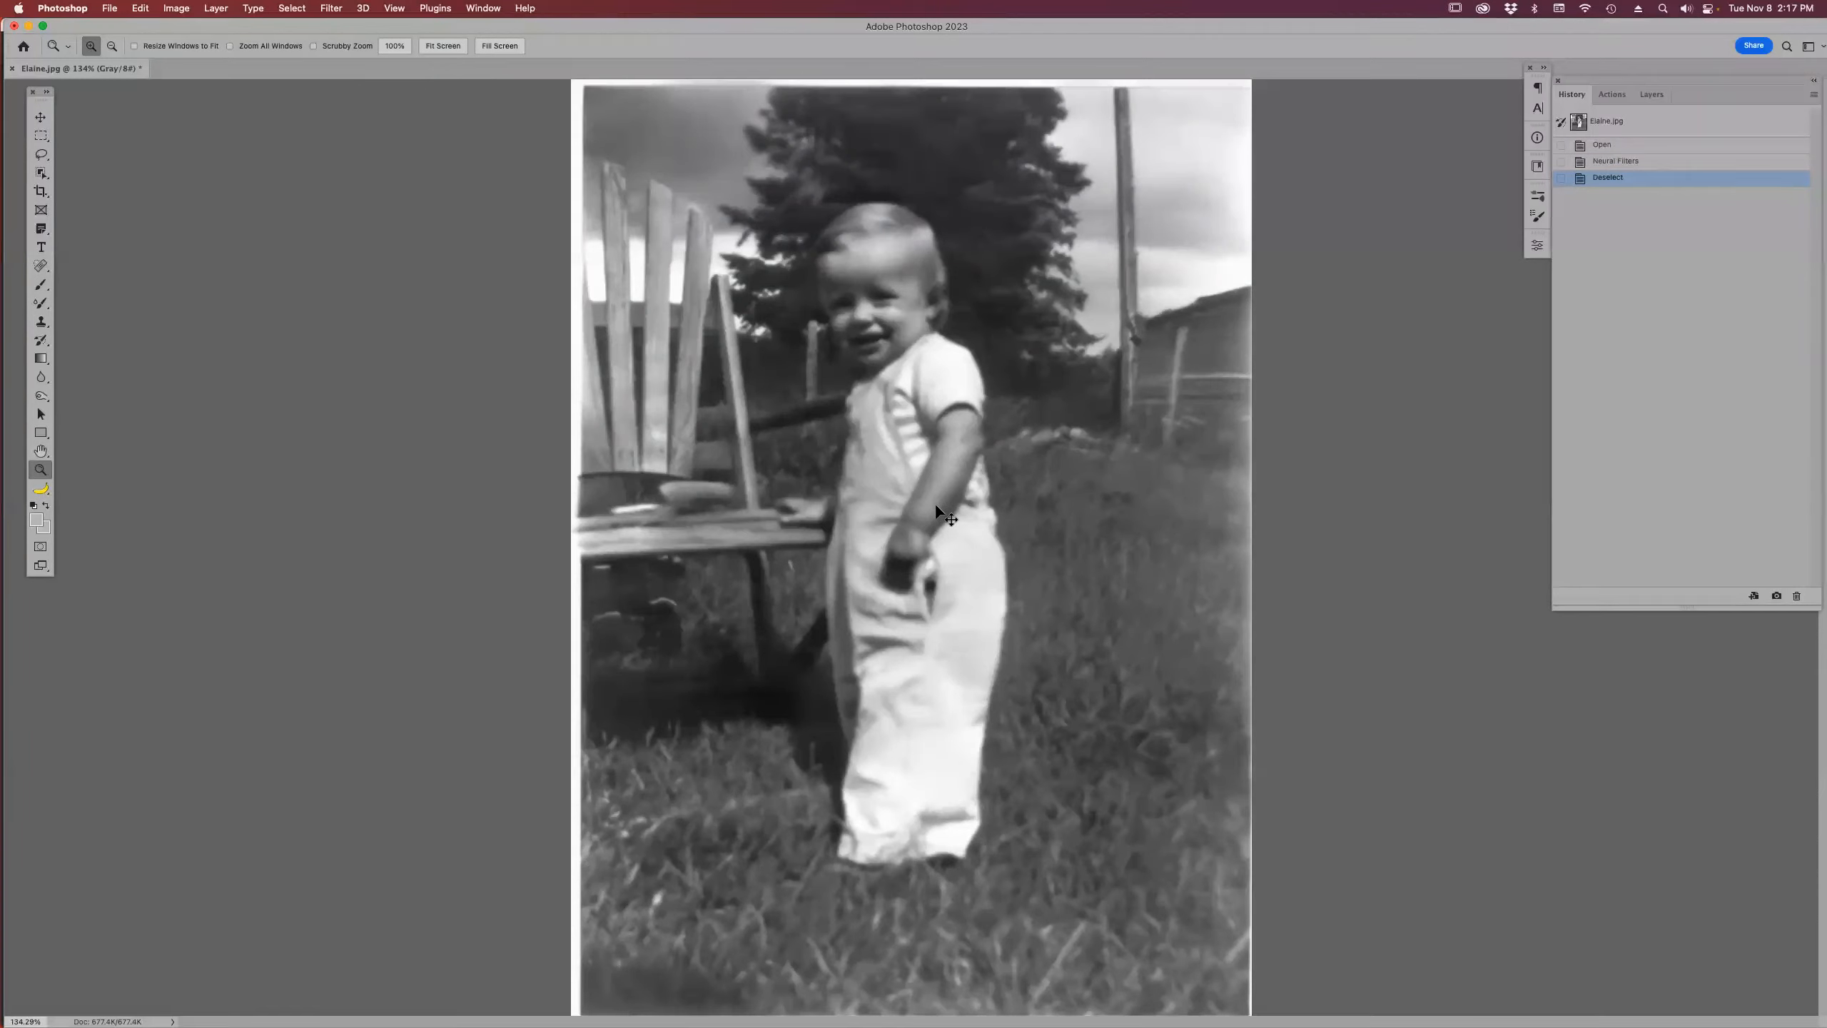
pyautogui.click(909, 475)
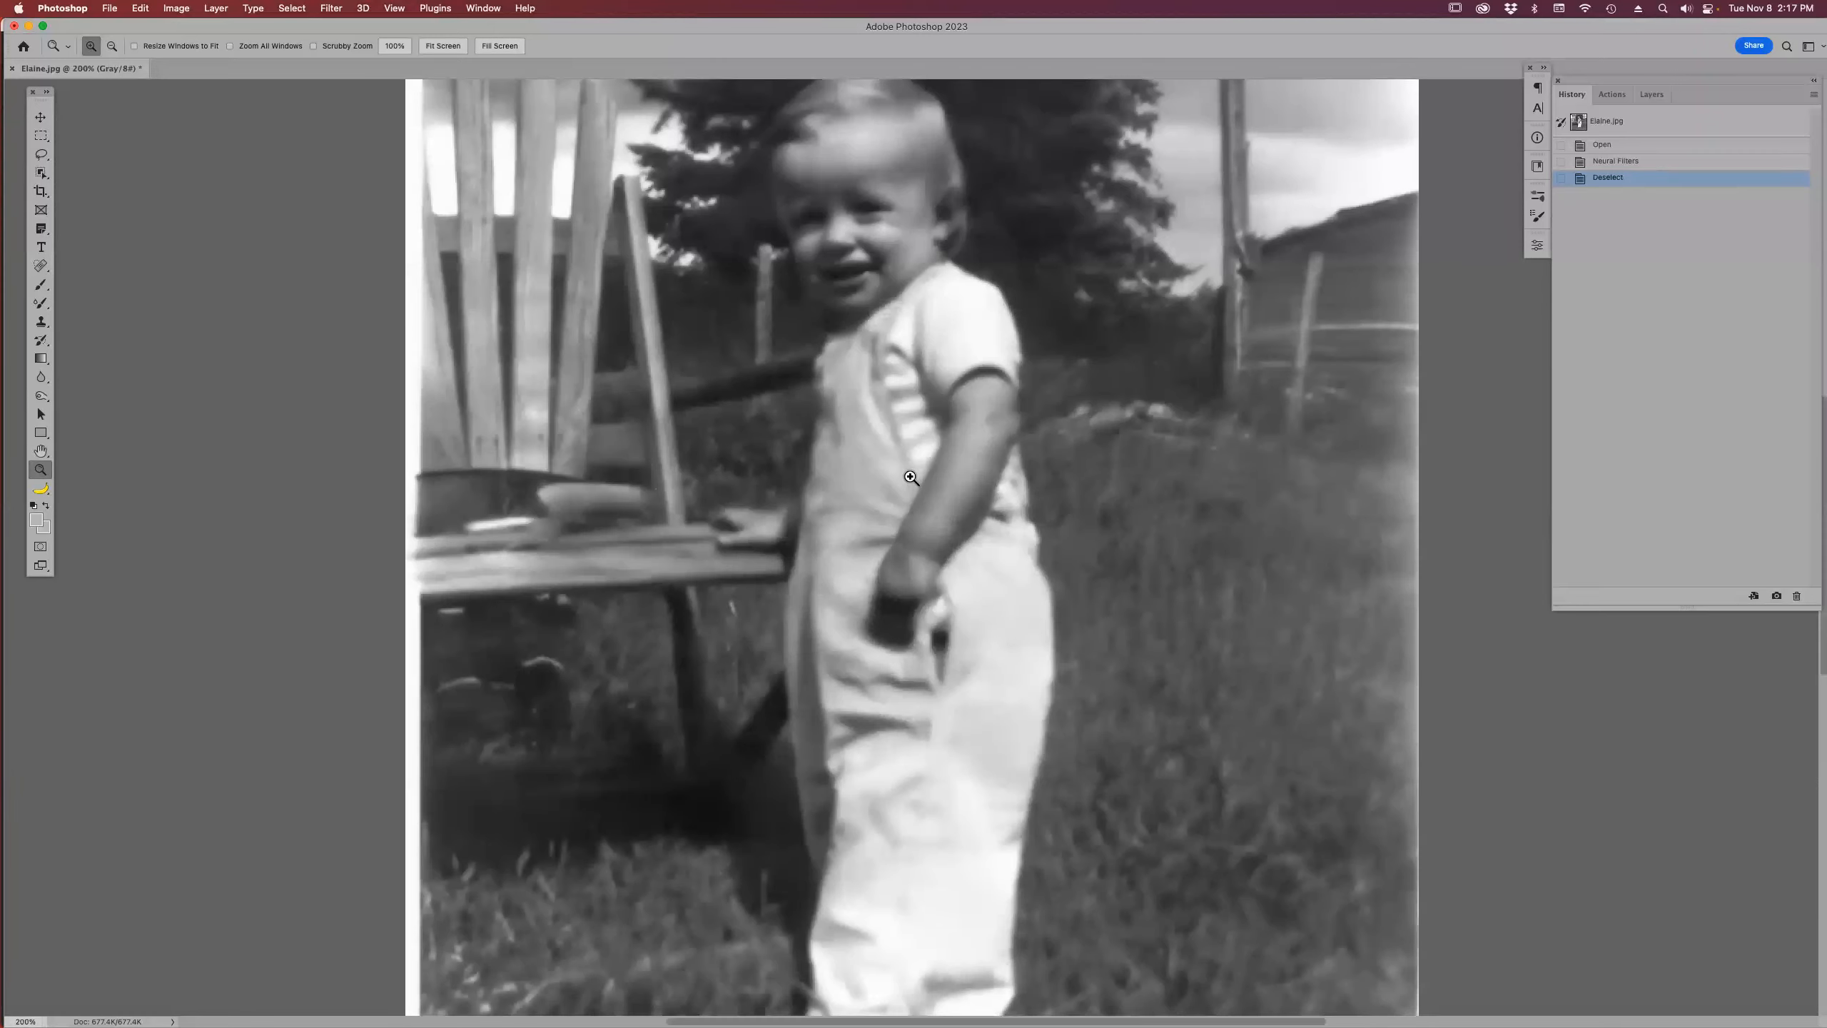
# - Close the restored toddler photo without saving and reopen the original scratched version from Adobe Bridge
pyautogui.press('super+w')
pyautogui.press('super+d')
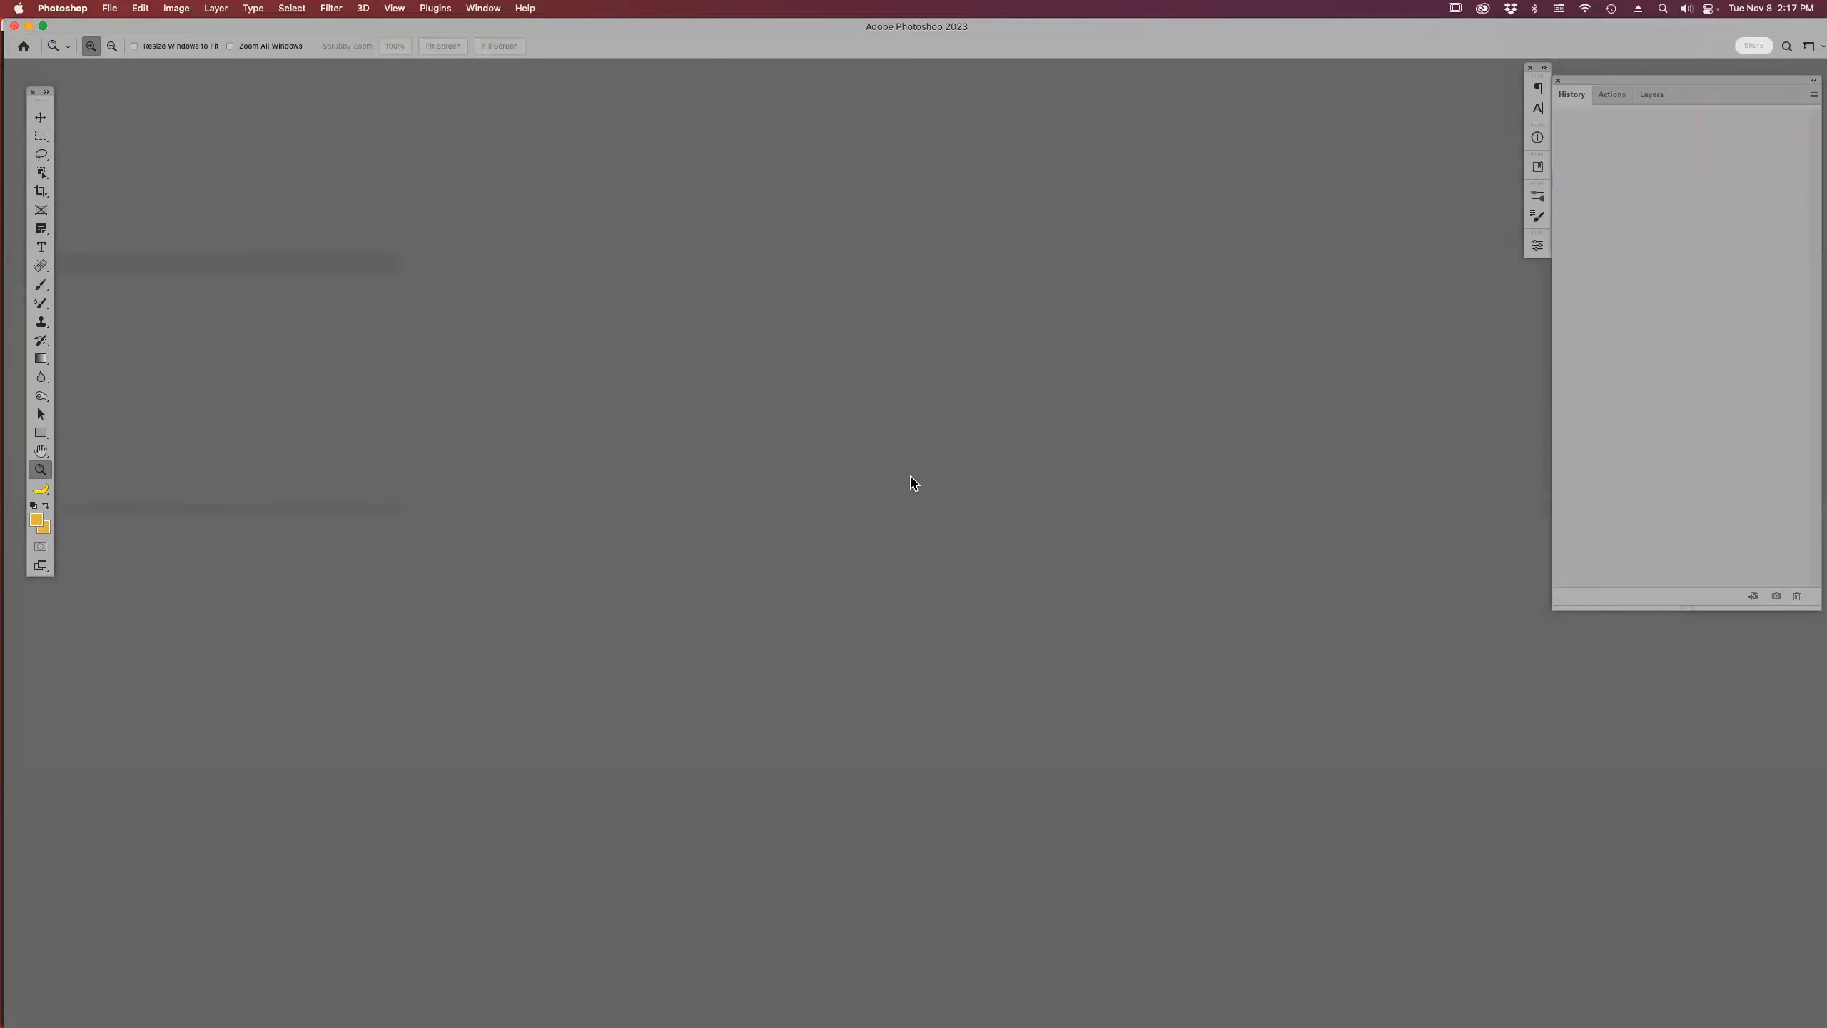
pyautogui.press('super+Tab')
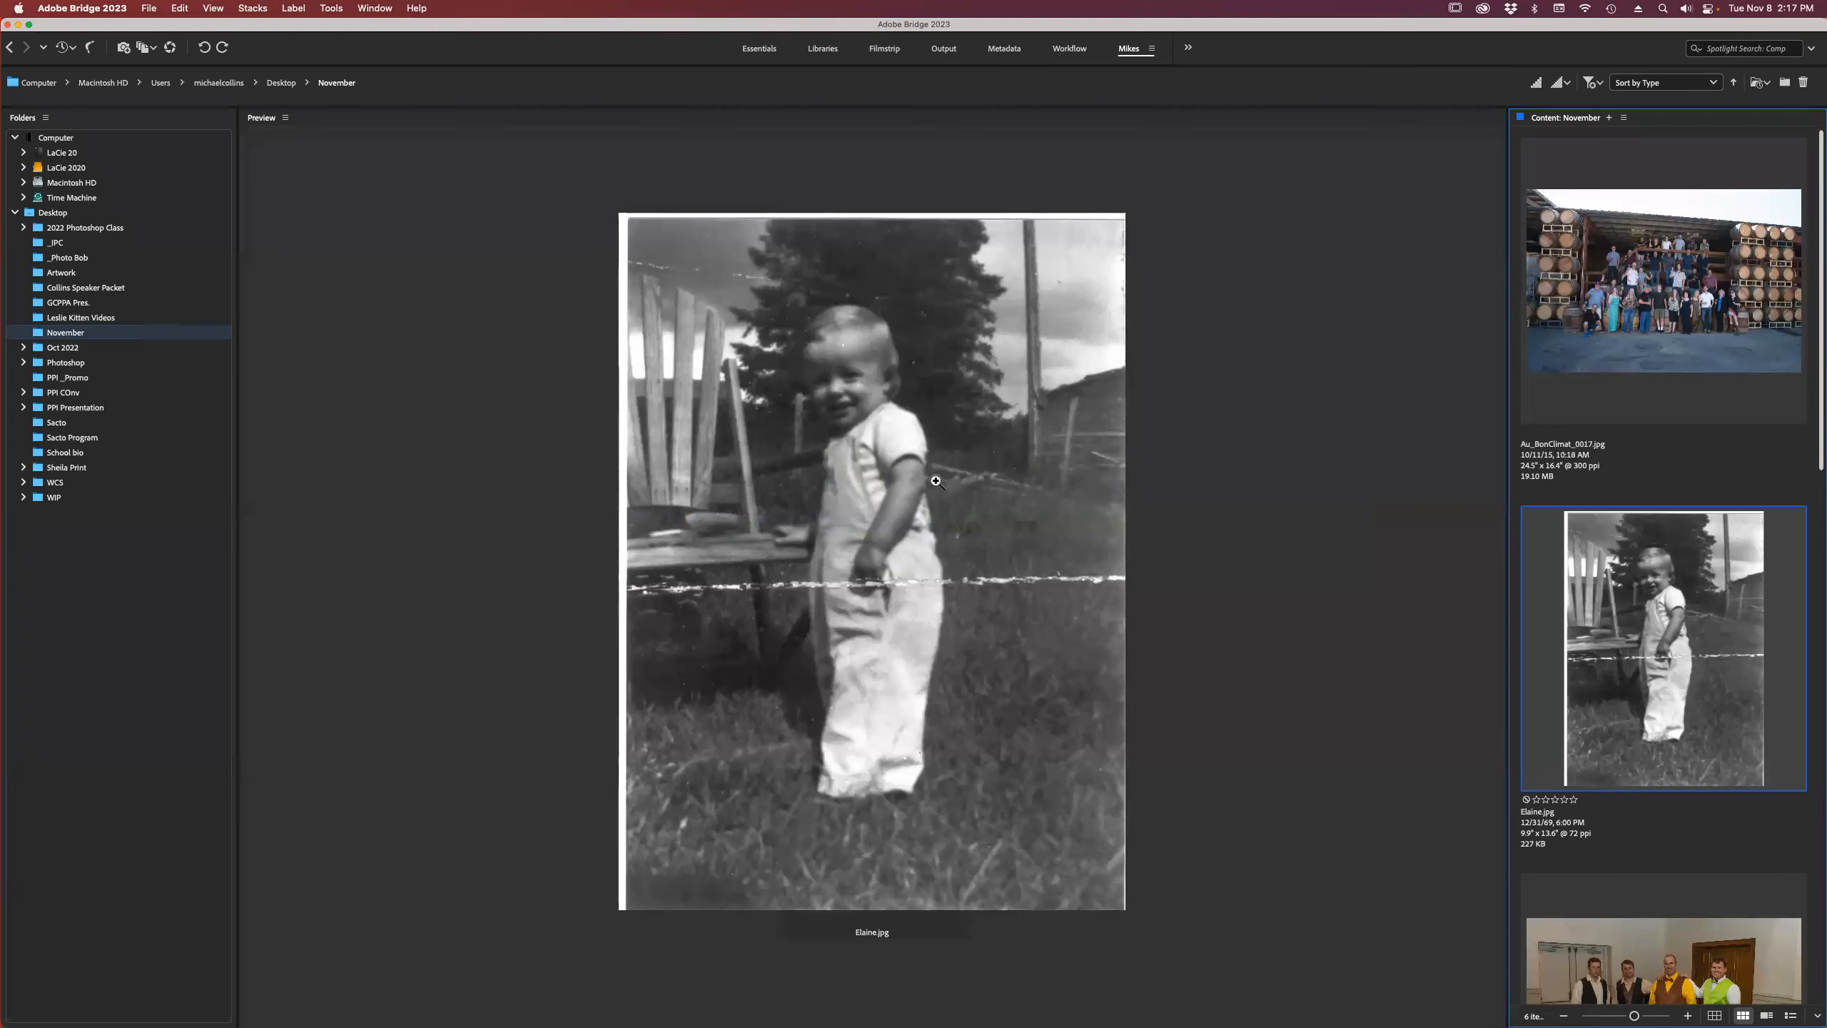
pyautogui.doubleClick(1703, 641)
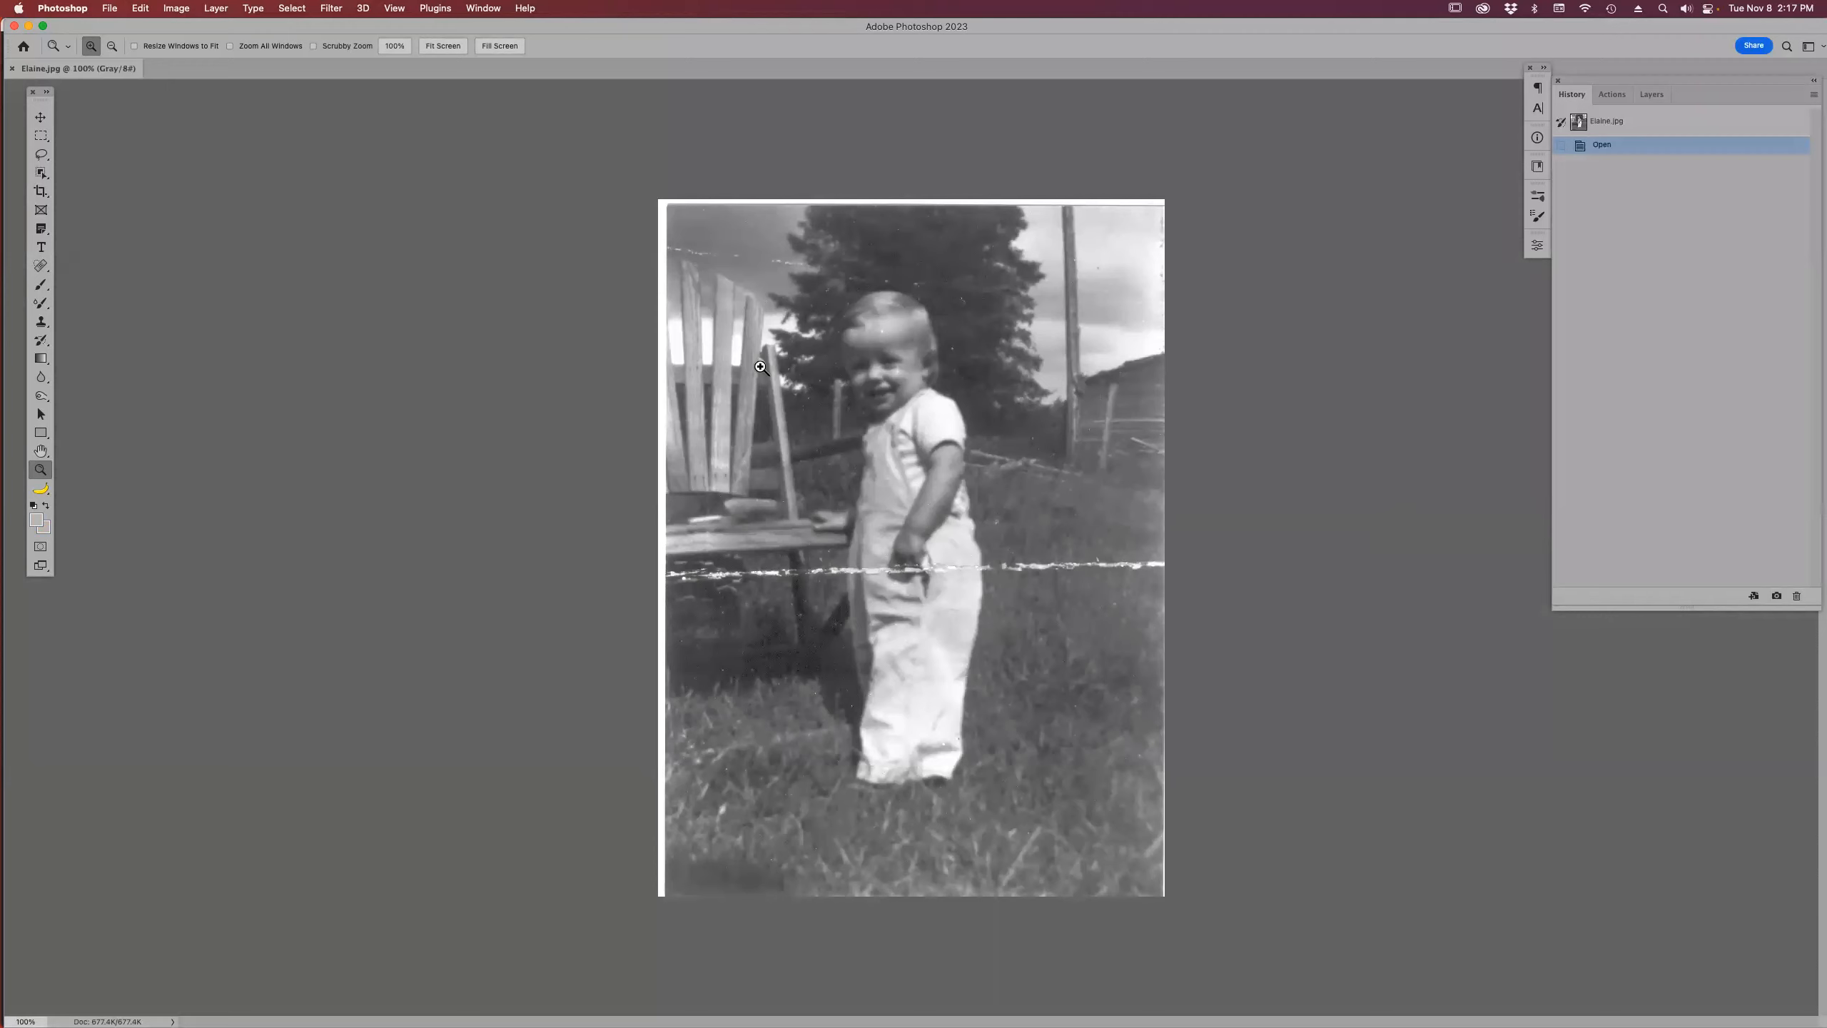
pyautogui.click(332, 9)
pyautogui.click(374, 68)
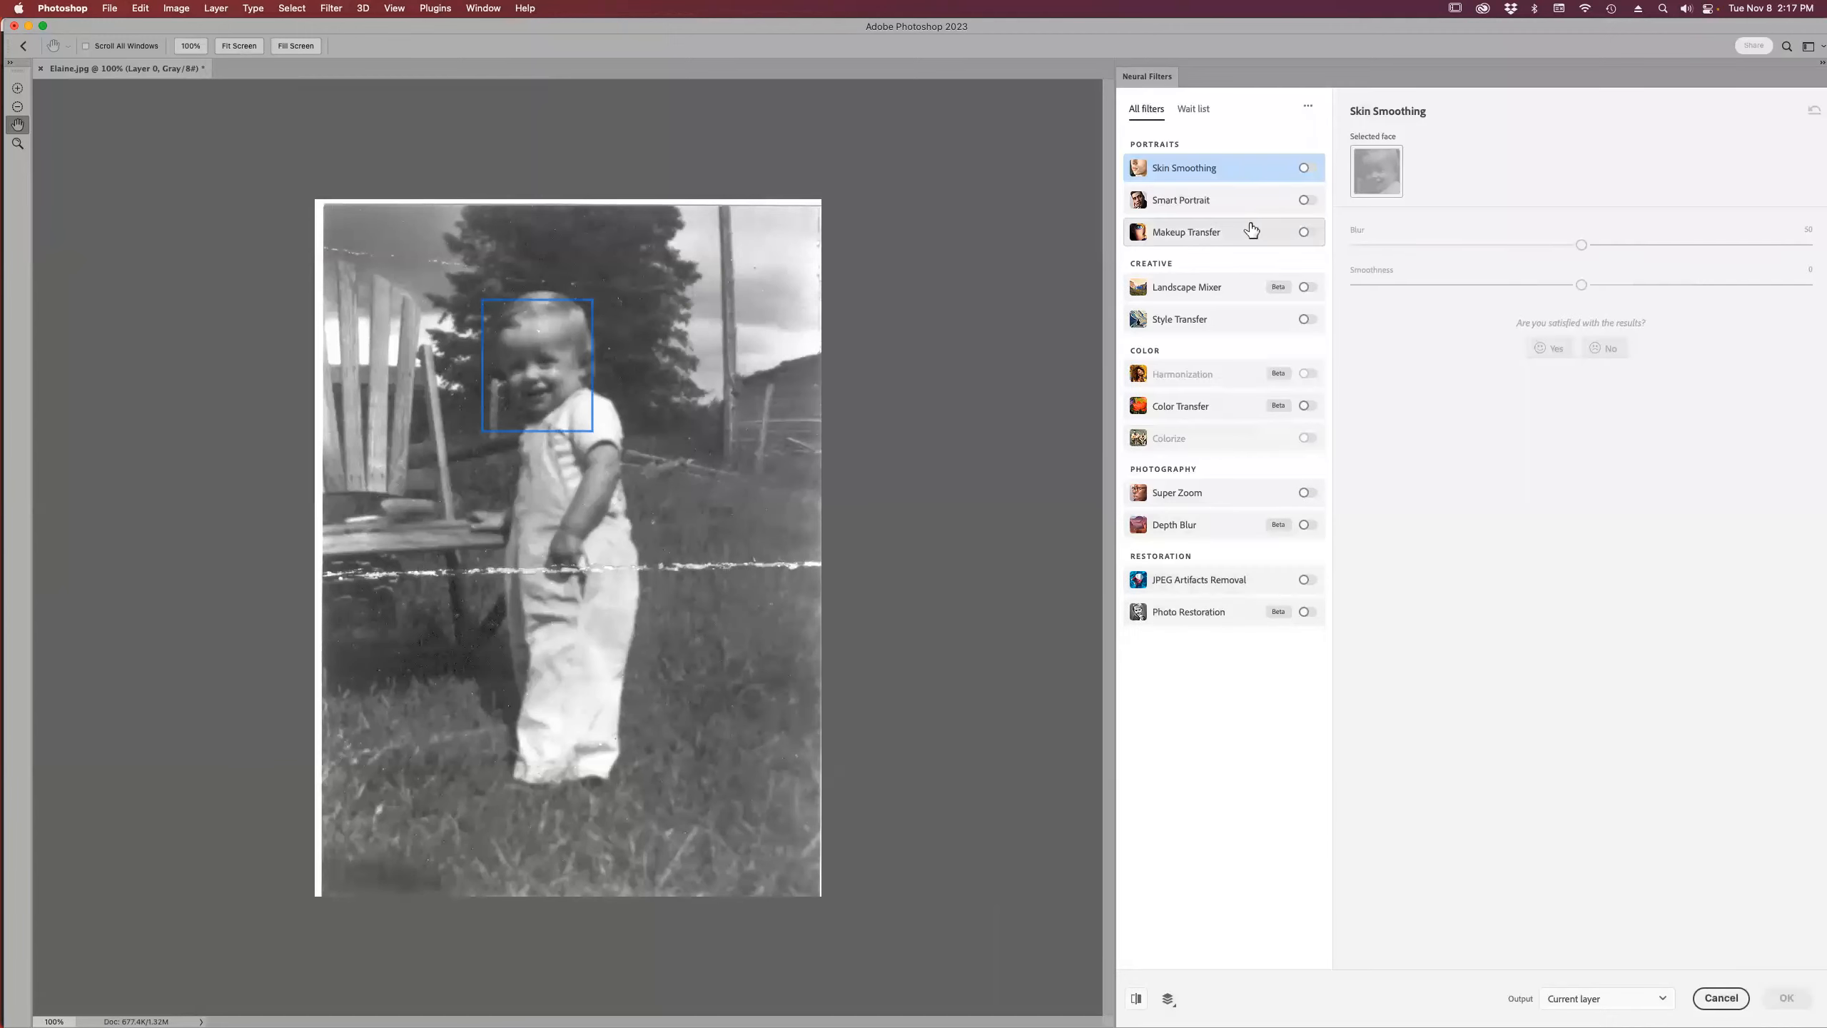
pyautogui.click(1226, 618)
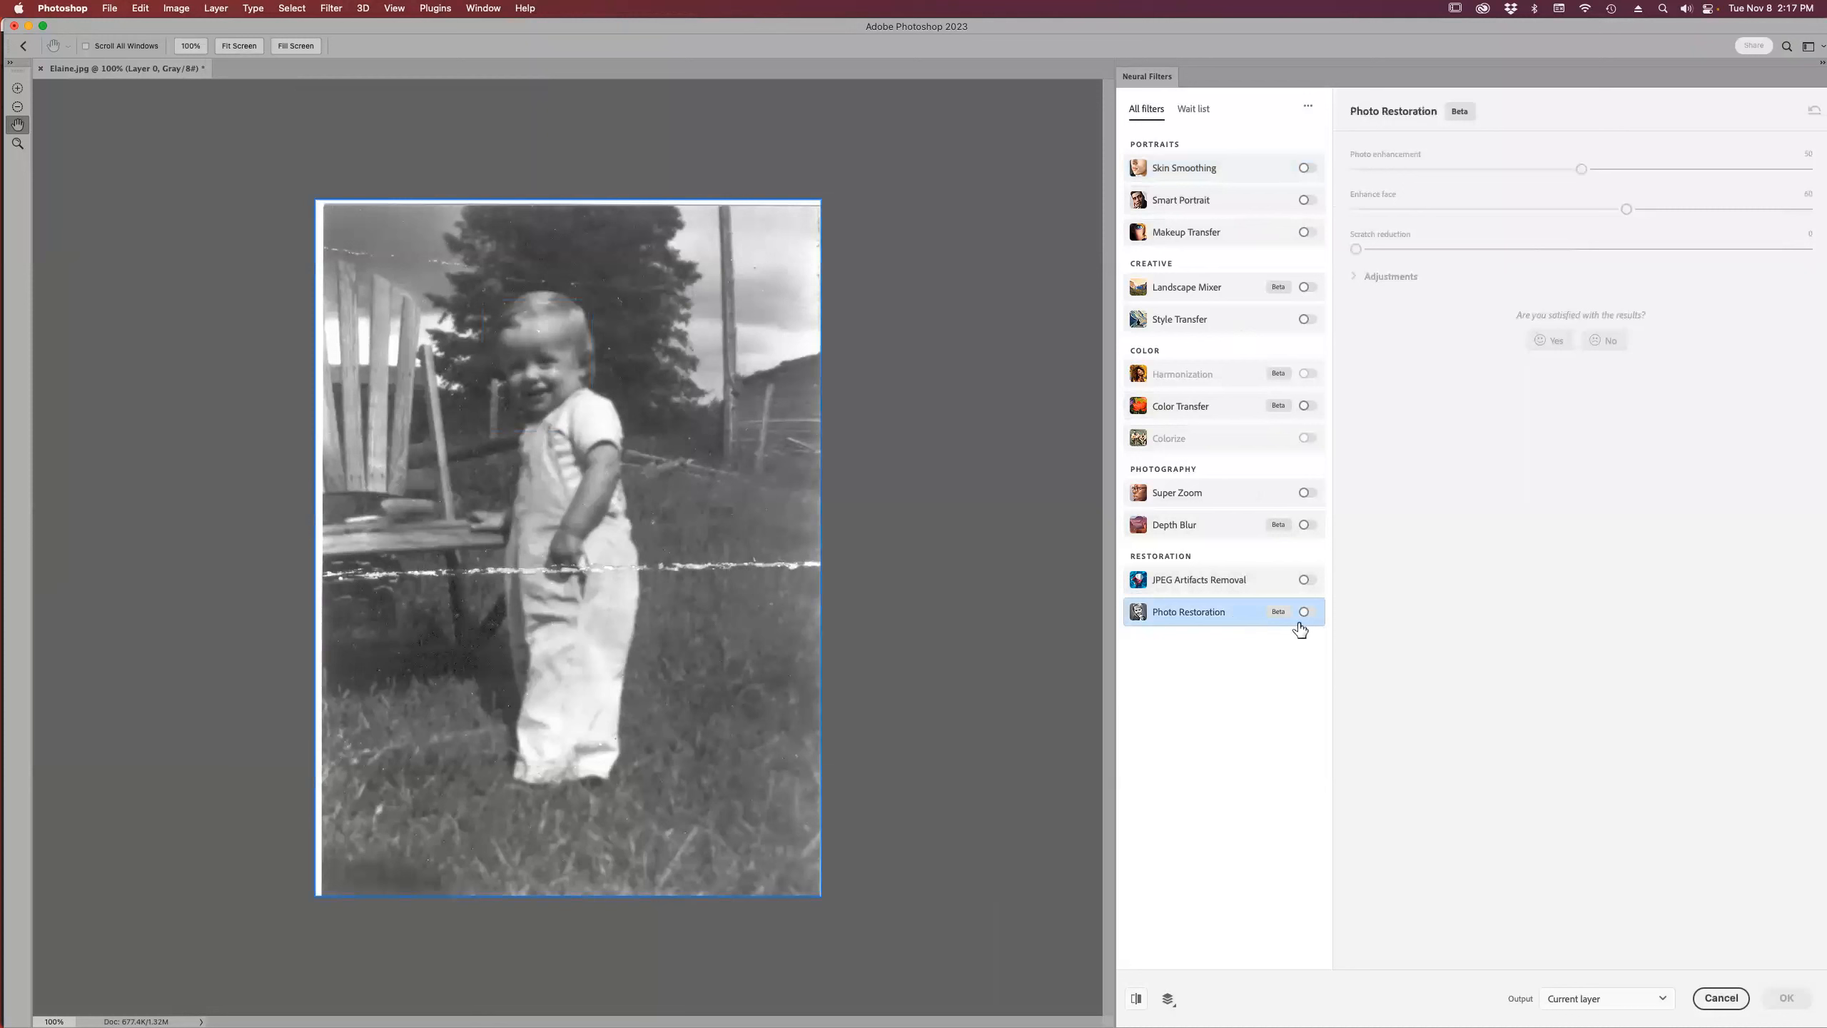
pyautogui.click(1307, 612)
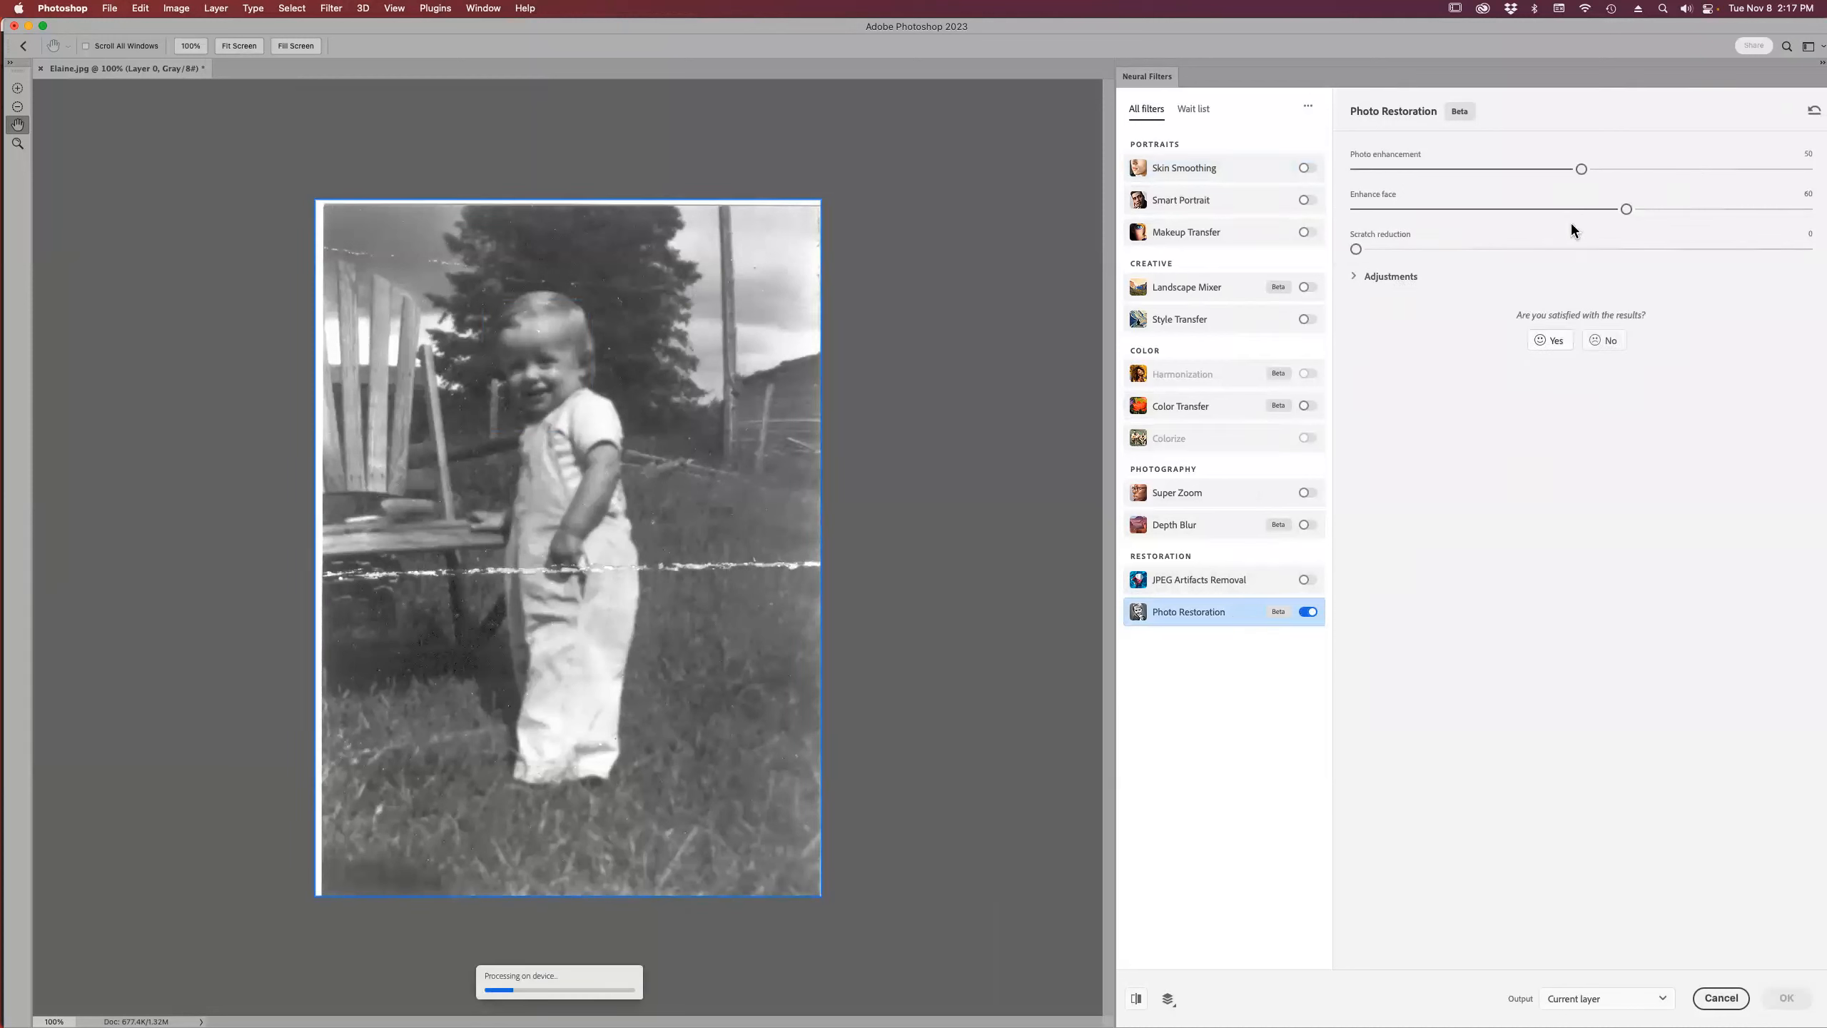
pyautogui.click(1553, 250)
pyautogui.click(1718, 1000)
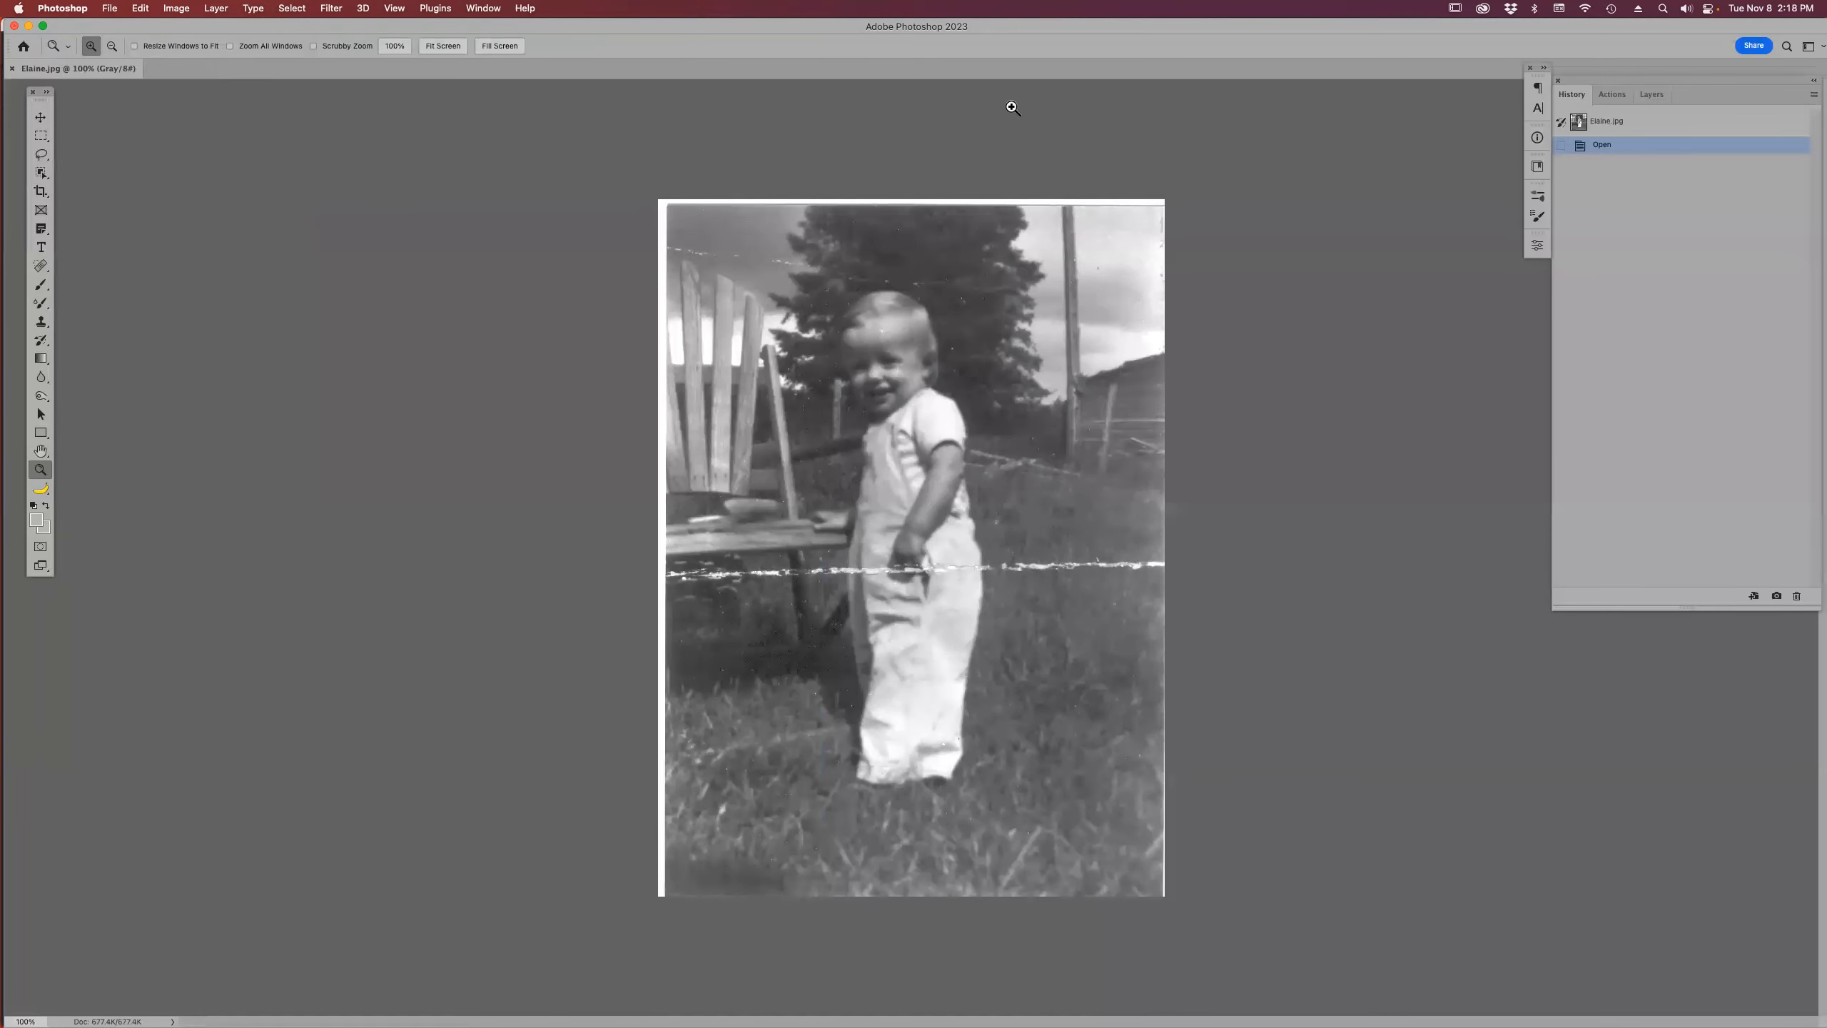
# - Turn on the Photo Restoration neural filter for the toddler photo with Enhance face 19, Photo enhancement 71 and Scratch reduction 46
pyautogui.click(335, 8)
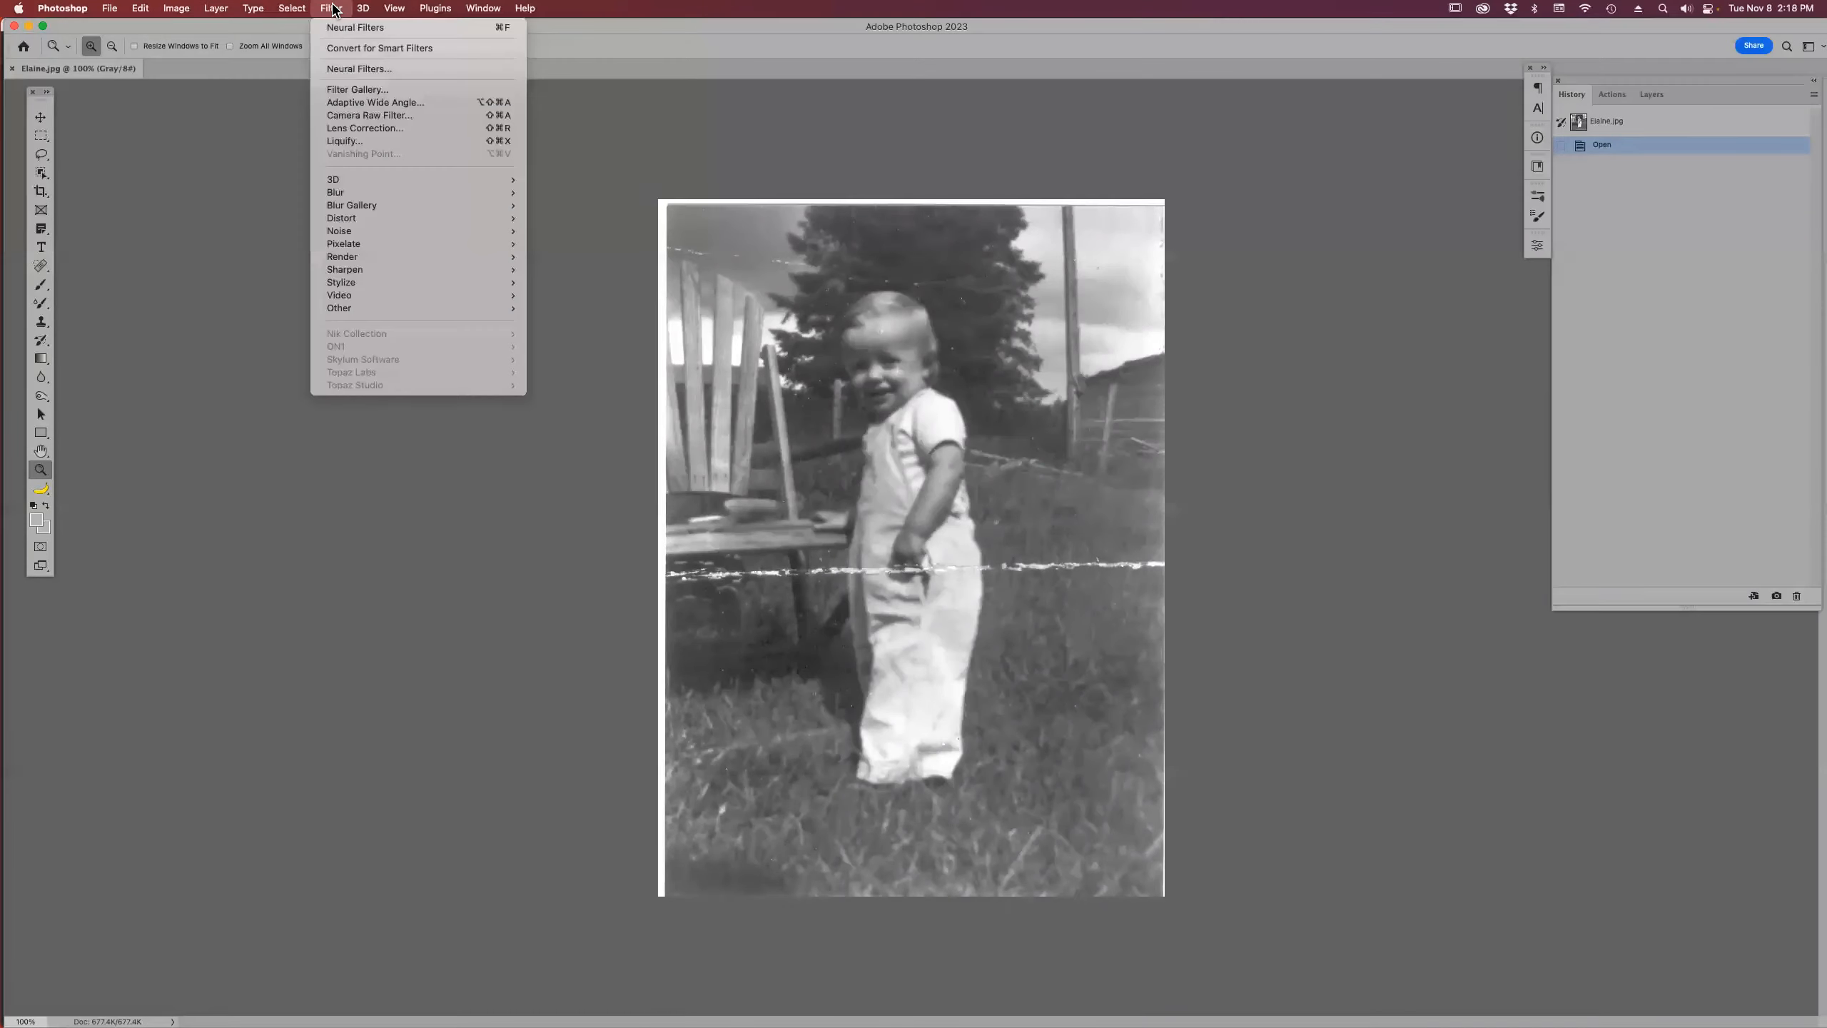
pyautogui.click(374, 70)
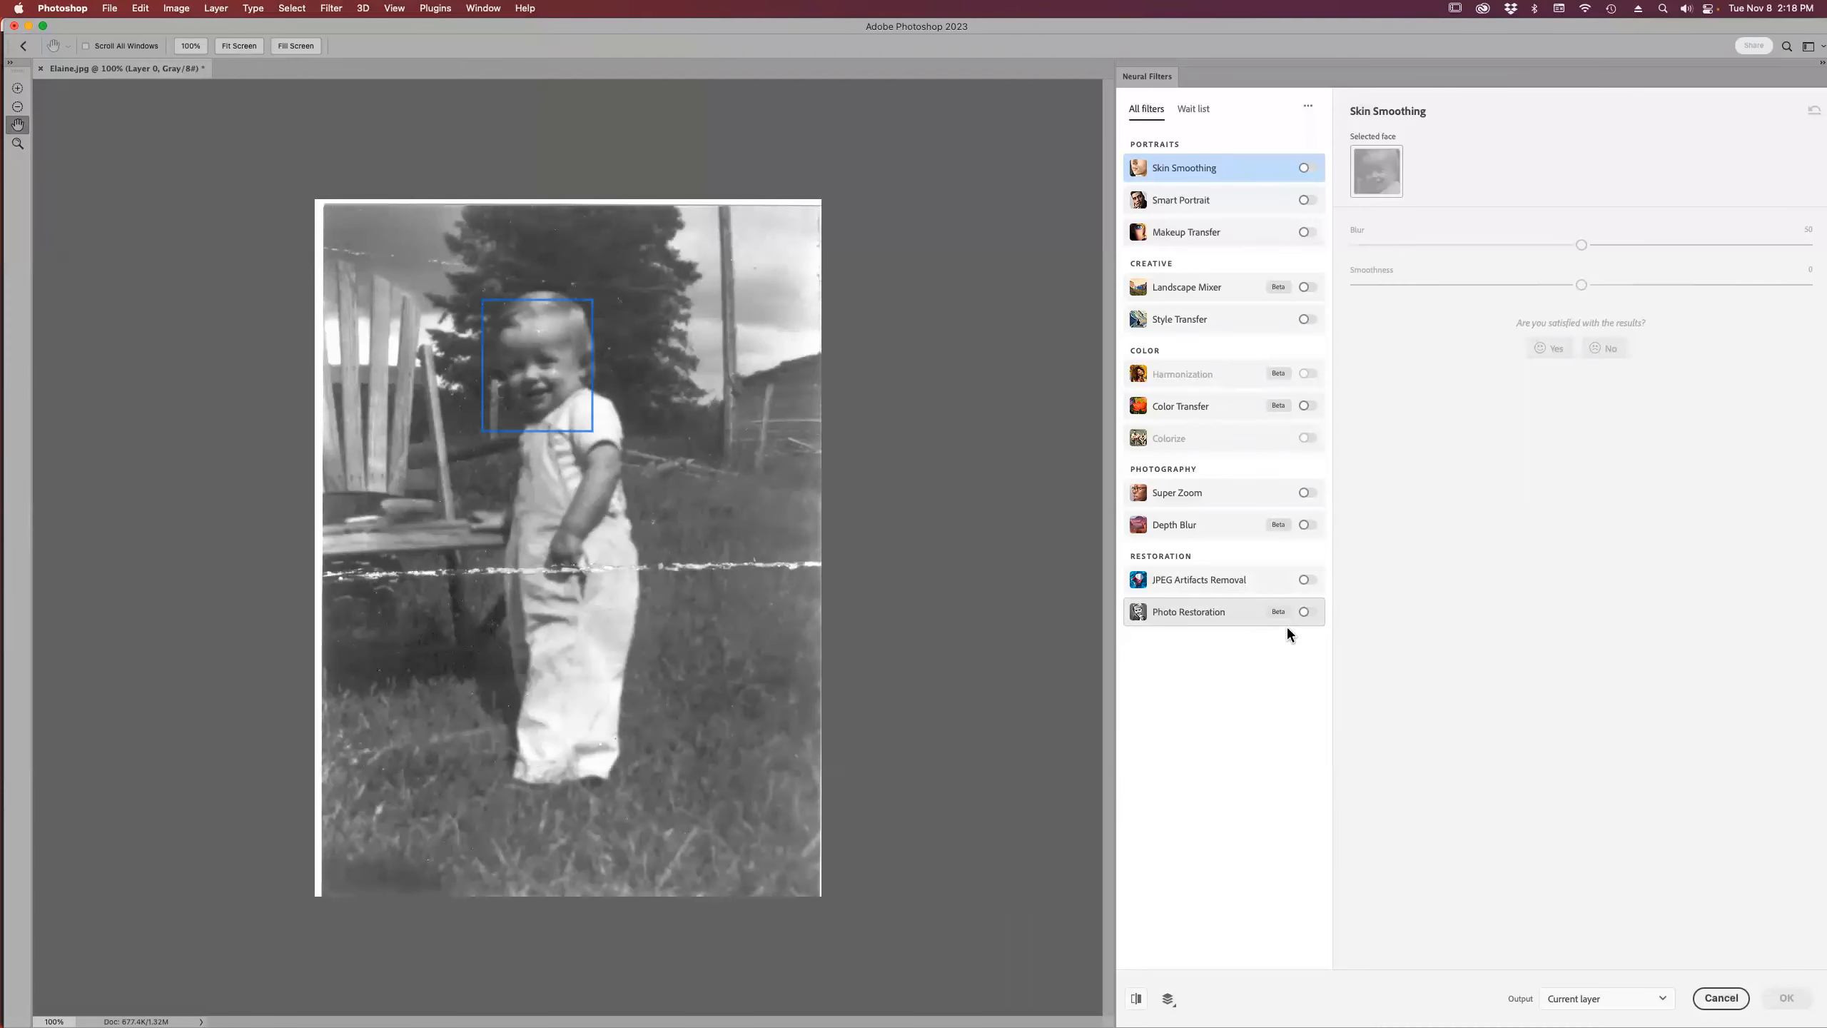
pyautogui.click(1308, 613)
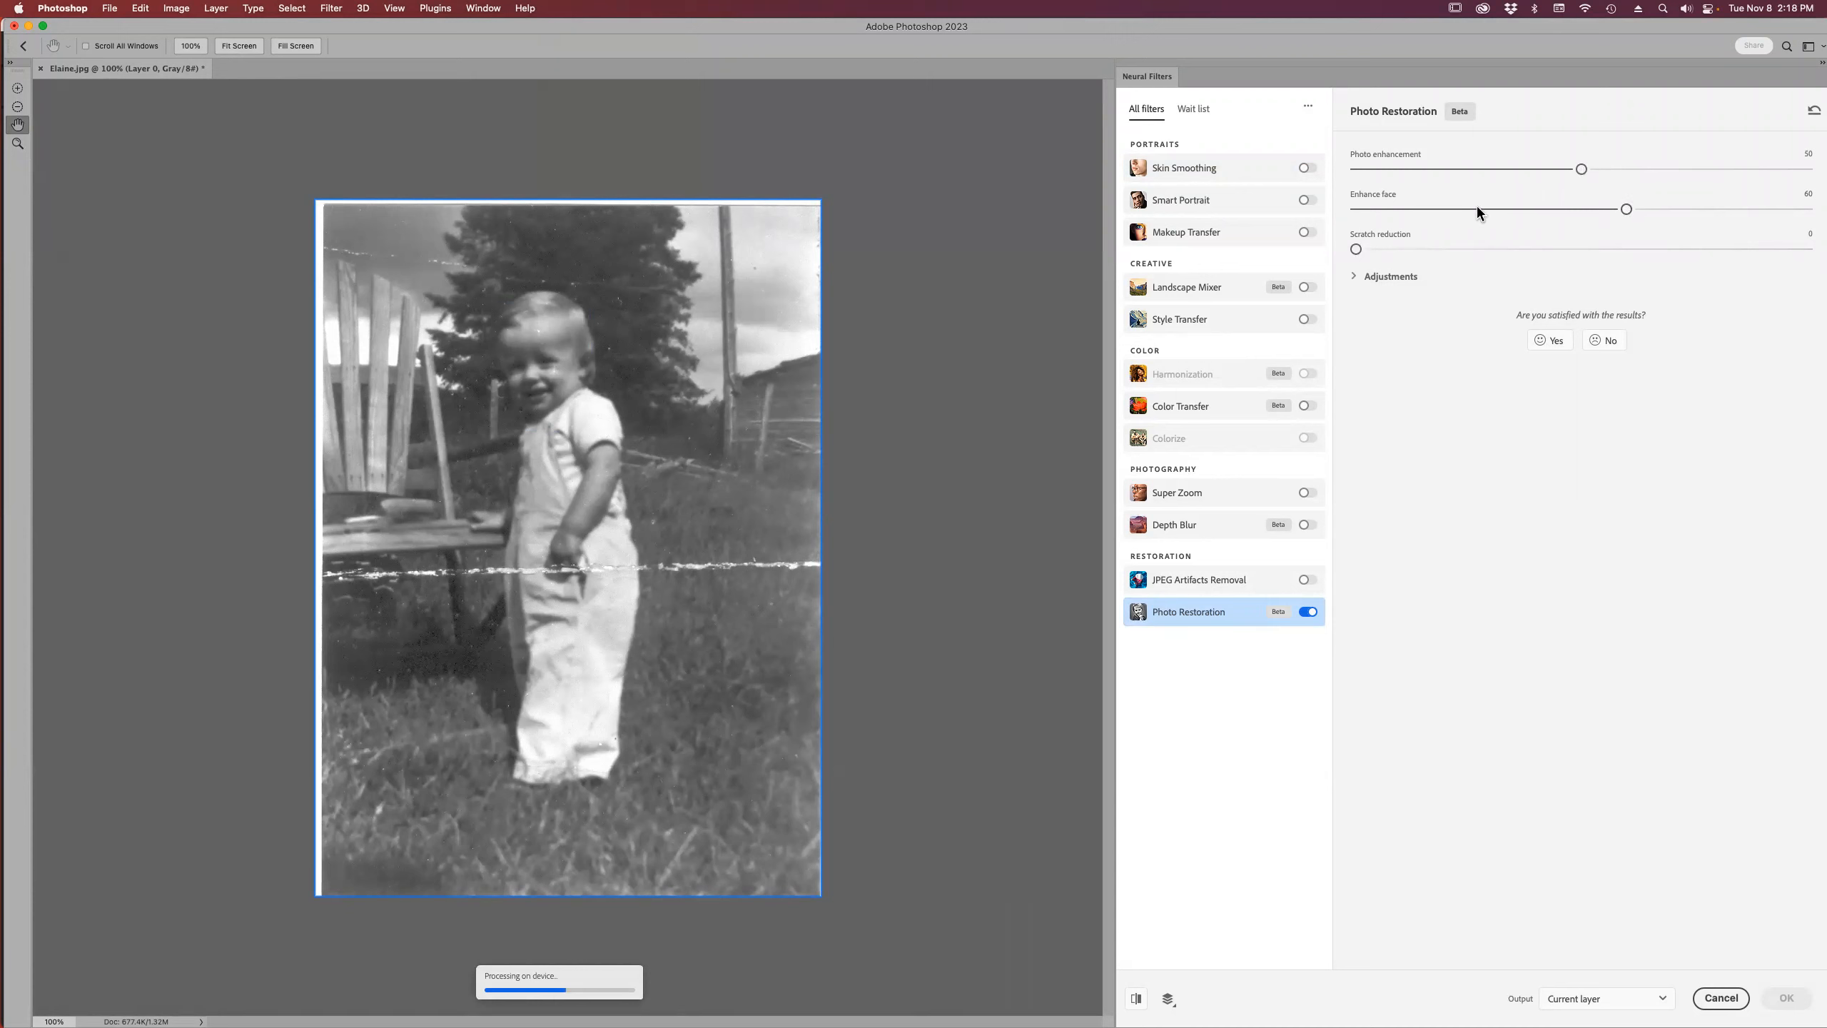
pyautogui.click(1452, 209)
pyautogui.moveTo(1452, 210); pyautogui.dragTo(1438, 210)
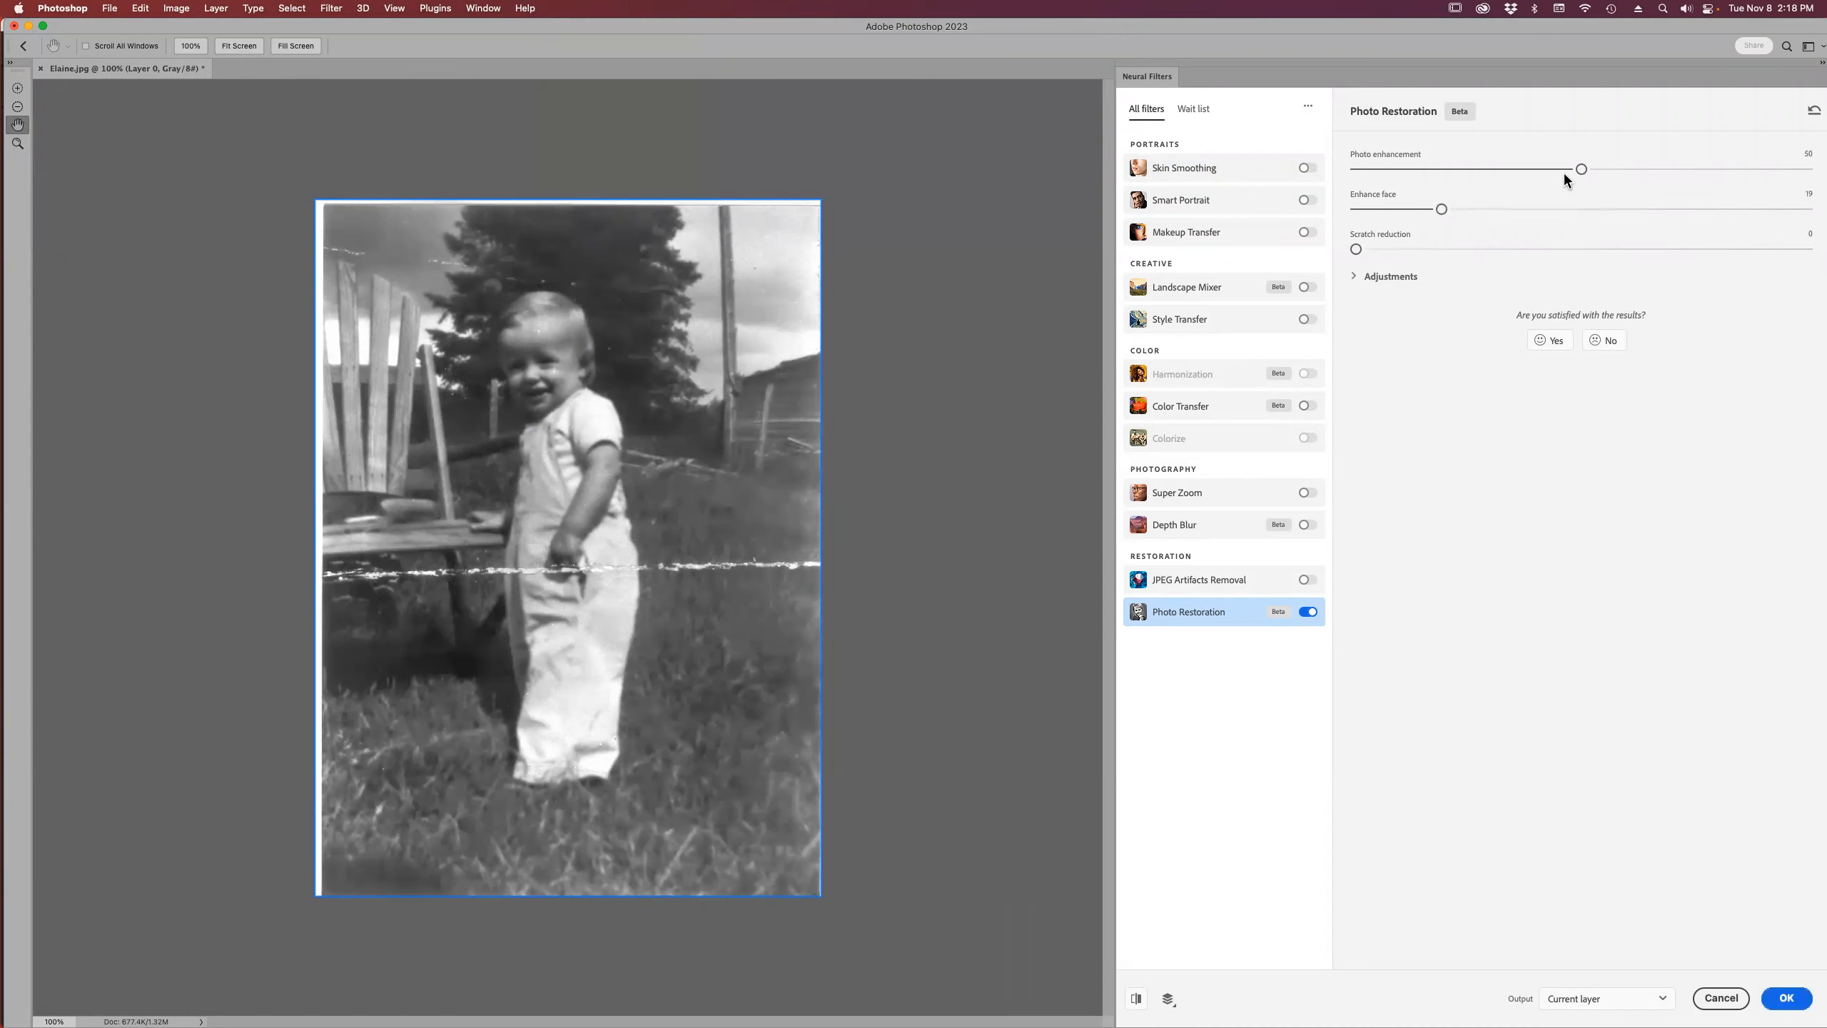
pyautogui.click(1676, 168)
pyautogui.click(1602, 250)
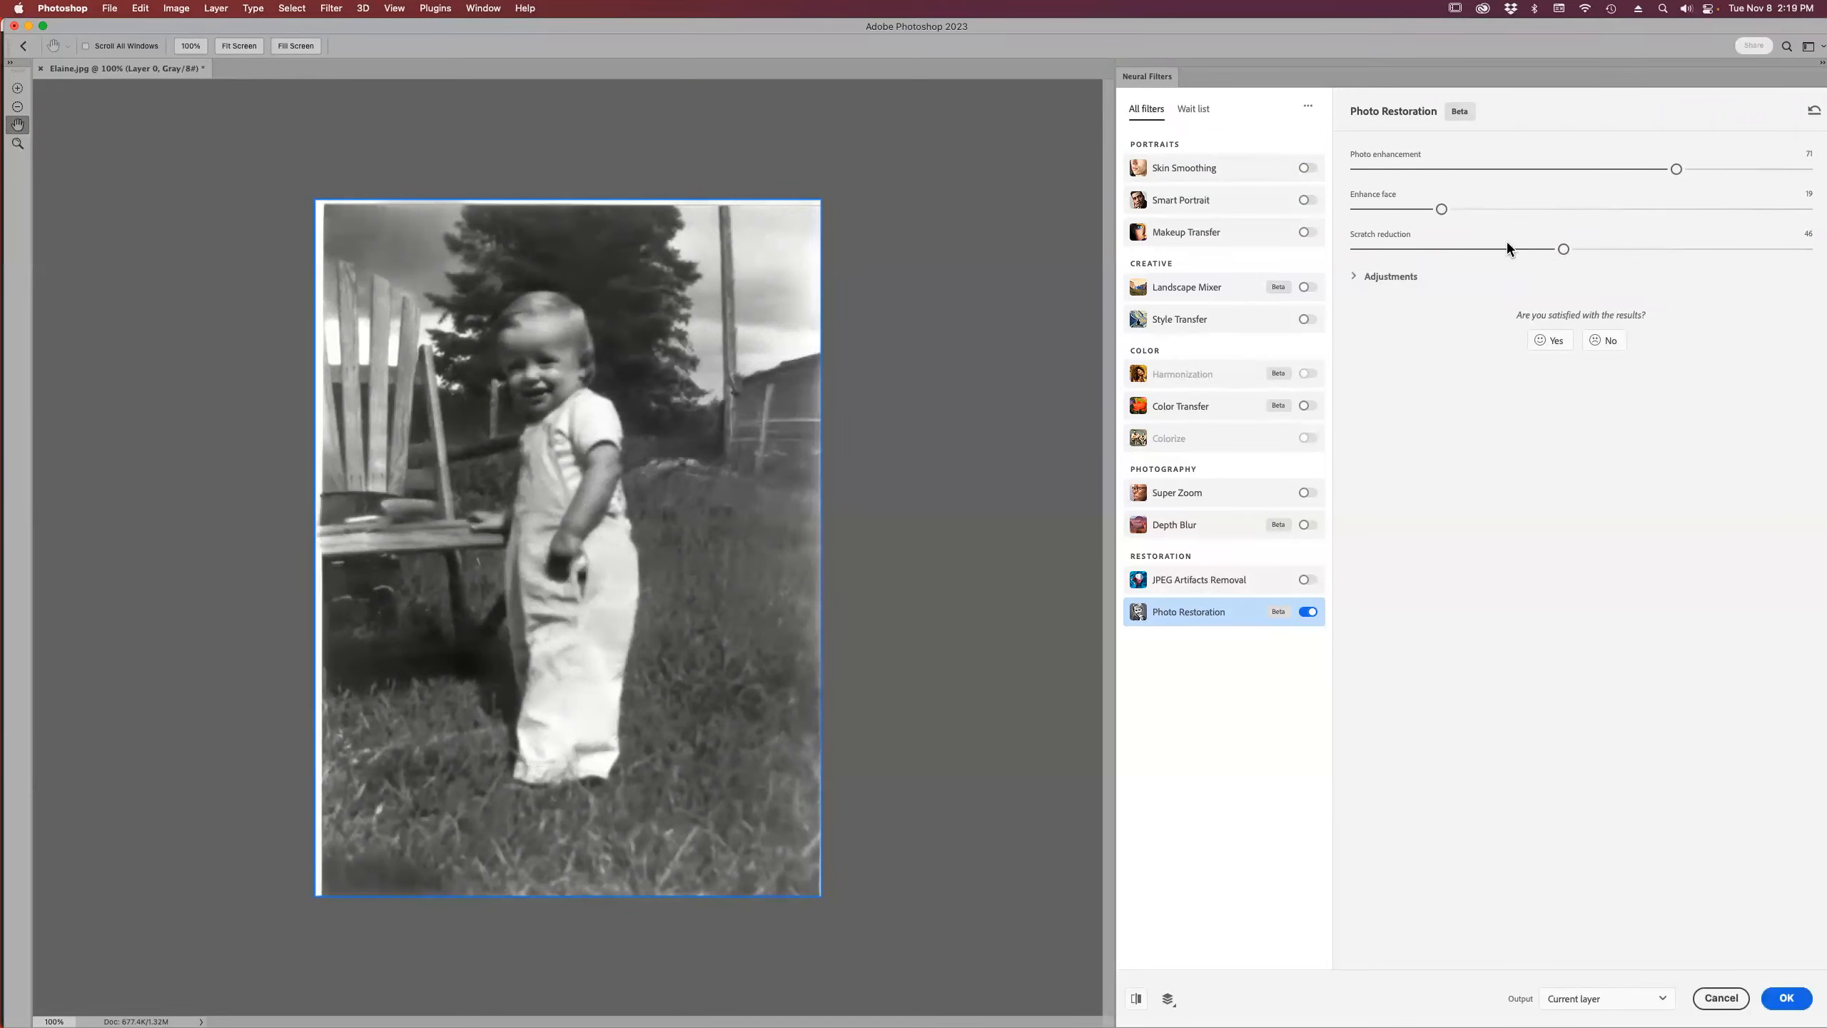
# - Submit positive feedback on the Photo Restoration result, then apply the filter and undo it
pyautogui.click(1356, 276)
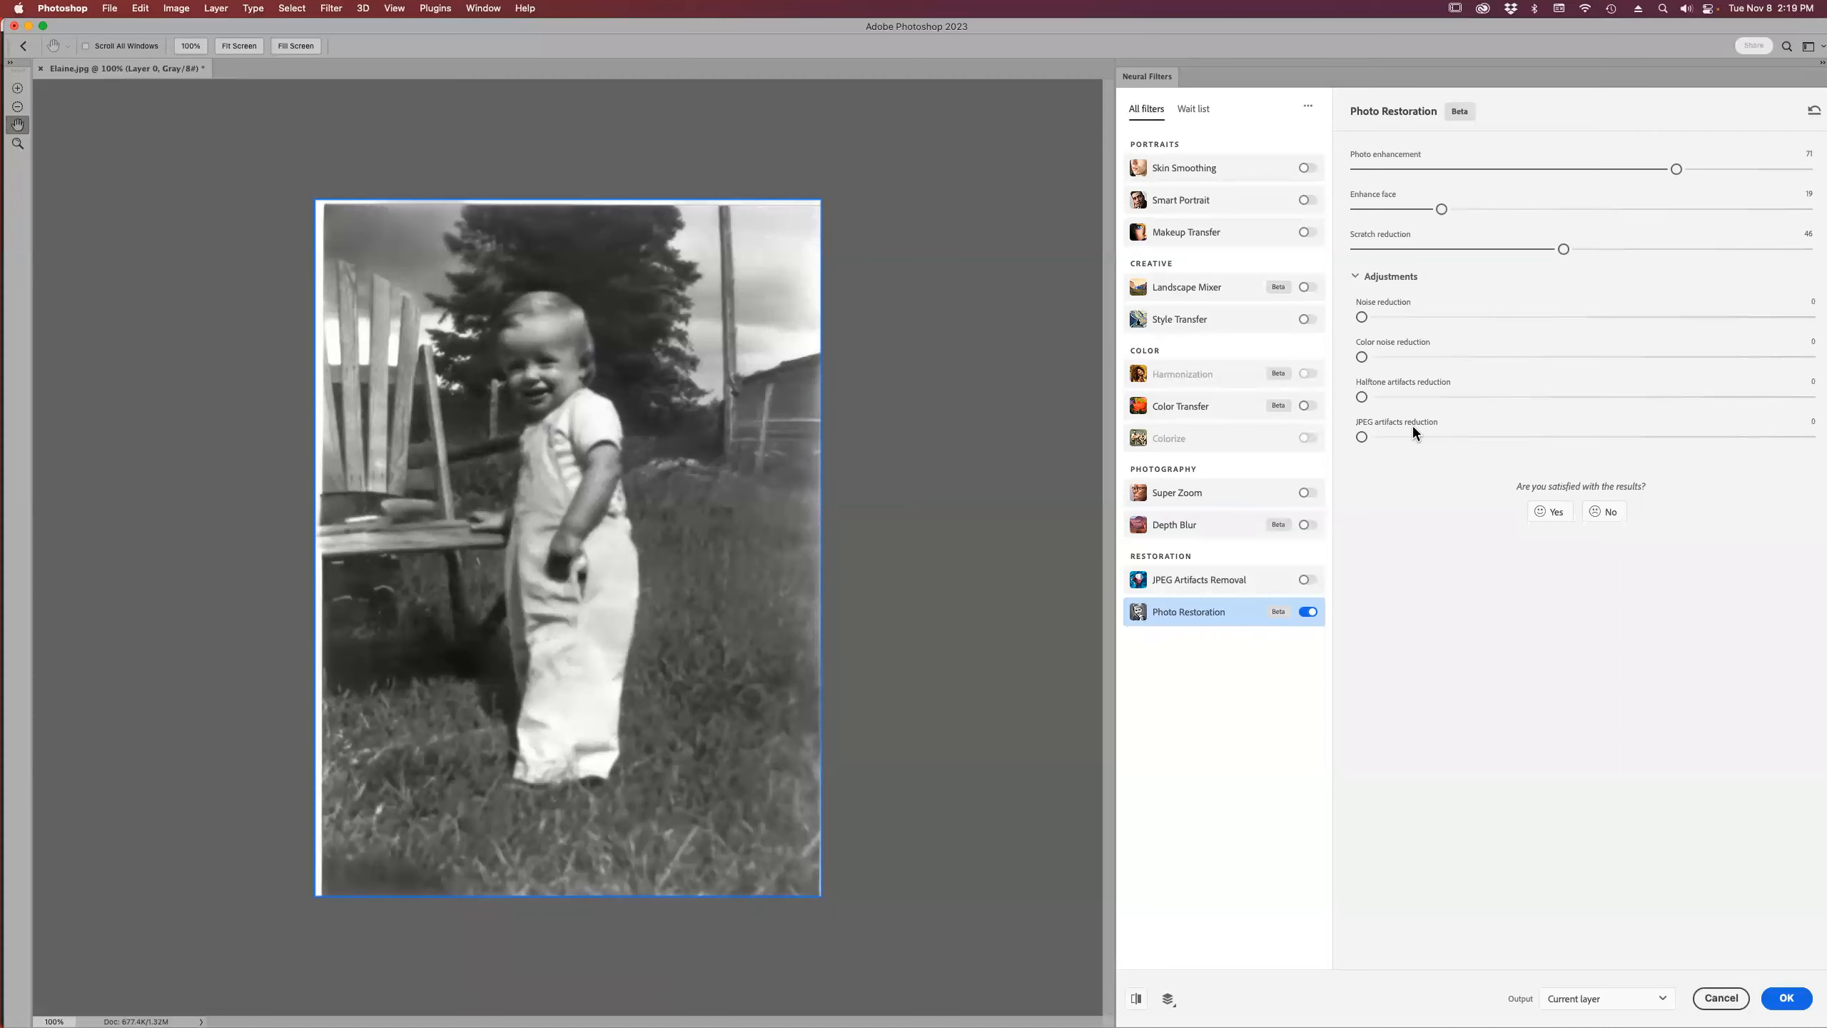
pyautogui.click(1551, 514)
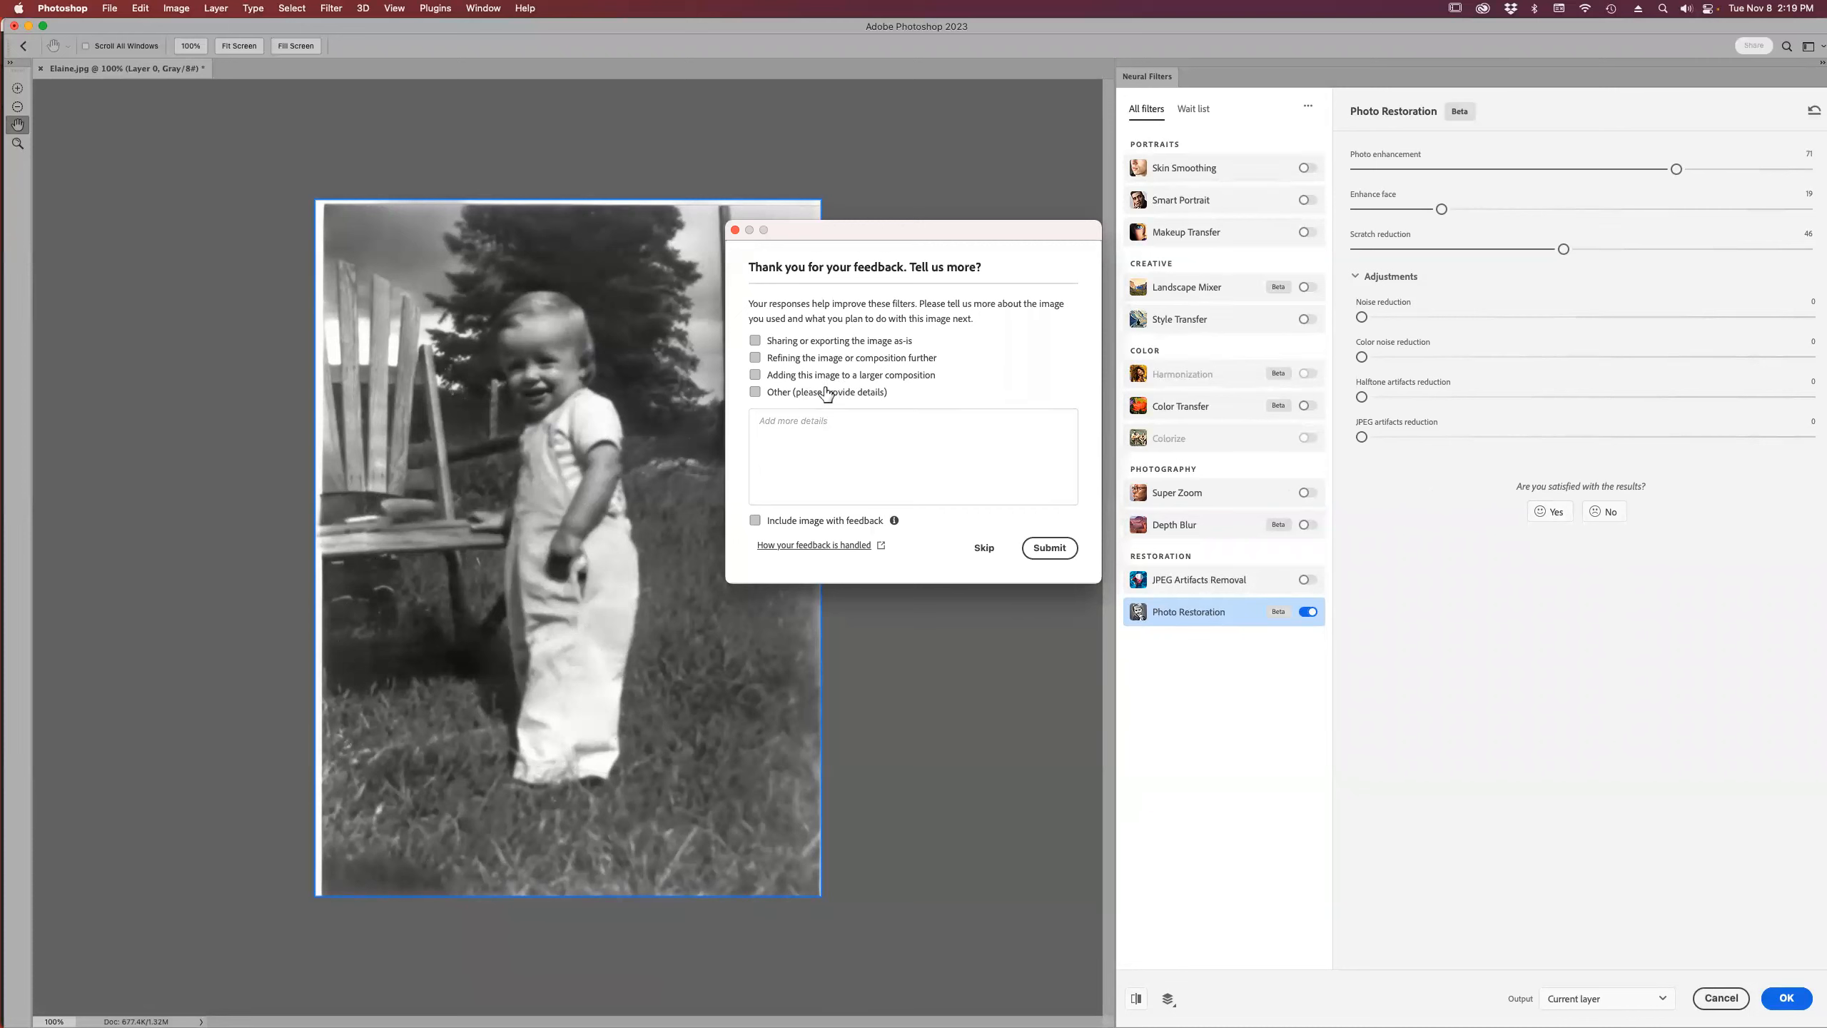
pyautogui.click(1050, 548)
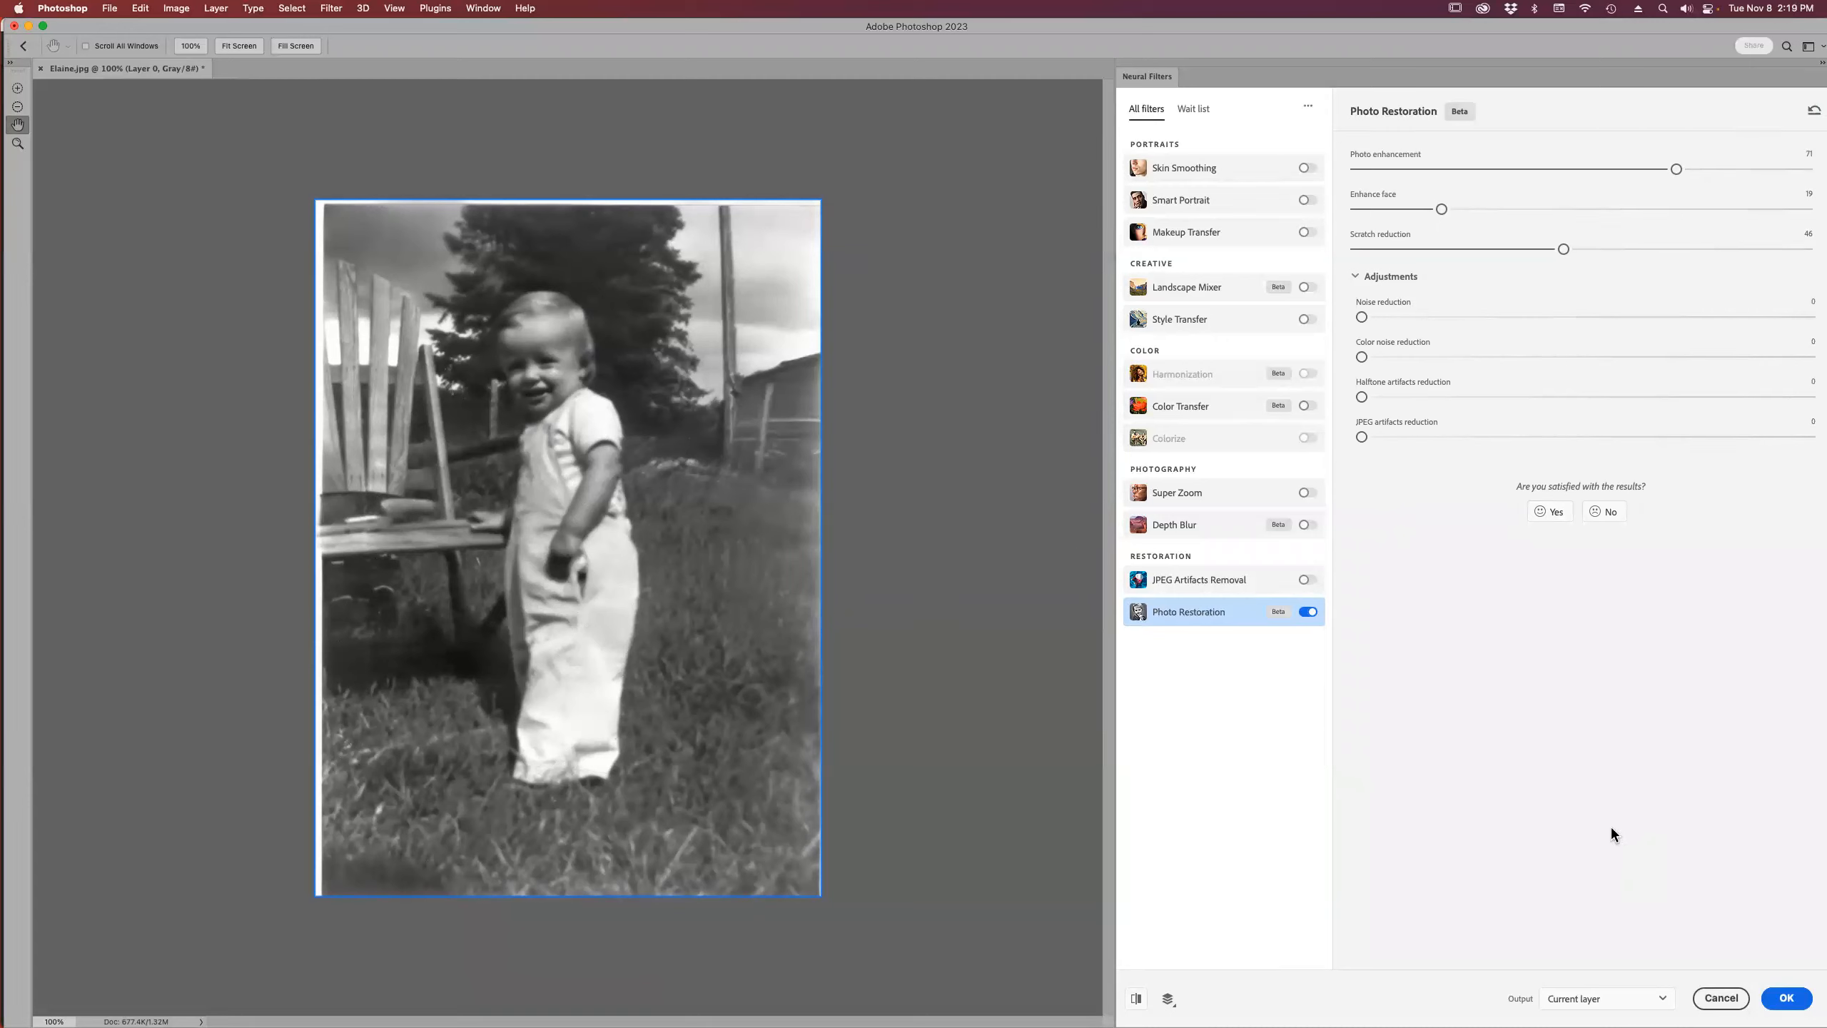
pyautogui.click(1786, 998)
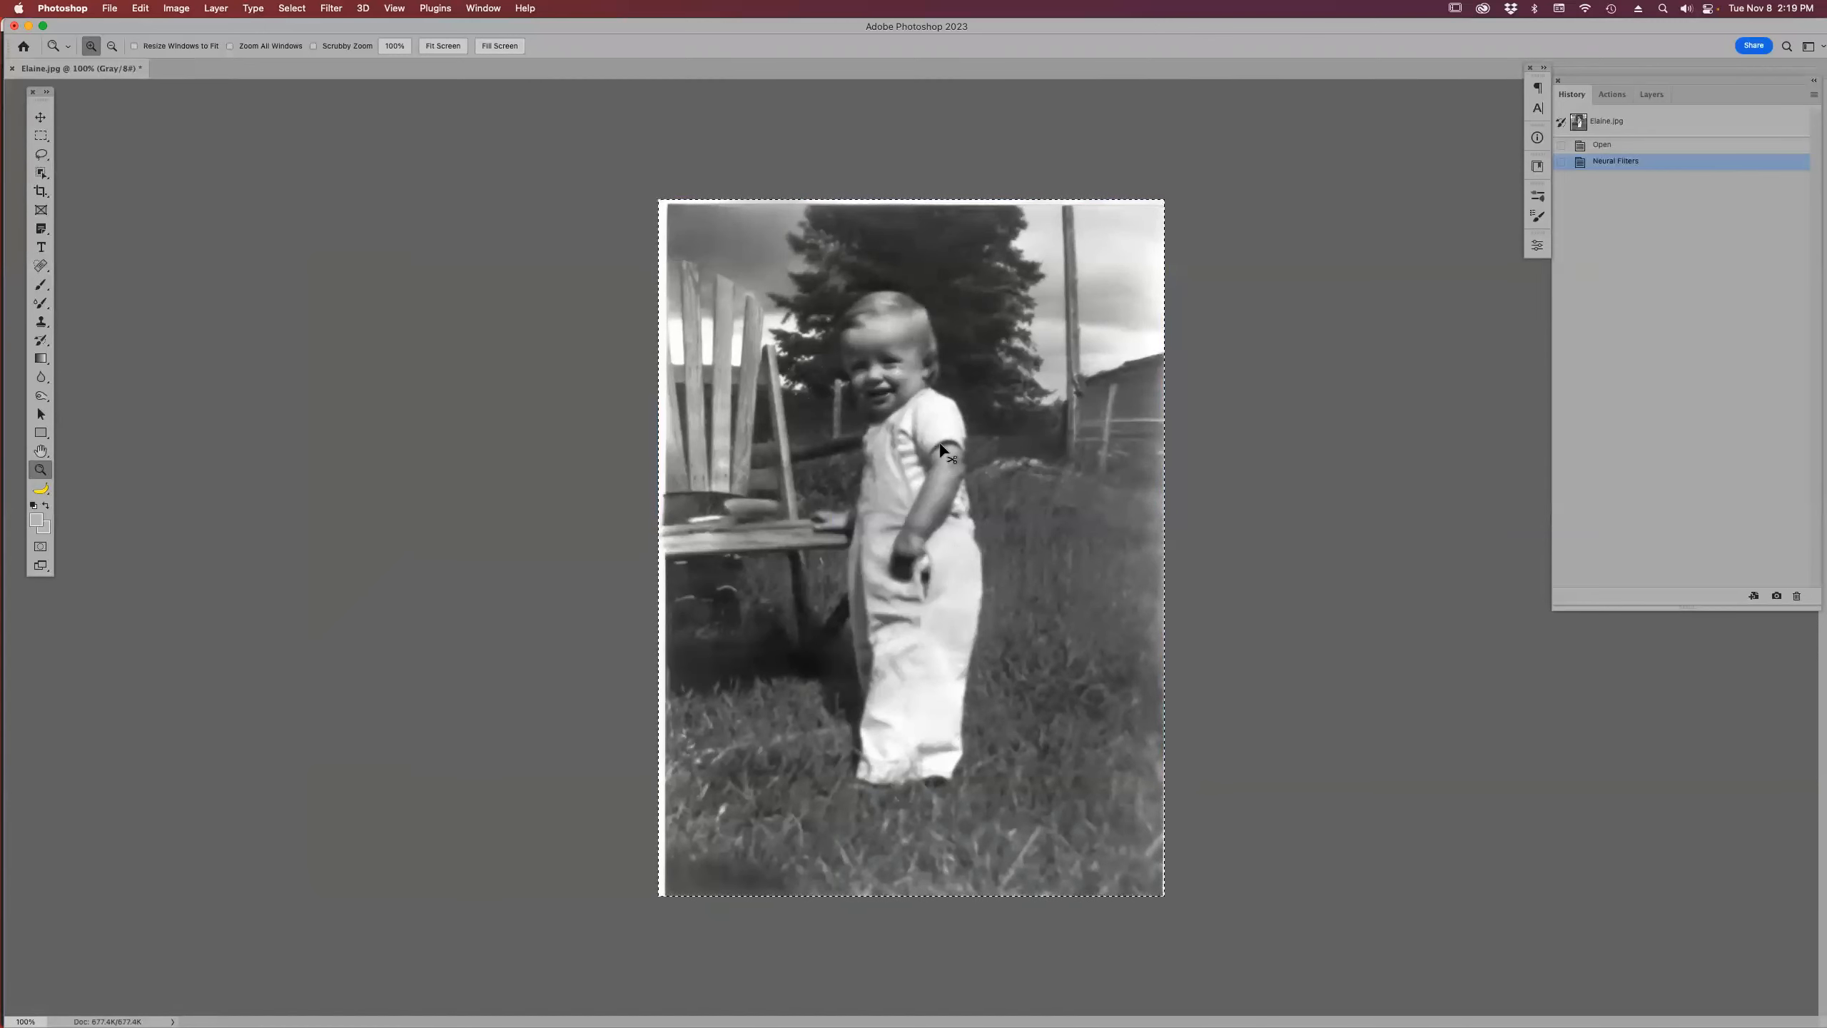
pyautogui.press('super+z')
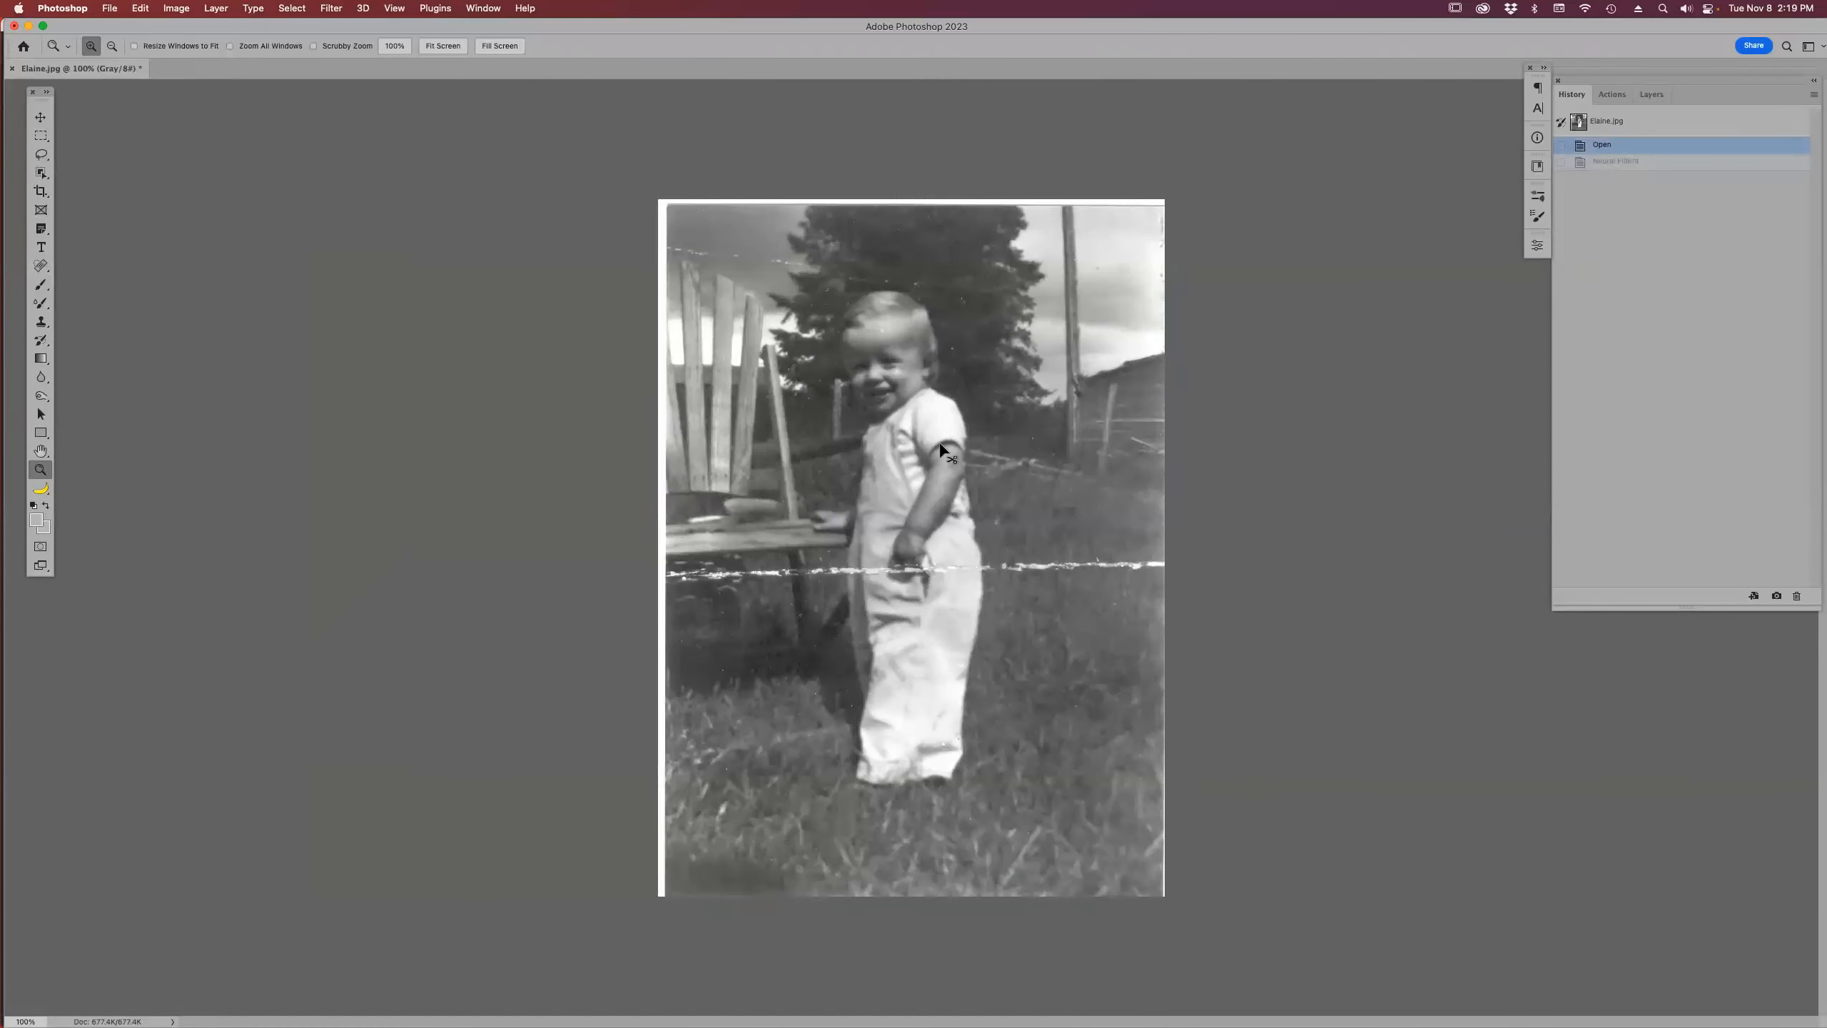
# - Turn on the Photo Restoration neural filter for the toddler photo with Scratch reduction 43 and Enhance face 23
pyautogui.click(336, 8)
pyautogui.click(373, 72)
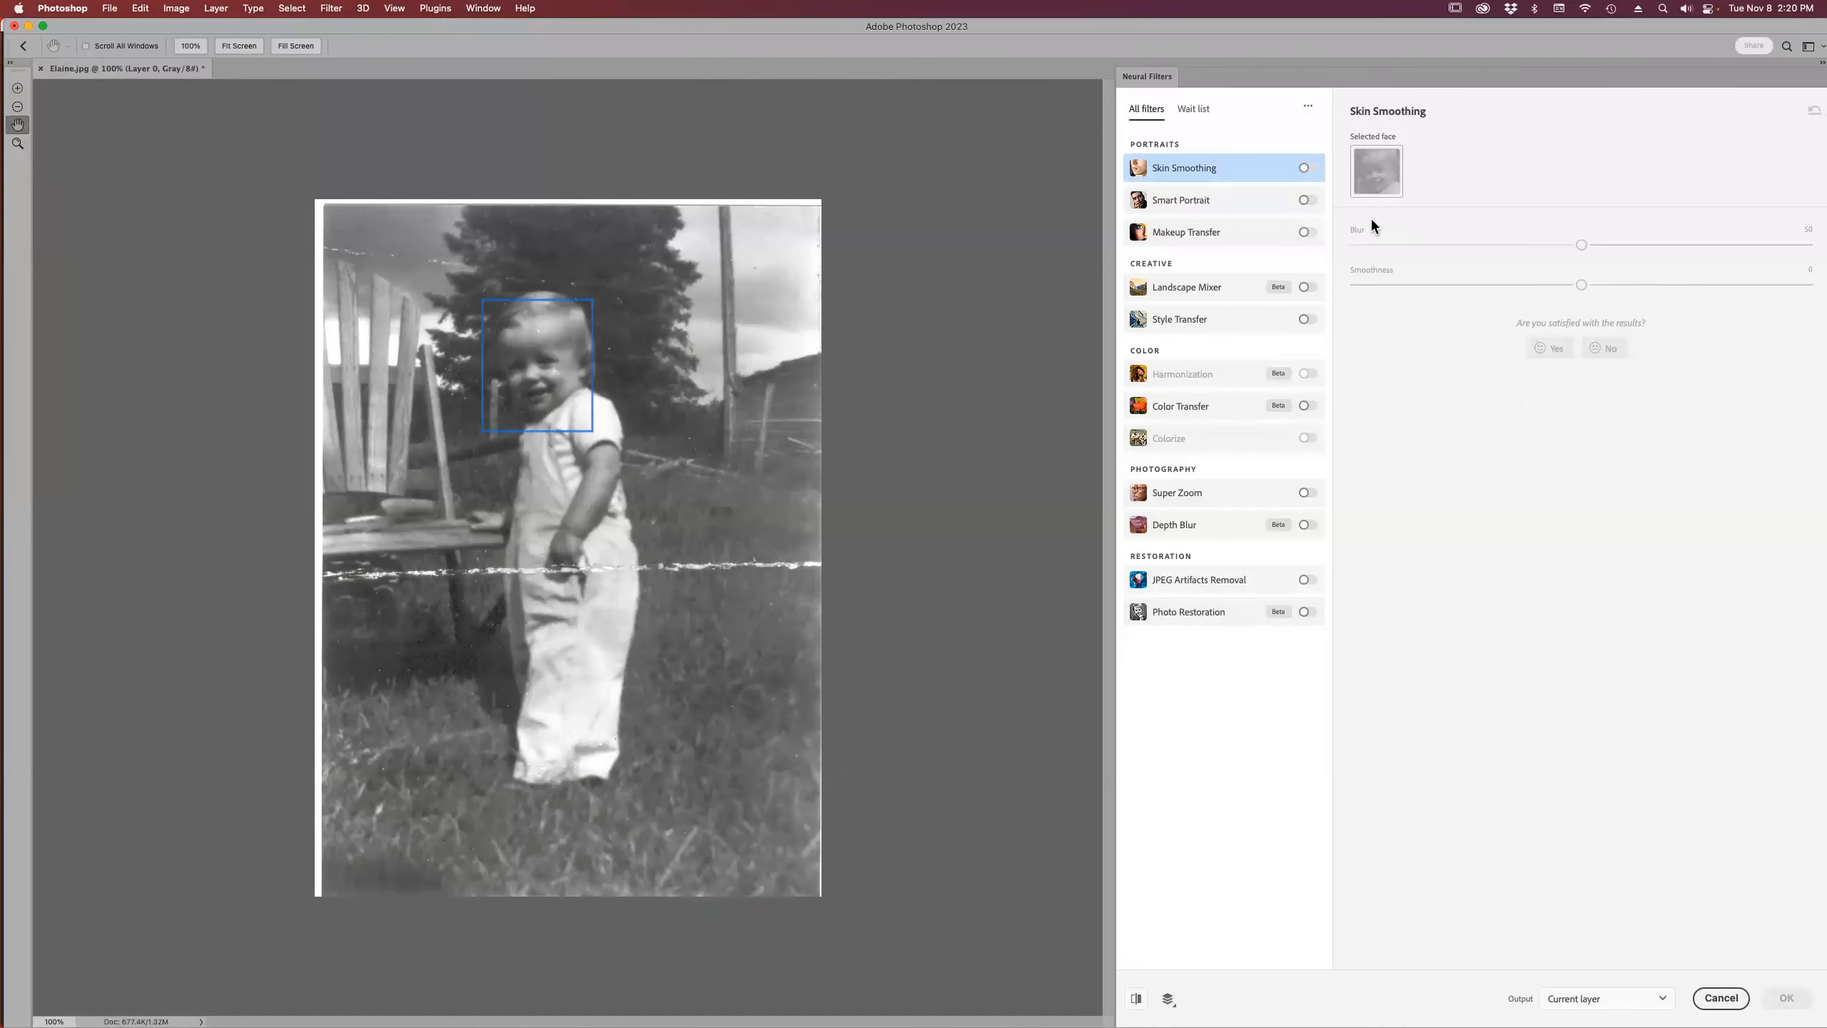
pyautogui.click(1305, 613)
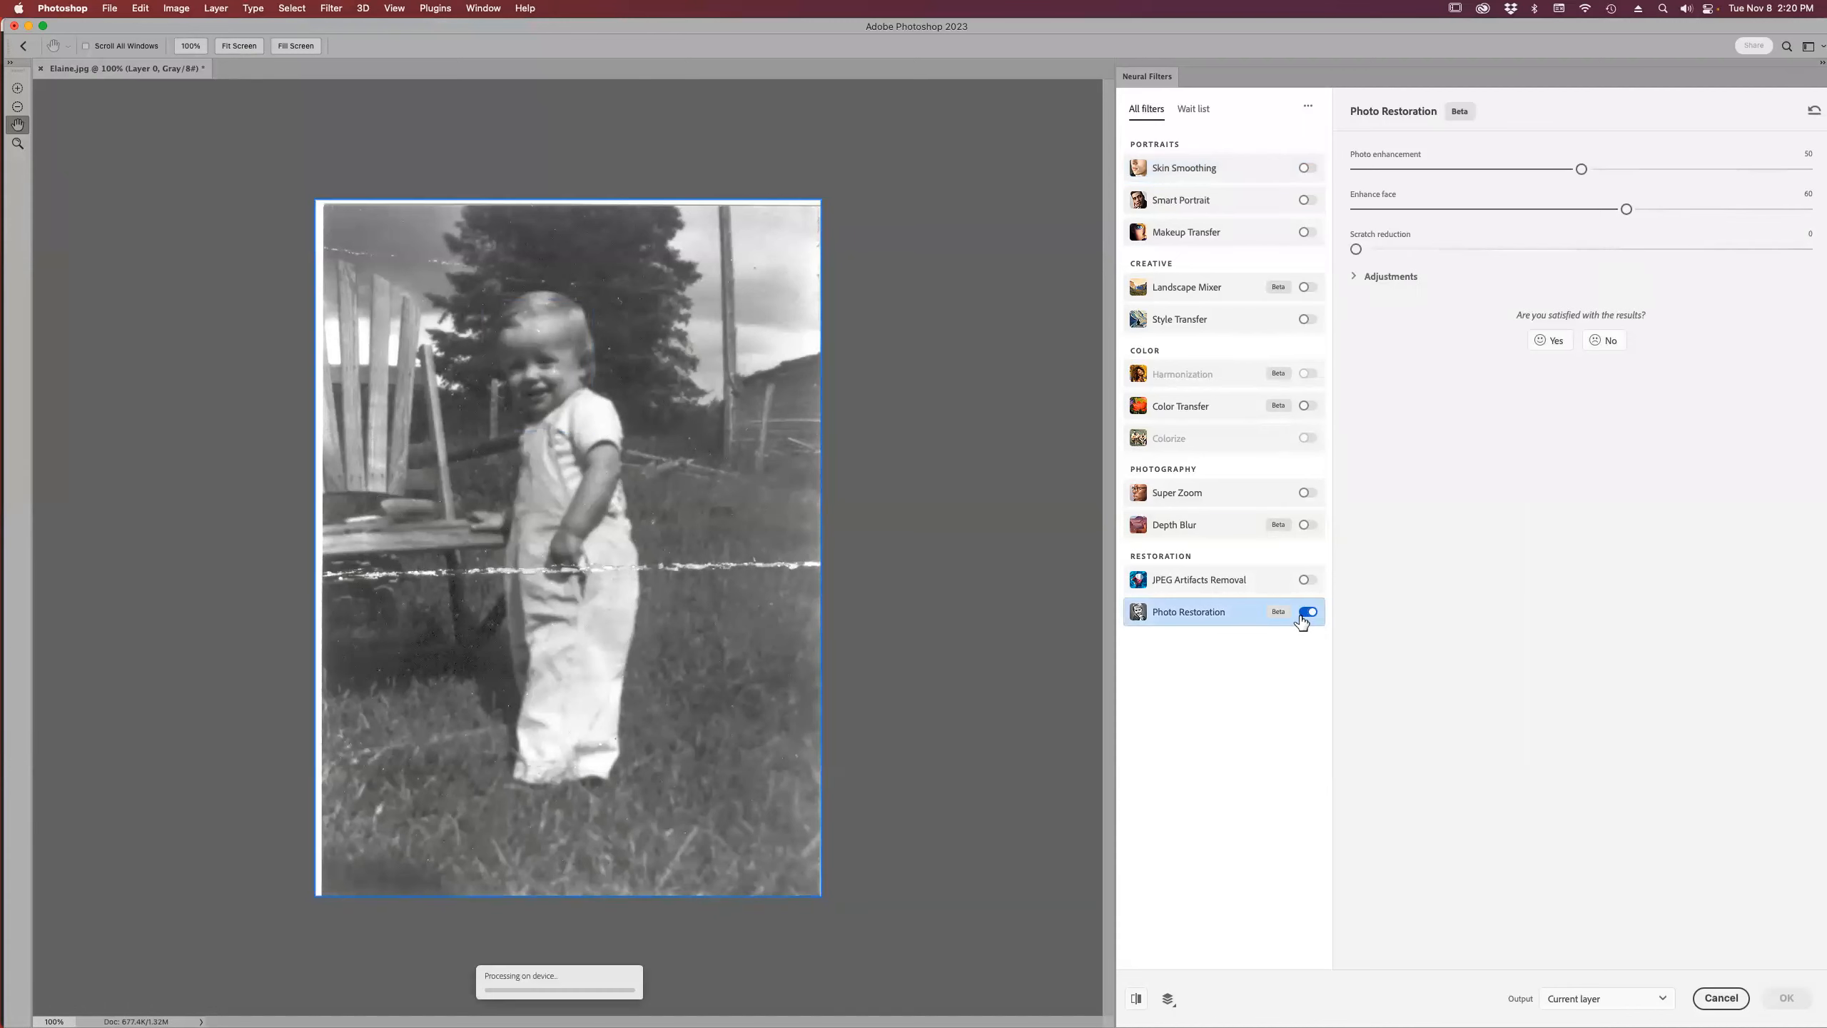
pyautogui.click(1550, 251)
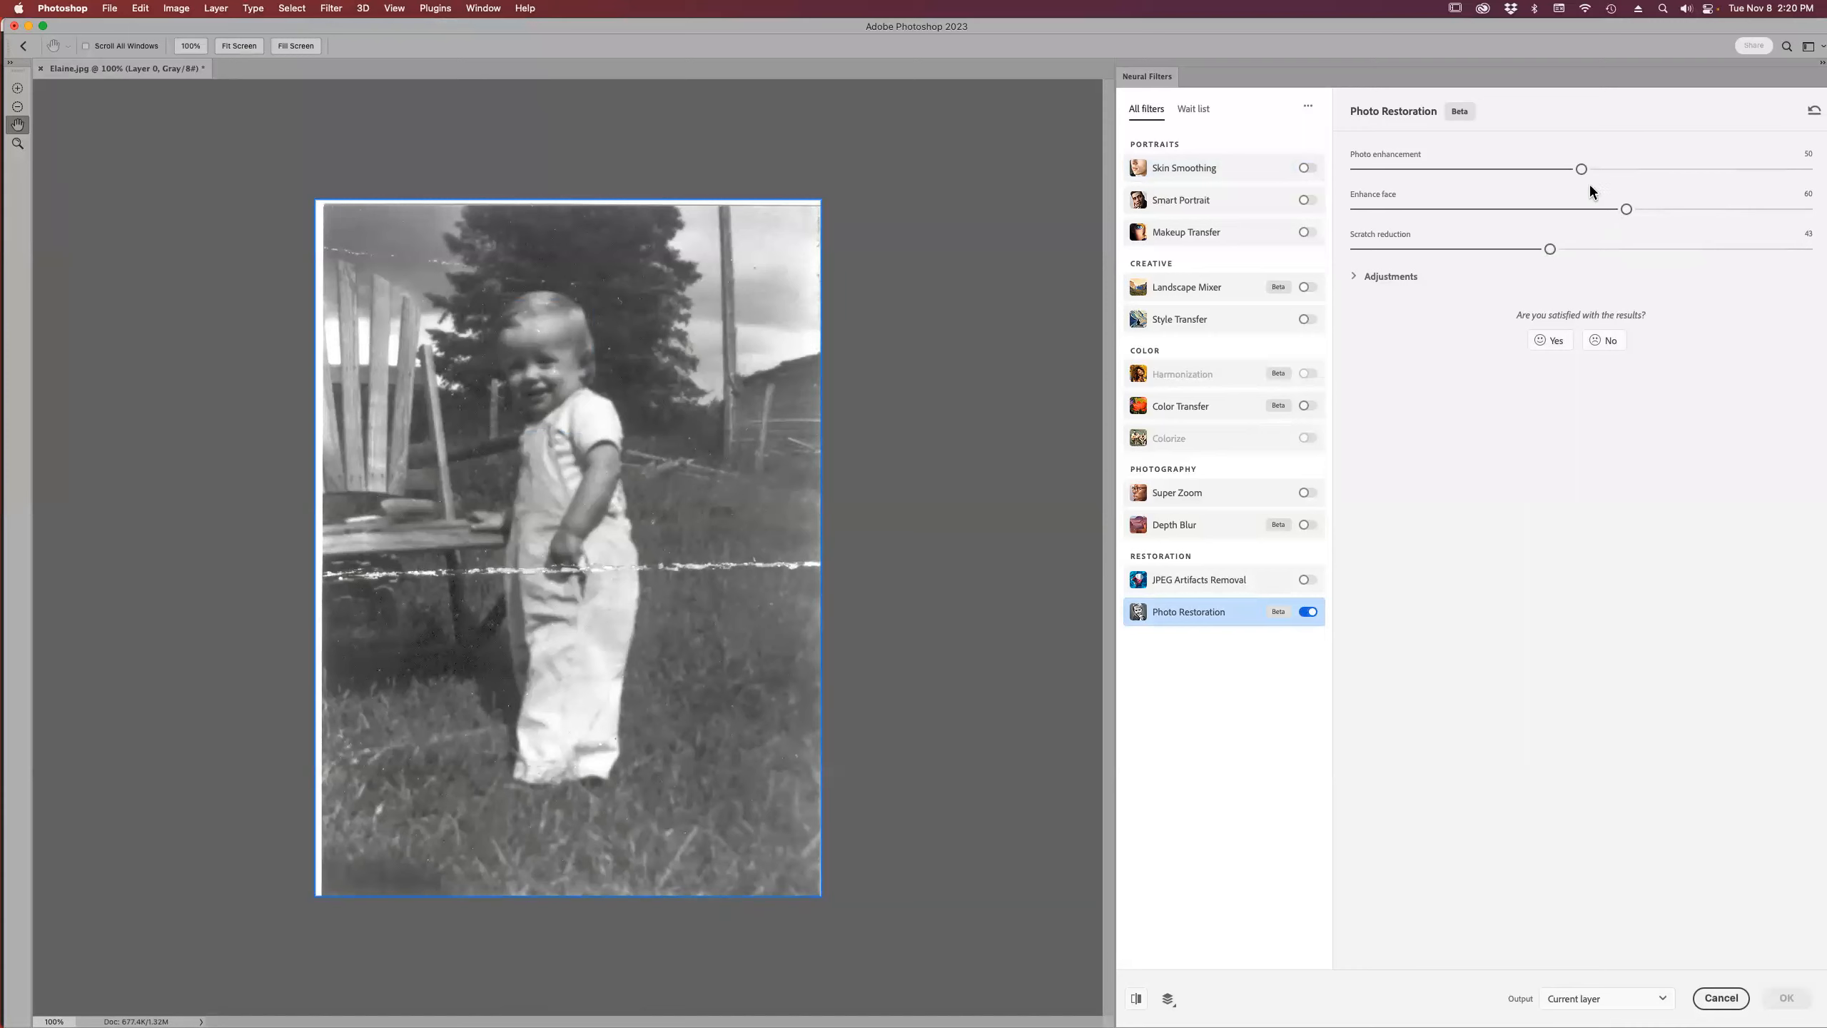
pyautogui.click(1454, 209)
pyautogui.moveTo(1454, 213); pyautogui.dragTo(1459, 213)
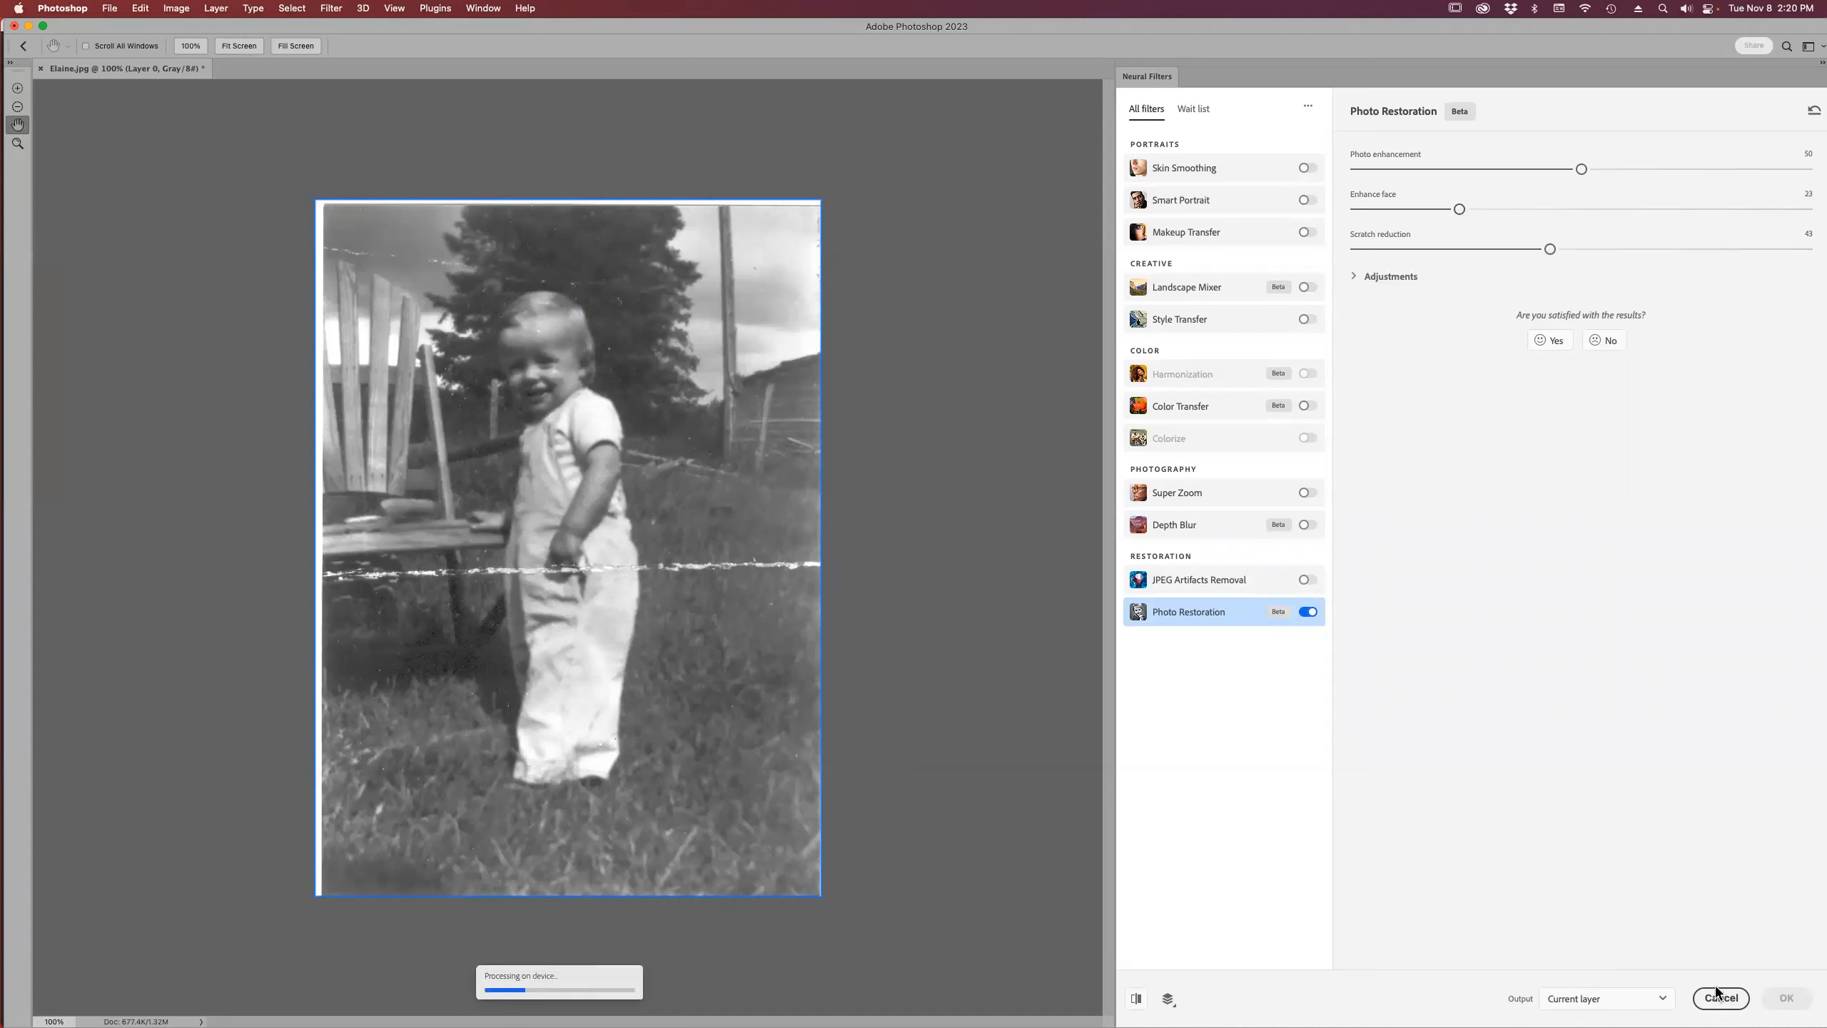
# - Choose a new masked layer as the filter output and apply the Photo Restoration filter
pyautogui.click(1650, 1003)
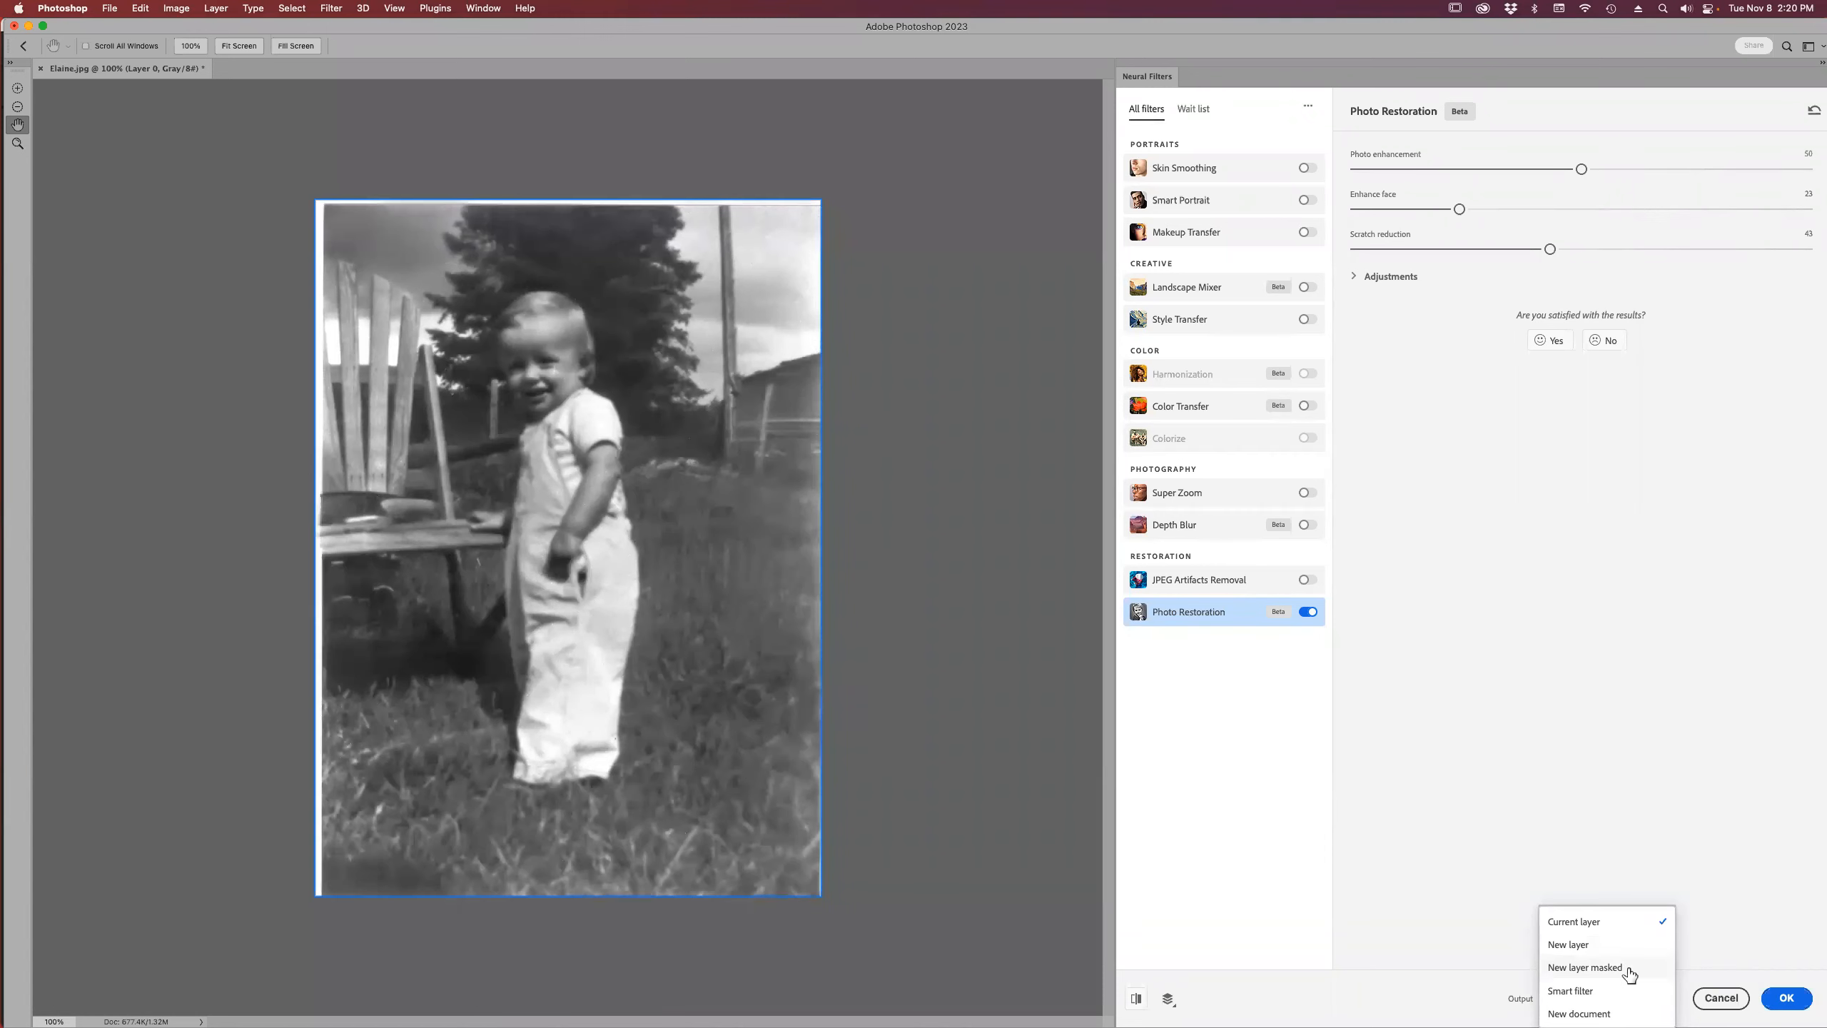
pyautogui.click(1628, 969)
pyautogui.click(1787, 998)
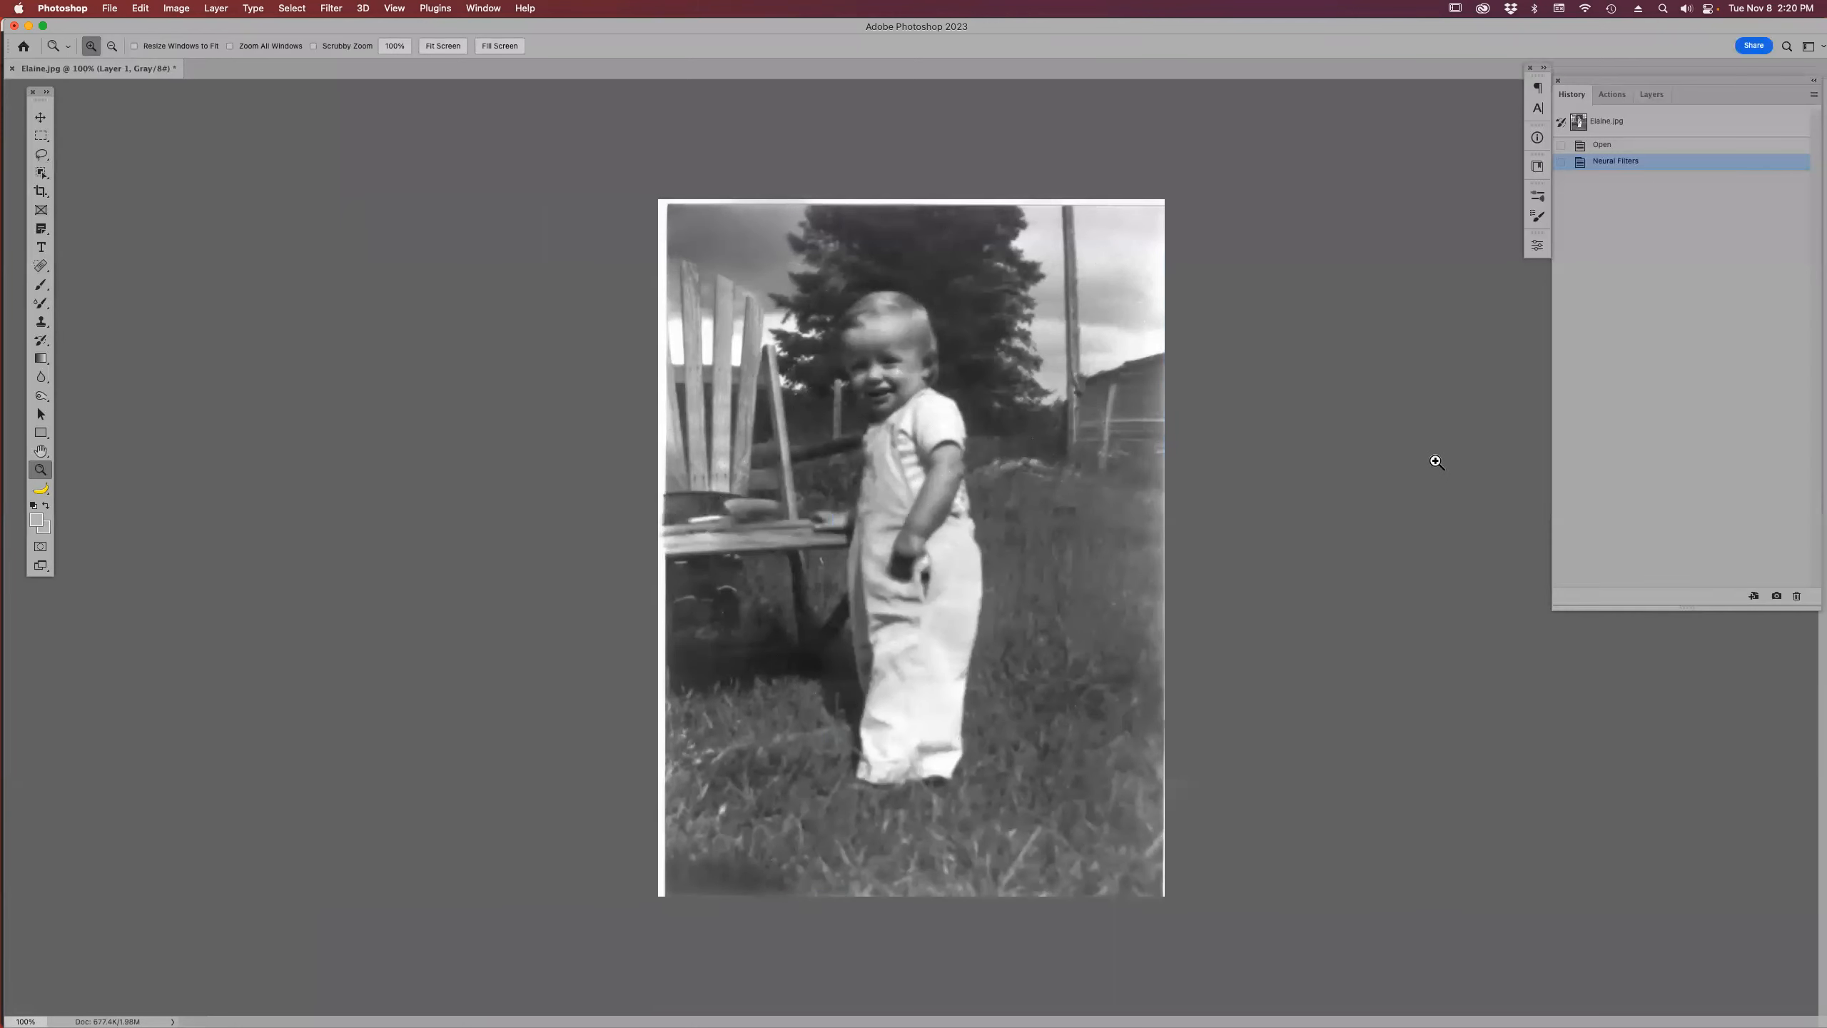
# - Compare the restored masked layer with the original Background by toggling each layer's visibility
pyautogui.click(1655, 99)
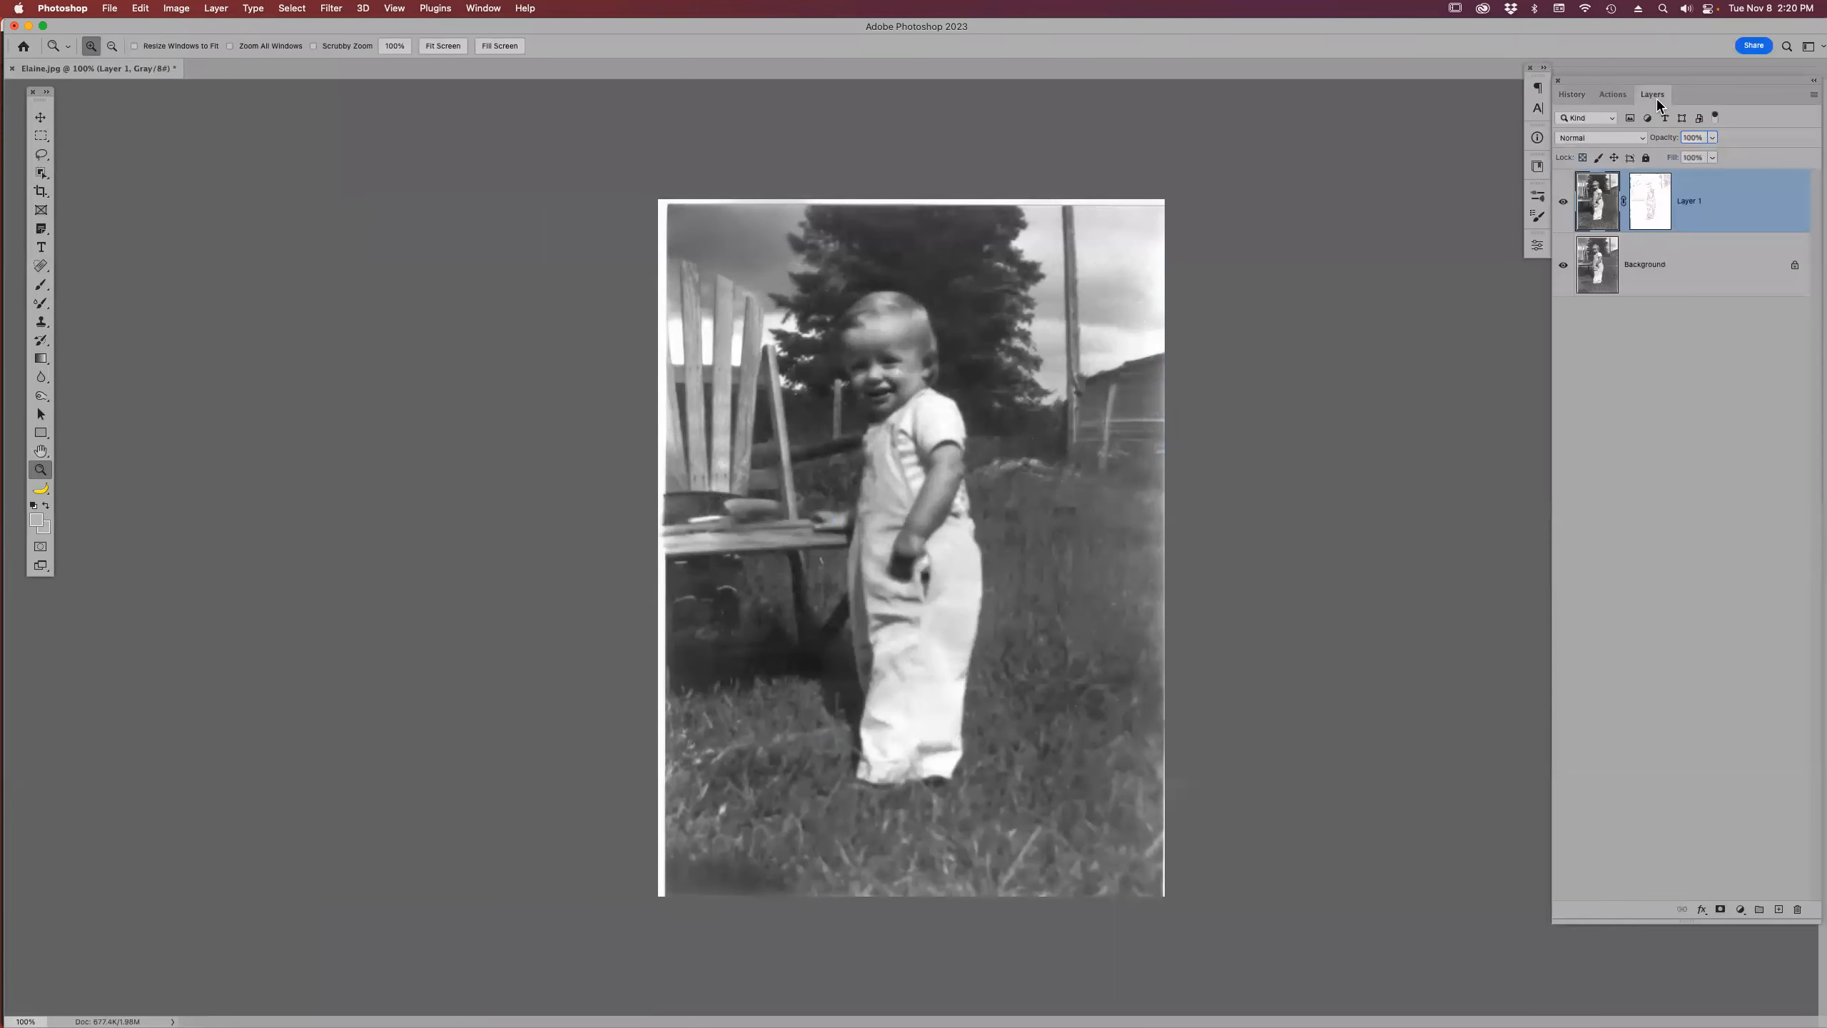
pyautogui.click(1563, 264)
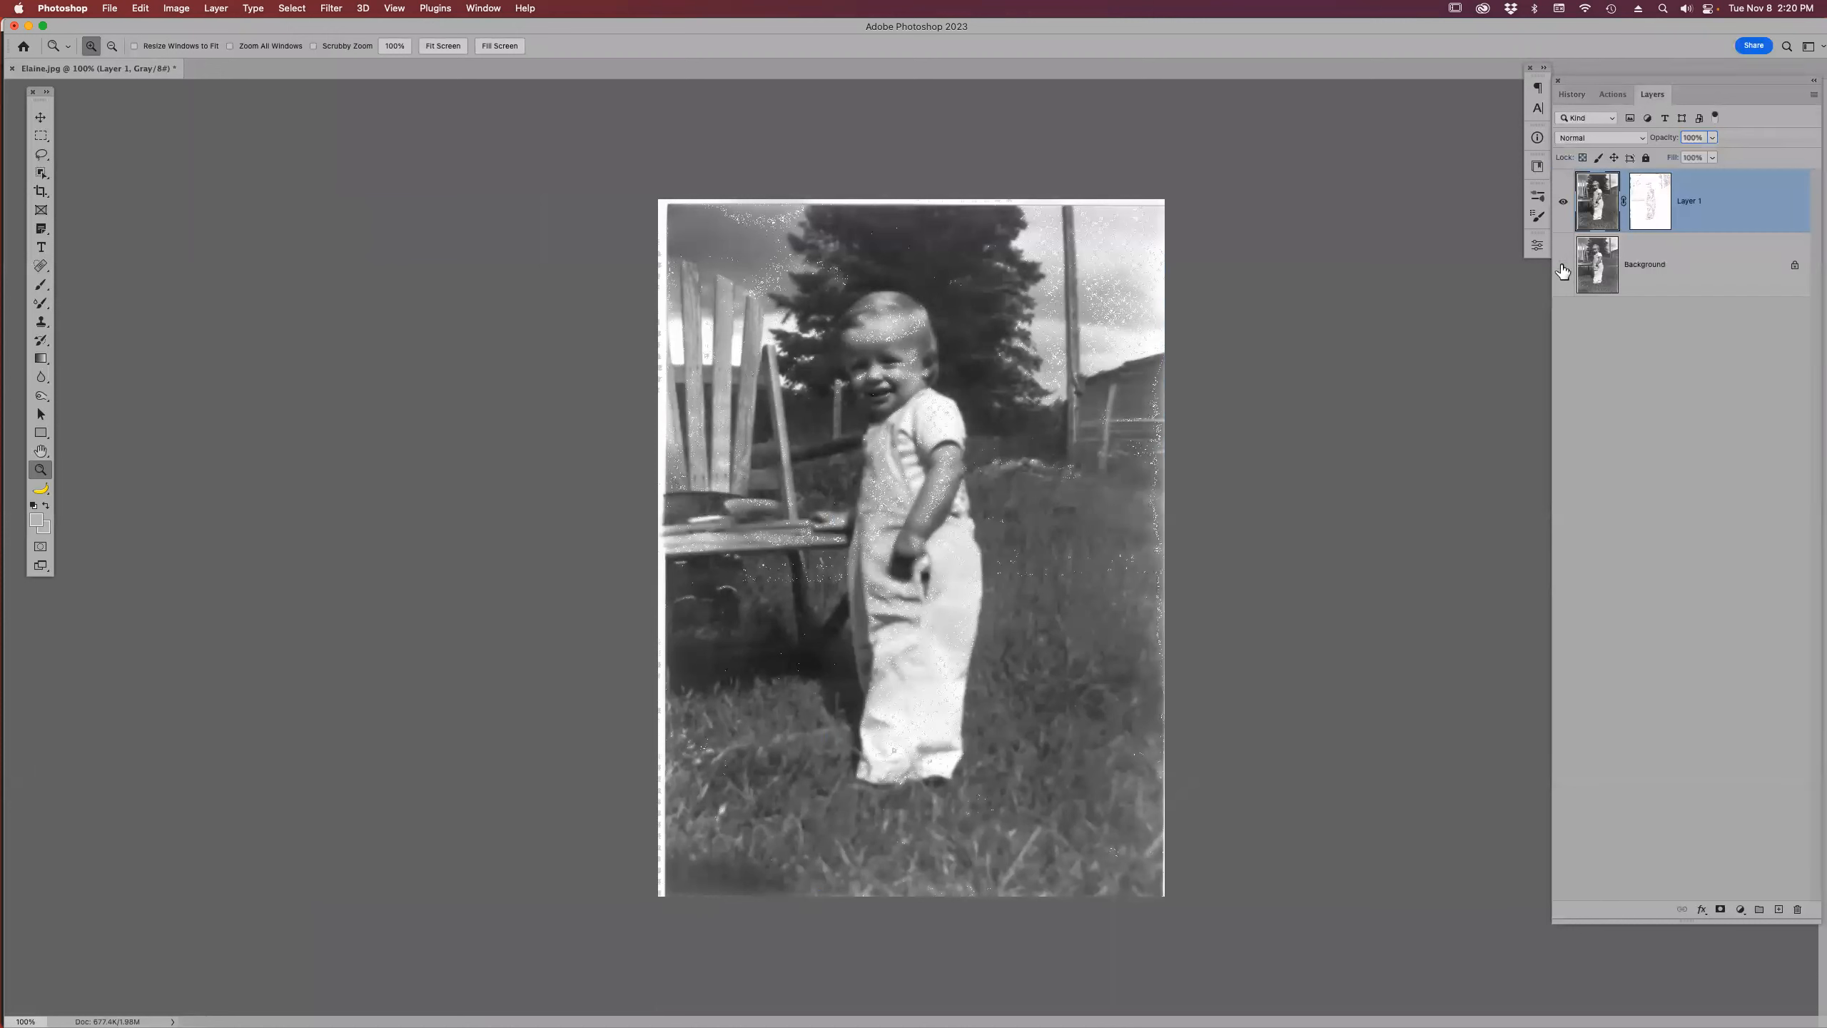
pyautogui.click(1561, 267)
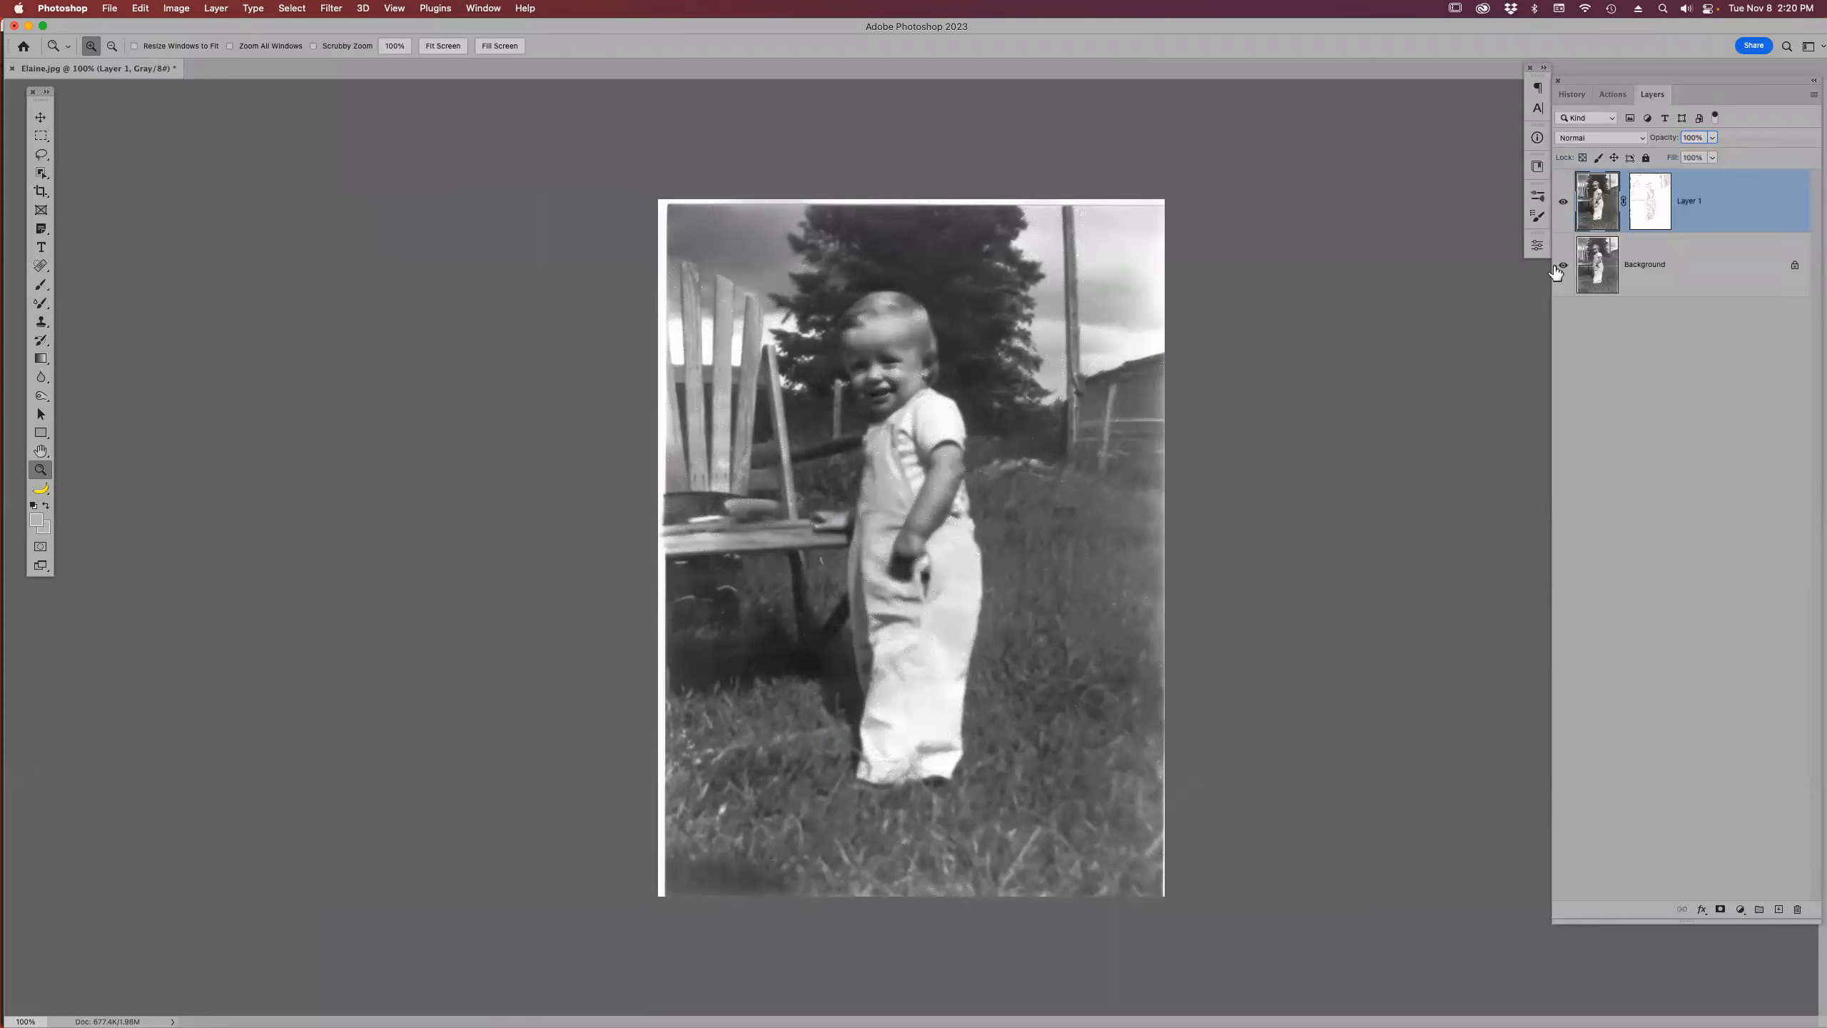
pyautogui.click(1564, 204)
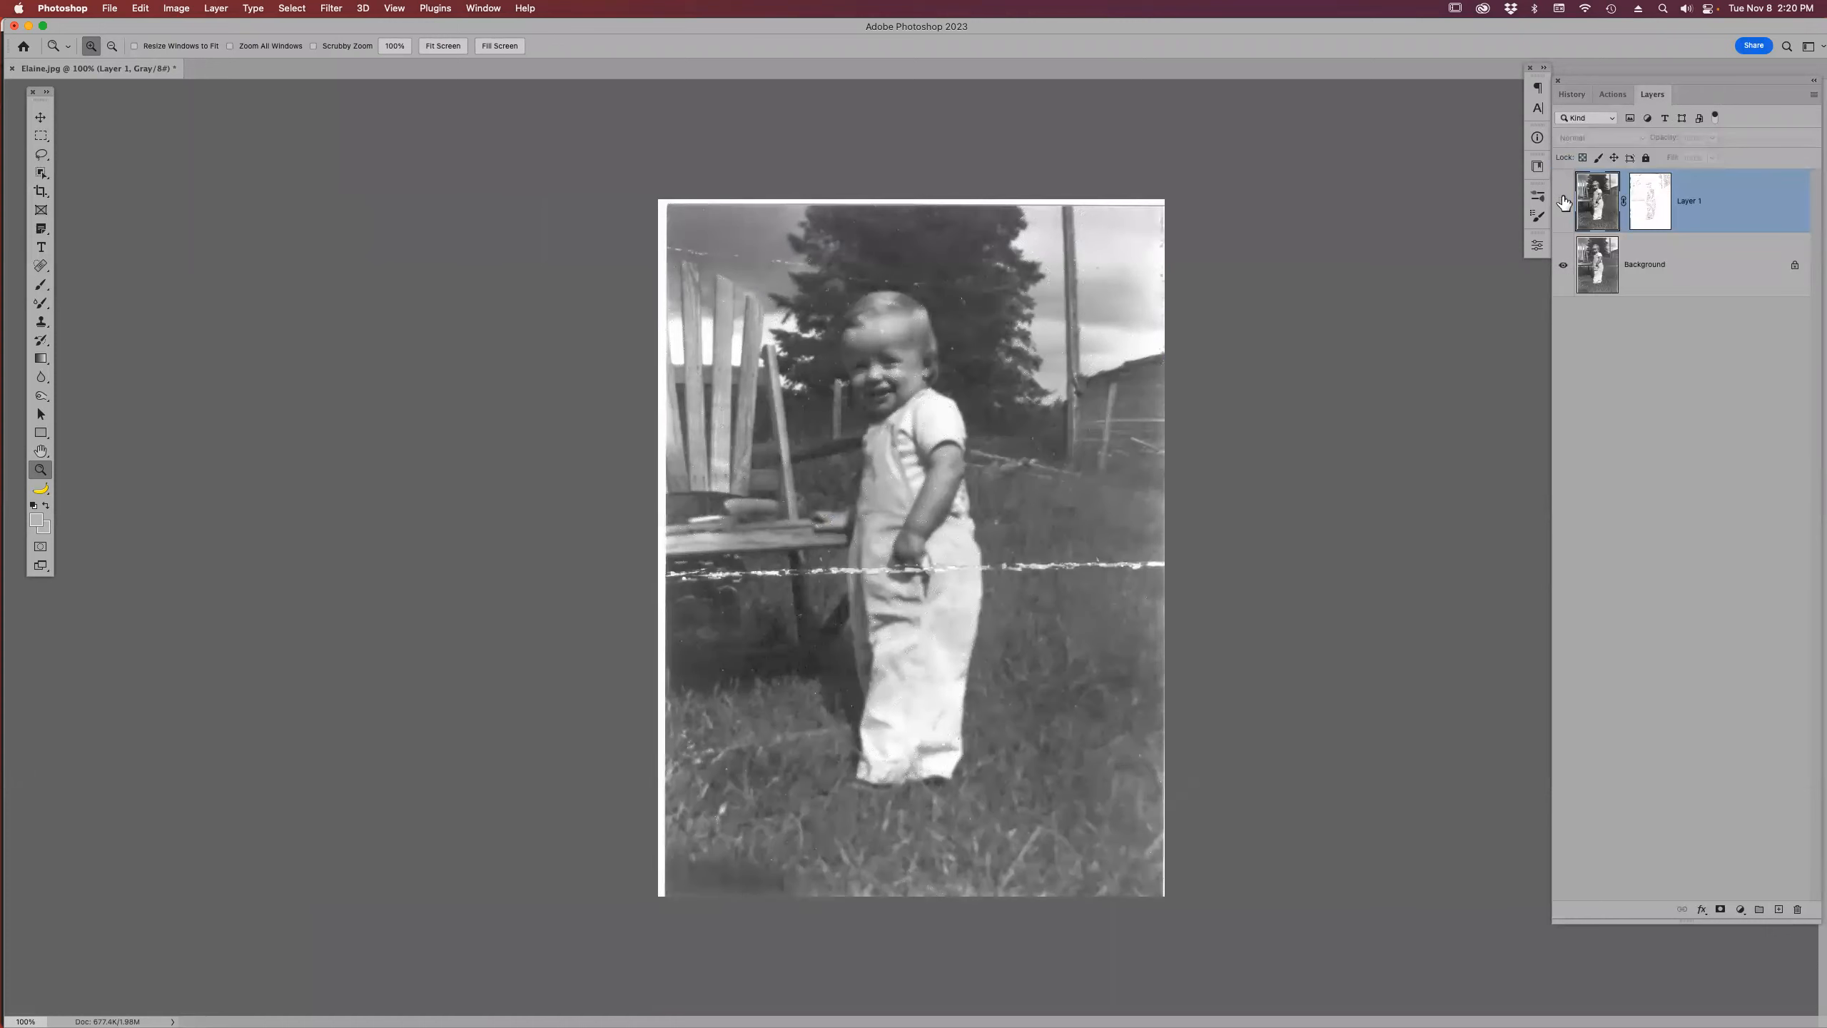
pyautogui.click(1564, 203)
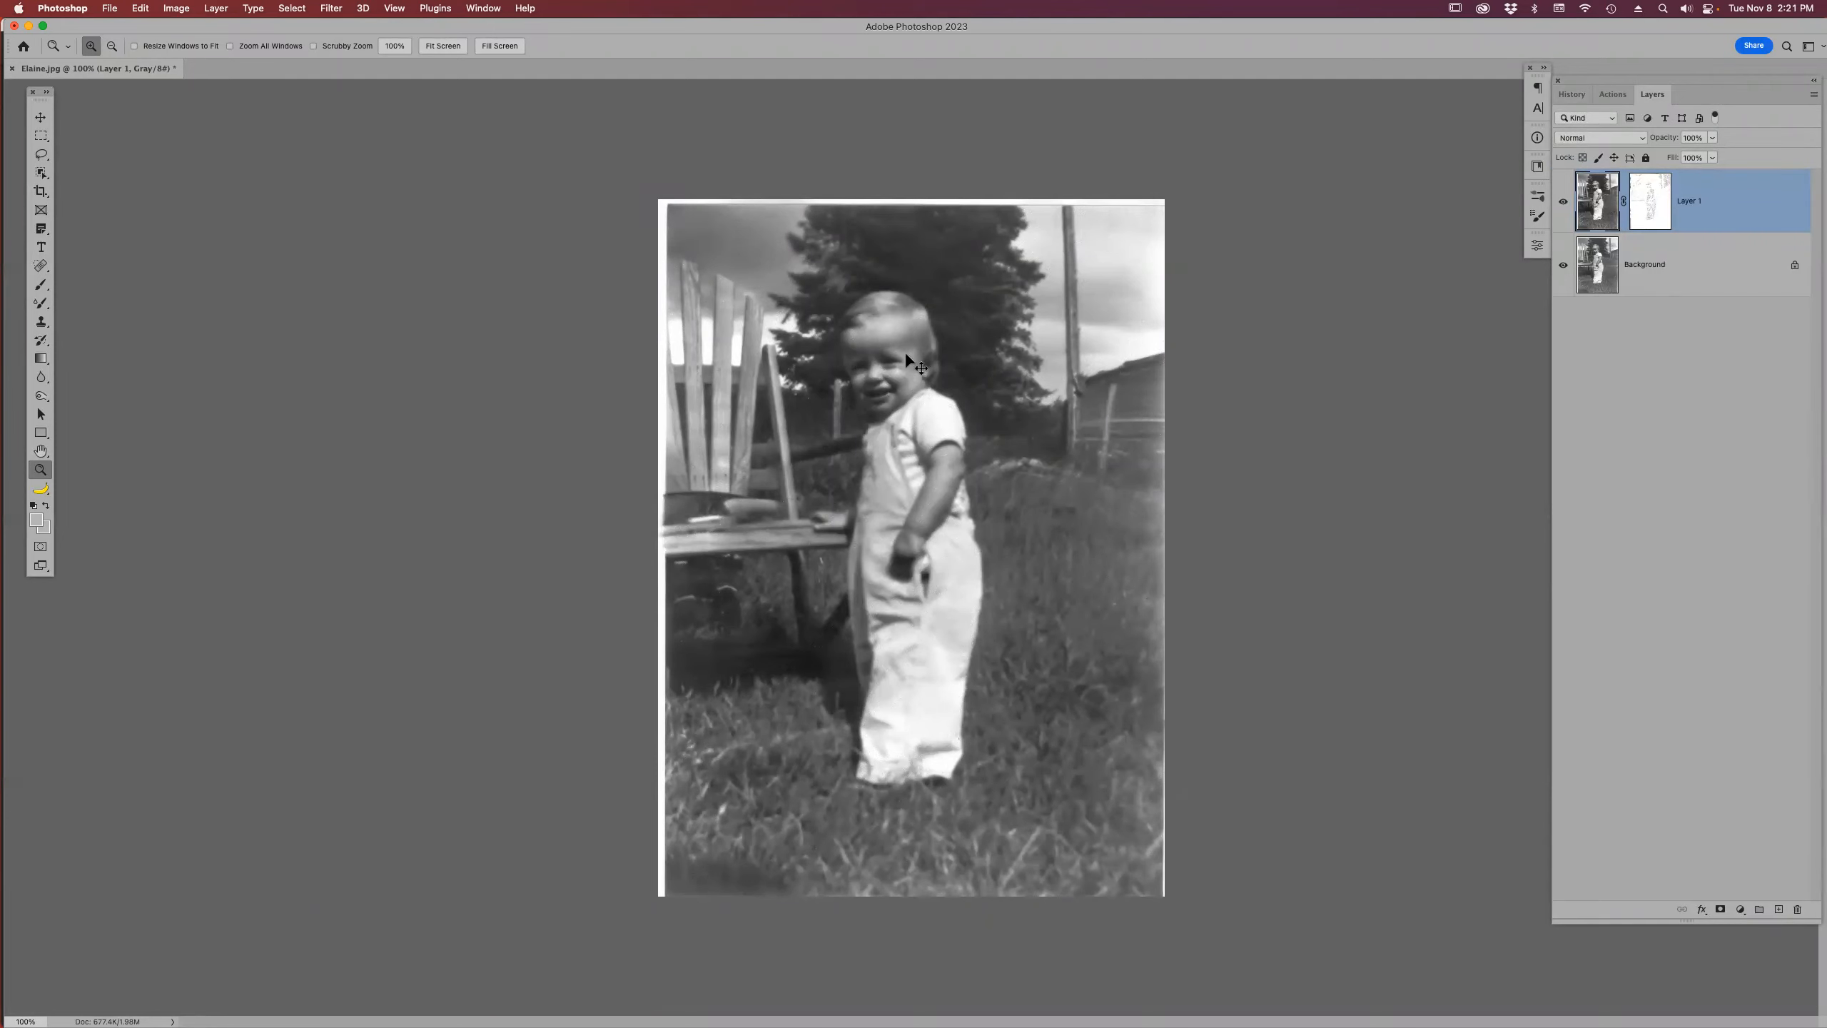
# - Close the restored toddler photo without saving the changes
pyautogui.press('super+w')
pyautogui.click(928, 407)
pyautogui.press('super+w')
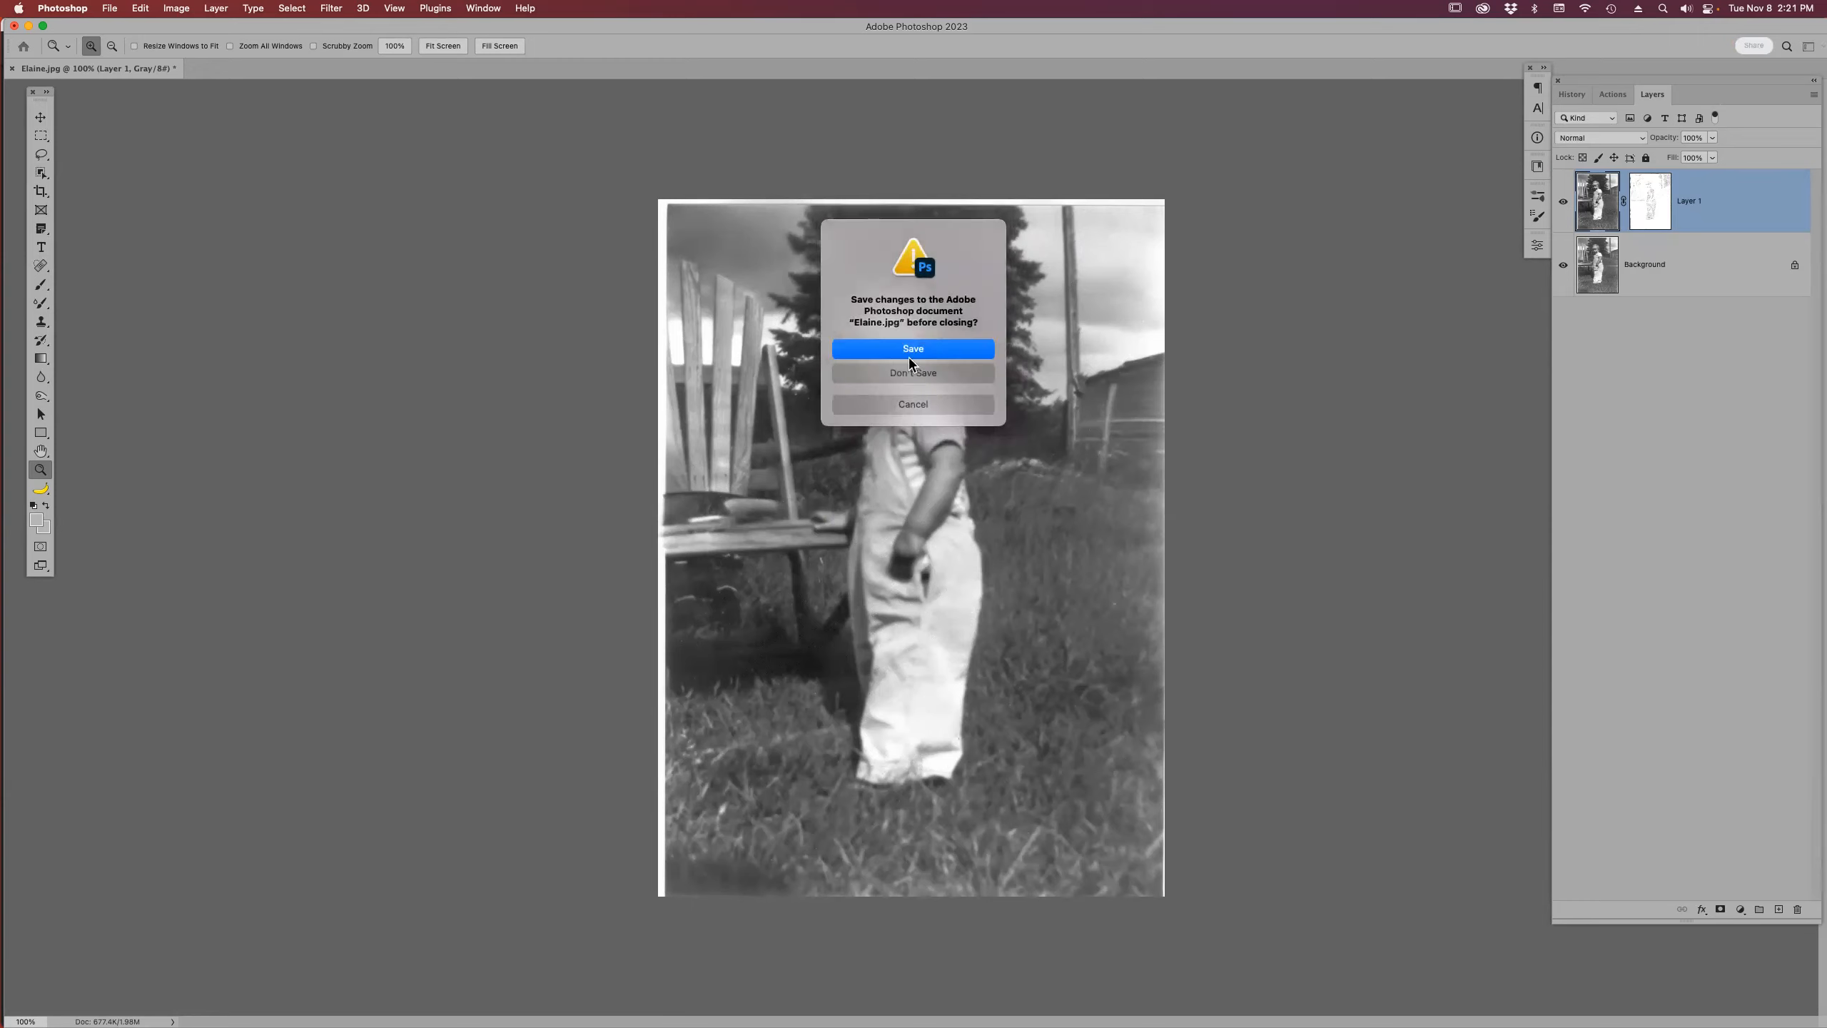
pyautogui.click(942, 371)
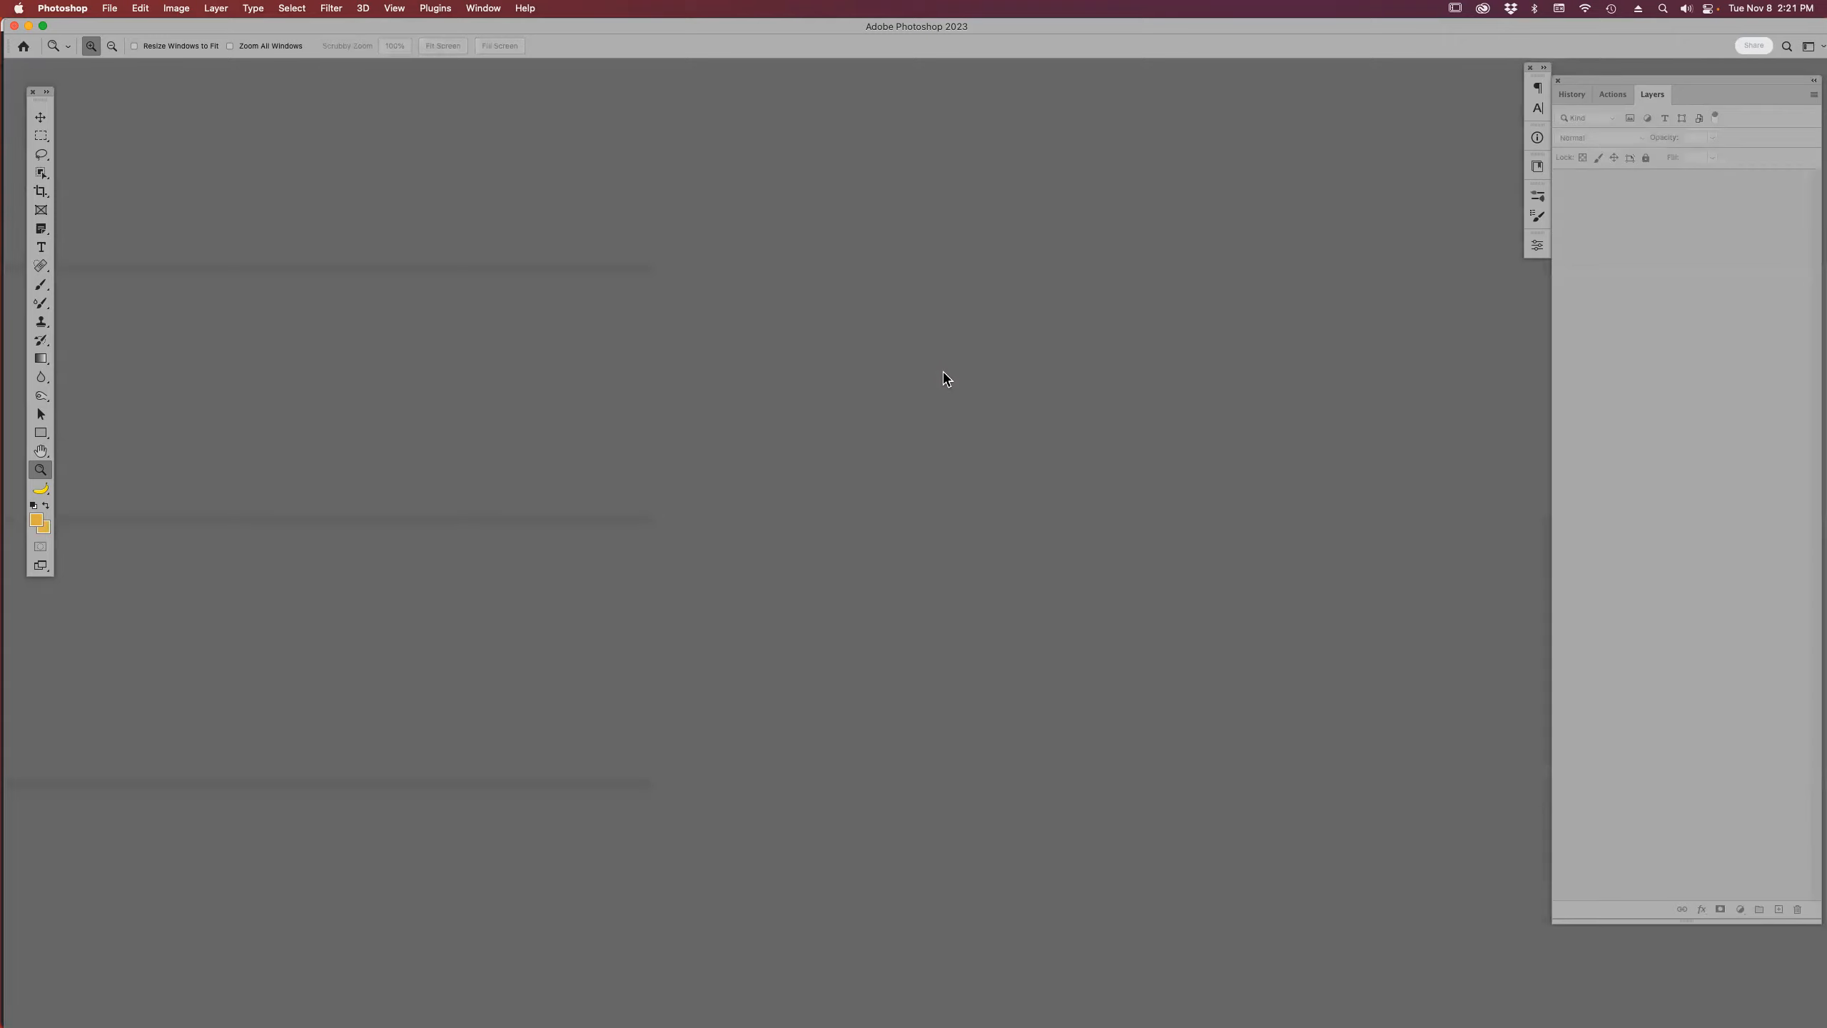
# - Switch to Adobe Bridge and open the scan of four faded photos, OLD 1.jpg, in Photoshop
pyautogui.press('super+Tab')
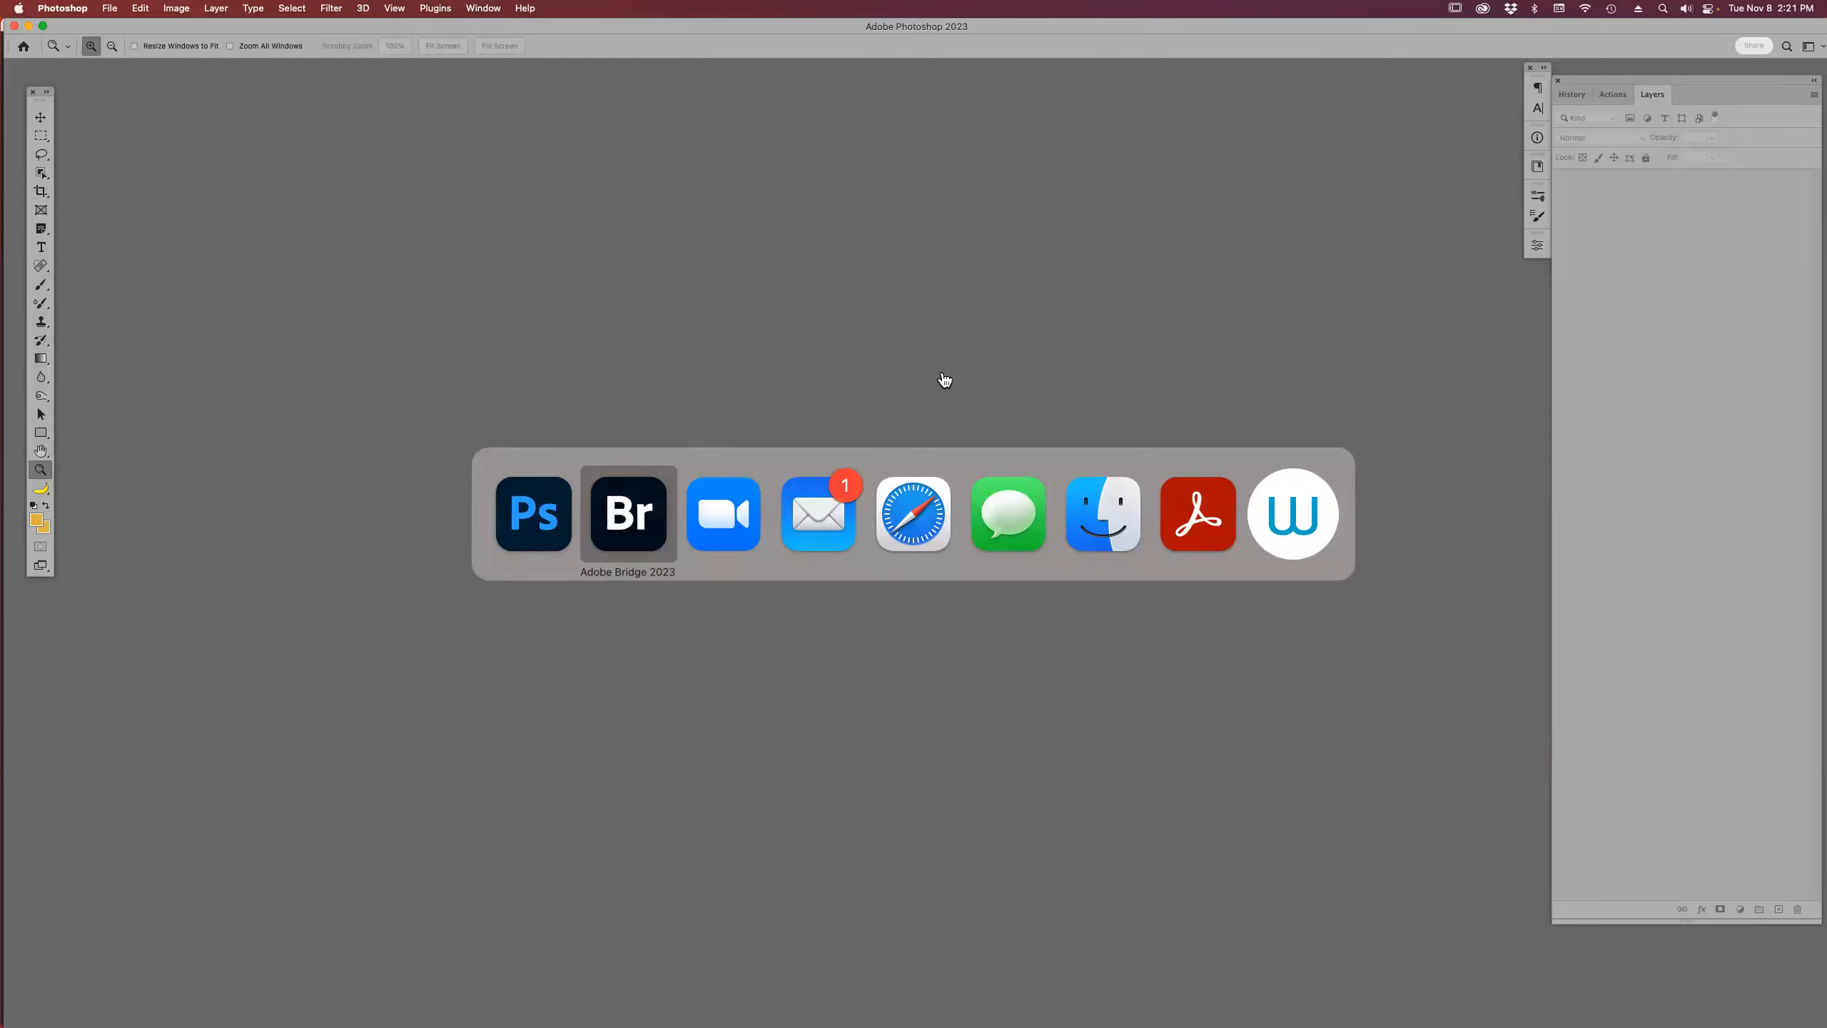
pyautogui.scroll(-2, 1734, 479)
pyautogui.scroll(-3, 1733, 479)
pyautogui.scroll(3, 1698, 457)
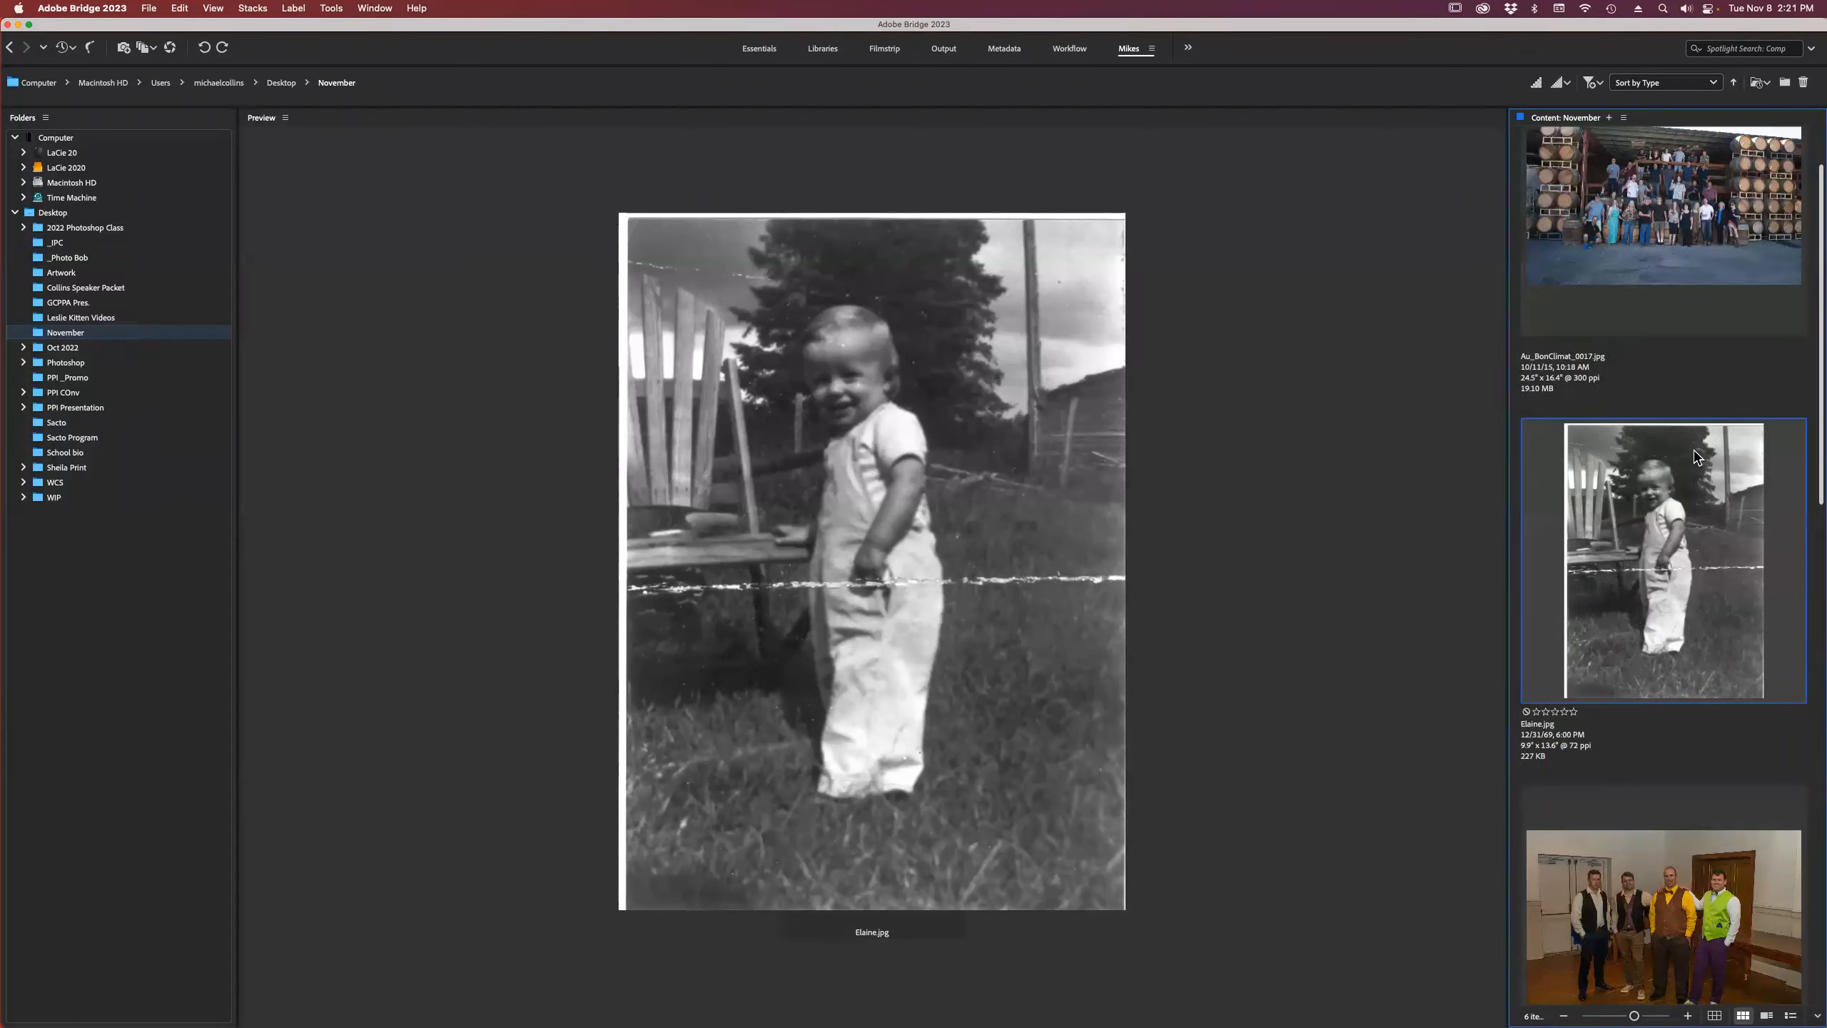
pyautogui.scroll(-15, 1698, 456)
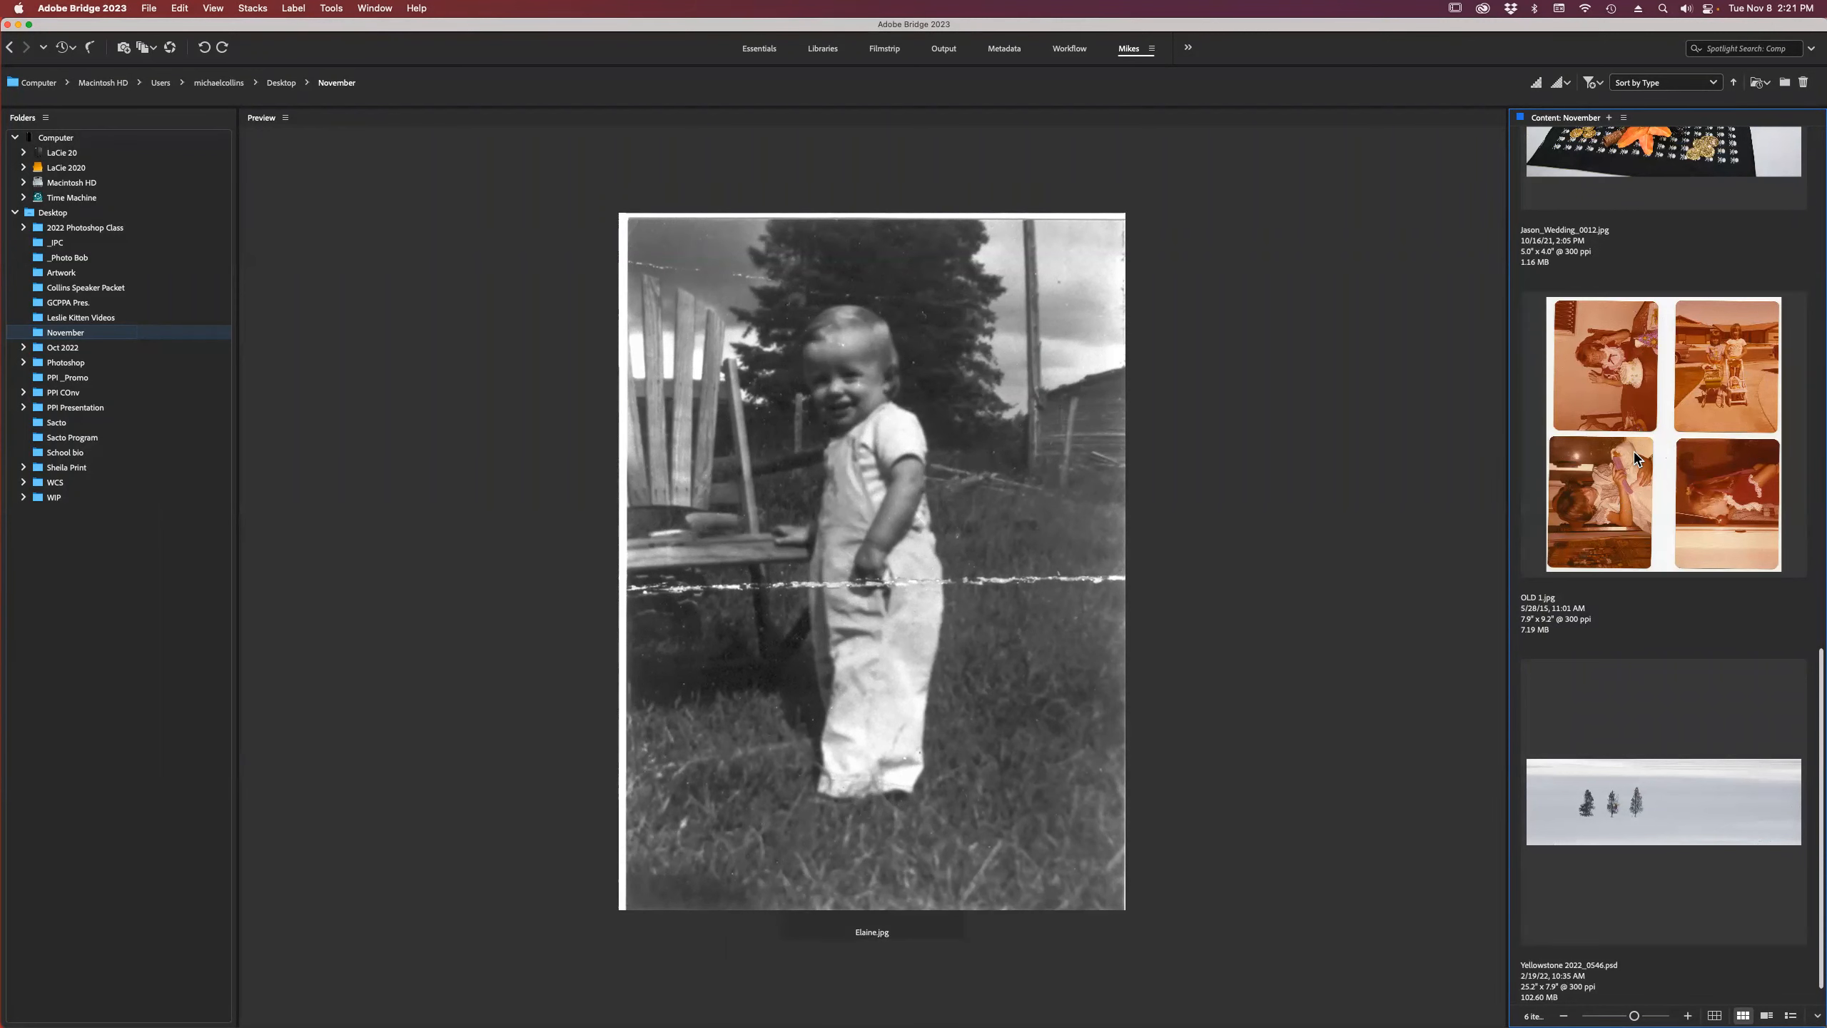
pyautogui.click(1634, 449)
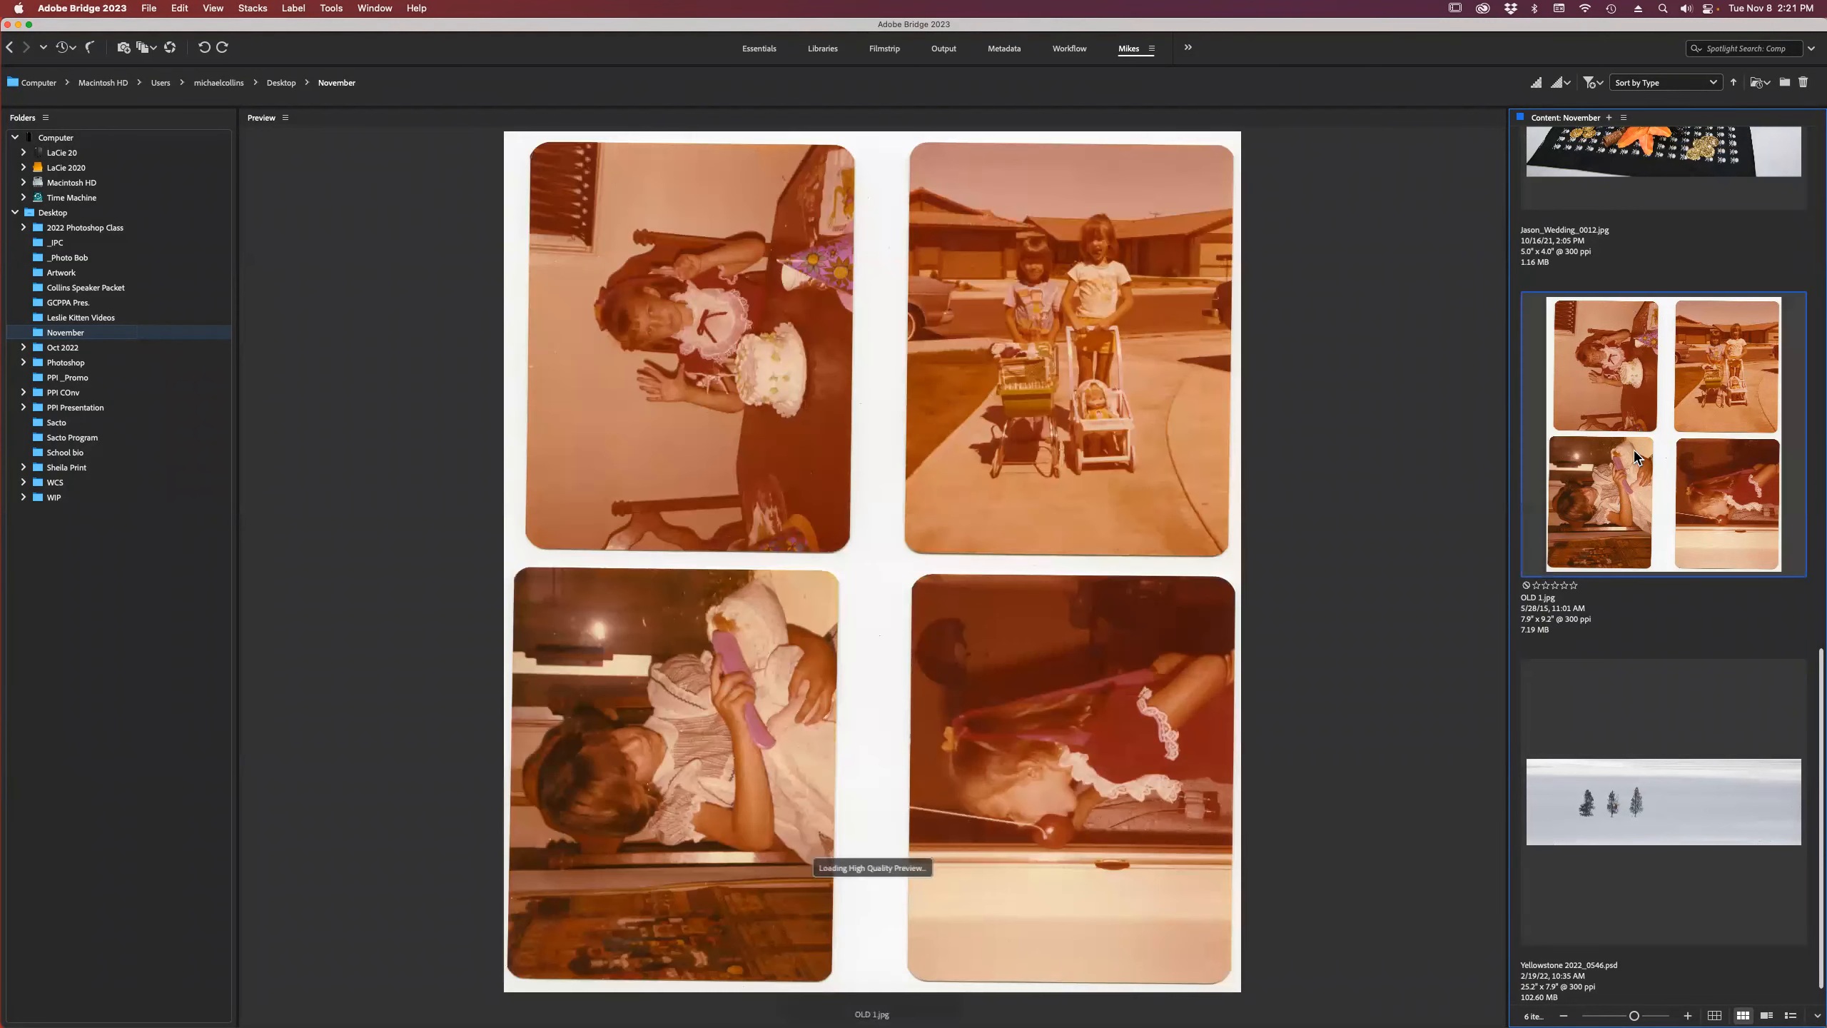
pyautogui.doubleClick(1625, 424)
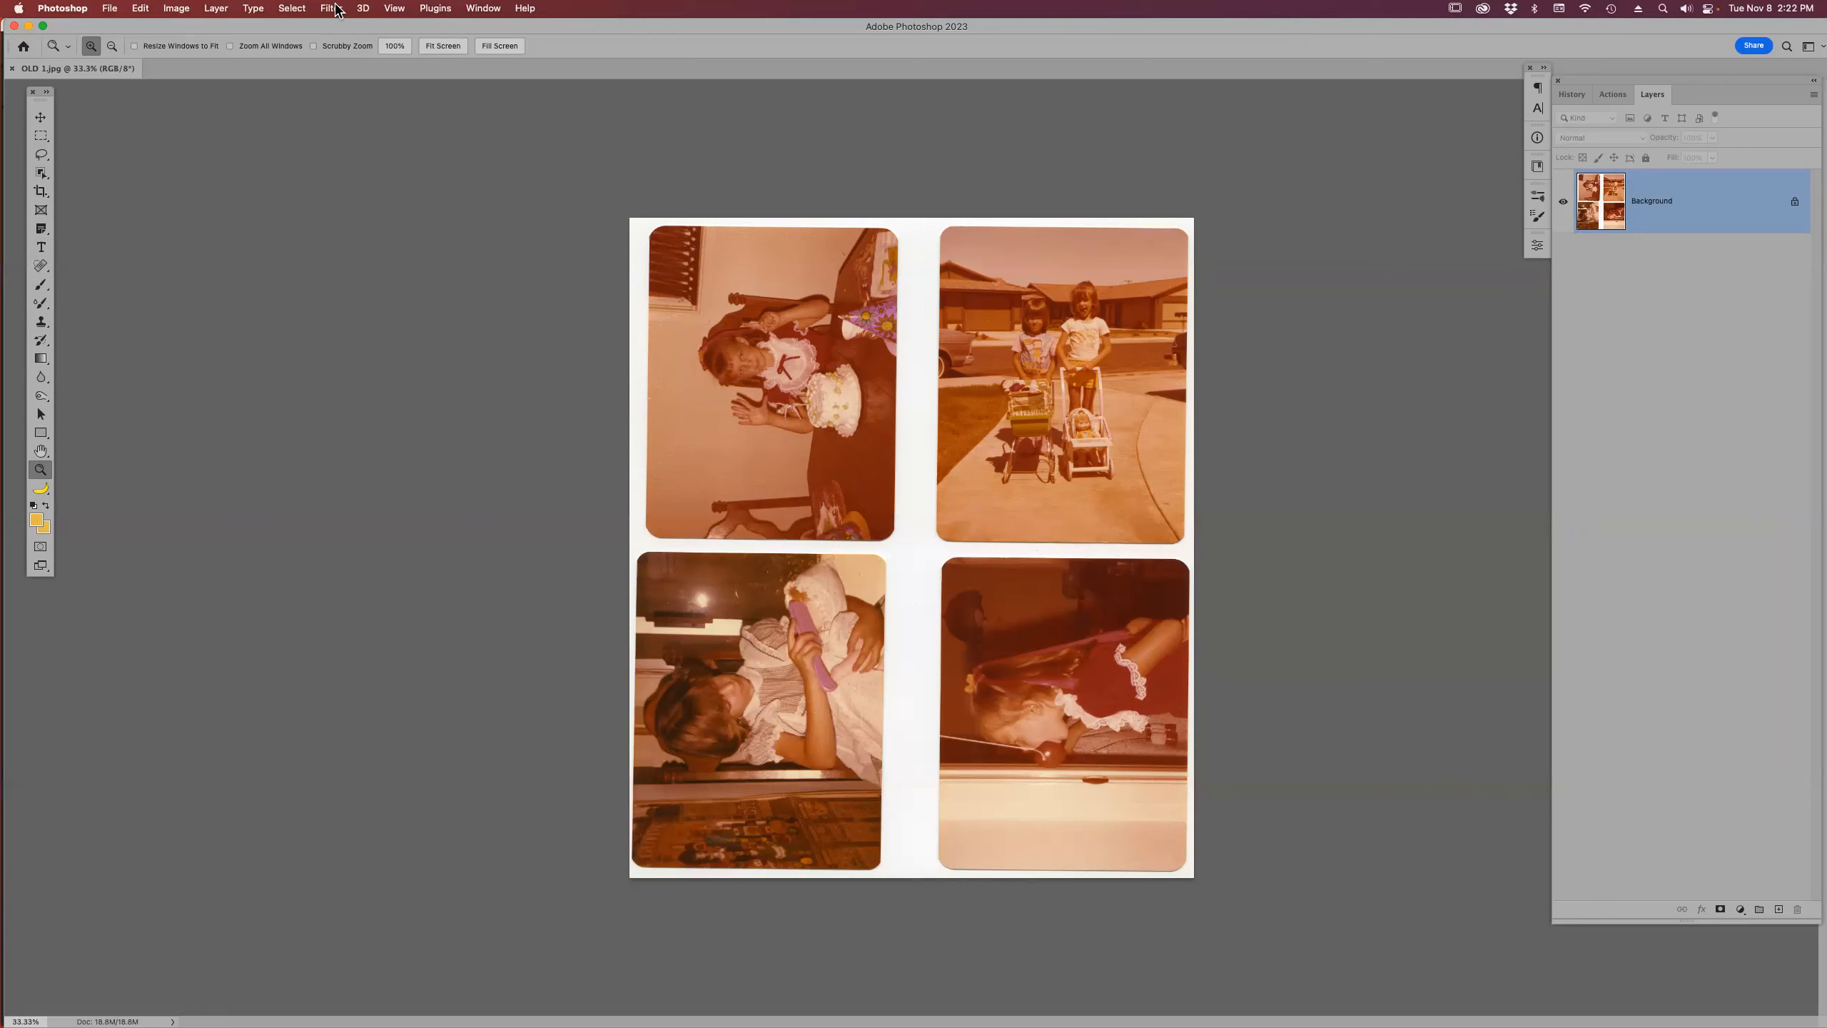
# - Apply Auto Color to the scan of the four faded photos
pyautogui.click(184, 9)
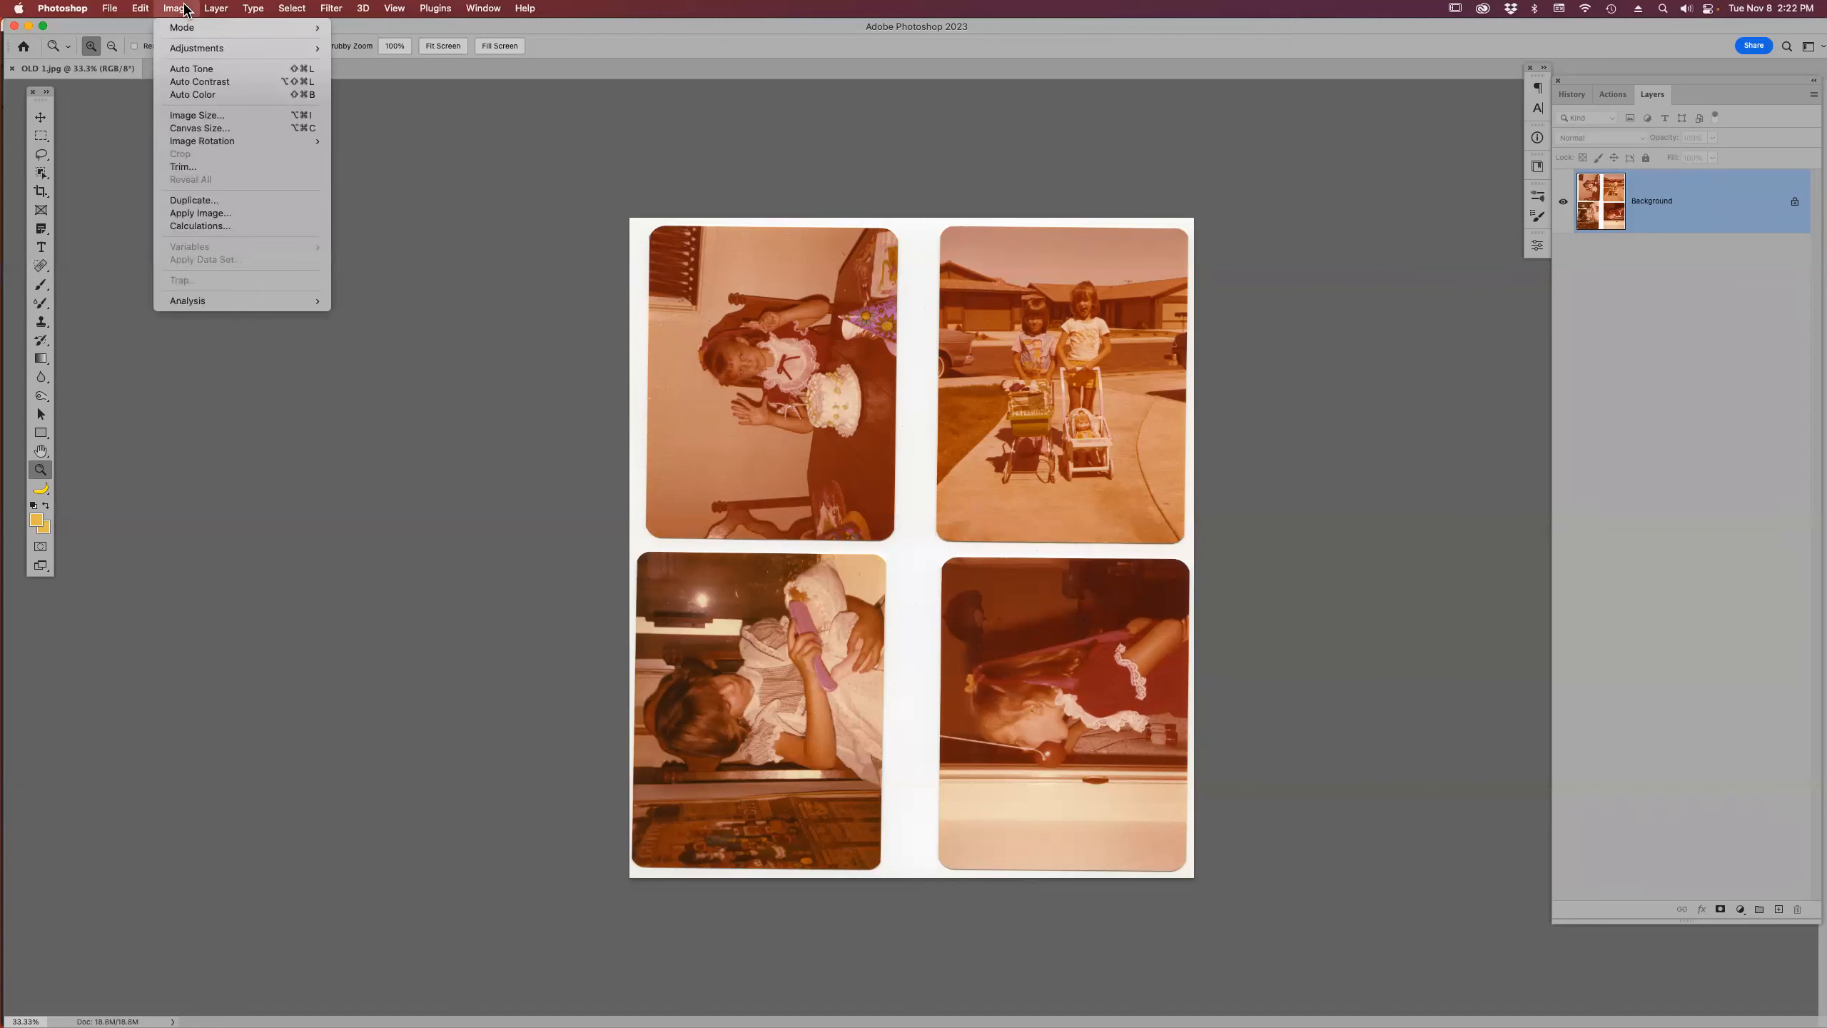
pyautogui.moveTo(212, 51)
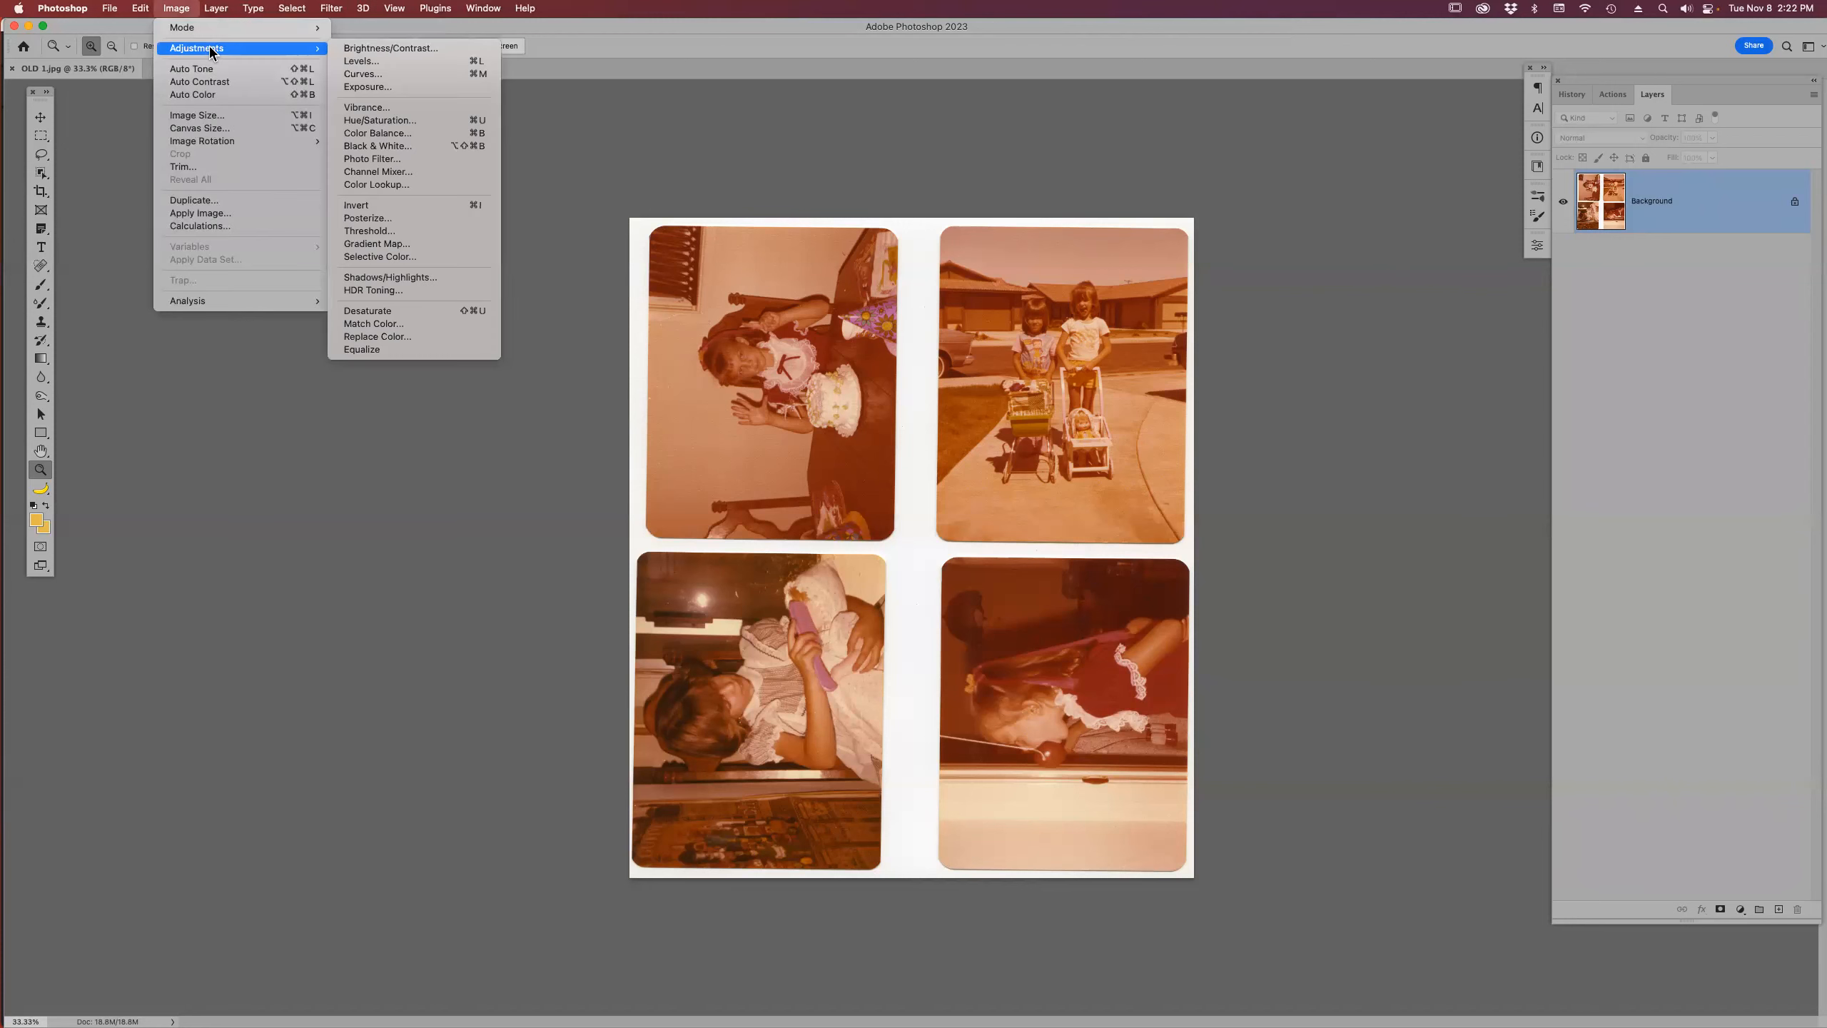
pyautogui.click(216, 95)
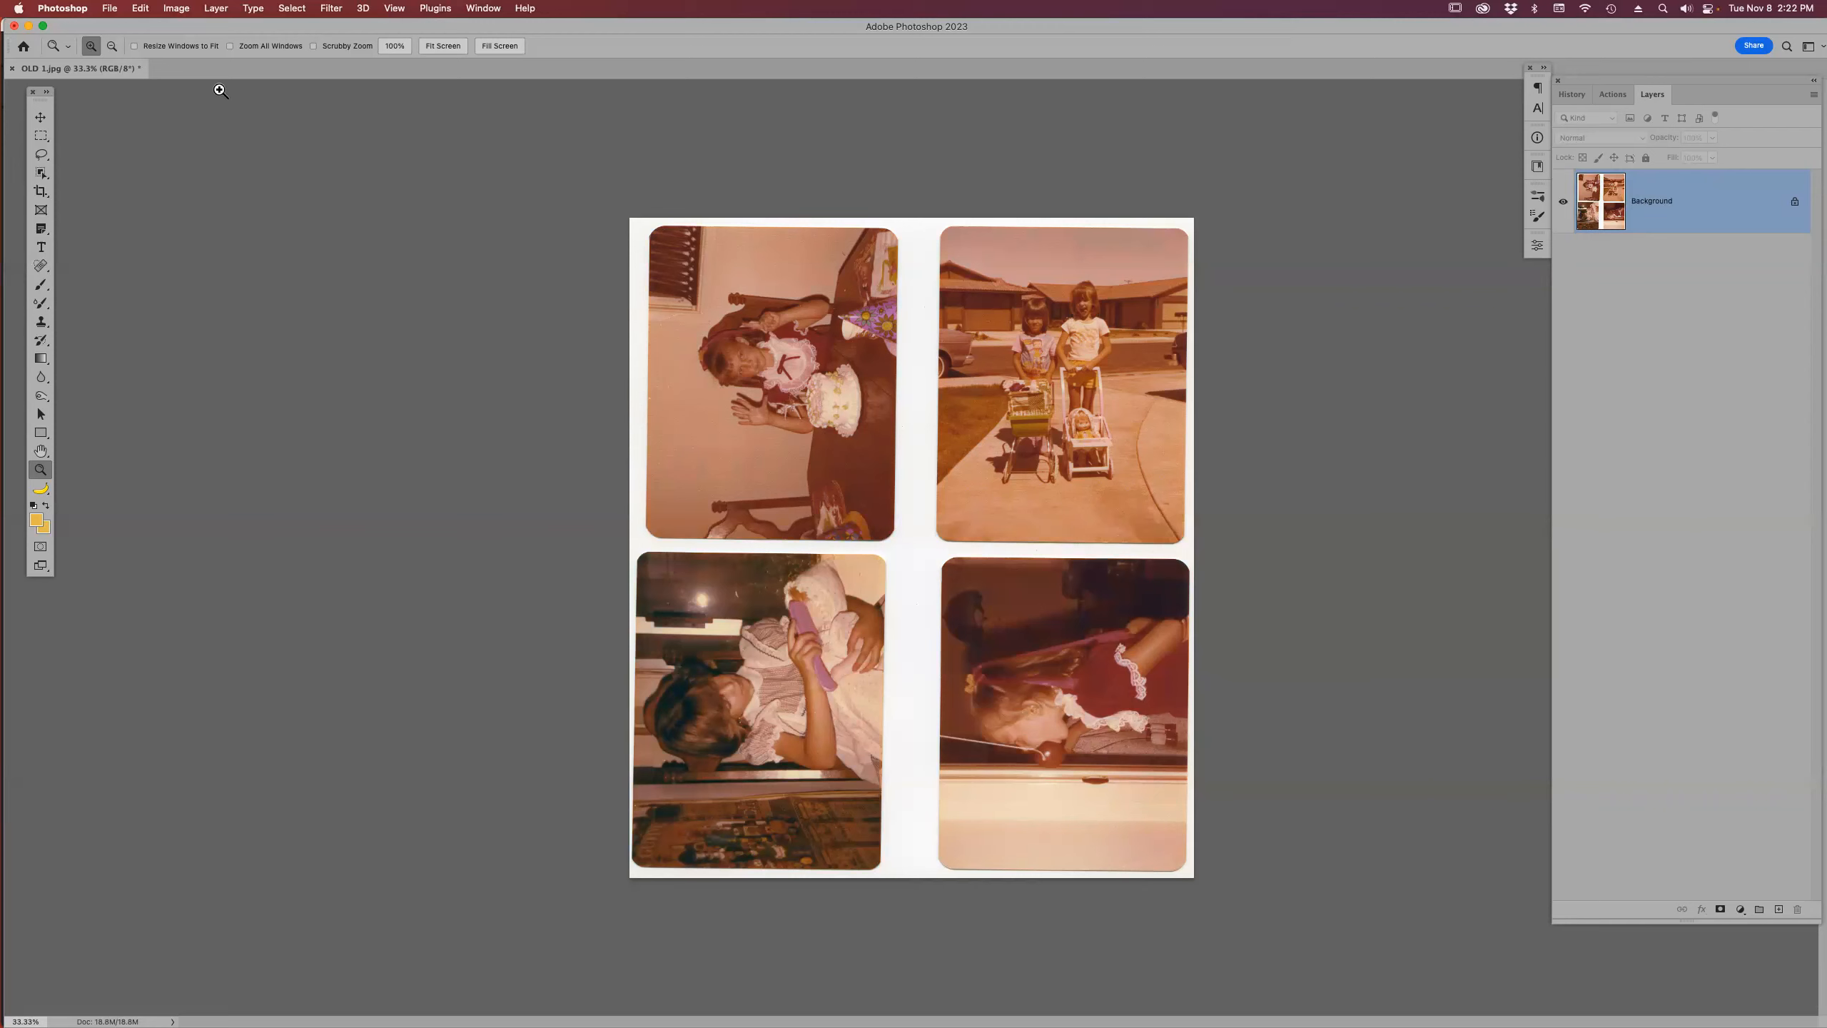
# - Split the scan into separate images with Crop and Straighten Photos, and return to the original OLD 1.jpg document
pyautogui.click(179, 10)
pyautogui.moveTo(140, 8)
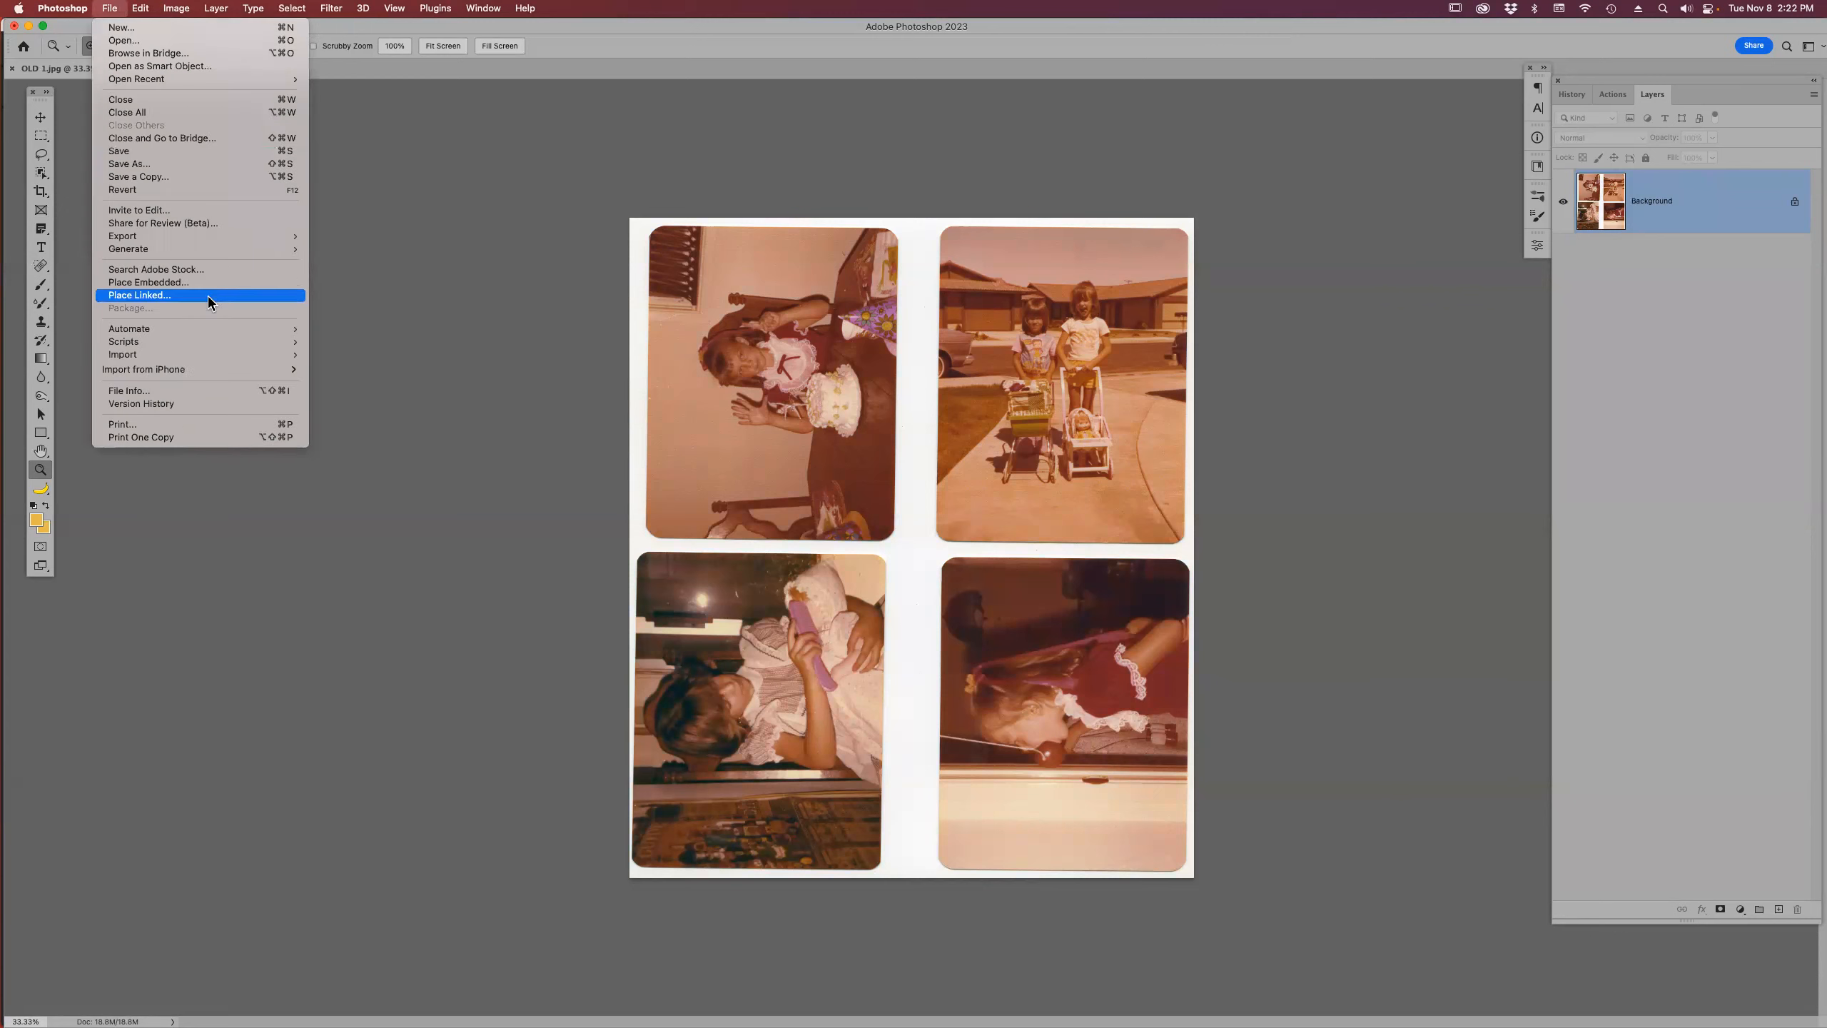
pyautogui.moveTo(214, 333)
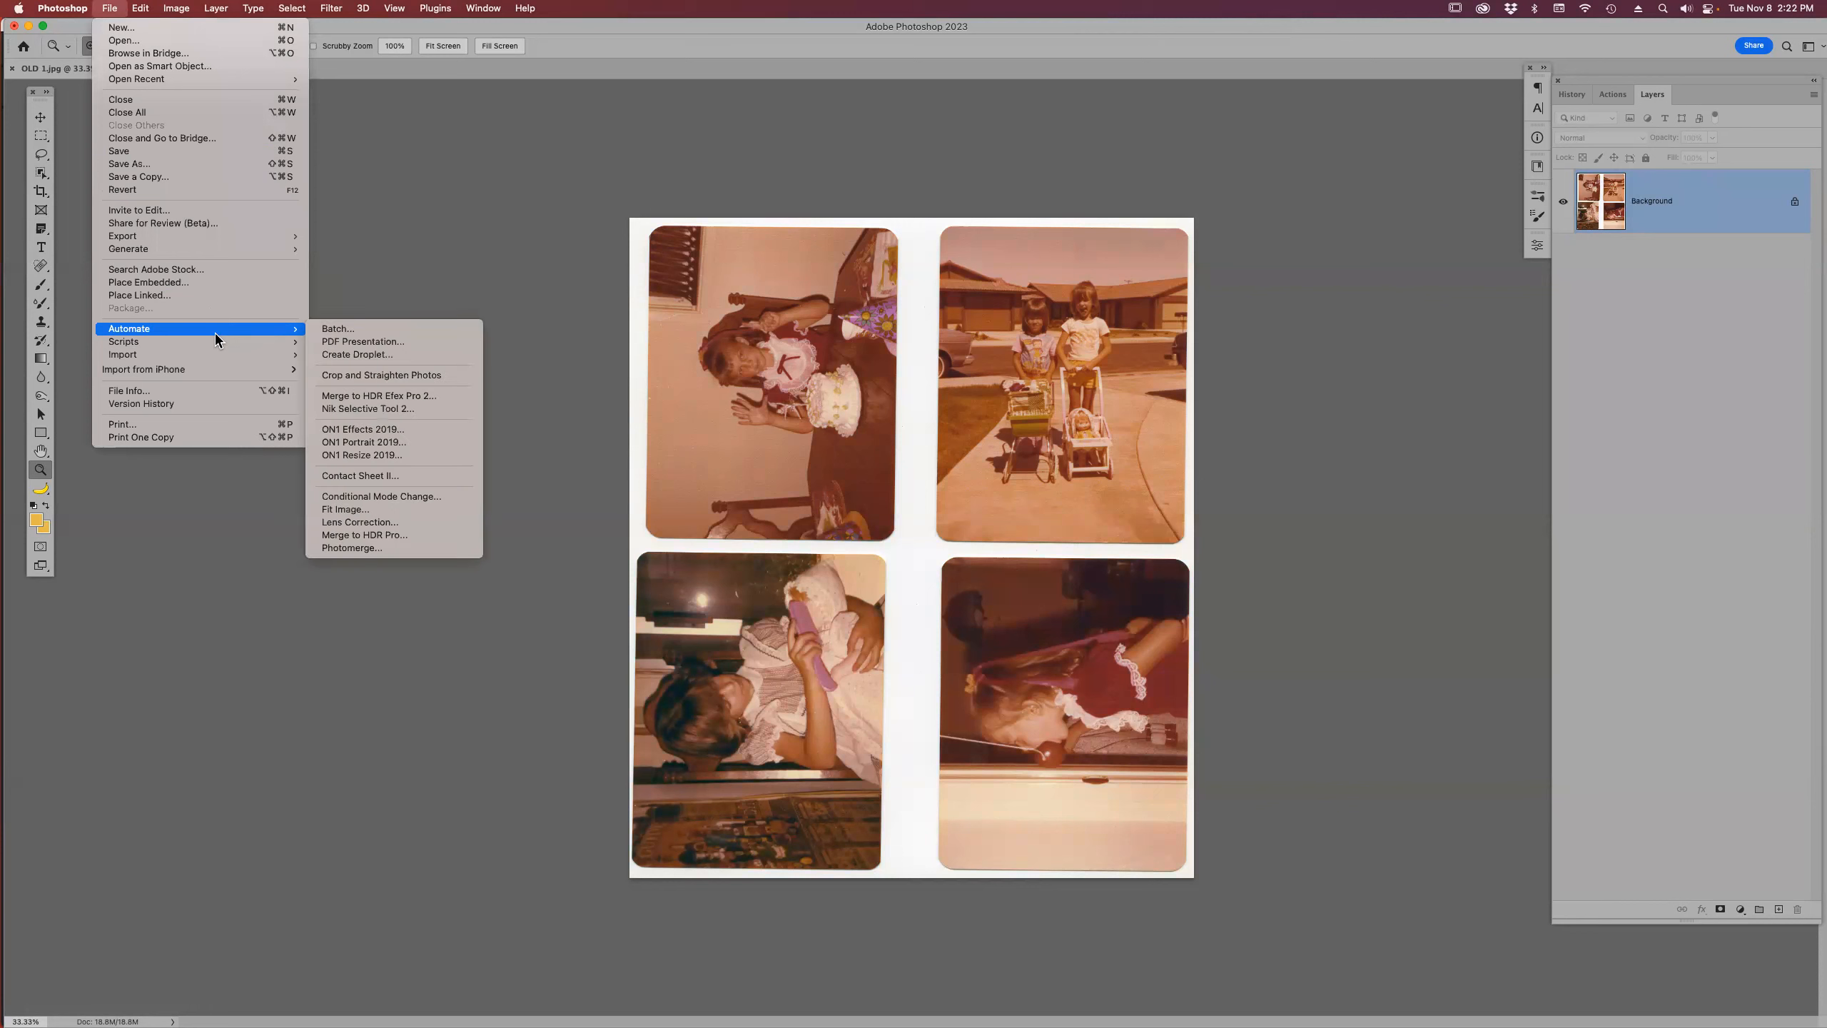
pyautogui.click(420, 374)
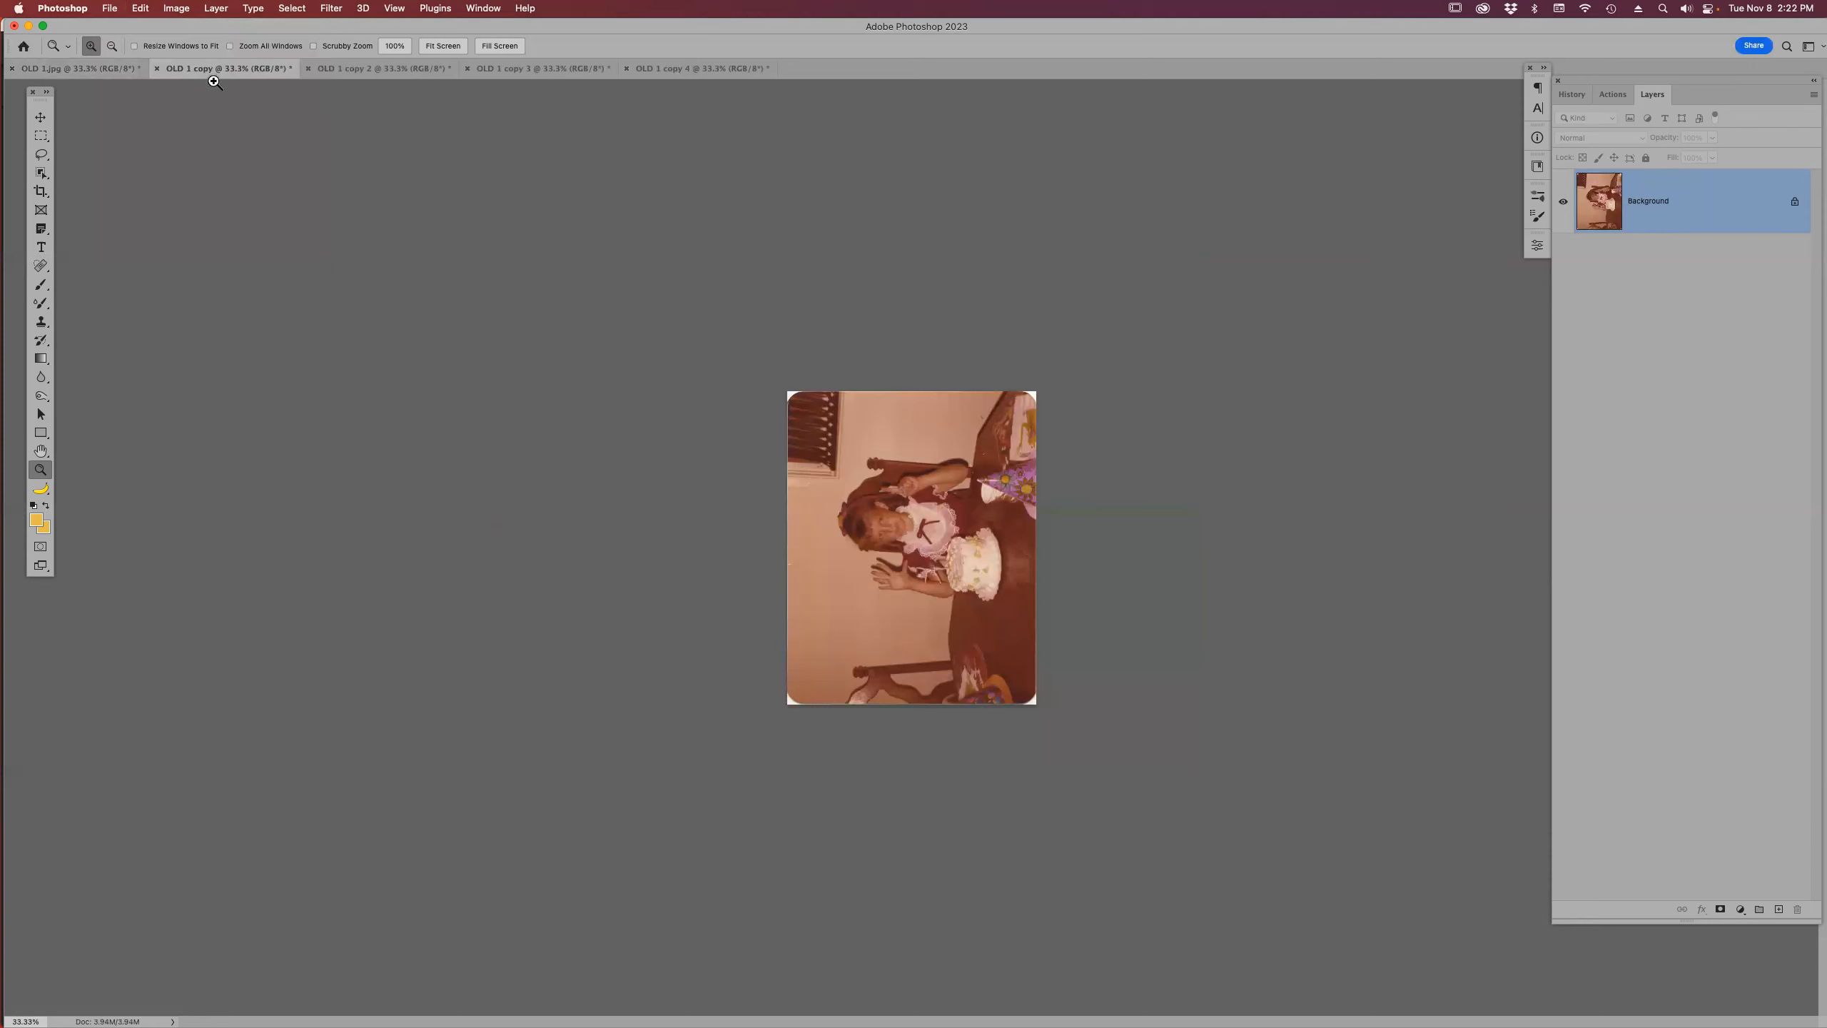
pyautogui.click(101, 69)
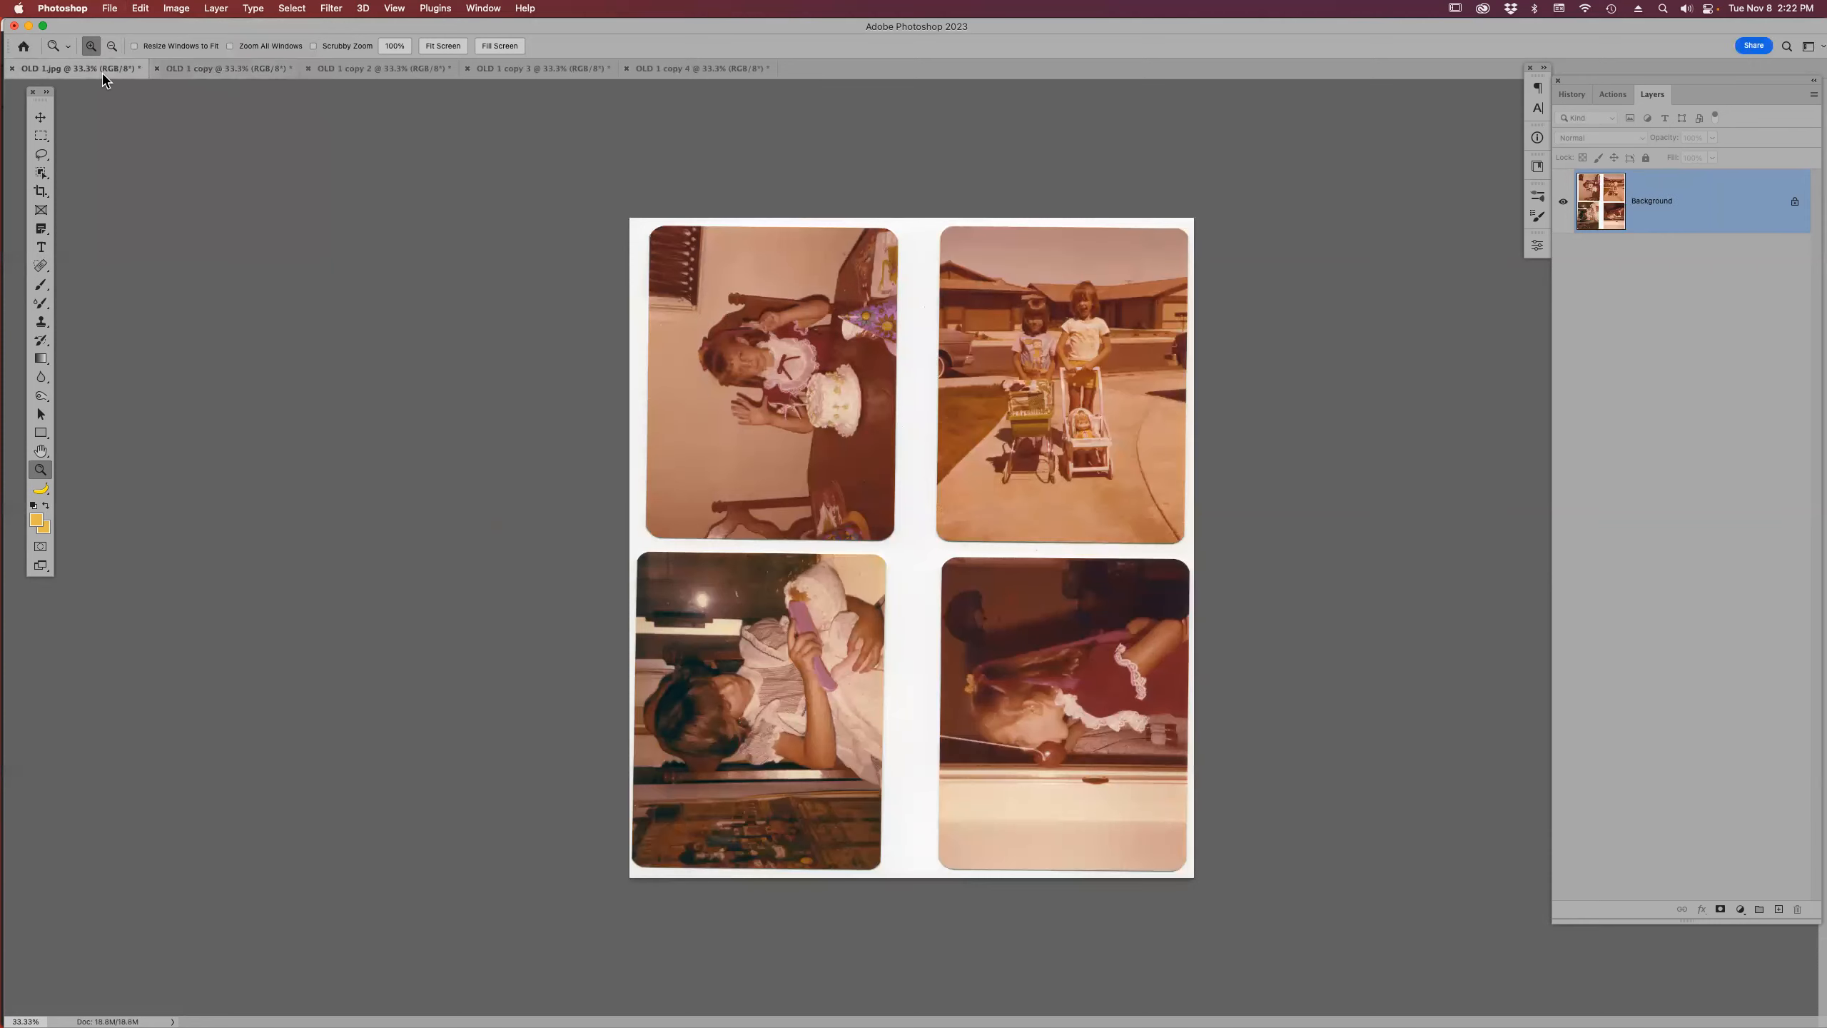
# - Review the separated photos against the original scan, and inspect a corner of OLD 1 copy 2 up close
pyautogui.click(229, 69)
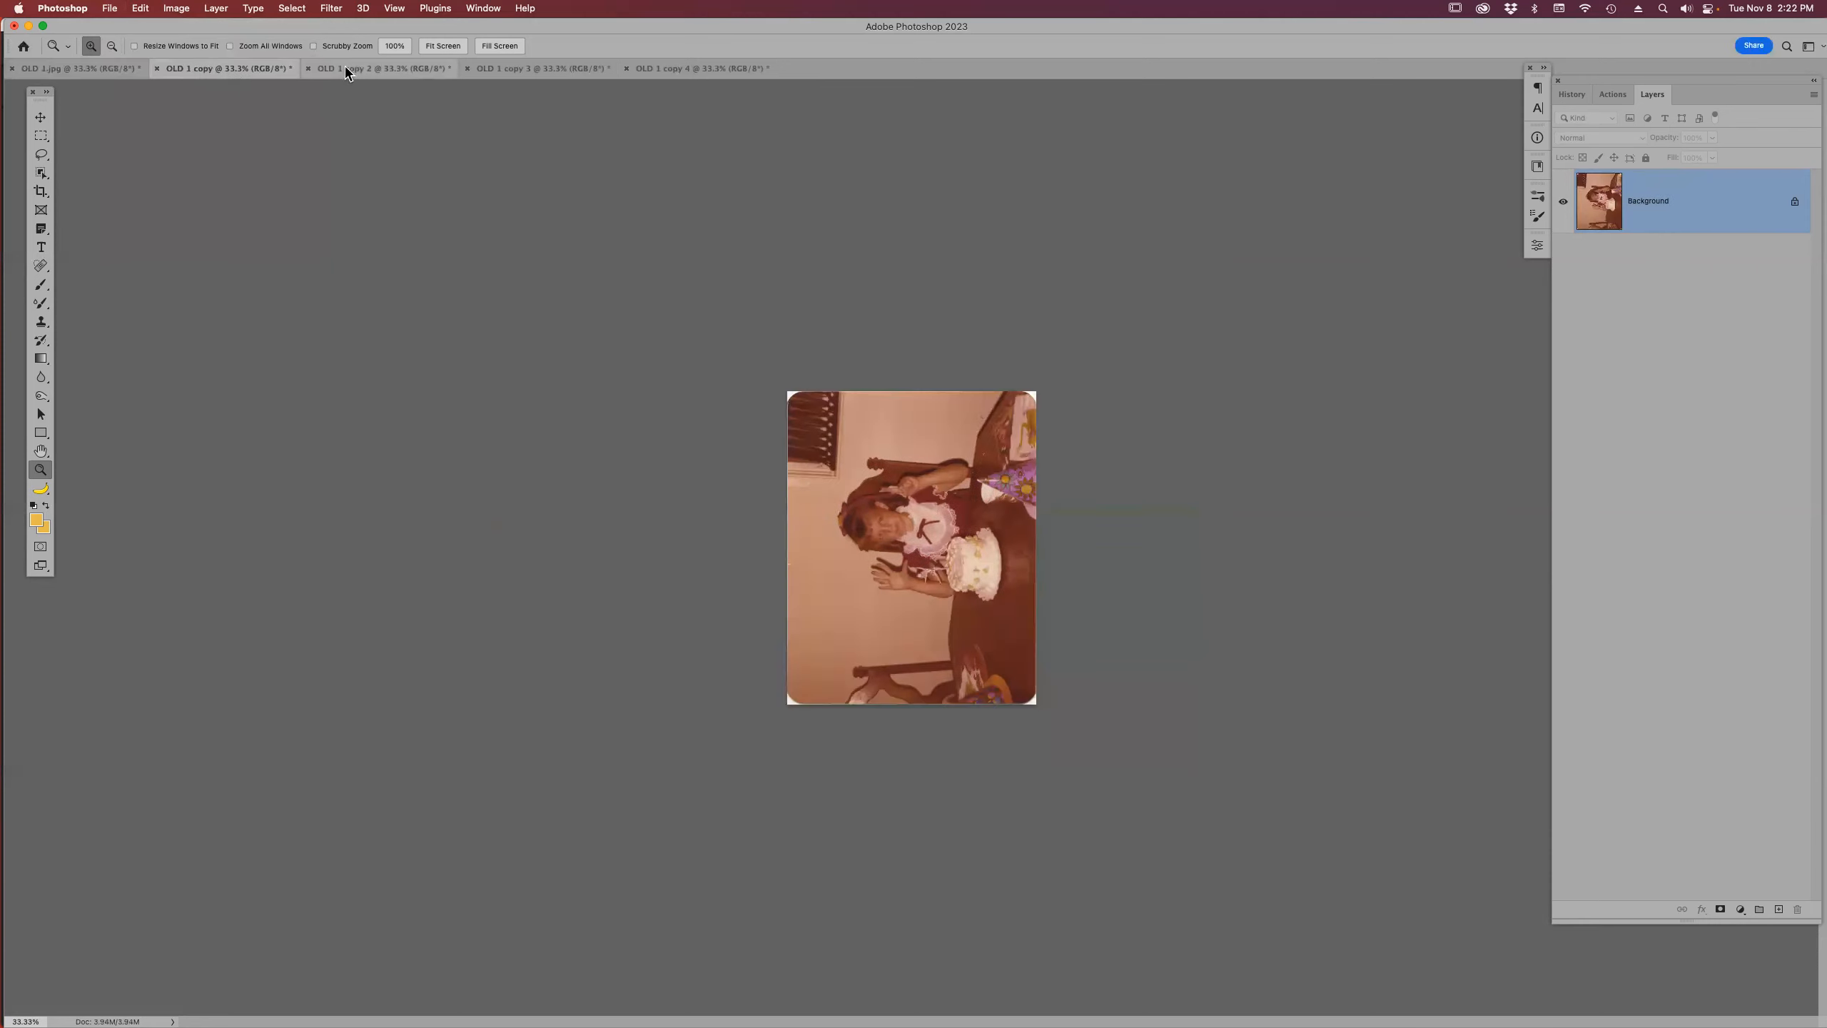
pyautogui.click(702, 69)
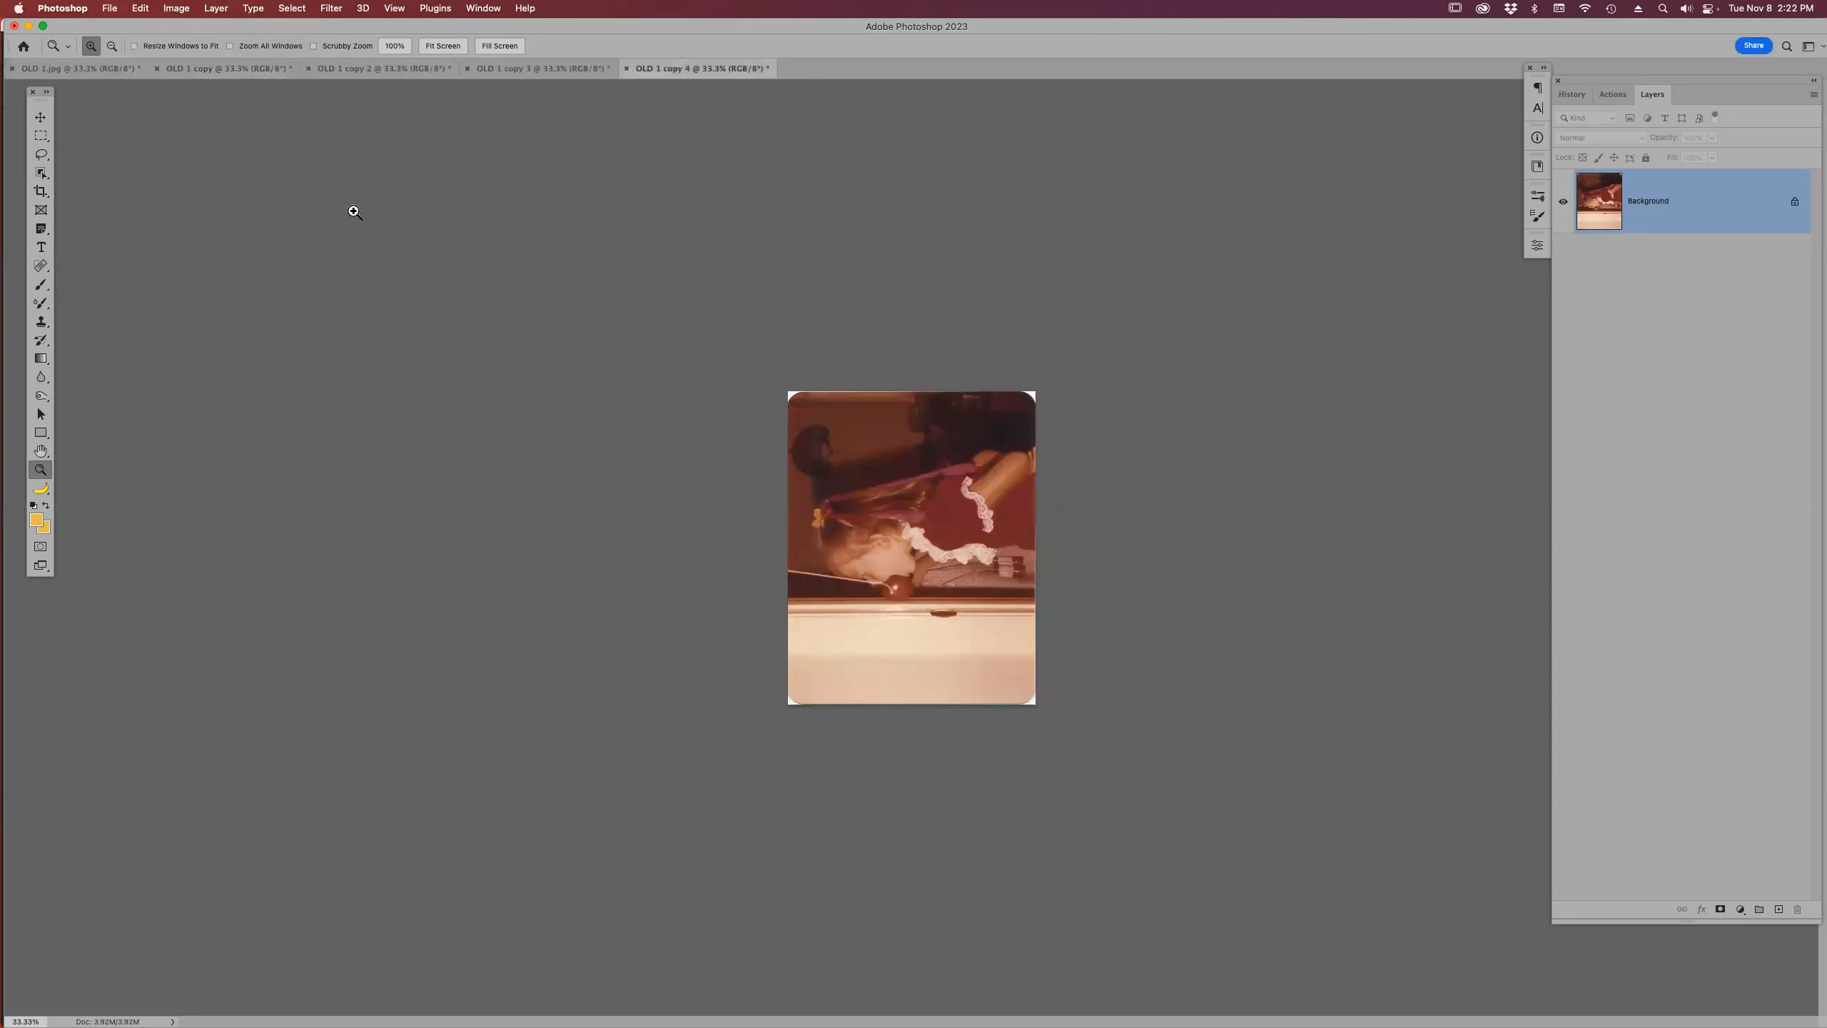
pyautogui.click(108, 70)
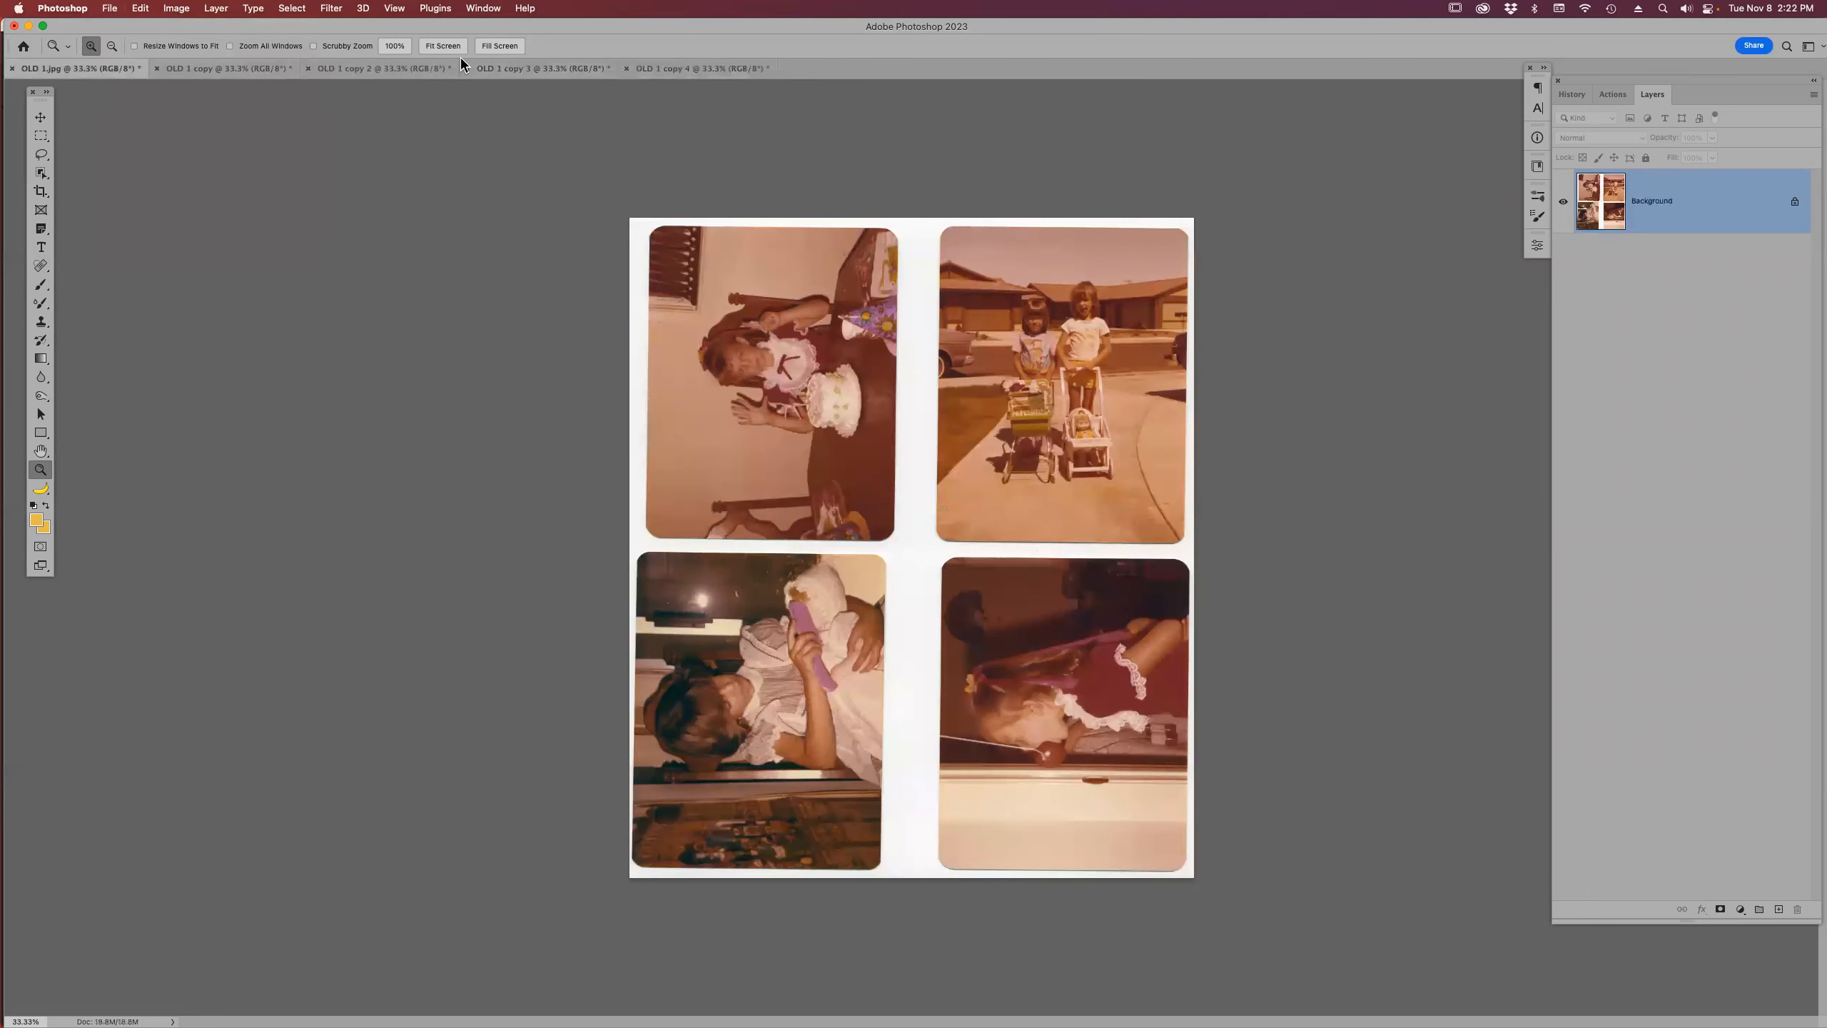
pyautogui.click(386, 75)
pyautogui.moveTo(754, 345); pyautogui.dragTo(883, 502)
pyautogui.moveTo(714, 406); pyautogui.dragTo(1016, 867)
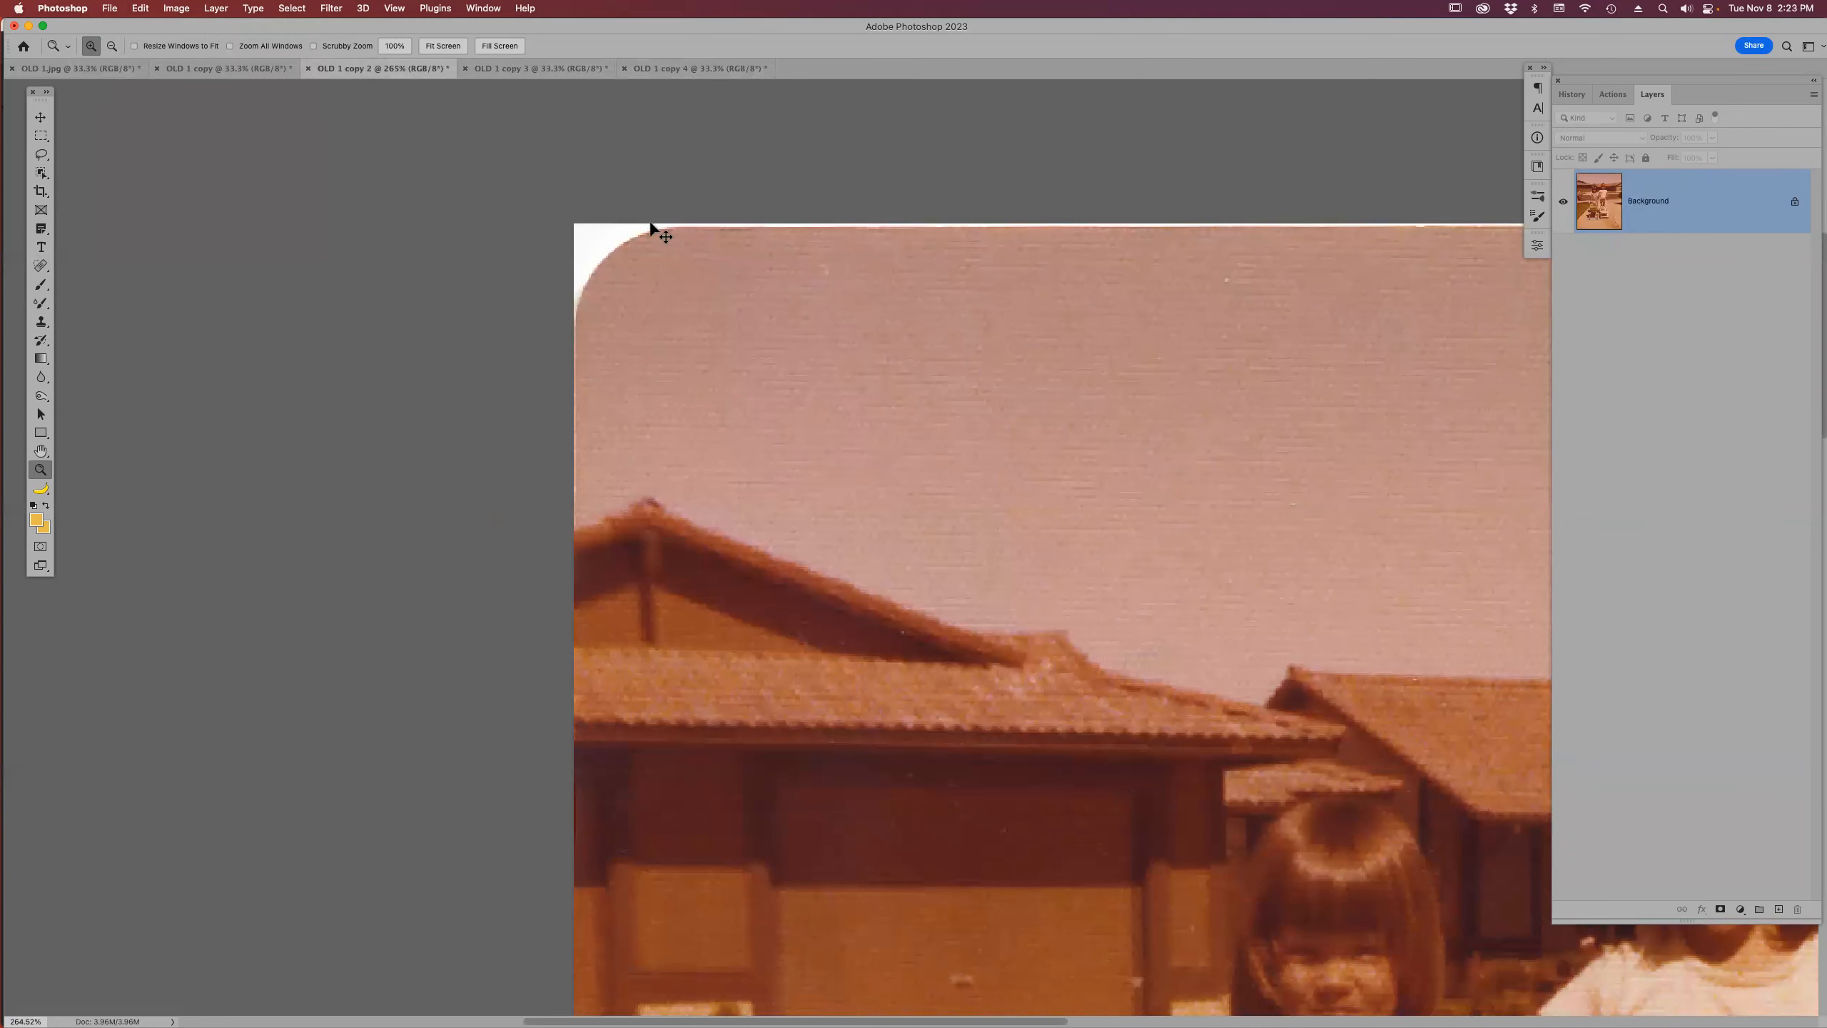
pyautogui.press('super+0')
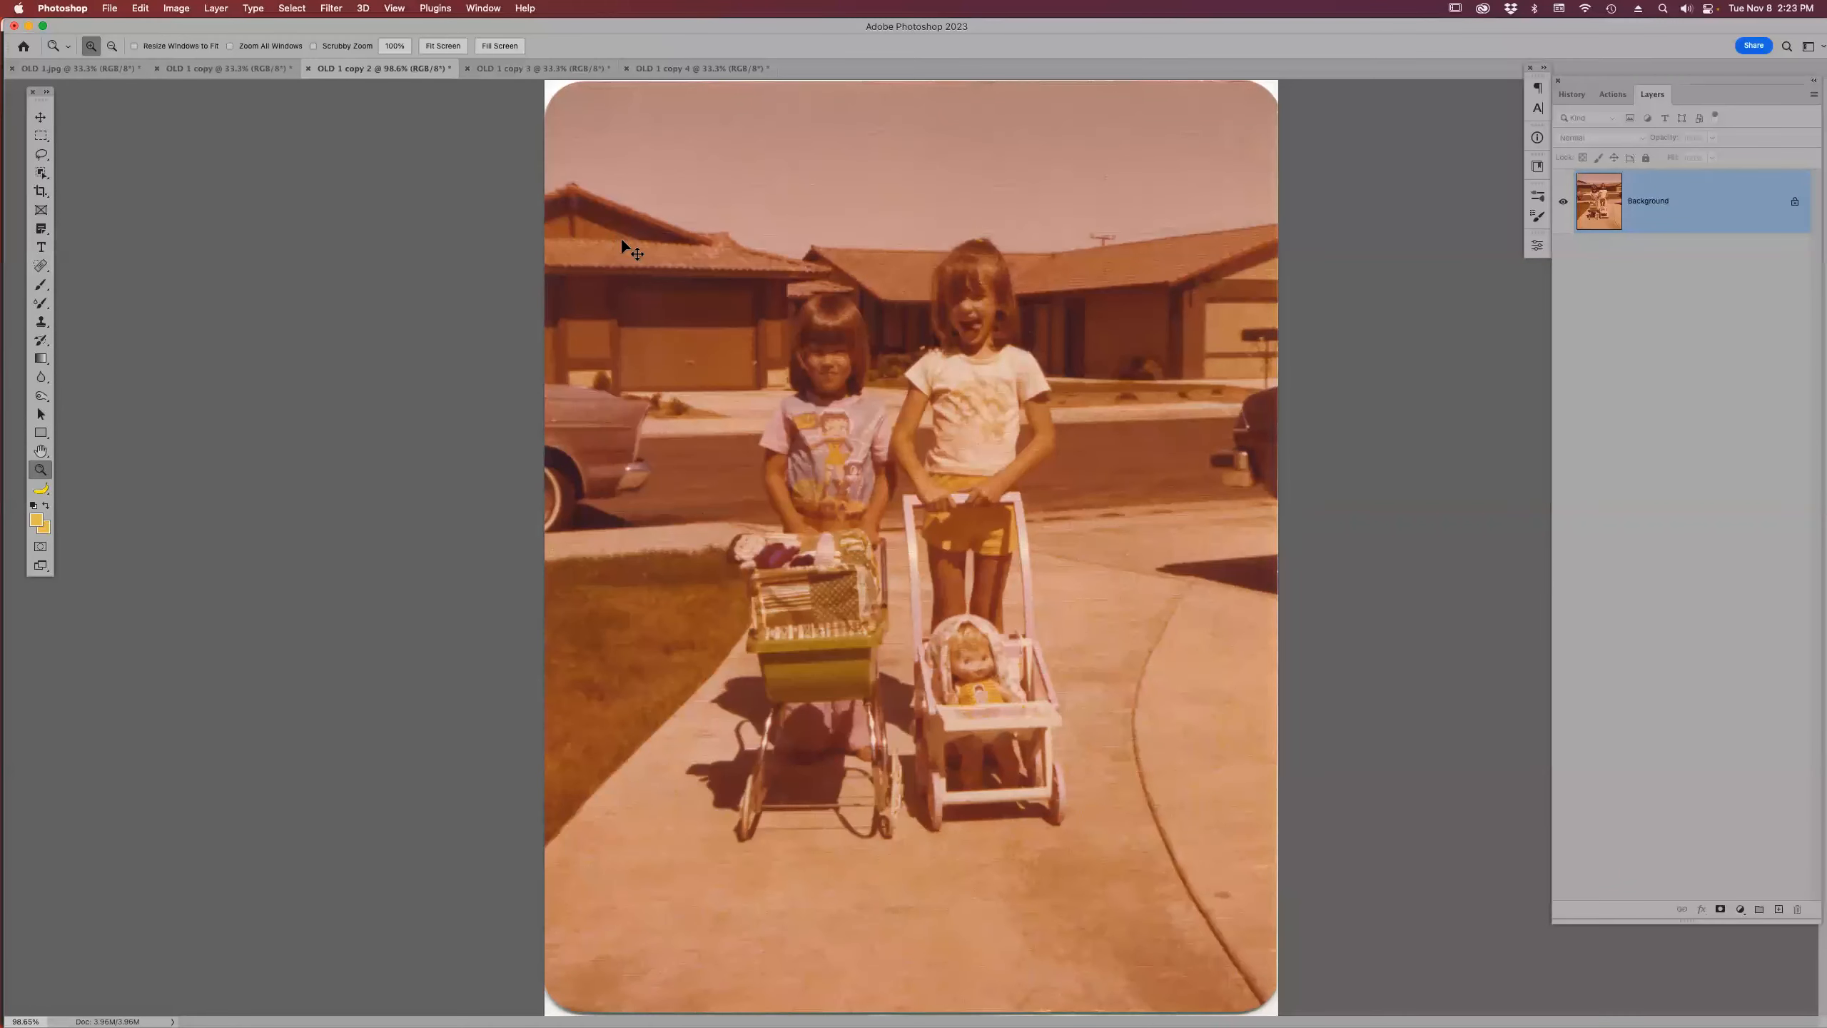
# - Close OLD 1 copy 2 and all the remaining open documents without saving any changes
pyautogui.press('super+w')
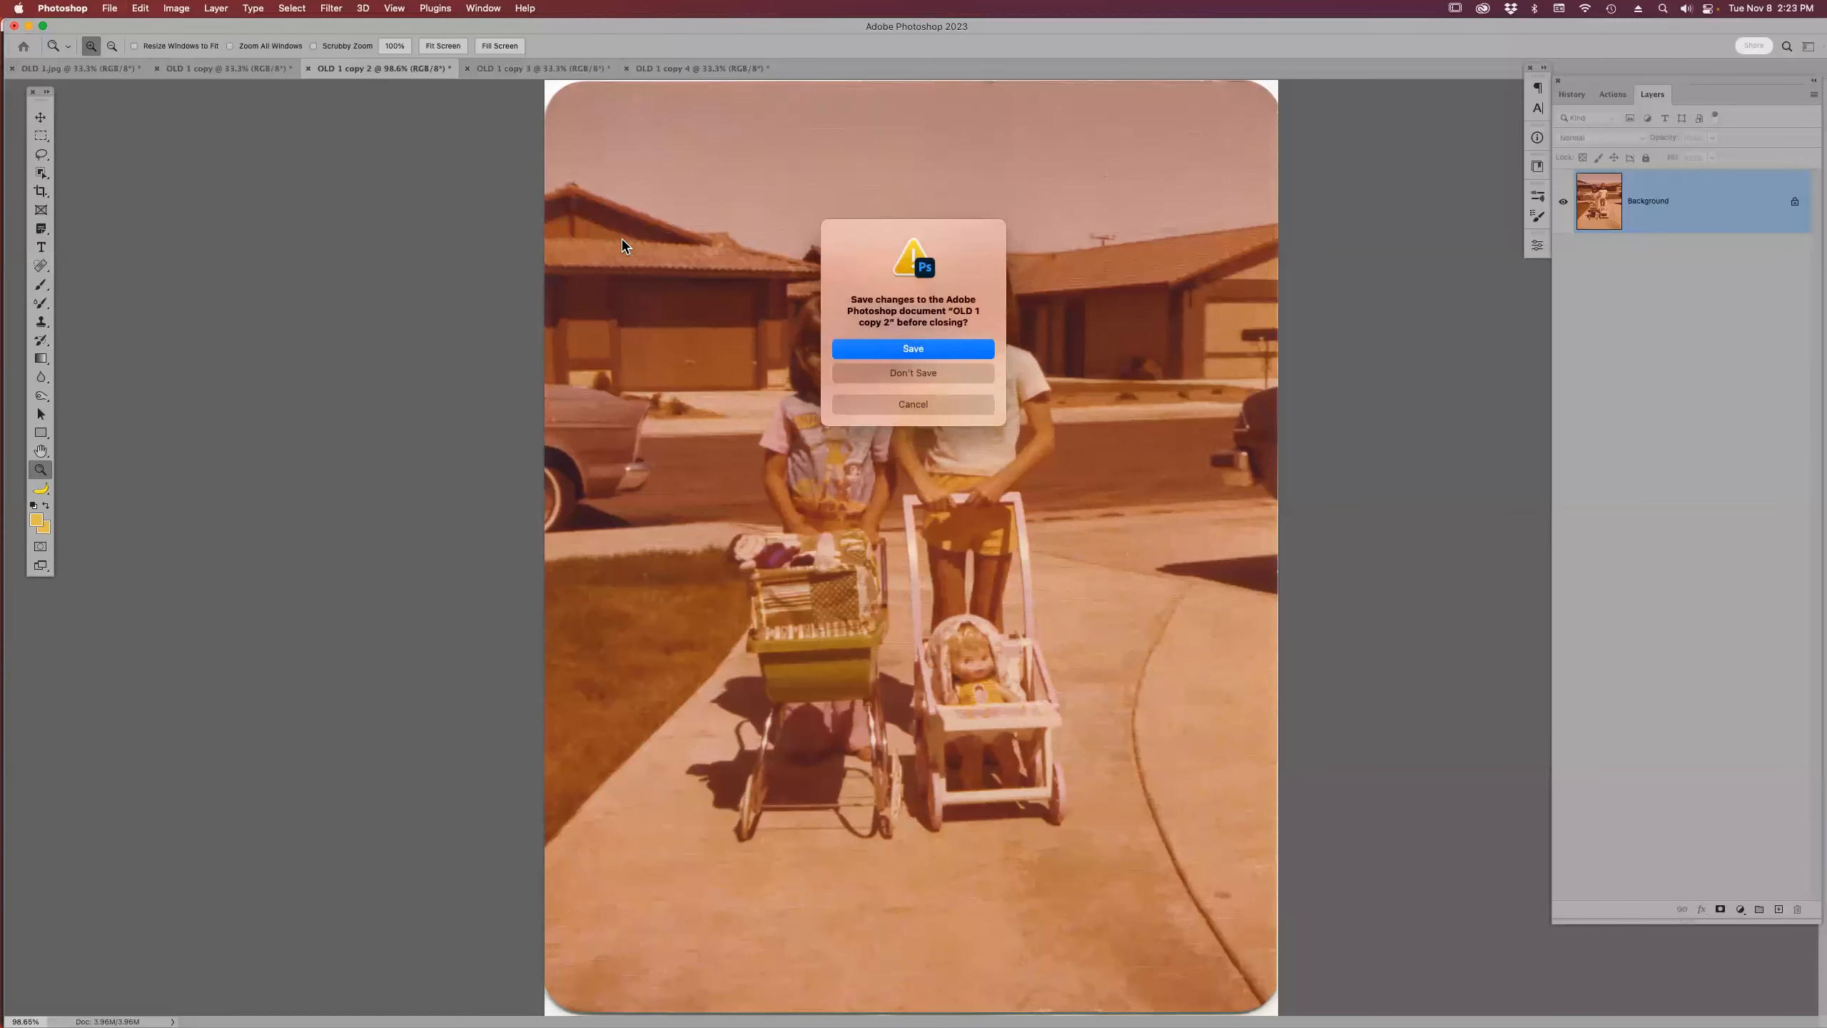
pyautogui.press('super+d')
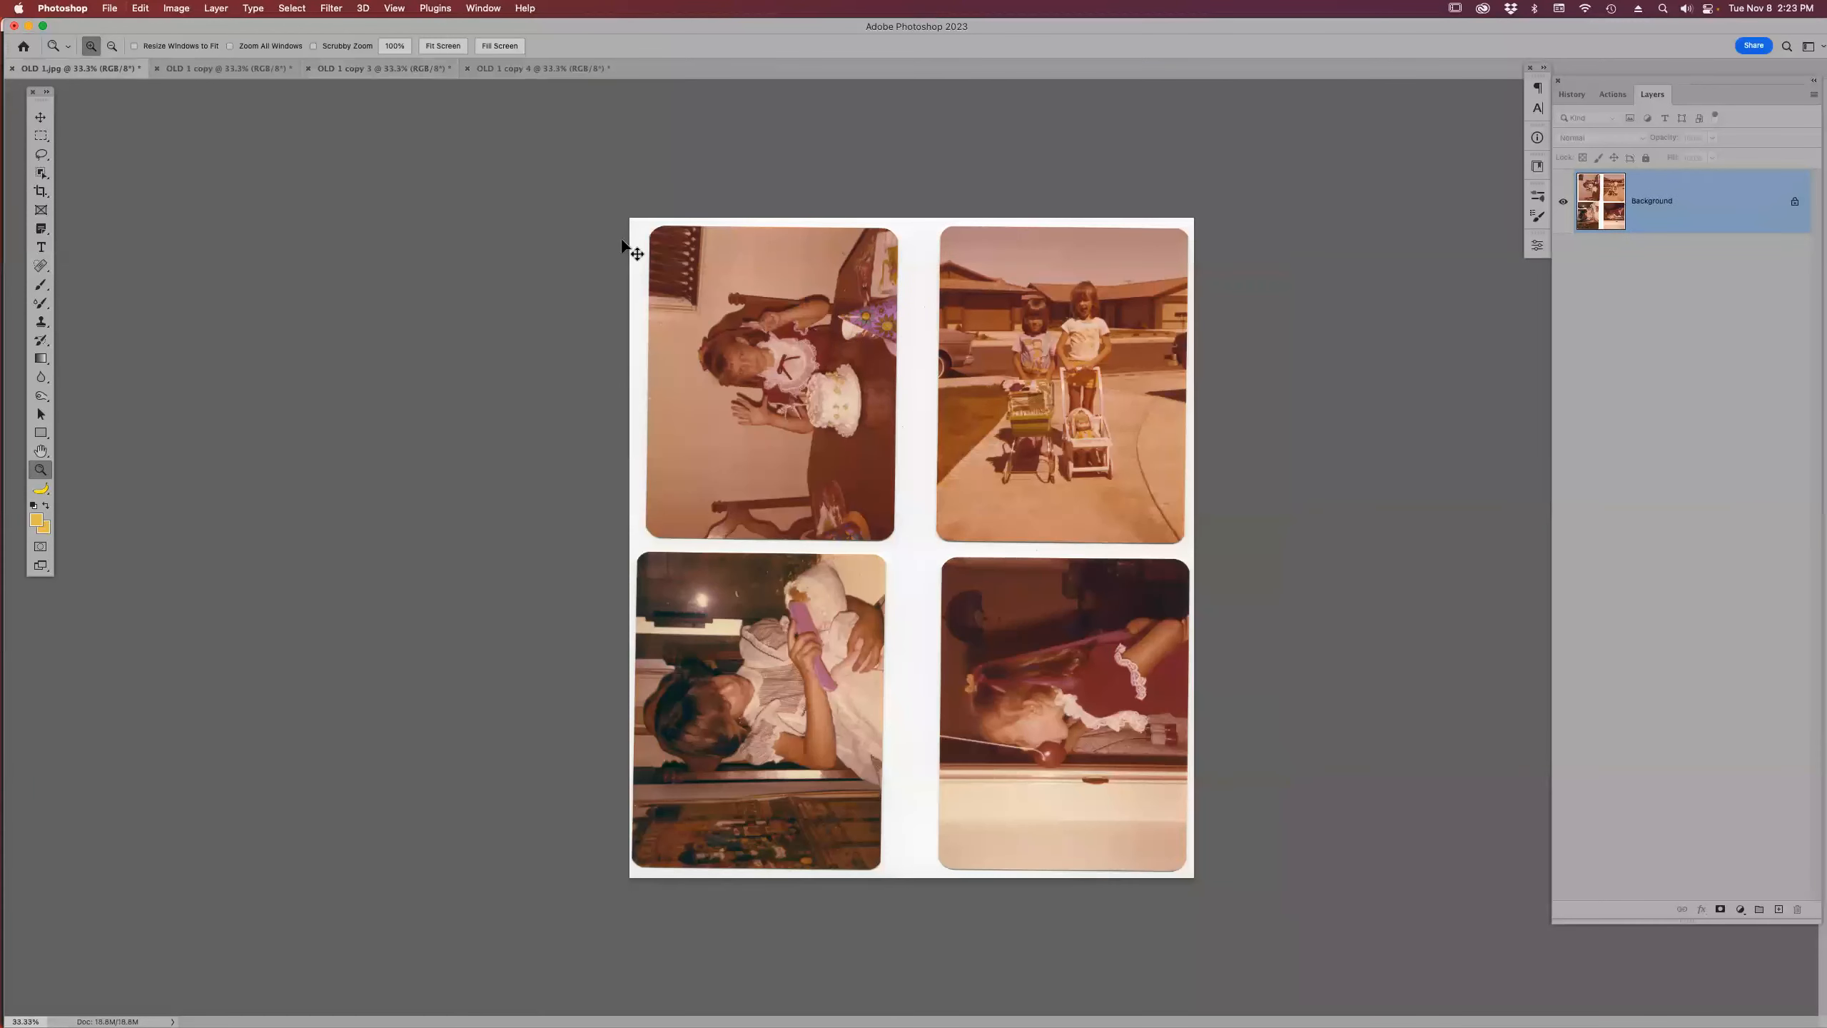
pyautogui.click(109, 8)
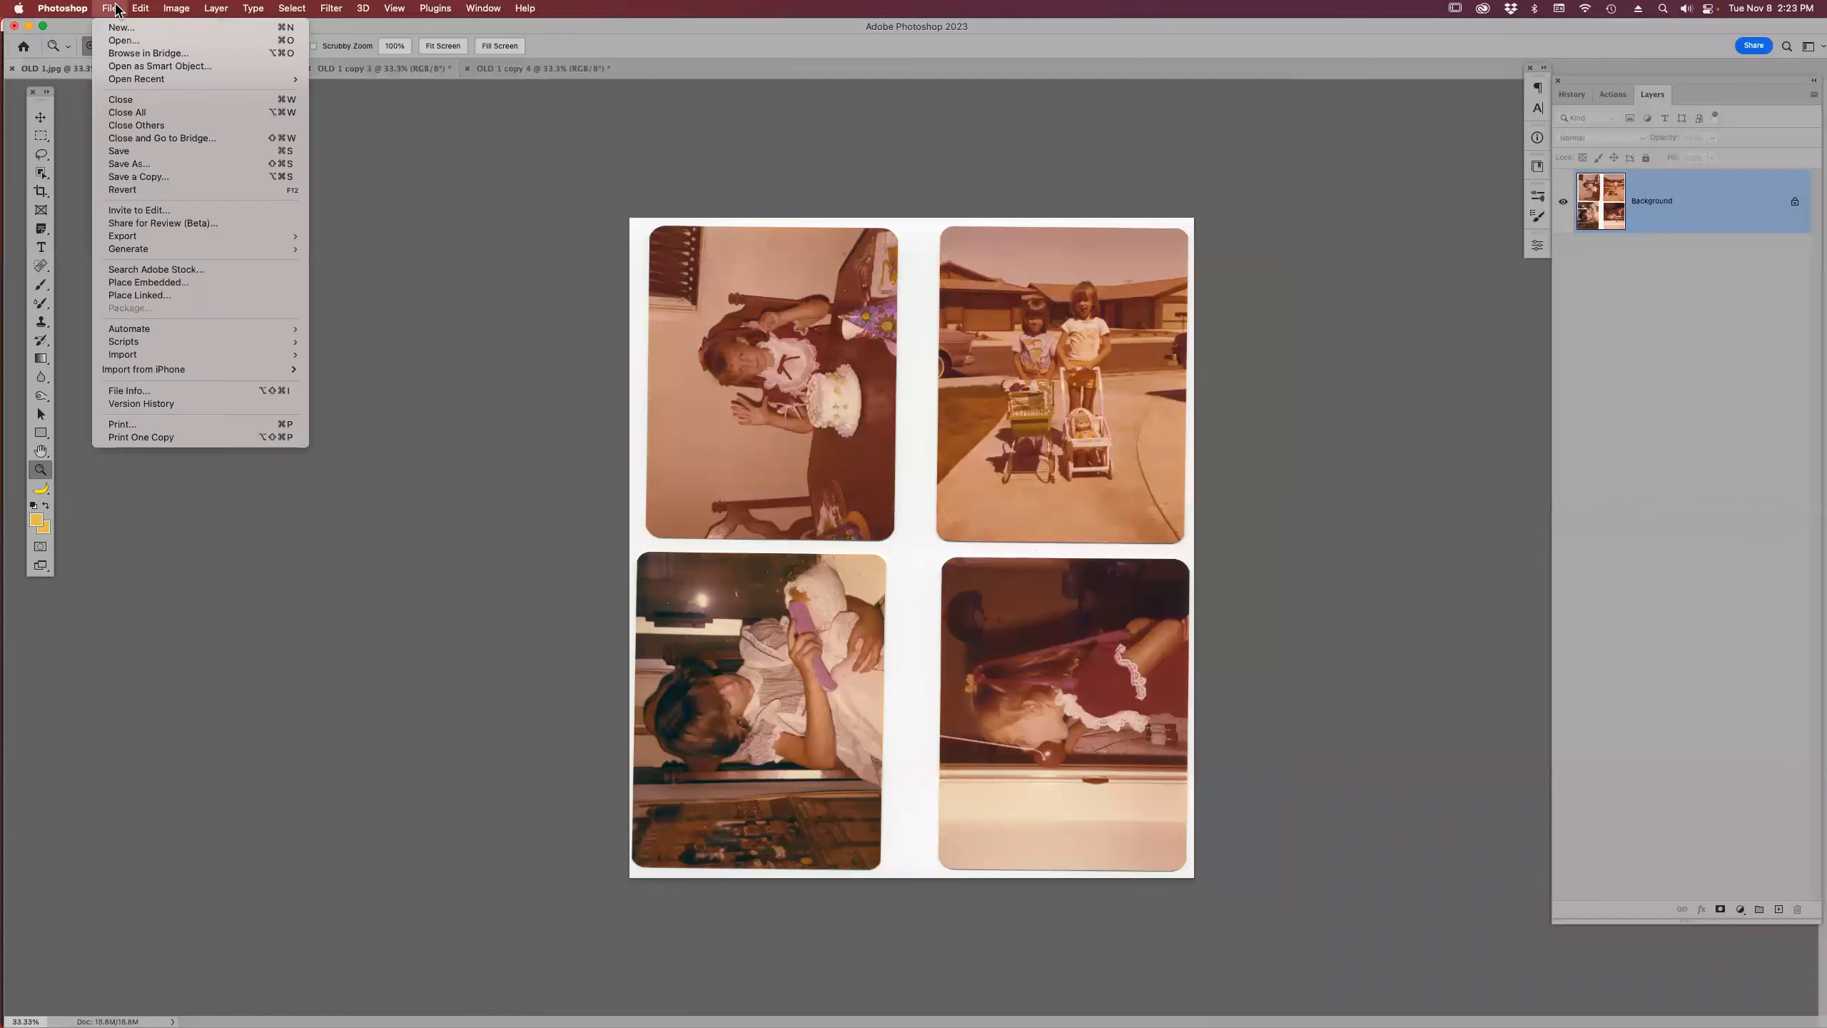
pyautogui.click(152, 113)
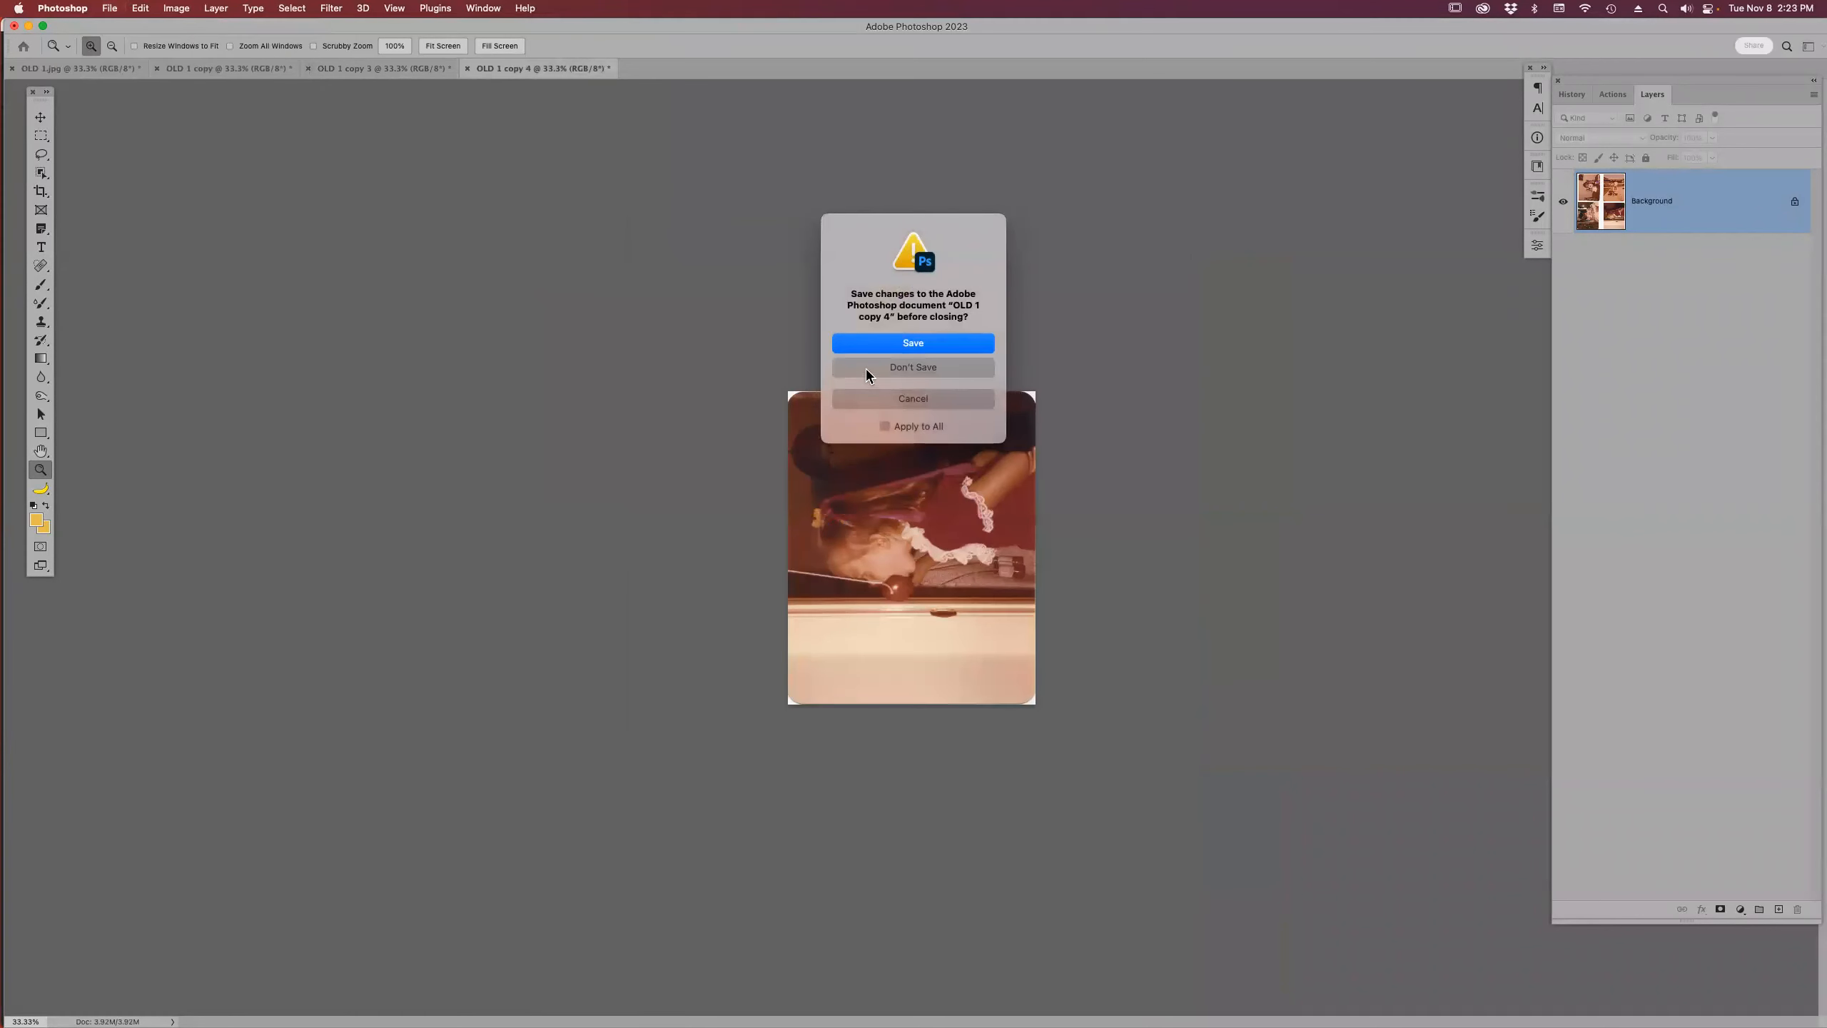
pyautogui.click(865, 368)
pyautogui.click(873, 364)
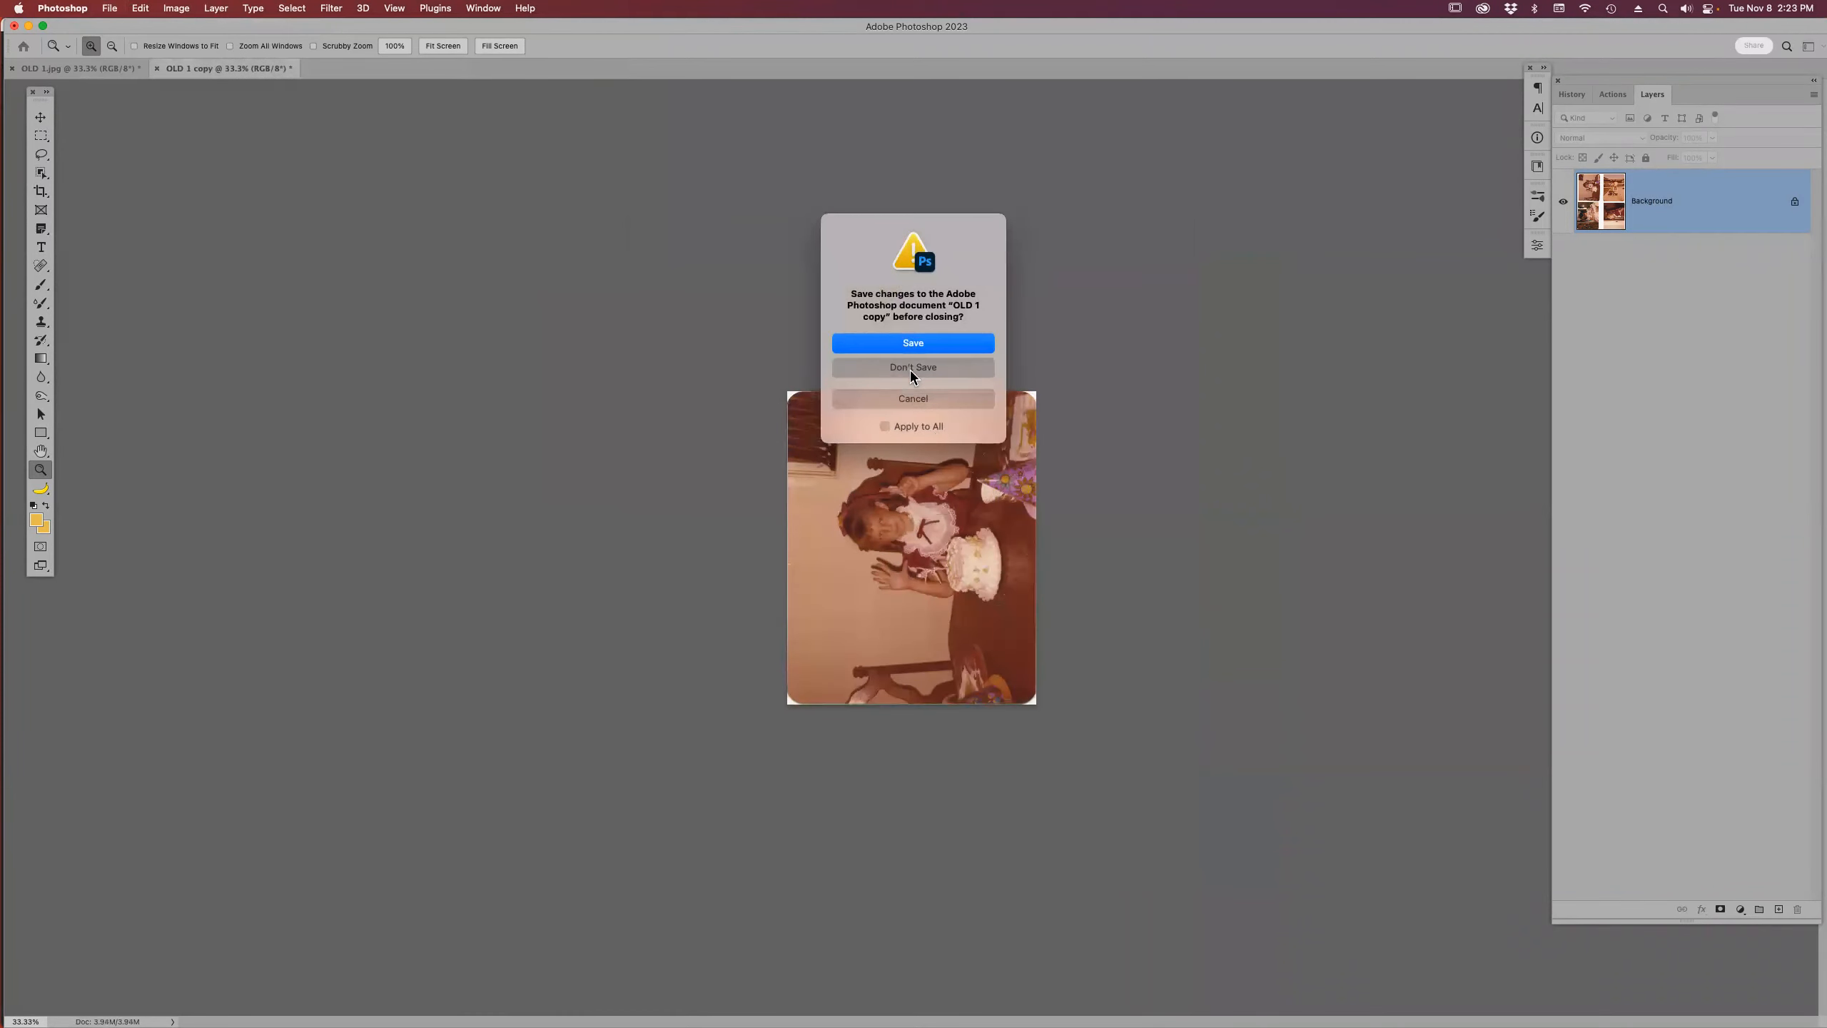
pyautogui.click(911, 369)
pyautogui.click(908, 366)
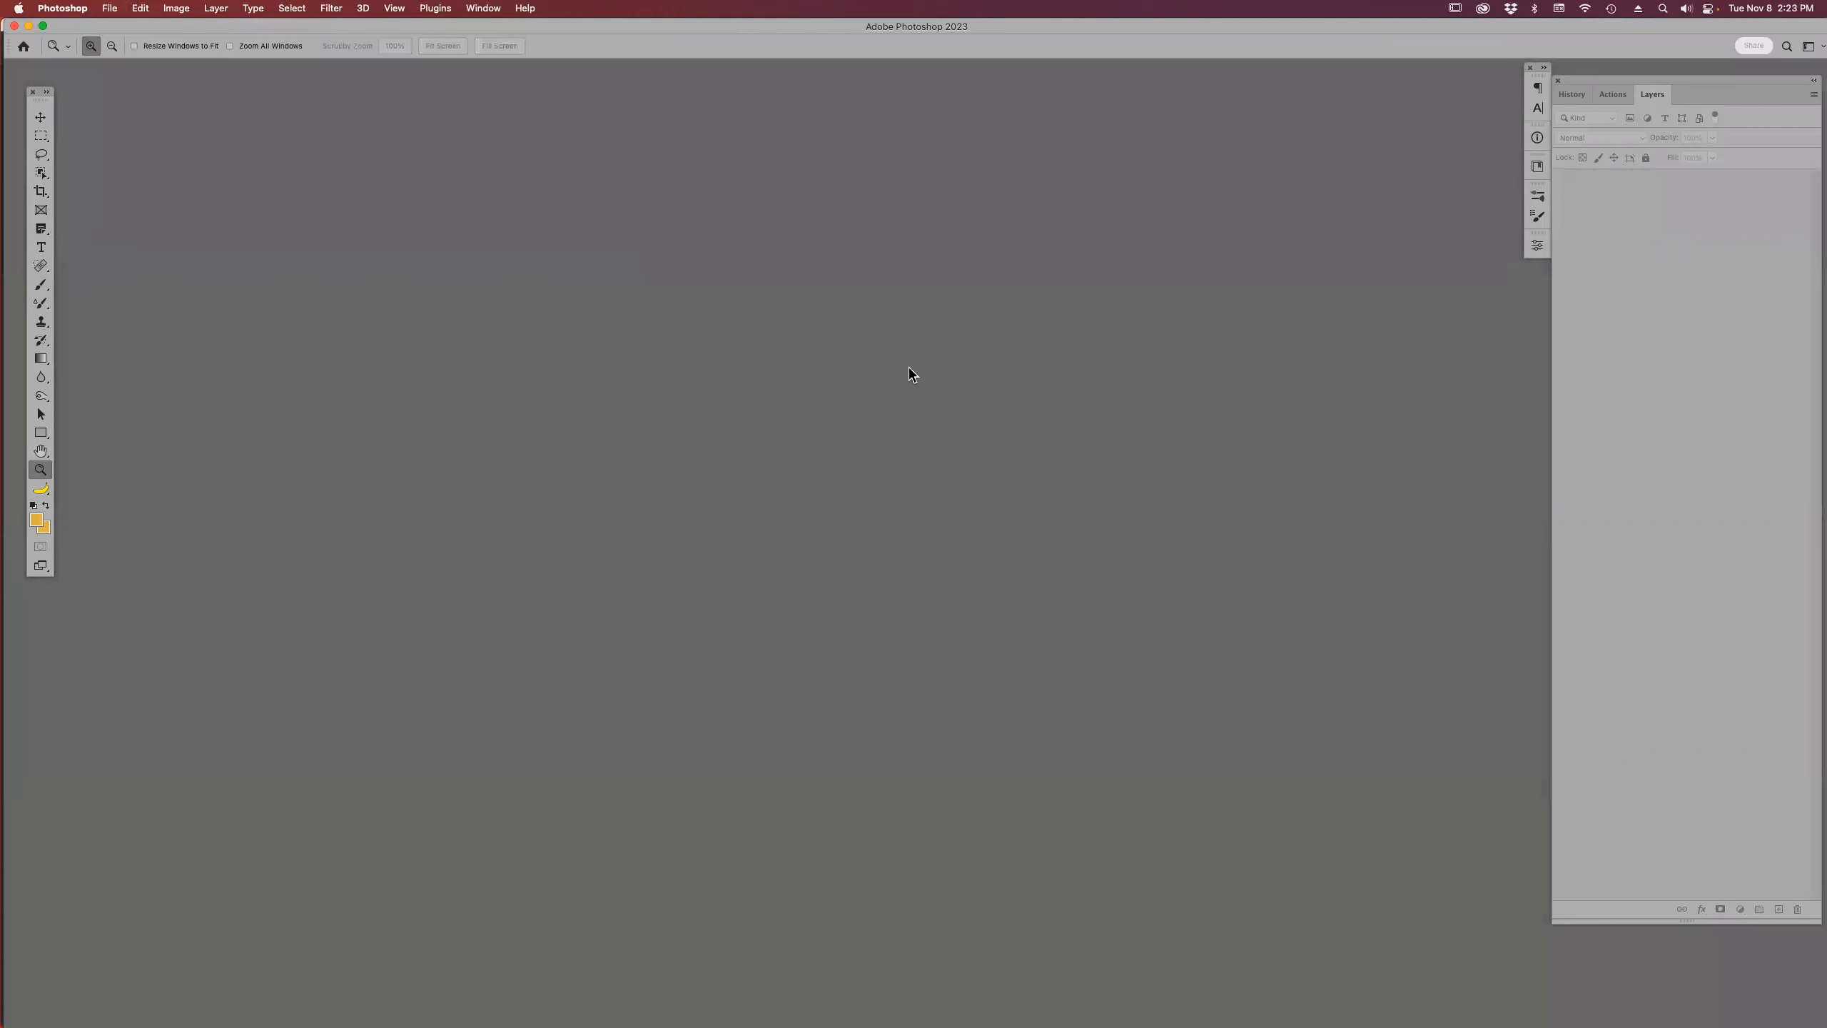
# - Switch to Adobe Bridge and open the wedding table photo with the parrot and green lantern centerpiece in Photoshop
pyautogui.press('super+Tab')
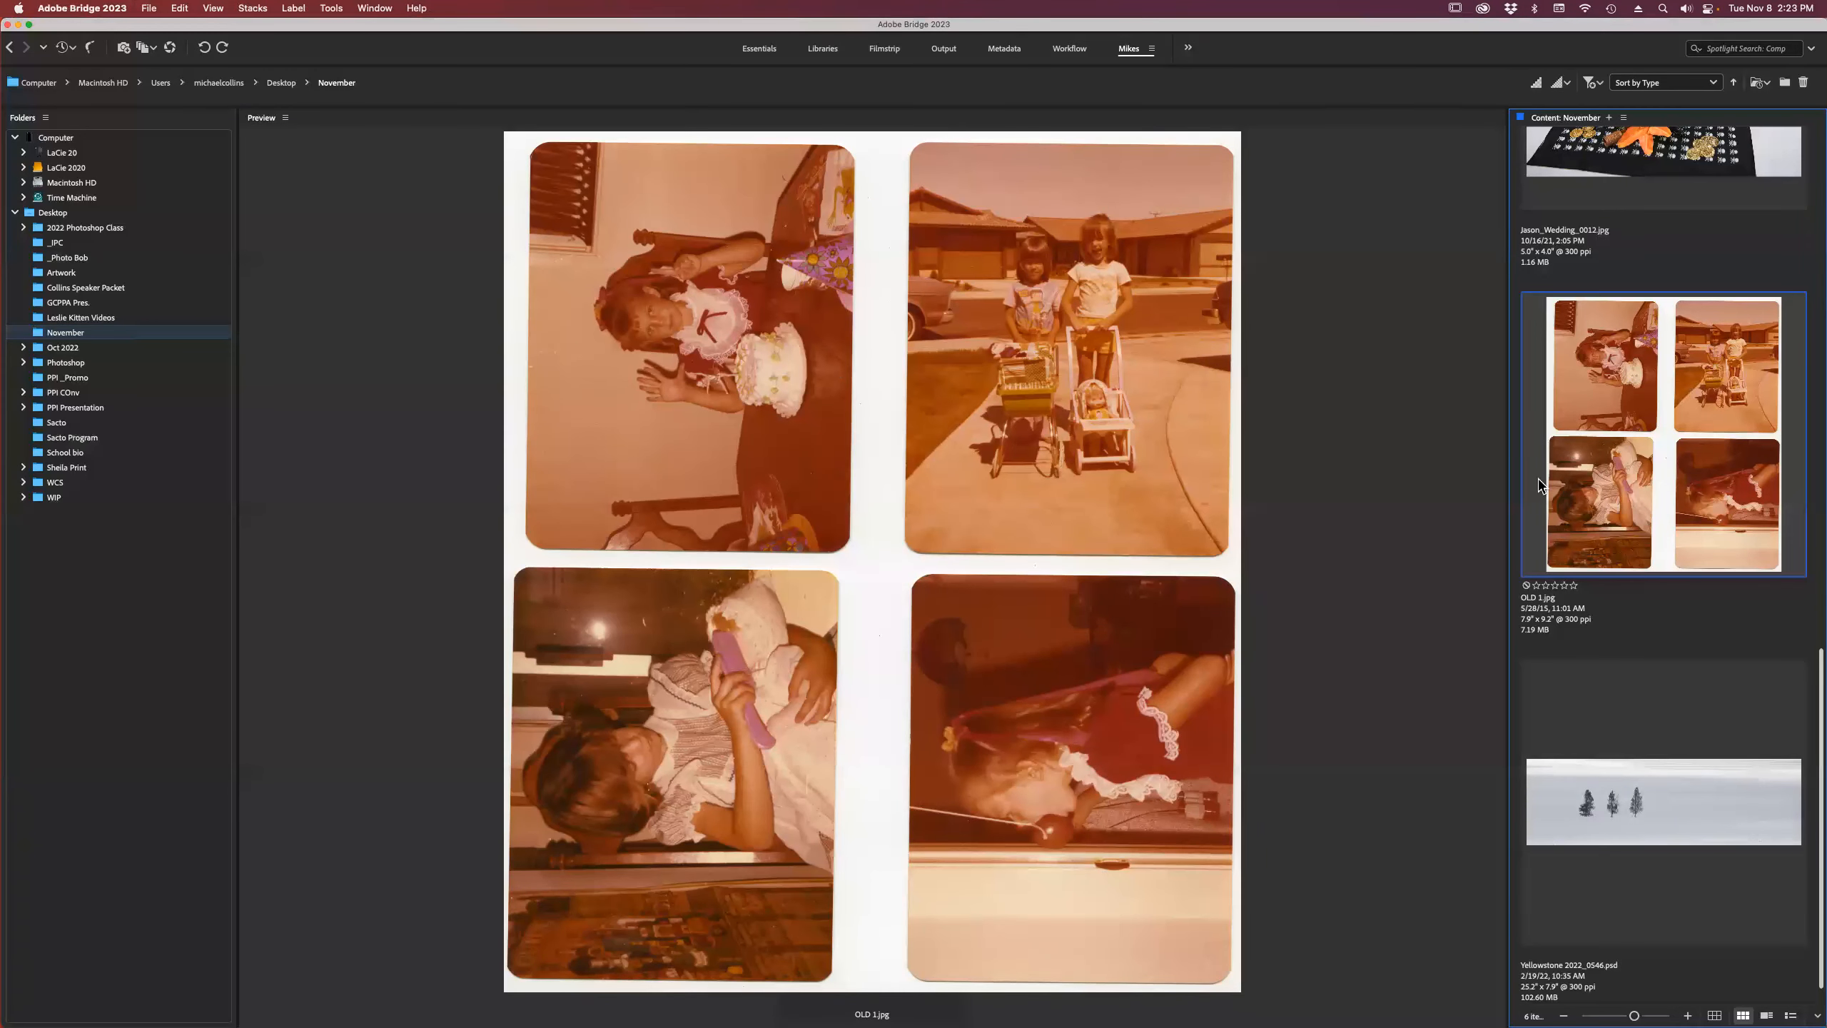
pyautogui.scroll(-1, 1581, 510)
pyautogui.scroll(5, 1581, 509)
pyautogui.click(1610, 275)
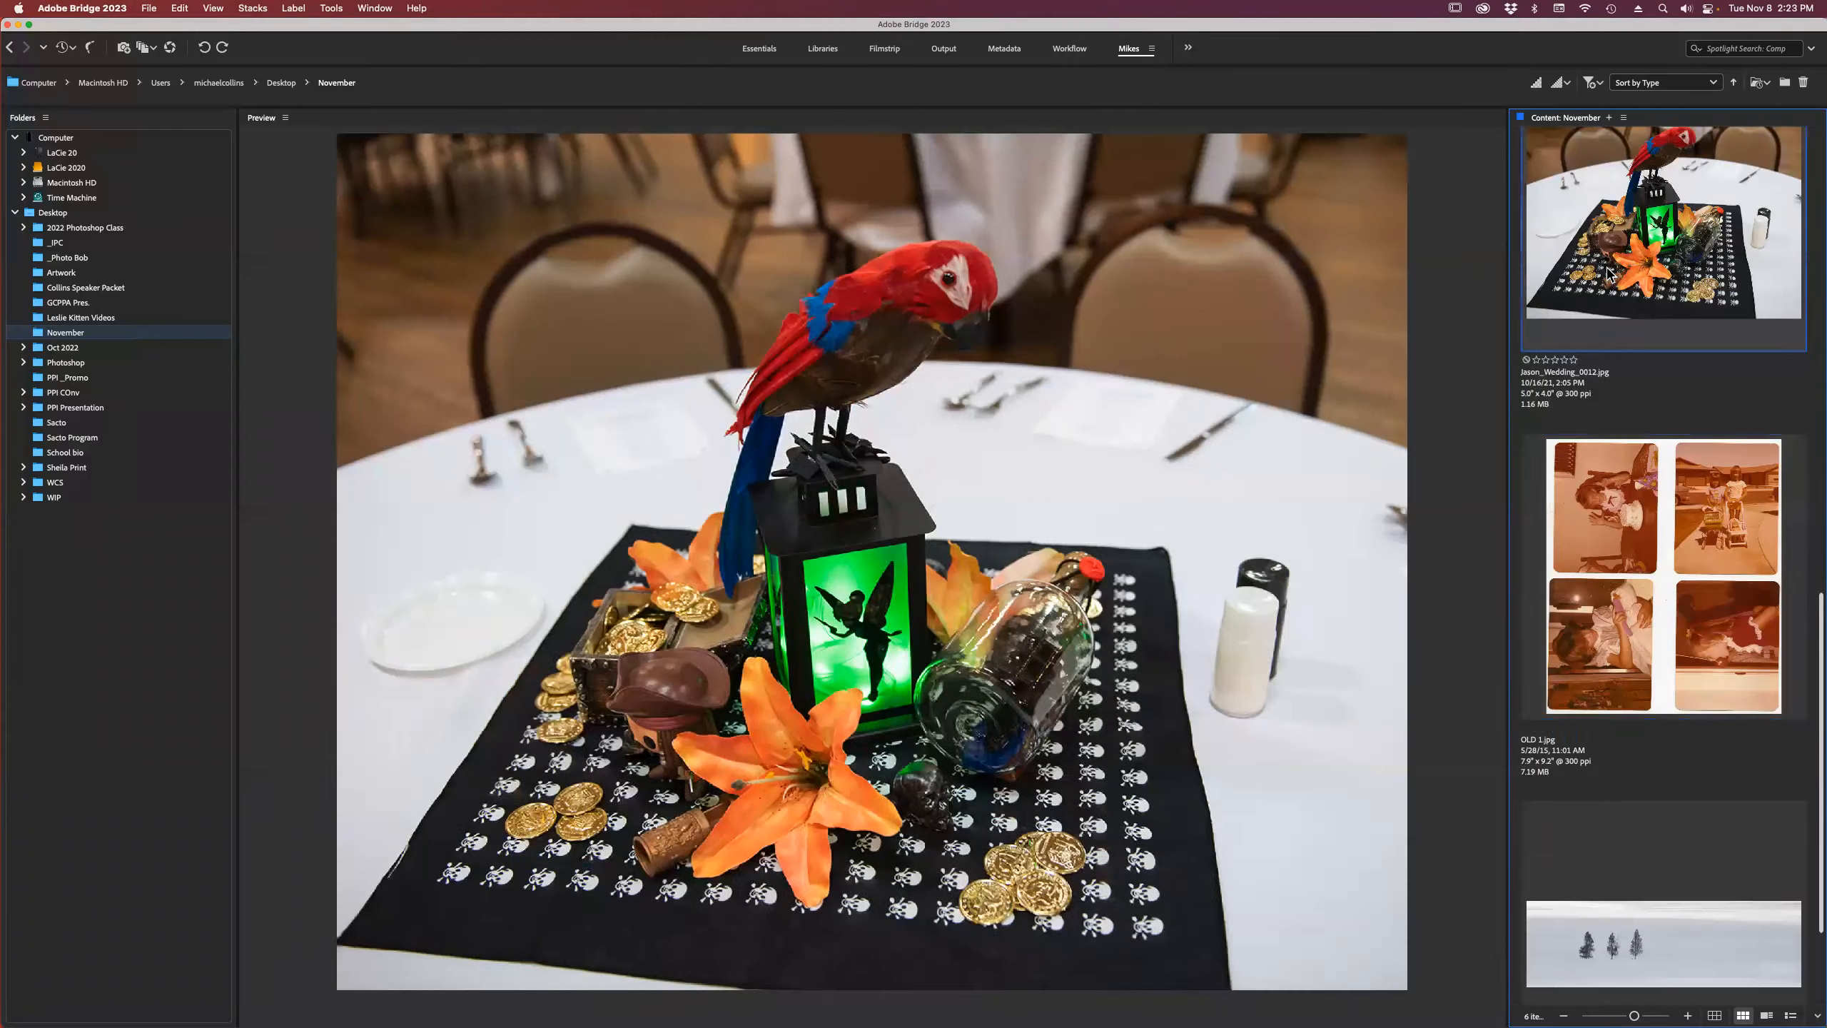
pyautogui.doubleClick(1609, 275)
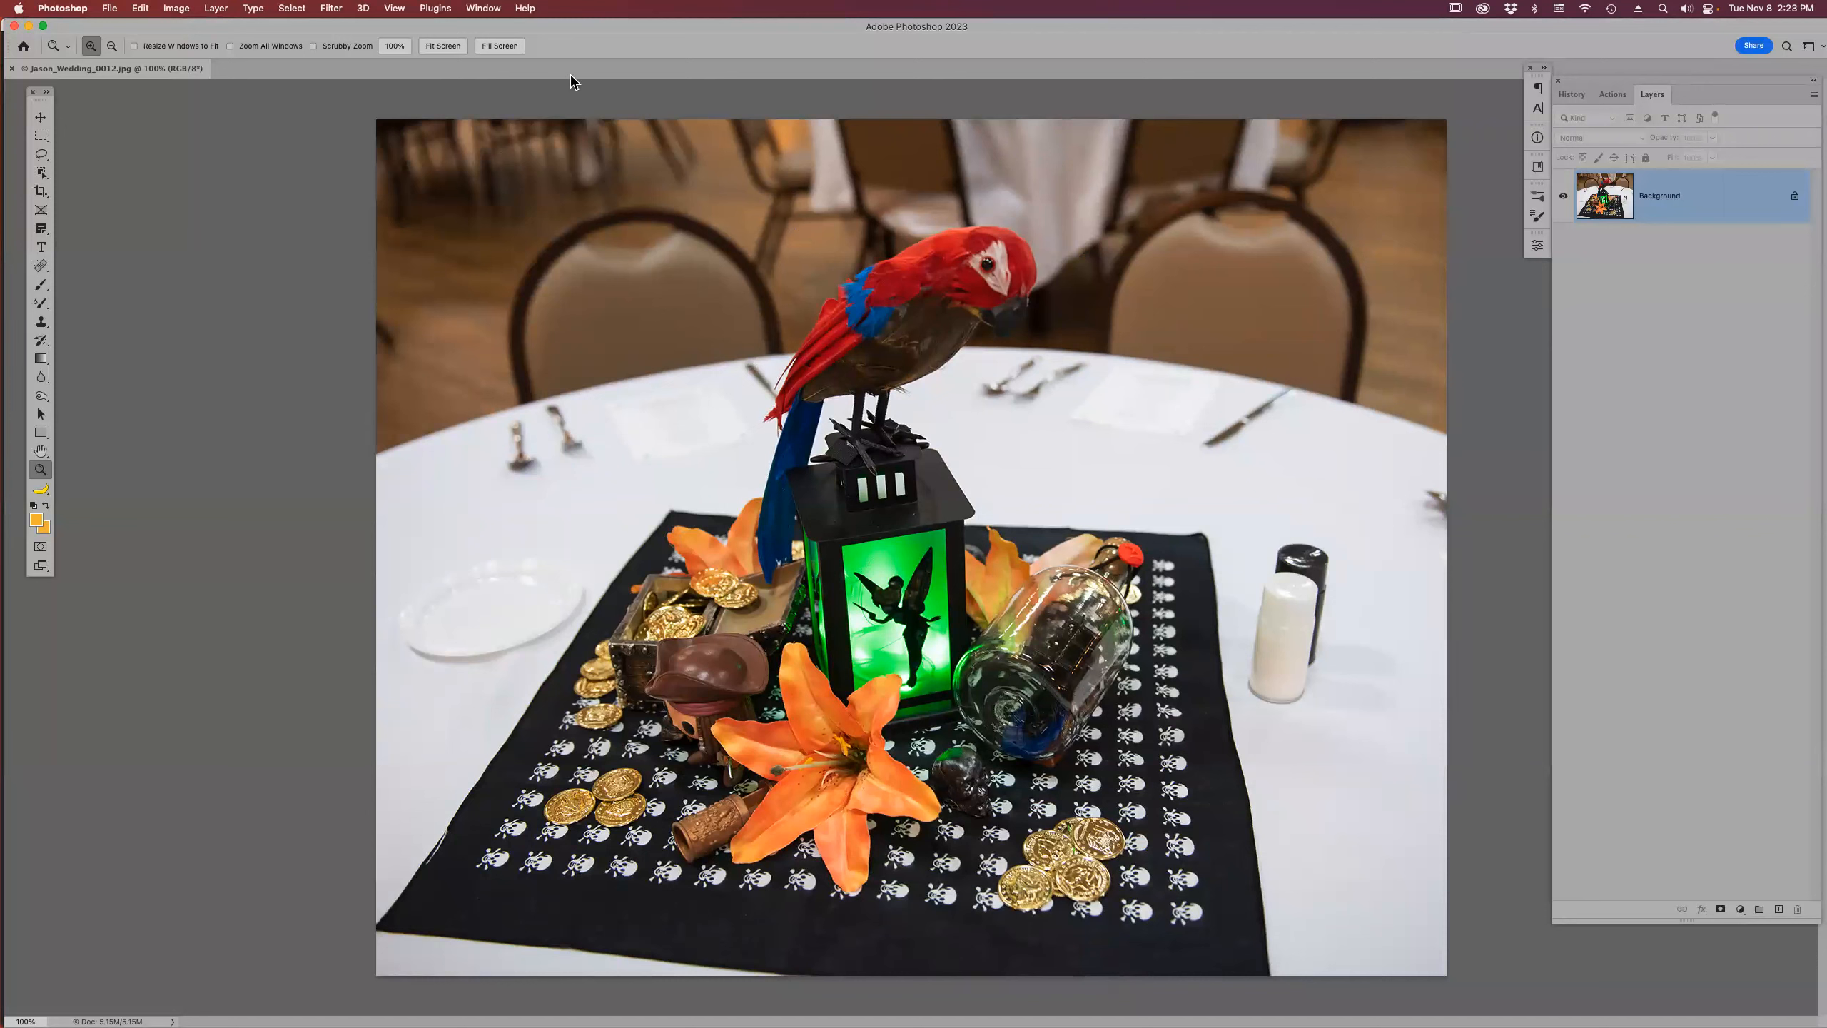
# - Try removing the salt and pepper shakers and the white plate by deleting and filling their Object Selection tool selections
pyautogui.click(41, 179)
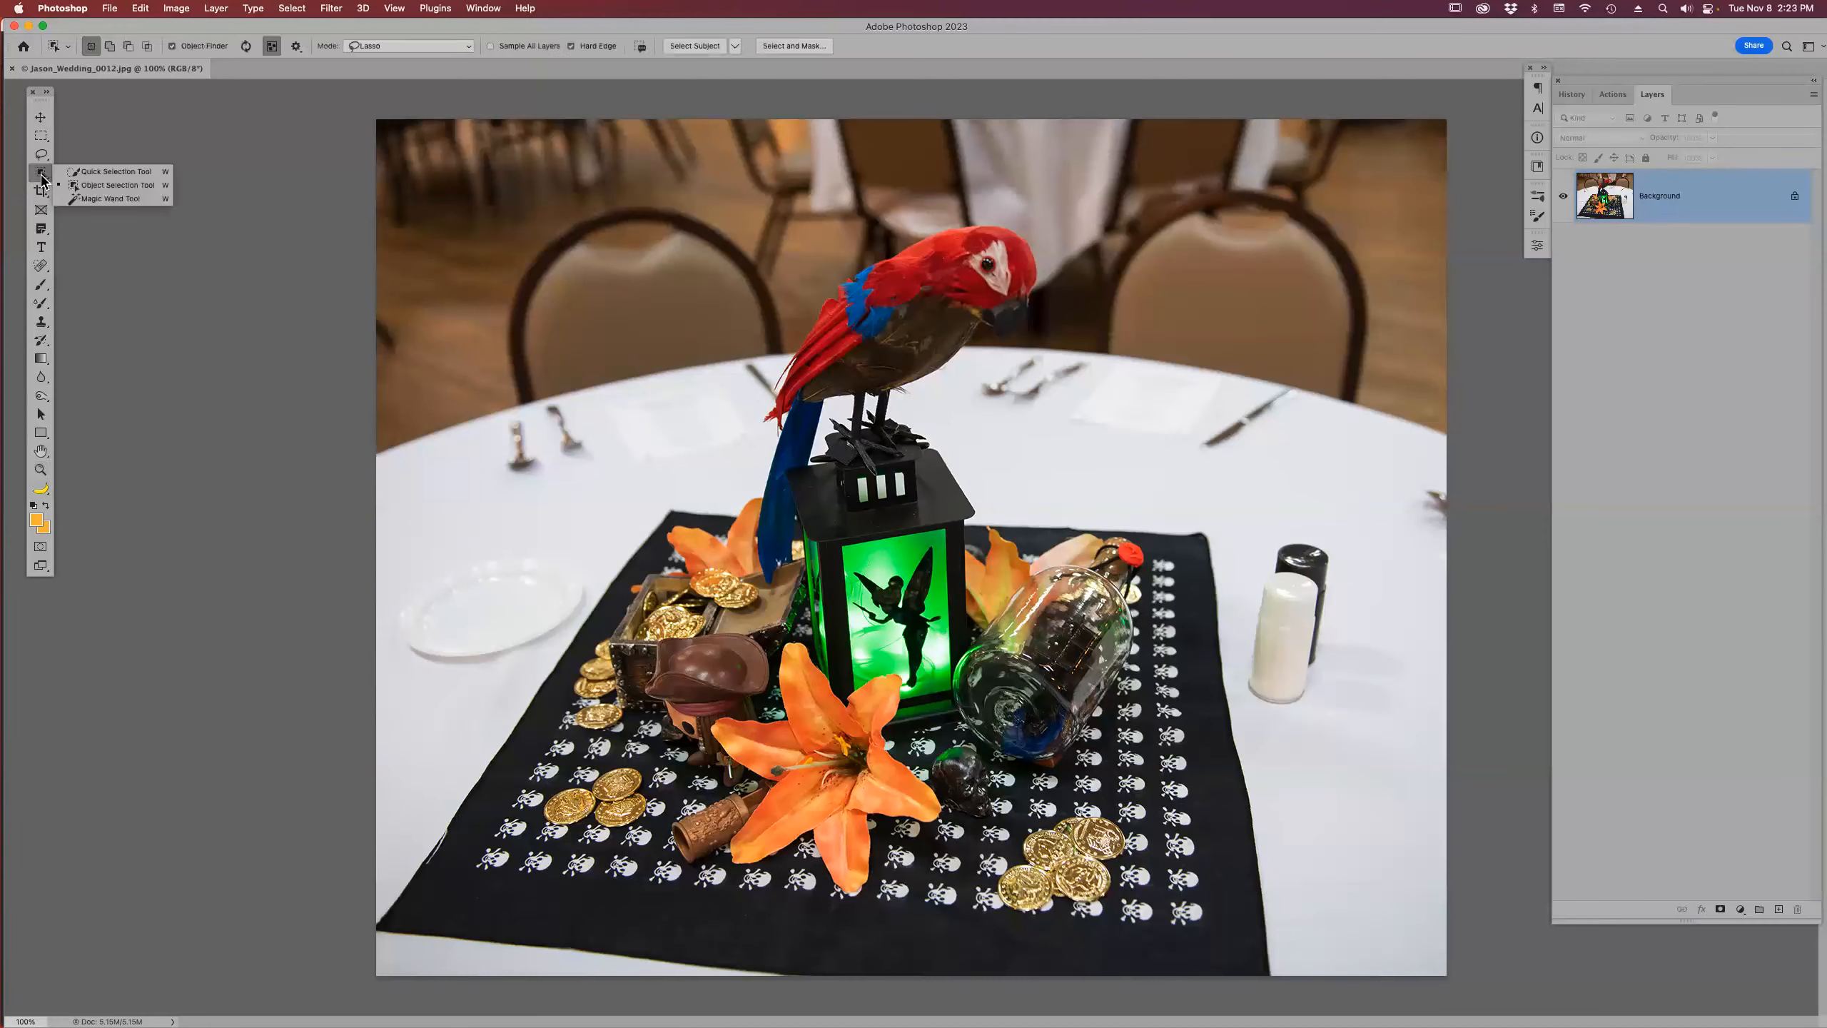
pyautogui.click(126, 186)
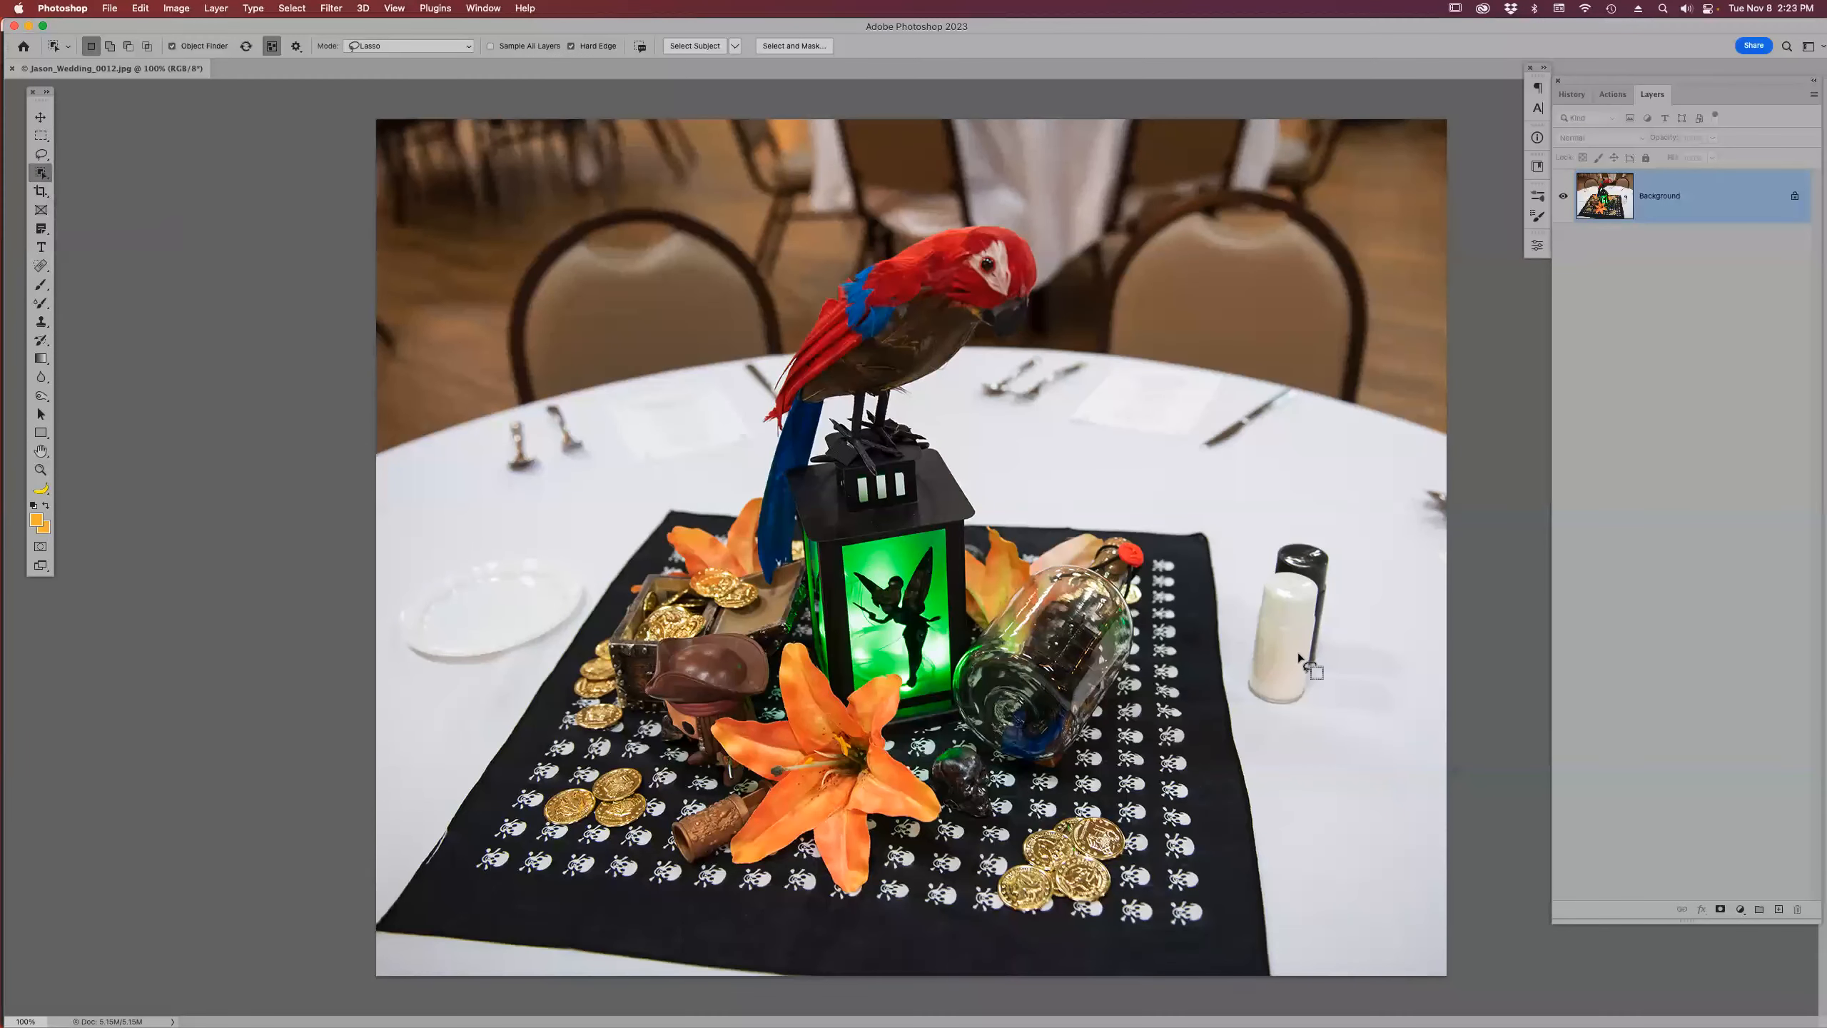
pyautogui.moveTo(1252, 527)
pyautogui.mouseDown()
pyautogui.moveTo(1242, 700)
pyautogui.moveTo(1312, 731)
pyautogui.moveTo(1404, 719)
pyautogui.moveTo(1397, 624)
pyautogui.moveTo(1365, 617)
pyautogui.moveTo(1353, 548)
pyautogui.moveTo(1253, 526)
pyautogui.mouseUp()
pyautogui.press('shift')
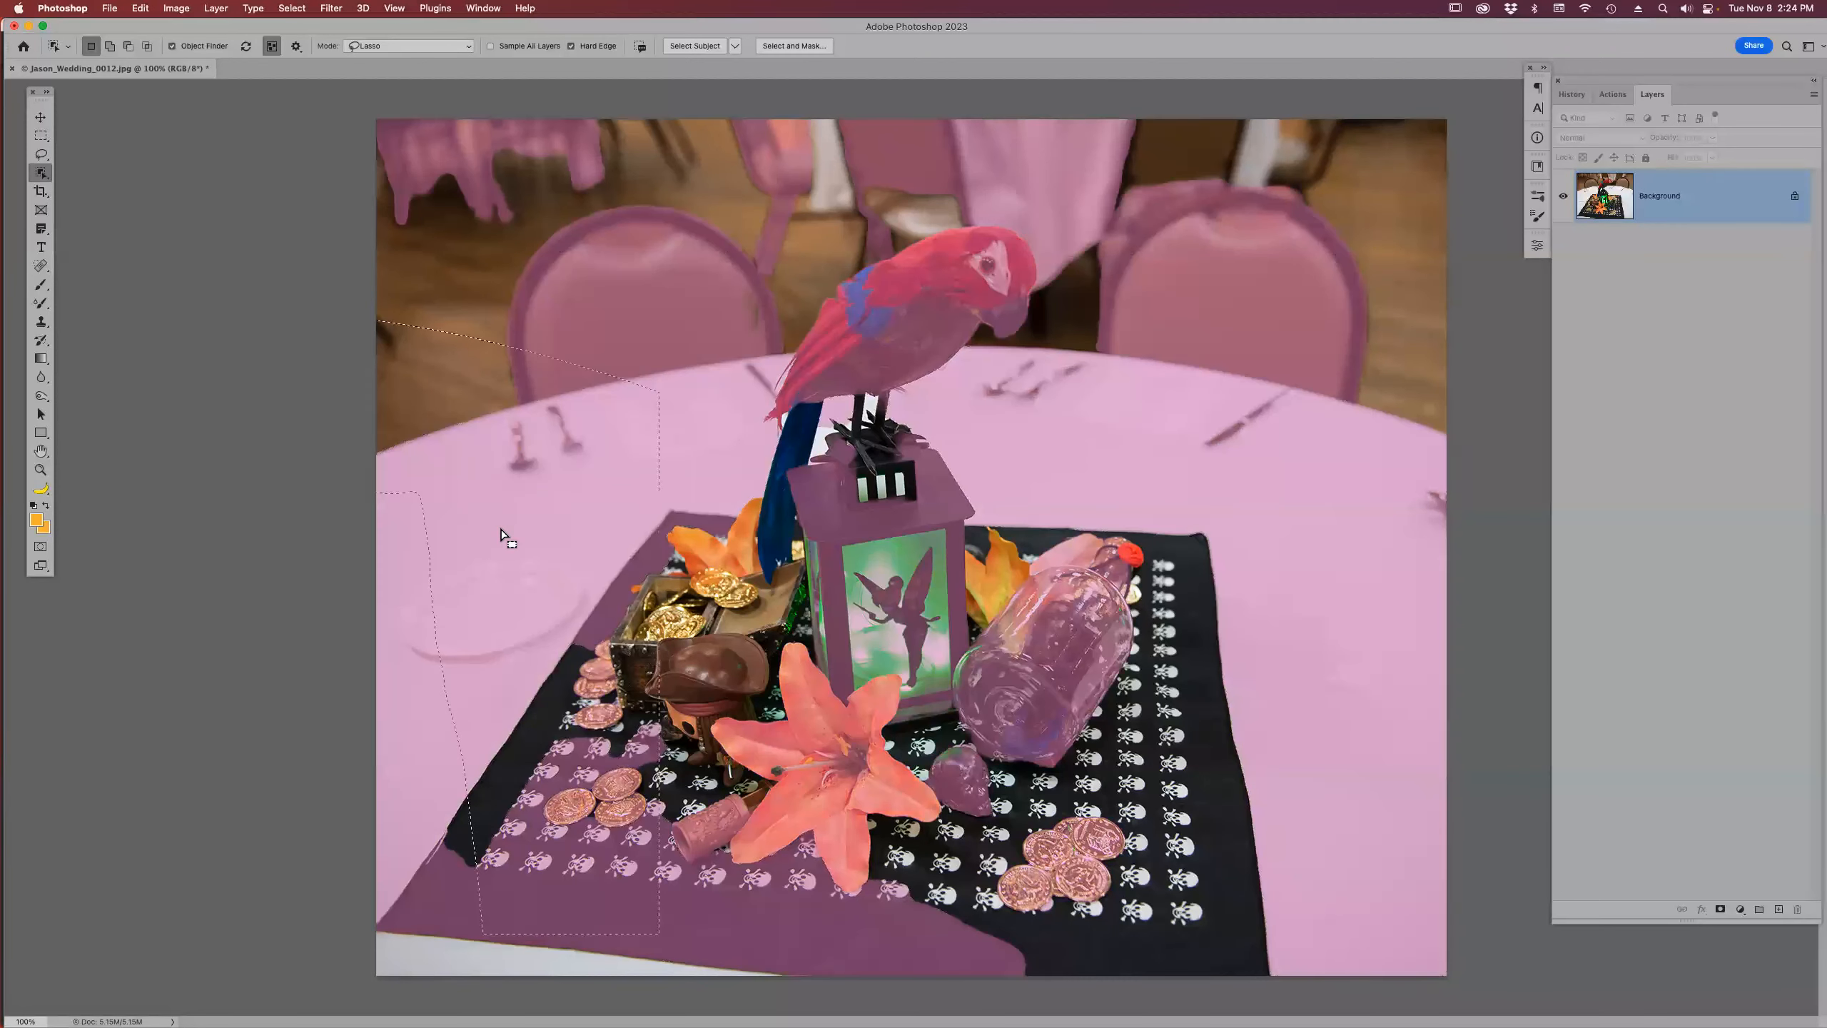
pyautogui.moveTo(466, 554)
pyautogui.mouseDown()
pyautogui.moveTo(397, 611)
pyautogui.moveTo(396, 651)
pyautogui.moveTo(482, 662)
pyautogui.moveTo(572, 627)
pyautogui.moveTo(592, 563)
pyautogui.moveTo(472, 545)
pyautogui.mouseUp()
pyautogui.hotkey('shift', 'BackSpace')
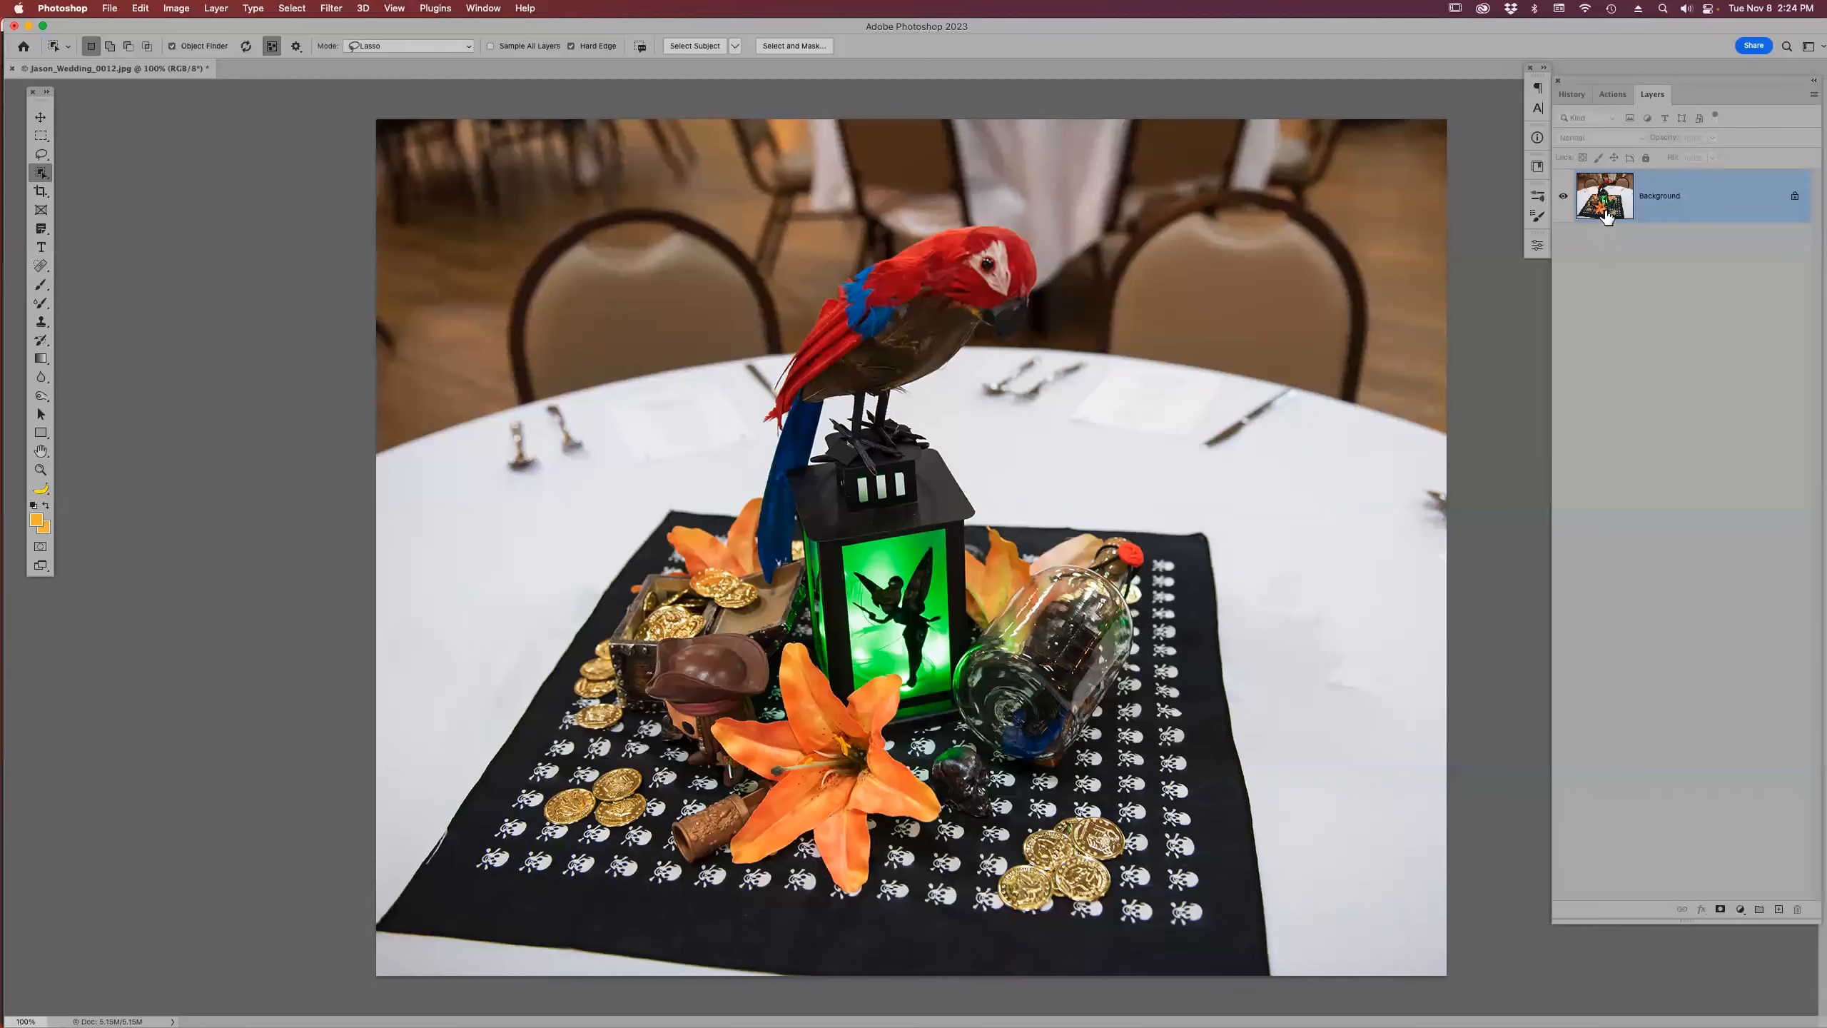
# - Undo the object removals to restore the shakers and the white plate
pyautogui.press('super+z')
pyautogui.press('super+z')
pyautogui.press('super+z')
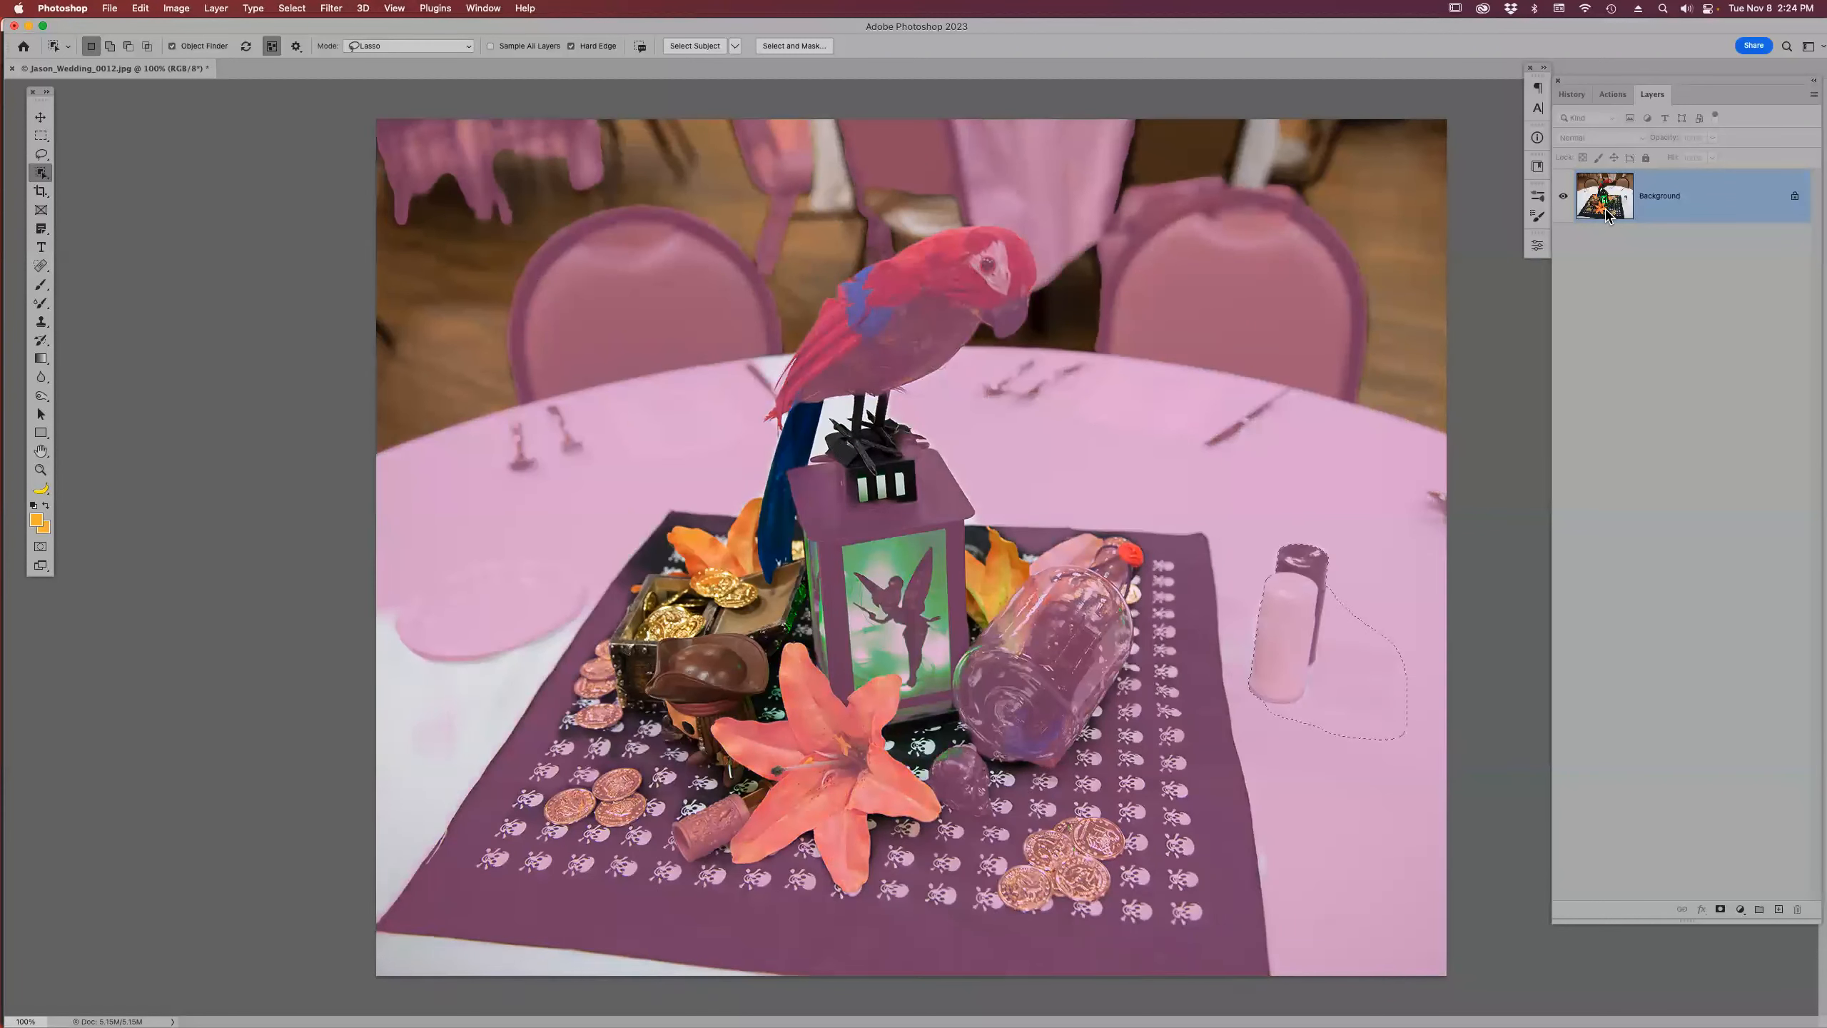
pyautogui.press('super+z')
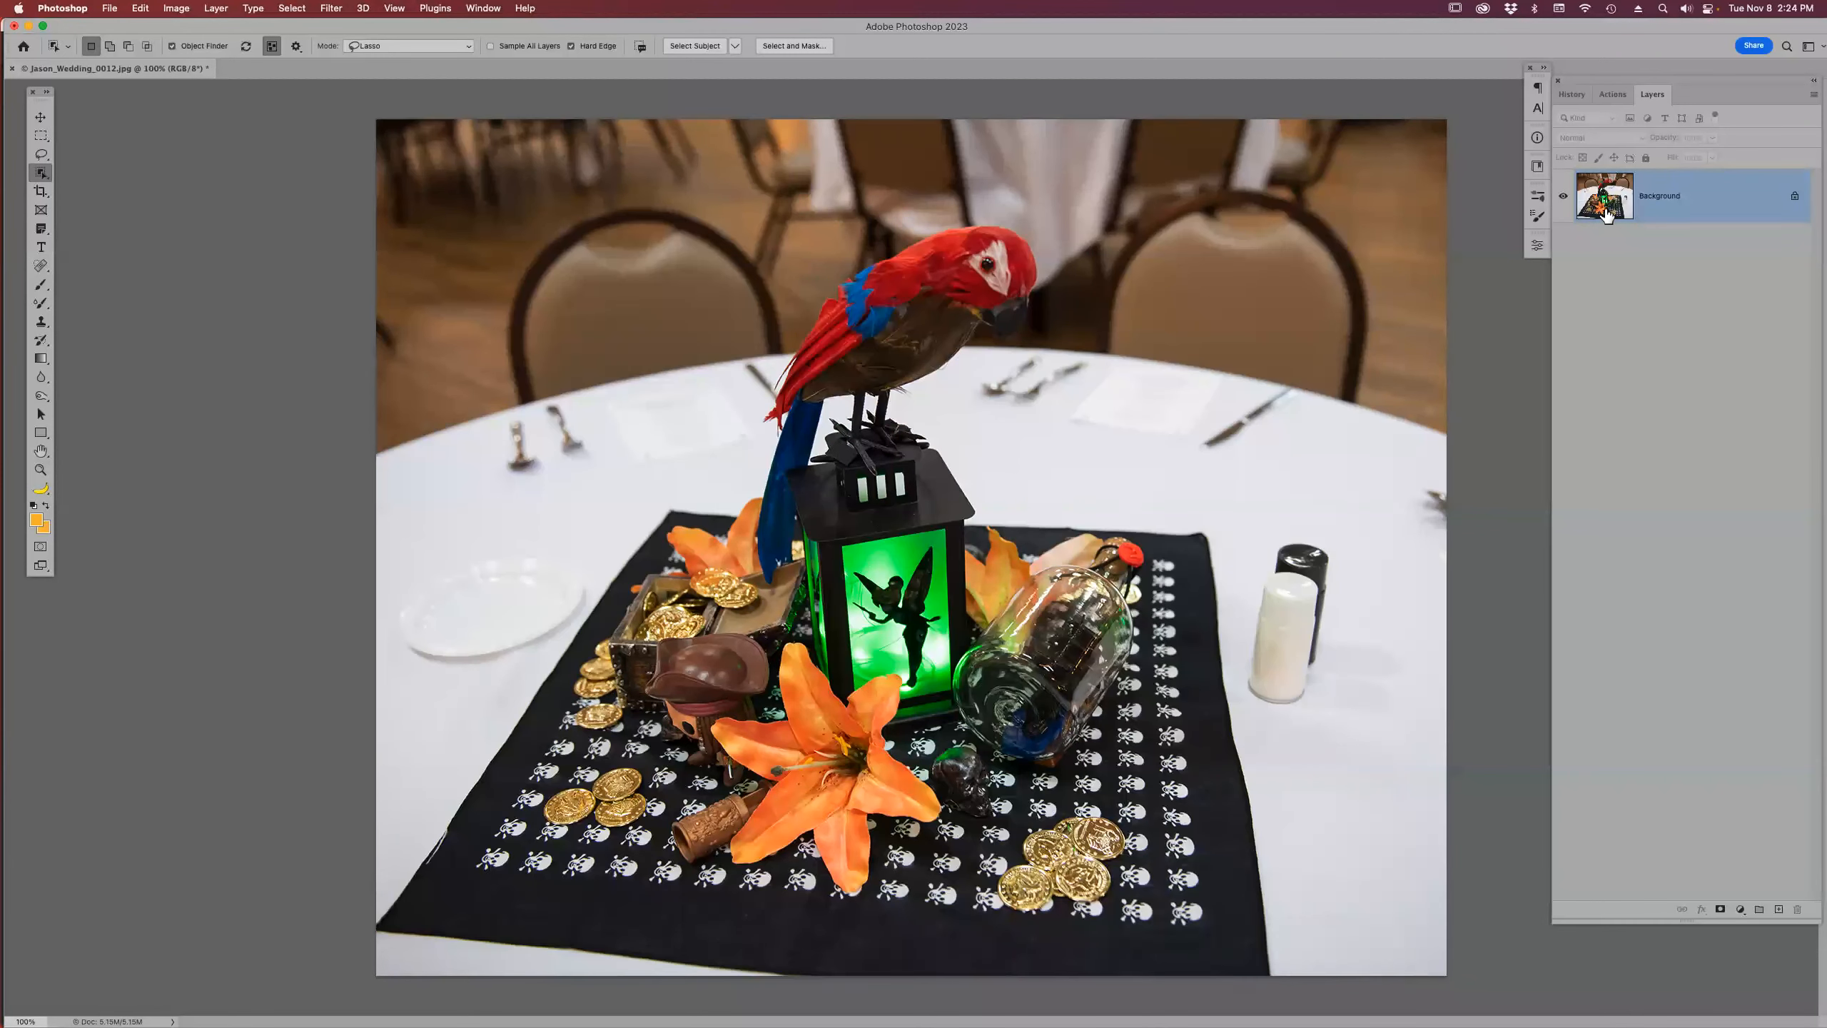
# - Select the salt and pepper shakers together with their shadow using a loose freehand Lasso outline
pyautogui.press('z')
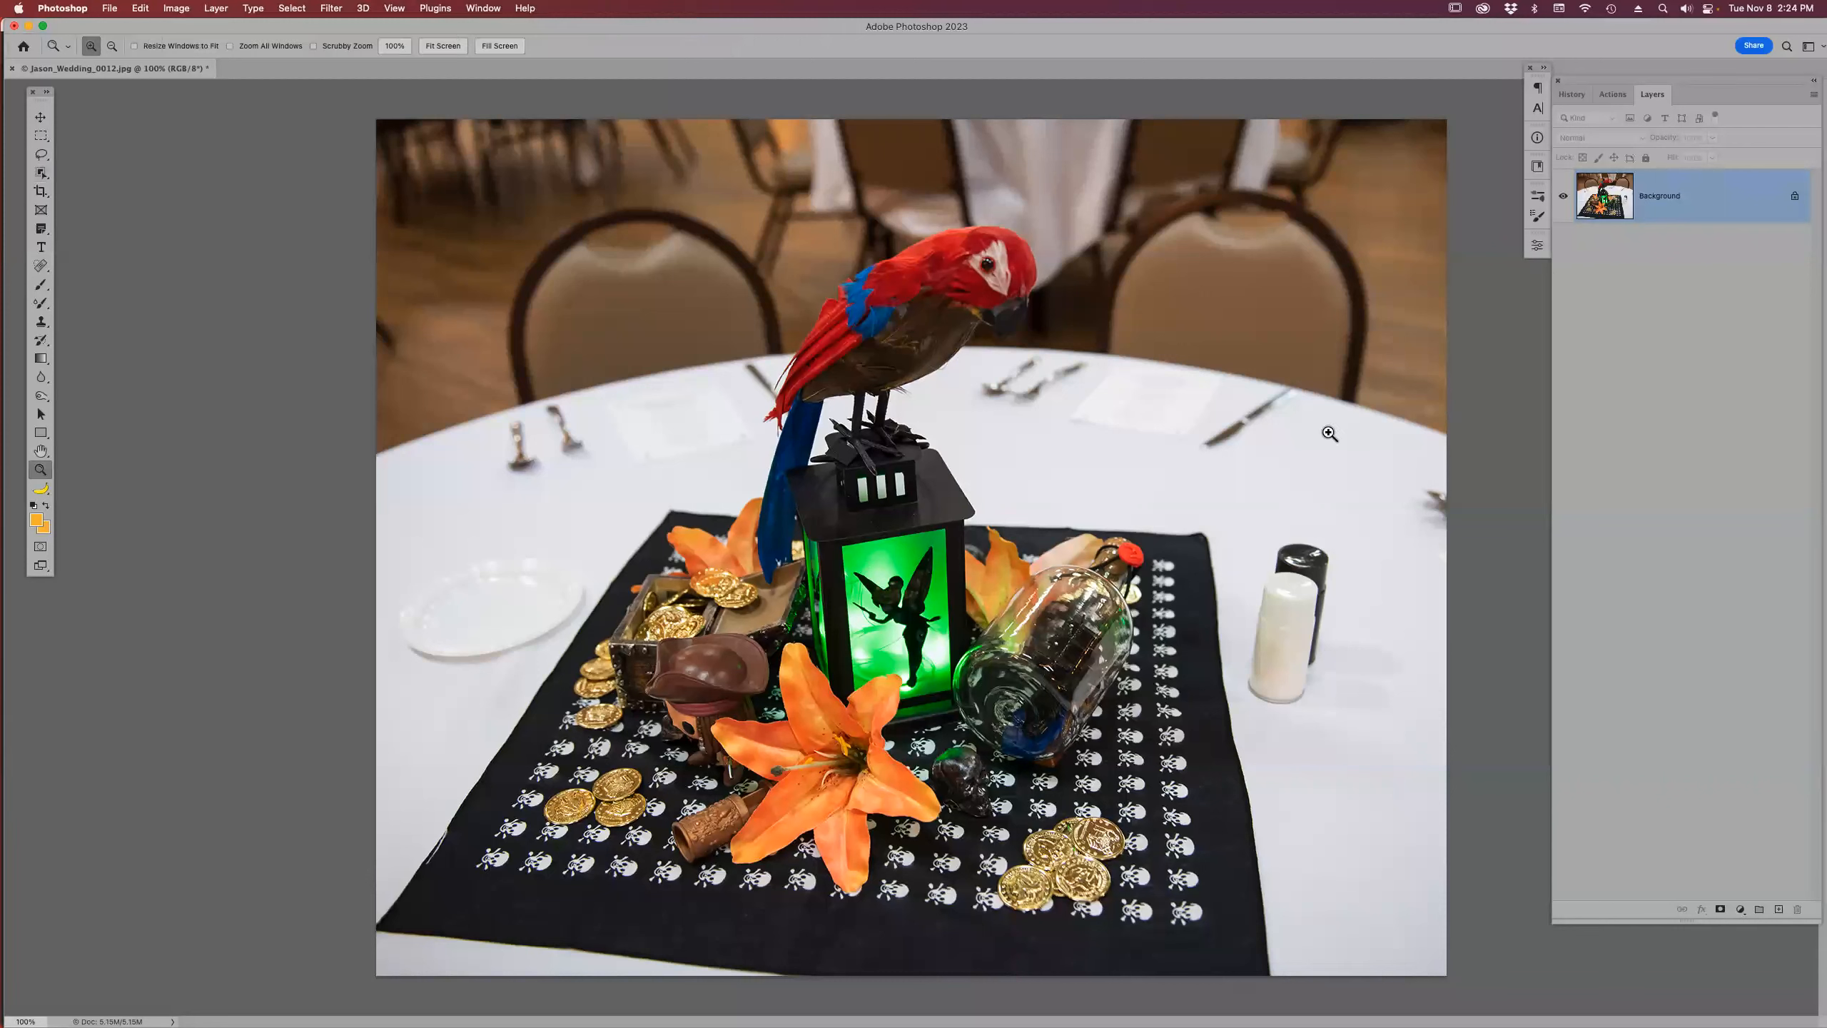
pyautogui.press('l')
pyautogui.moveTo(1253, 539)
pyautogui.mouseDown()
pyautogui.moveTo(1239, 701)
pyautogui.moveTo(1385, 718)
pyautogui.moveTo(1415, 696)
pyautogui.moveTo(1386, 676)
pyautogui.moveTo(1405, 660)
pyautogui.moveTo(1384, 632)
pyautogui.moveTo(1342, 626)
pyautogui.moveTo(1311, 541)
pyautogui.moveTo(1253, 540)
pyautogui.mouseUp()
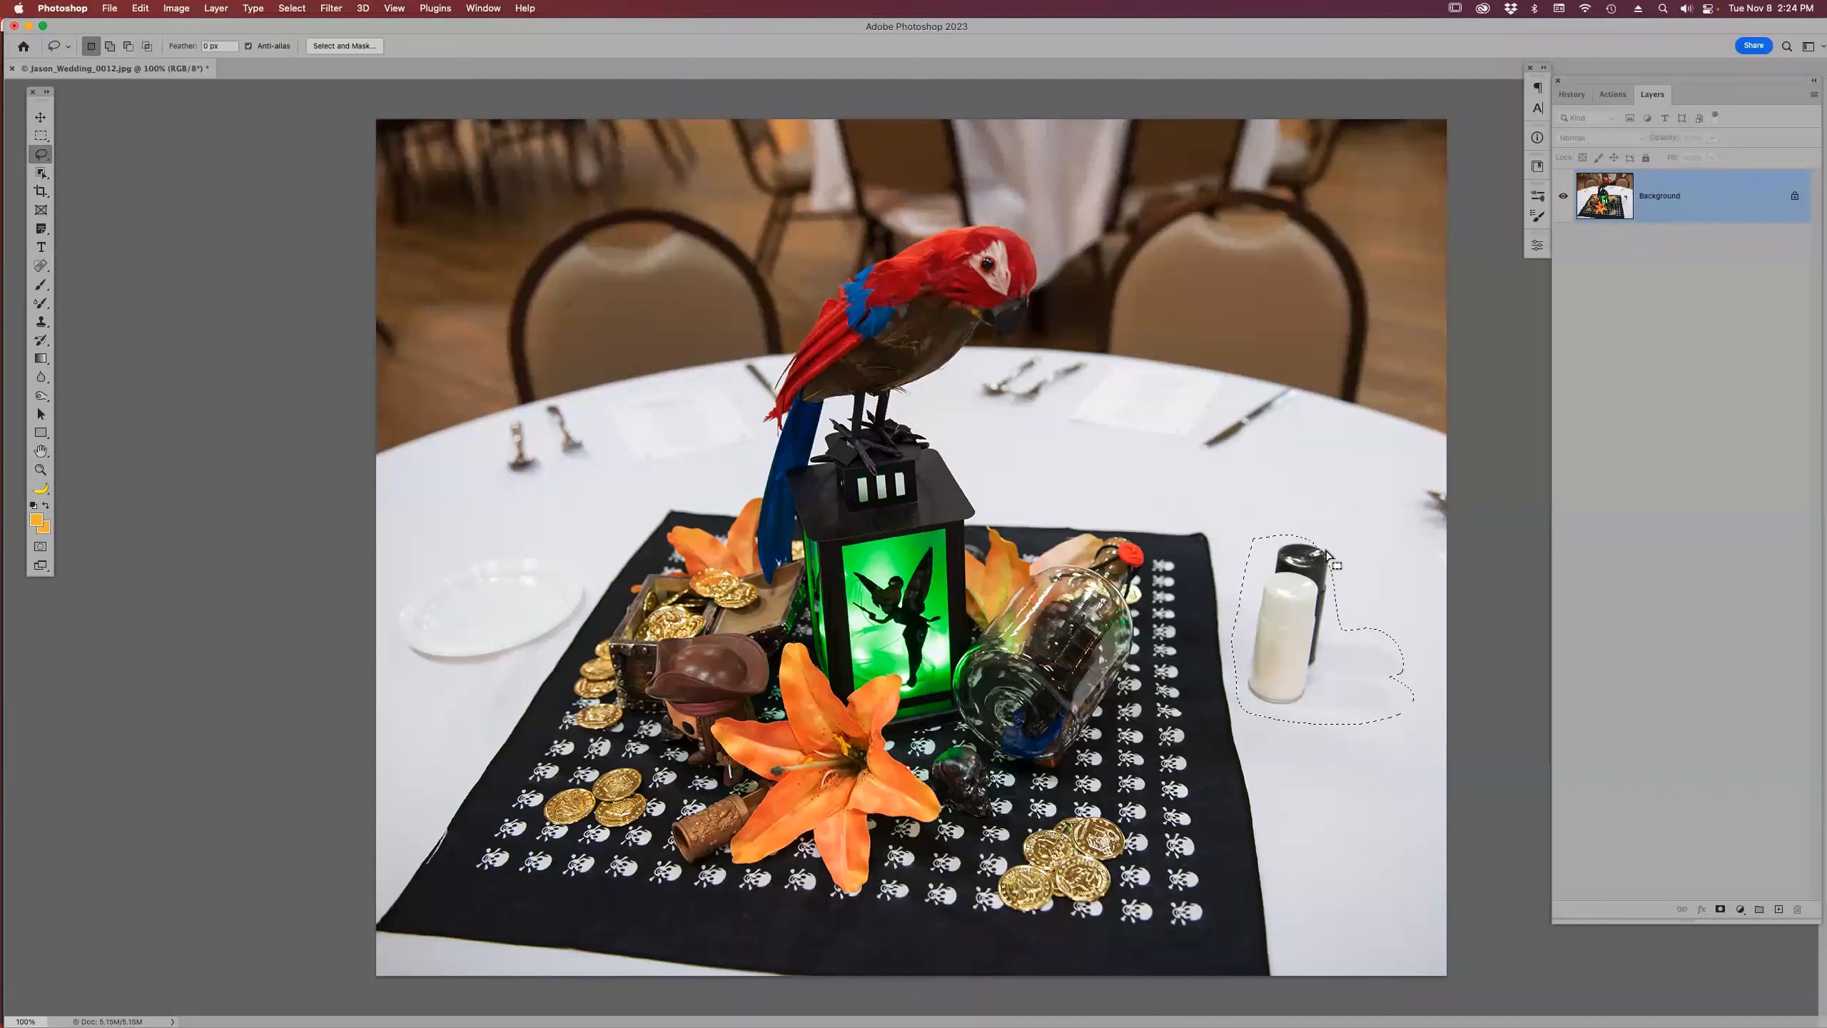
pyautogui.press('shift')
# - Fill the shaker selection with Content-Aware Fill, excluding the cutlery at the table's far edge from the sampling area
pyautogui.click(142, 8)
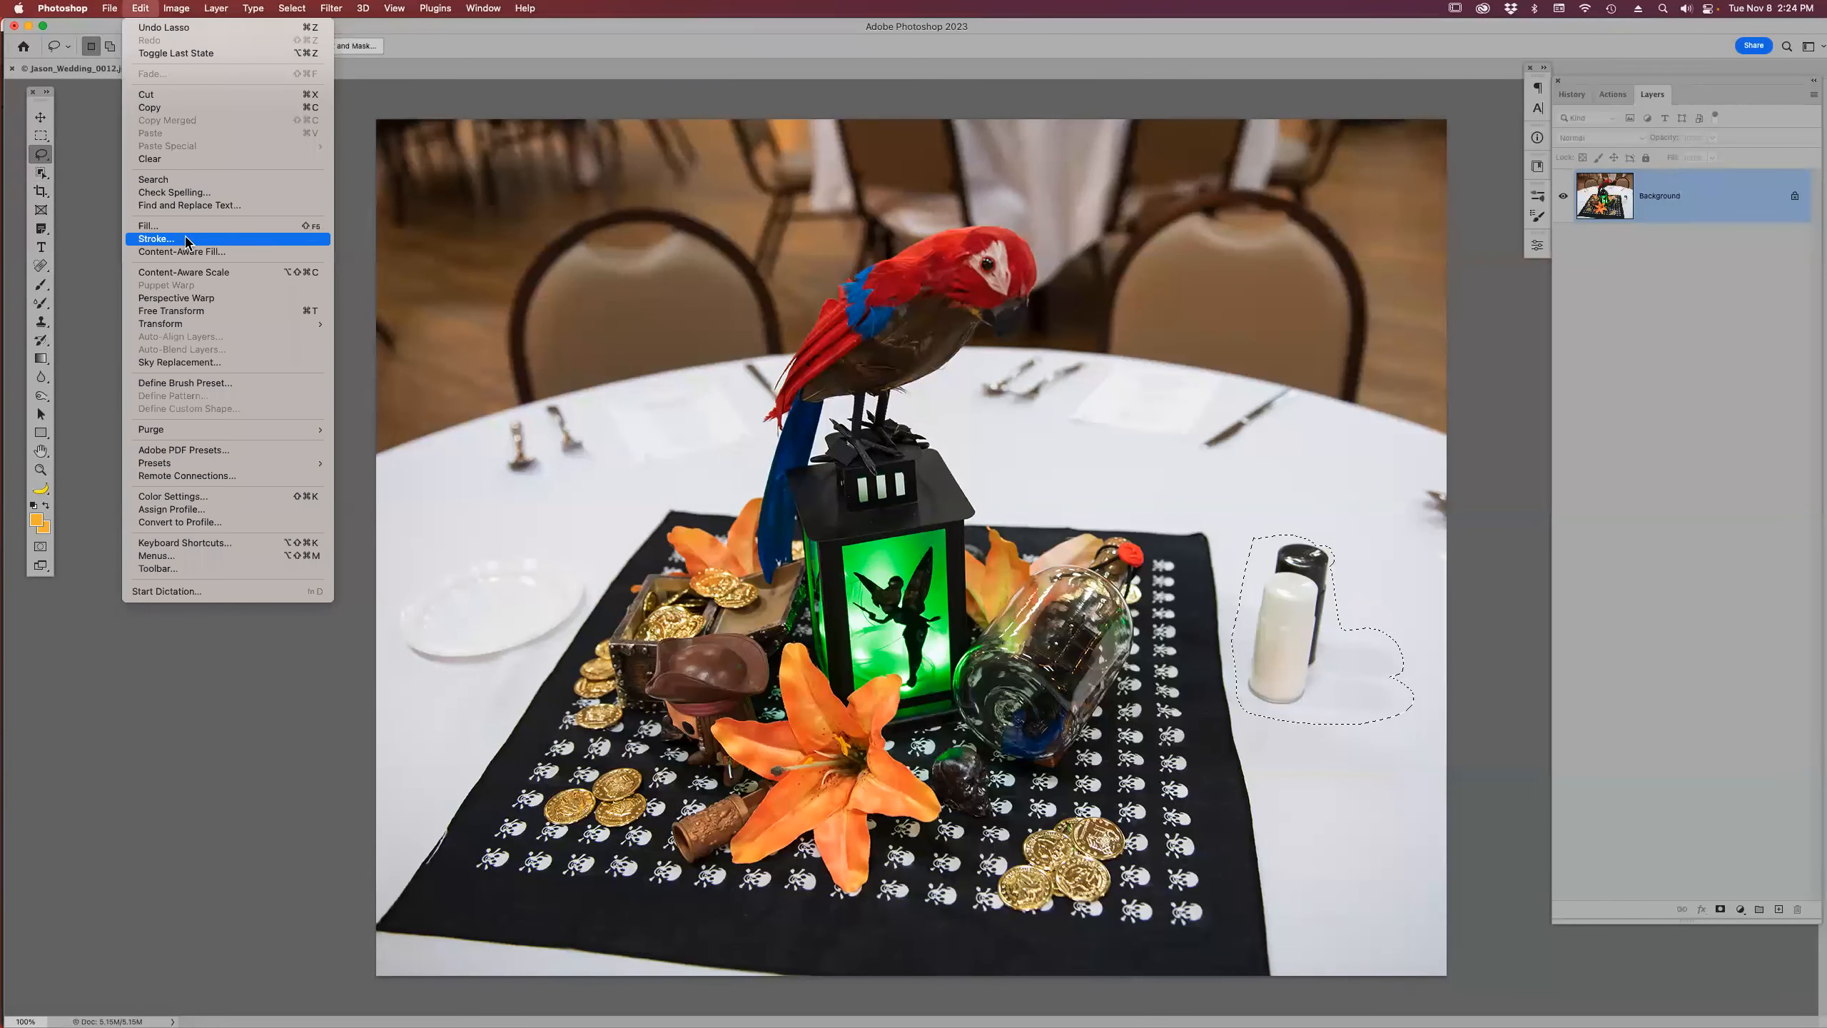
pyautogui.click(194, 252)
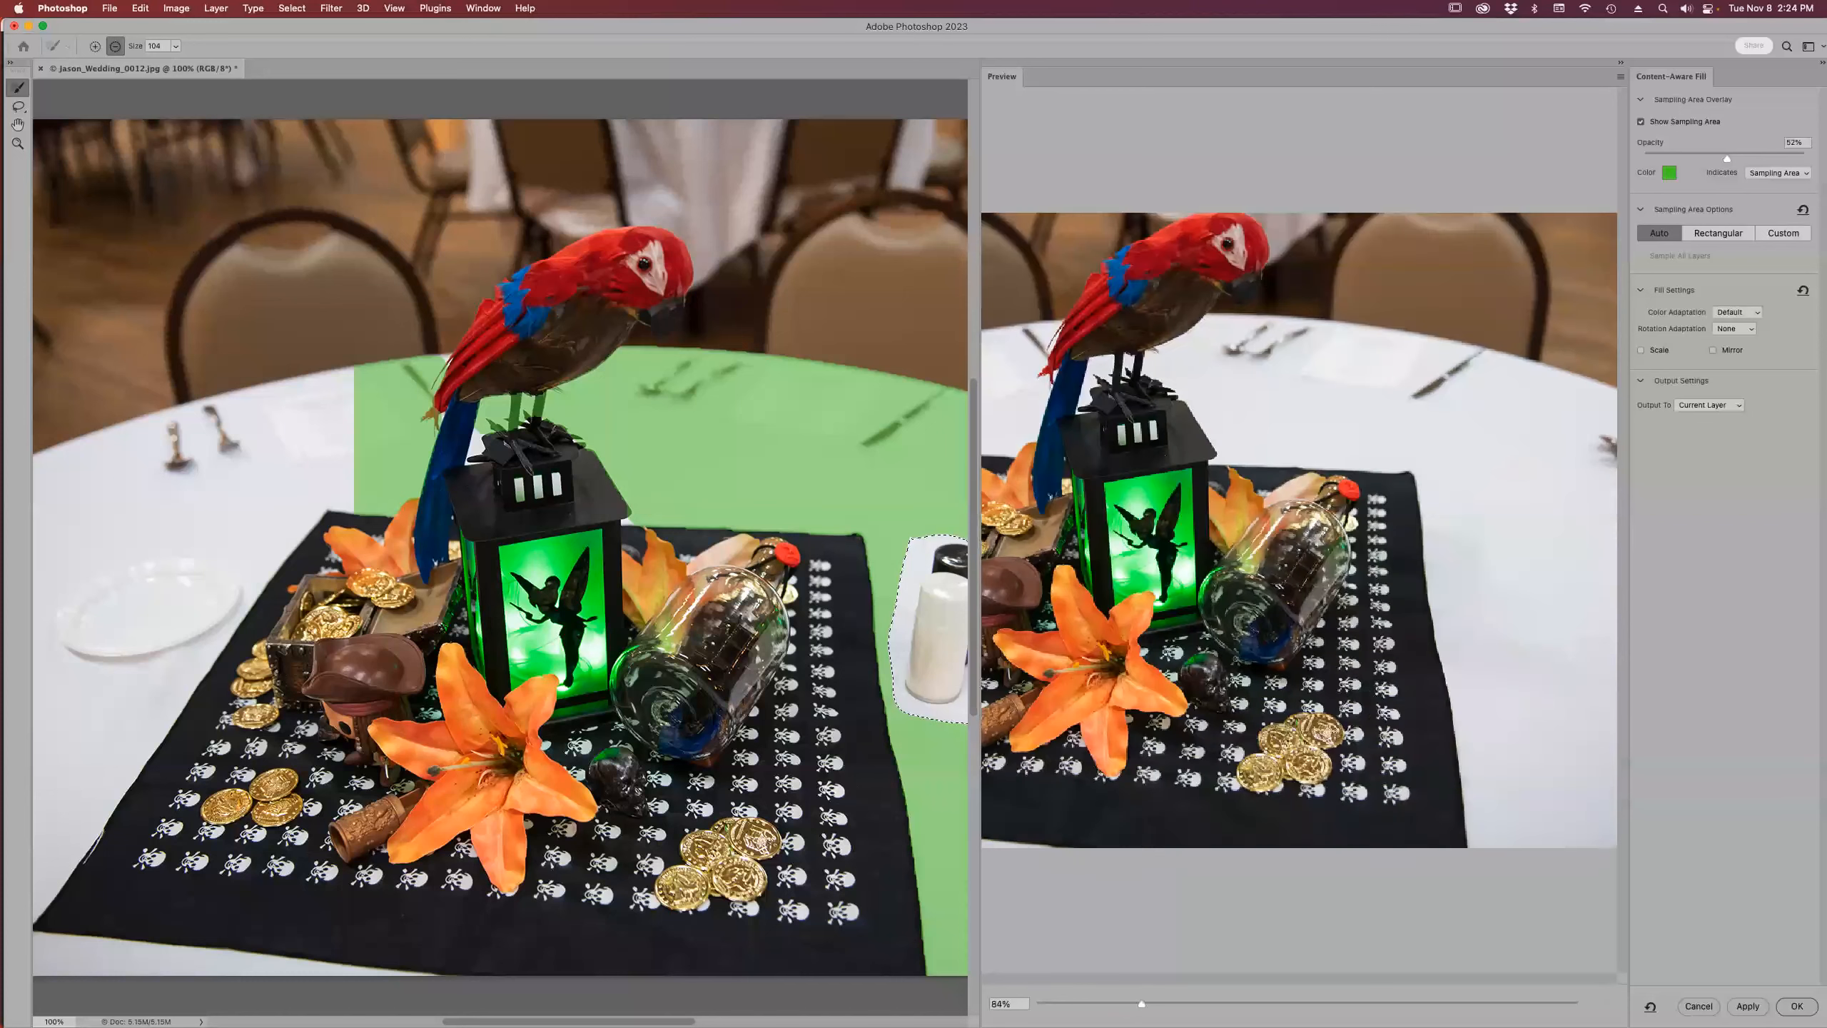
pyautogui.moveTo(900, 425)
pyautogui.mouseDown()
pyautogui.moveTo(913, 417)
pyautogui.moveTo(637, 369)
pyautogui.moveTo(785, 429)
pyautogui.moveTo(928, 424)
pyautogui.mouseUp()
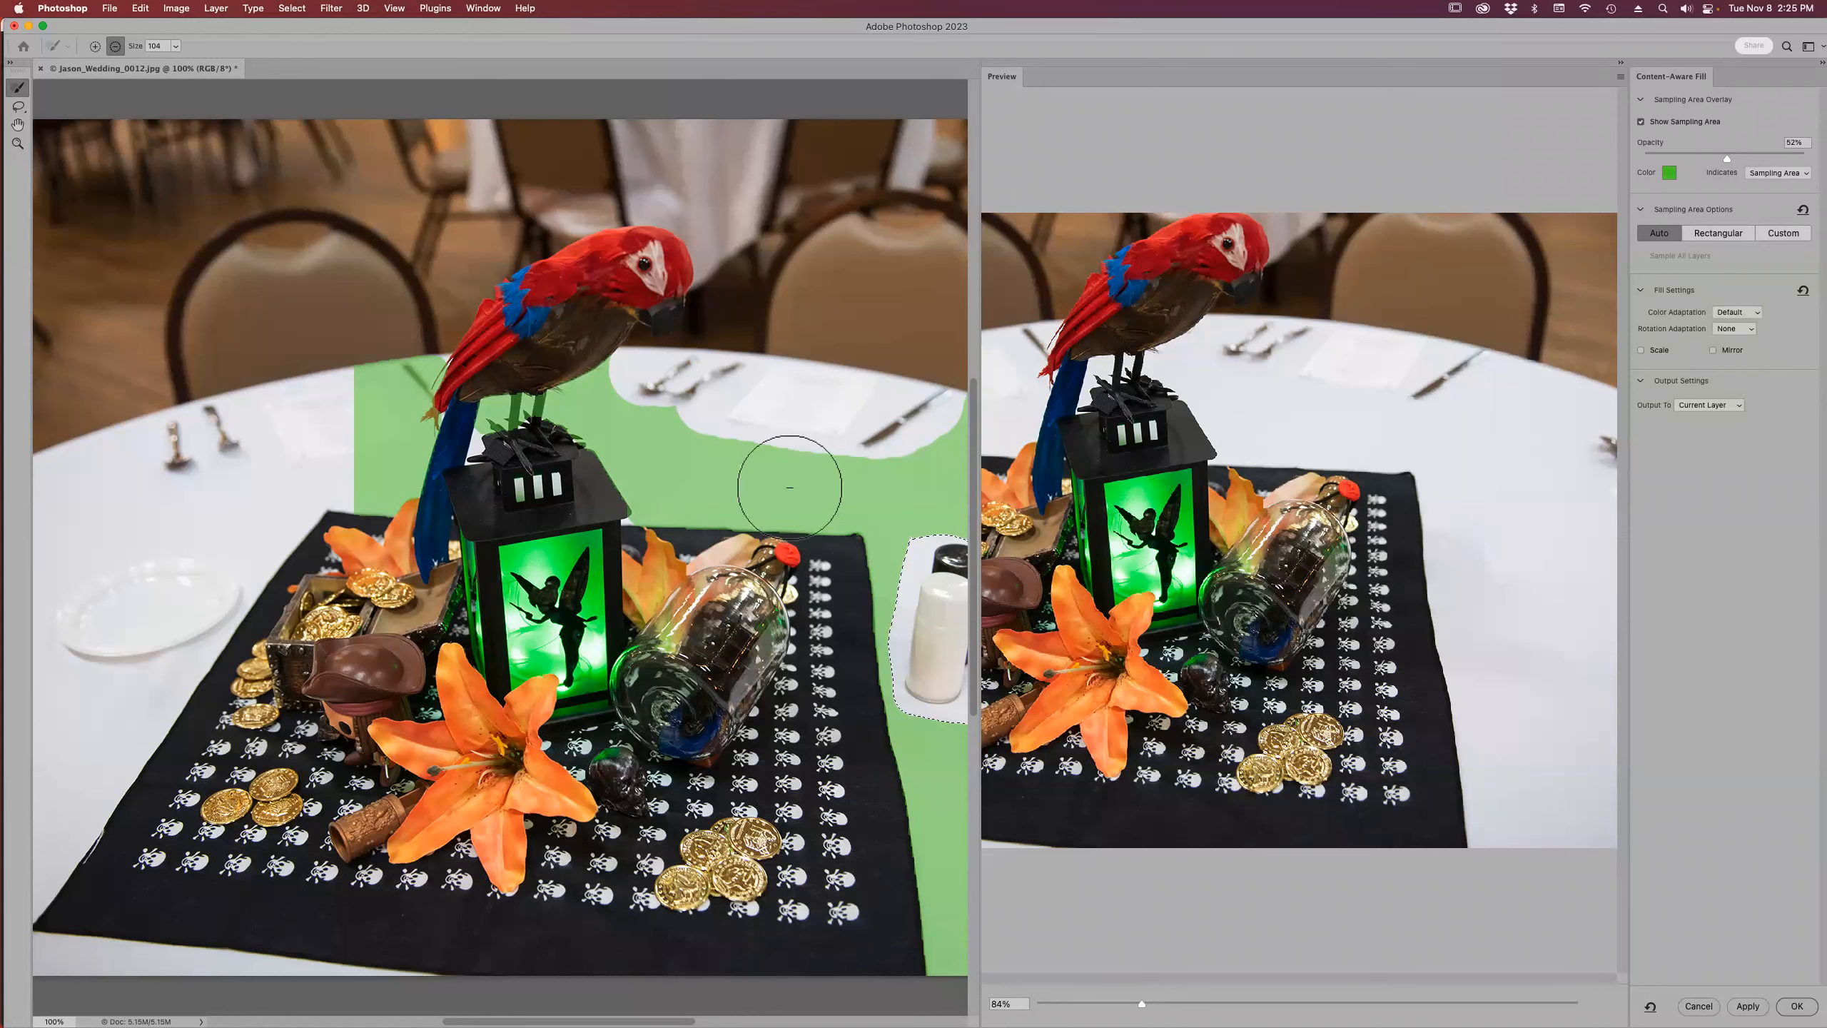
pyautogui.click(1798, 1007)
pyautogui.press('super+d')
# - Smooth the uneven tablecloth around the filled shaker area by patching it with clean cloth from just below
pyautogui.moveTo(1264, 593)
pyautogui.mouseDown()
pyautogui.moveTo(1265, 658)
pyautogui.moveTo(1299, 704)
pyautogui.moveTo(1299, 614)
pyautogui.mouseUp()
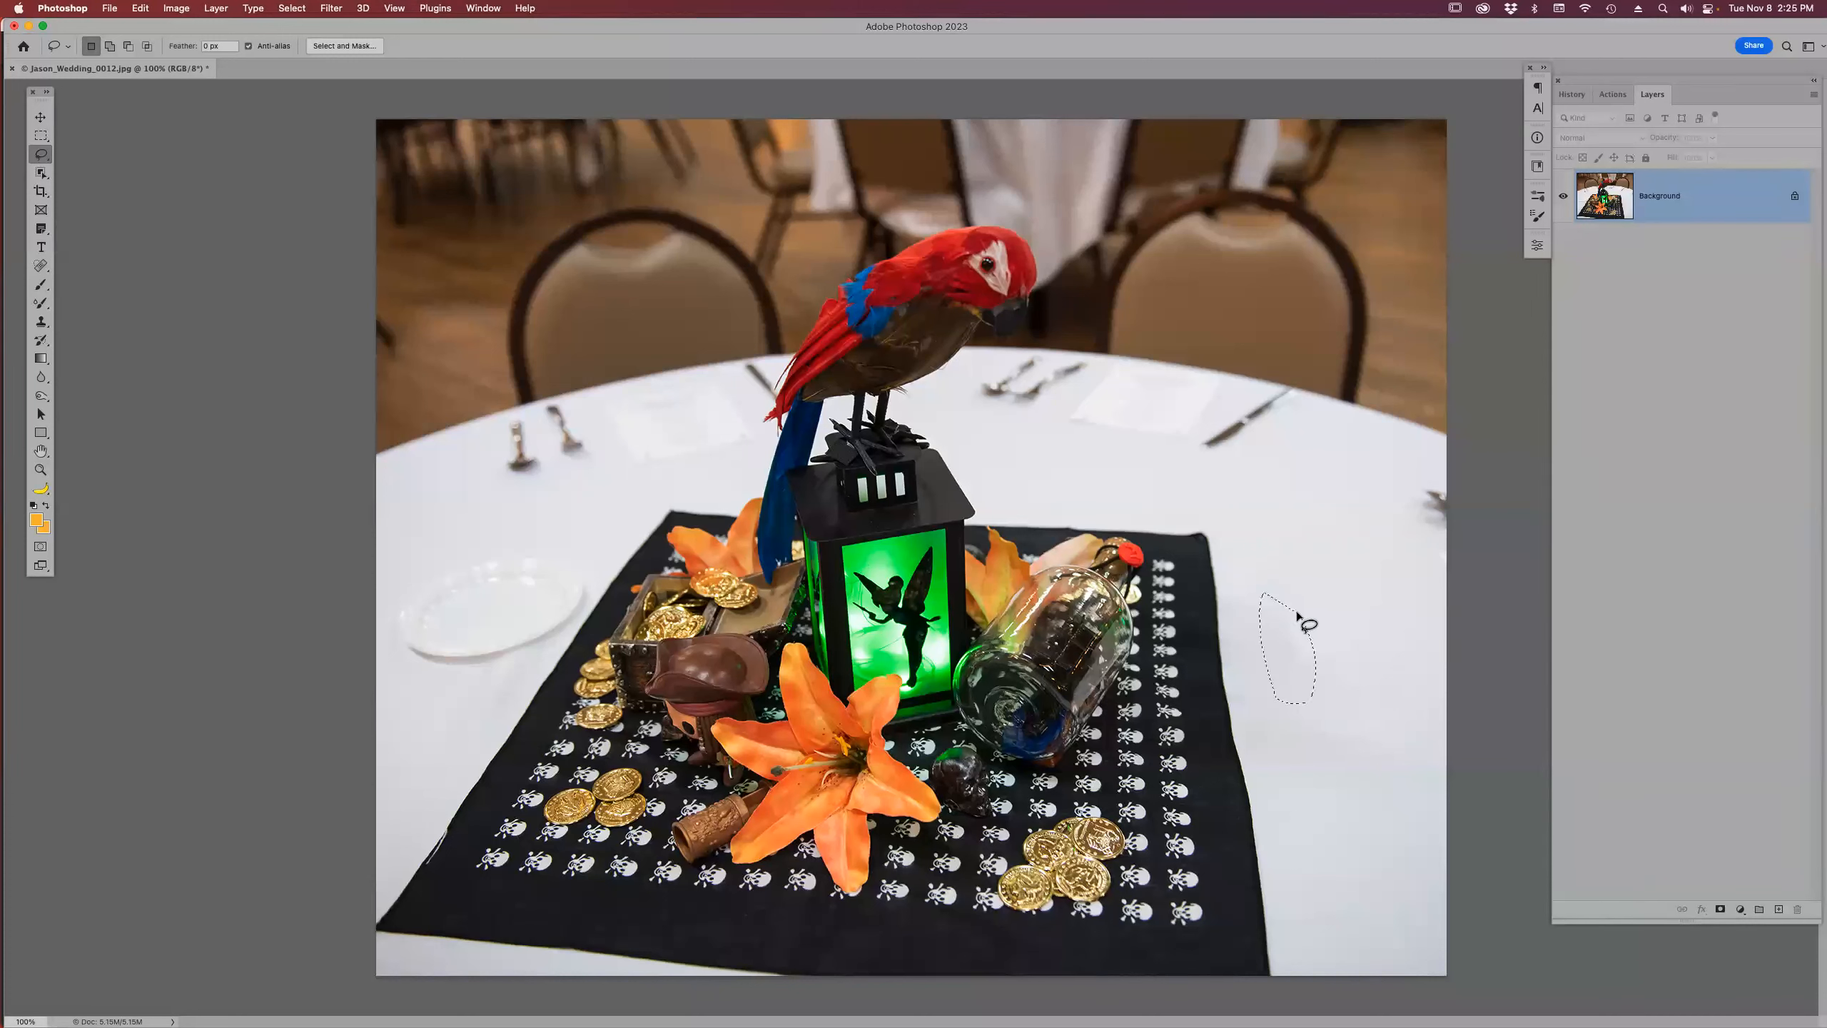
pyautogui.press('super+d')
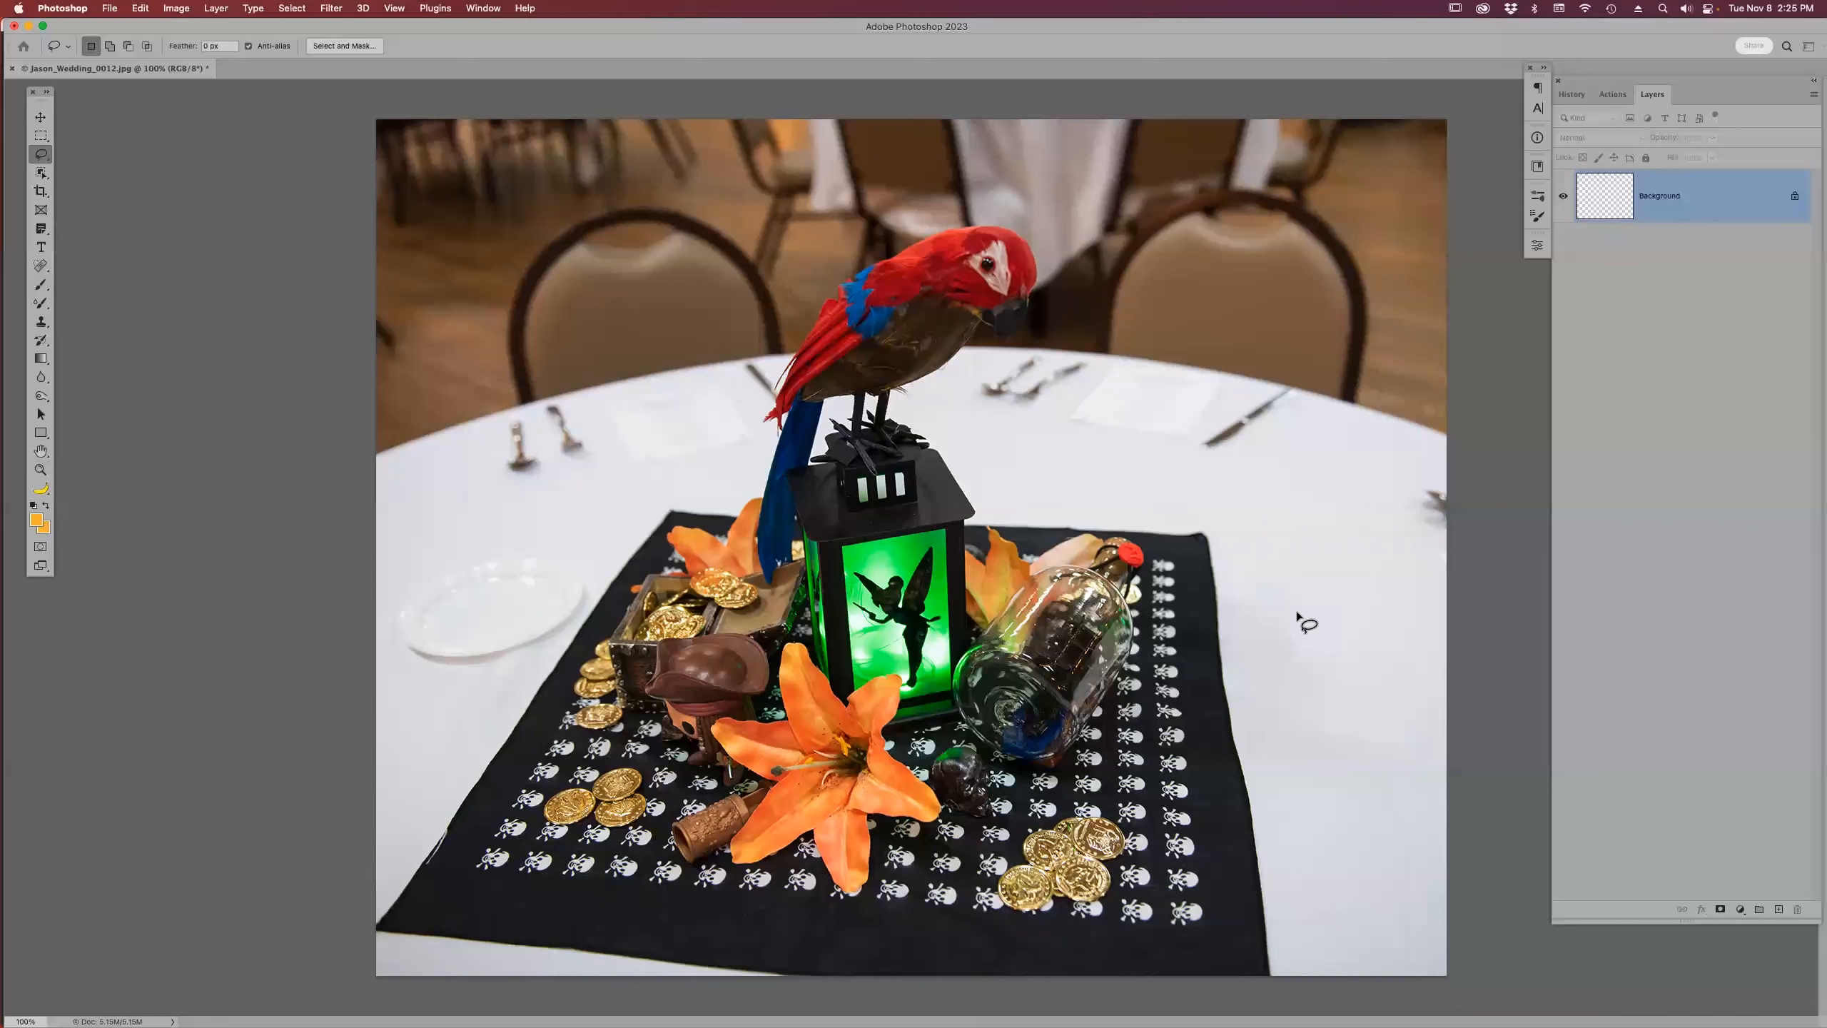
pyautogui.moveTo(1305, 714)
pyautogui.mouseDown()
pyautogui.moveTo(1274, 772)
pyautogui.moveTo(1392, 804)
pyautogui.moveTo(1360, 724)
pyautogui.moveTo(1314, 722)
pyautogui.mouseUp()
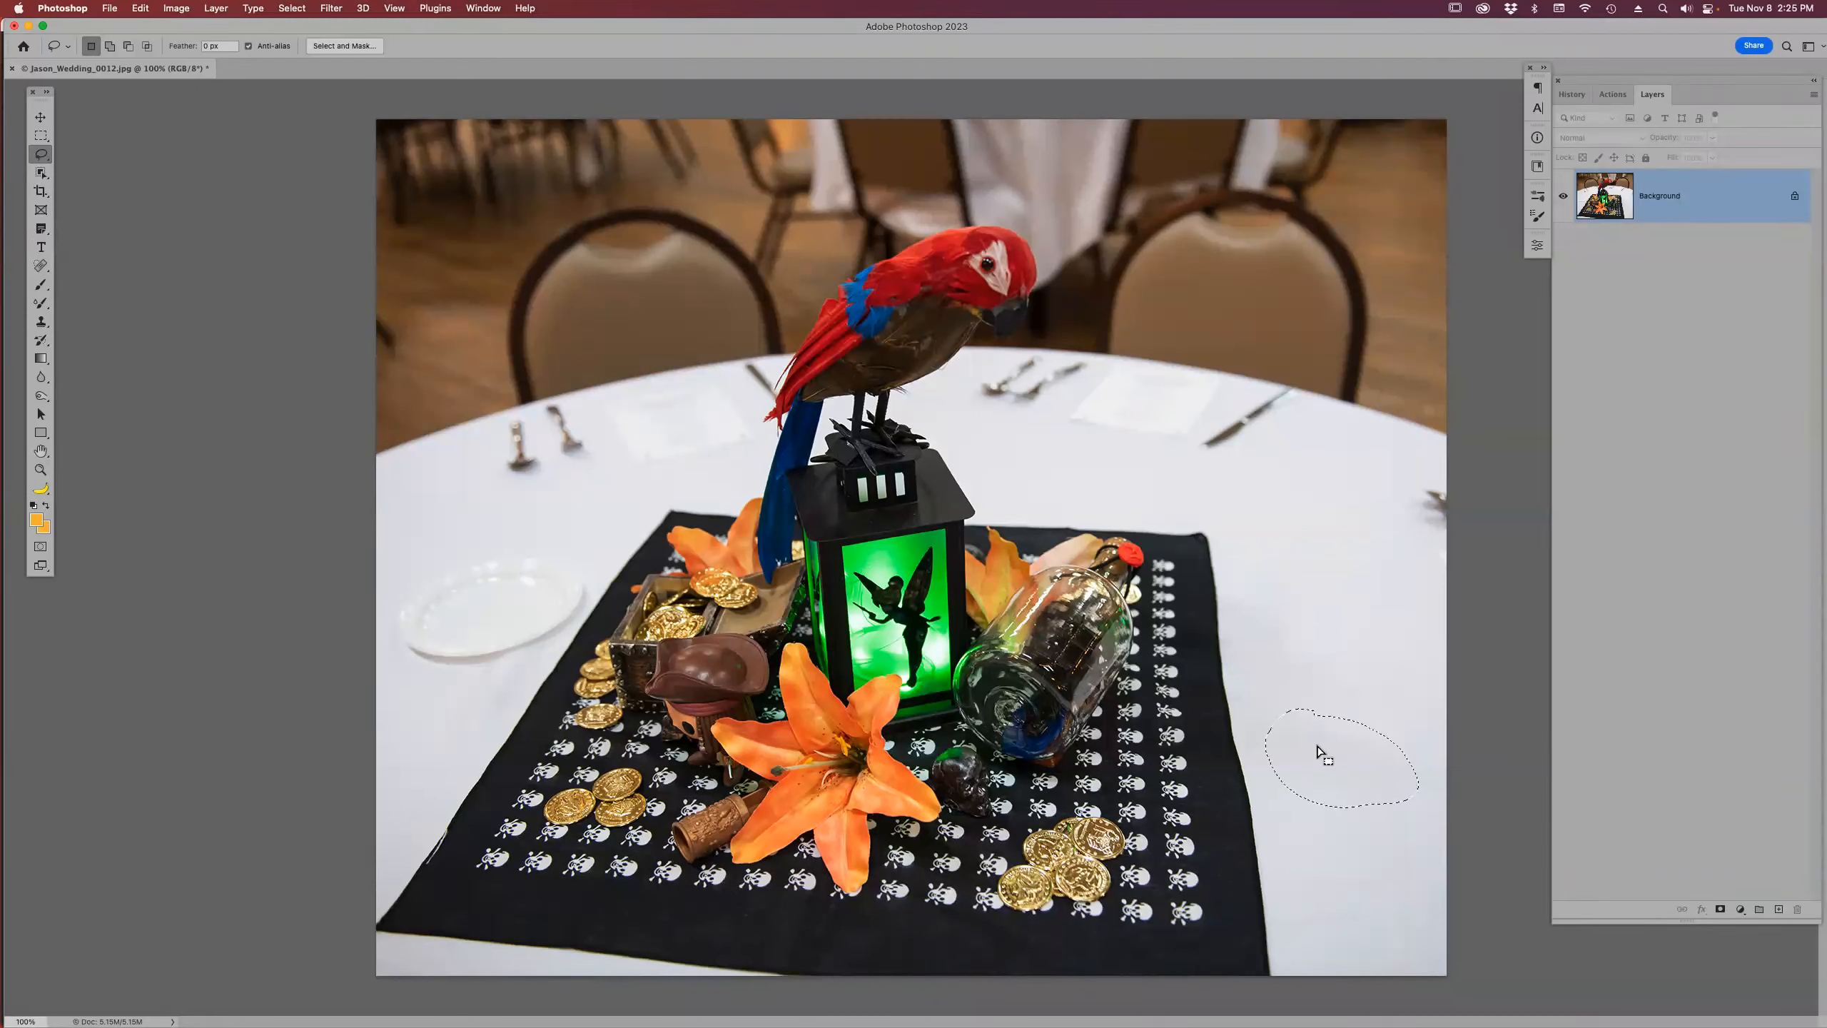
pyautogui.hotkey('shift', 'j')
pyautogui.hotkey('shift', 'j')
pyautogui.hotkey('shift', 'j')
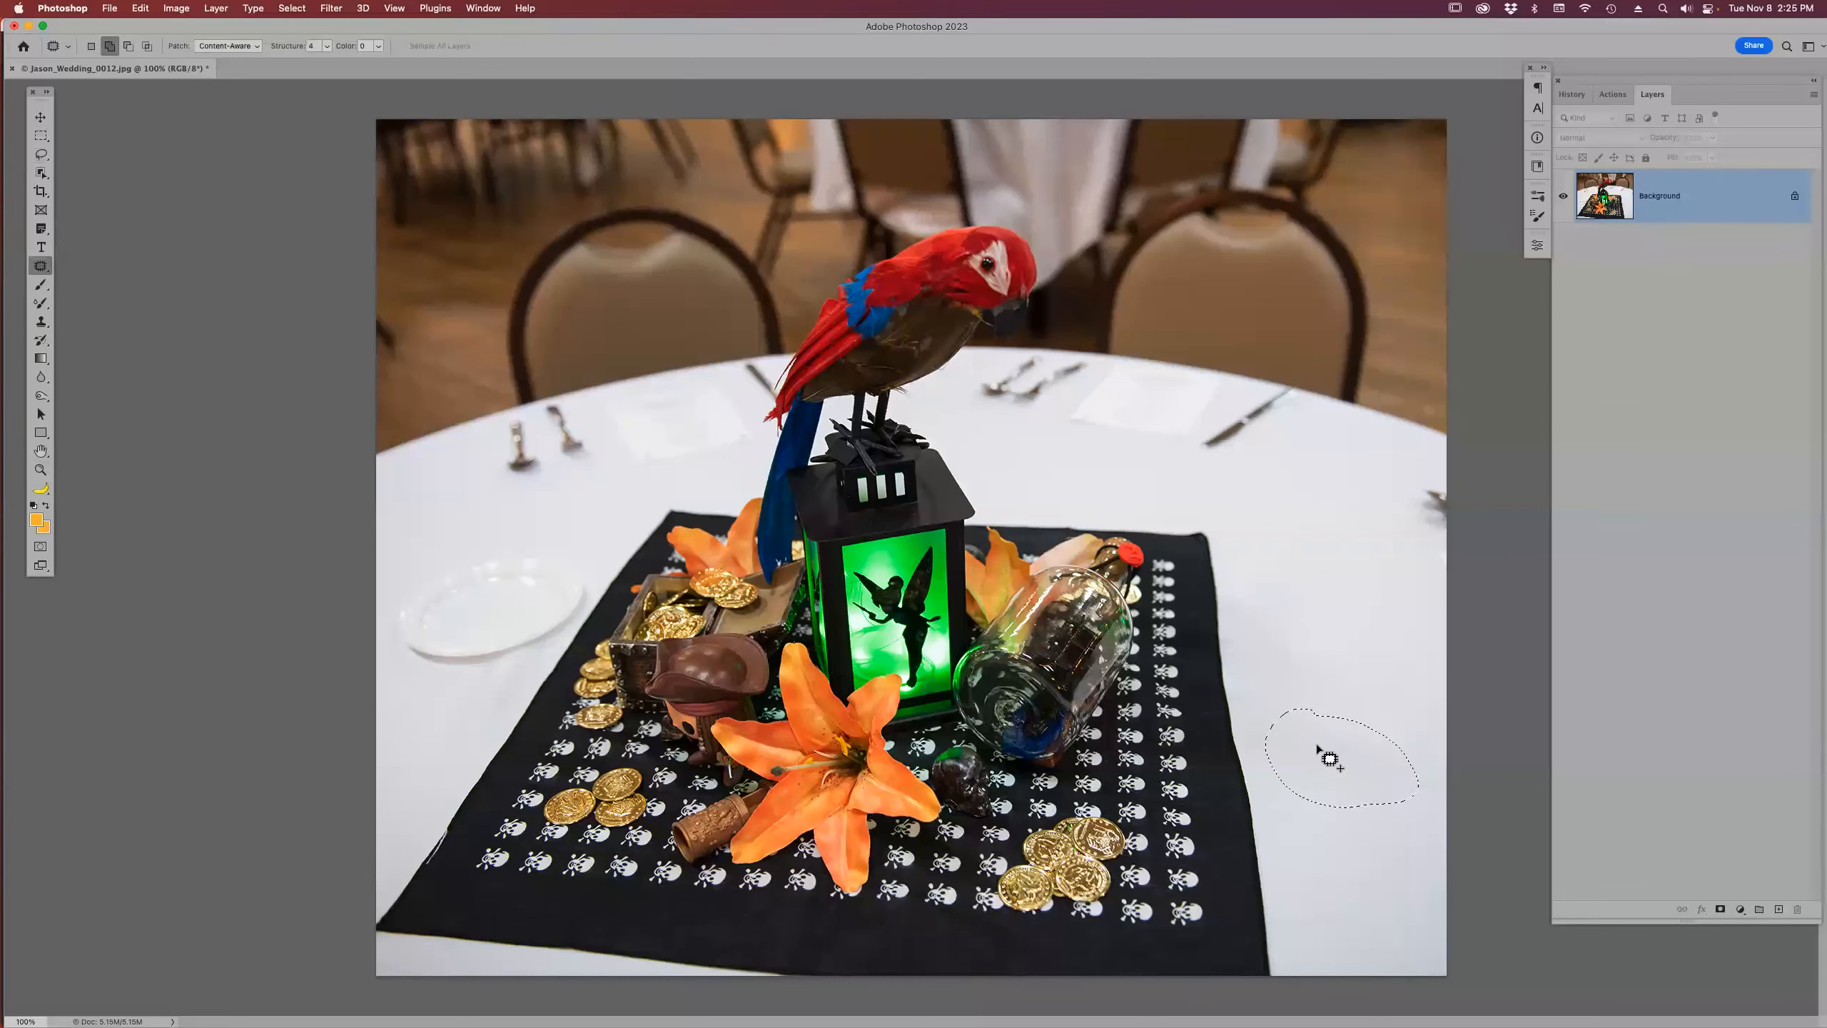
pyautogui.moveTo(1344, 854); pyautogui.dragTo(1345, 880)
pyautogui.press('super+d')
pyautogui.moveTo(1359, 718)
pyautogui.mouseDown()
pyautogui.moveTo(1284, 769)
pyautogui.moveTo(1329, 812)
pyautogui.moveTo(1412, 760)
pyautogui.moveTo(1344, 714)
pyautogui.mouseUp()
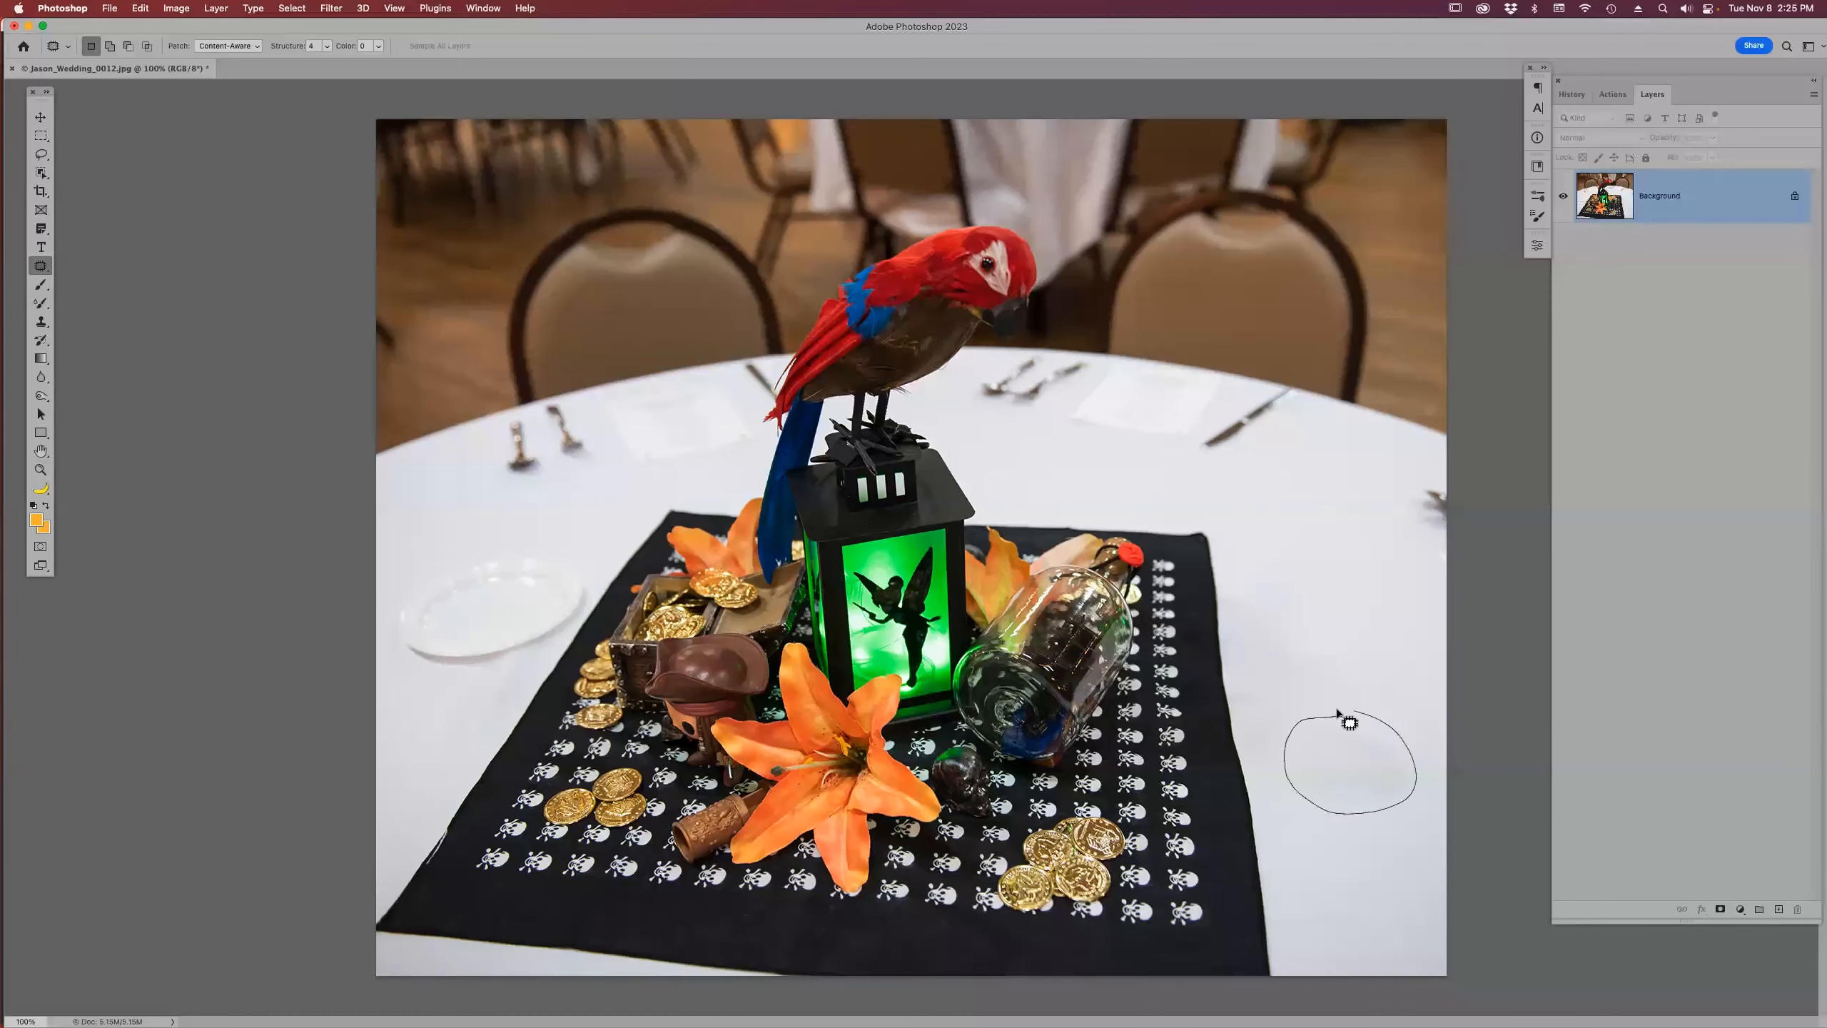
pyautogui.moveTo(1362, 790); pyautogui.dragTo(1367, 849)
pyautogui.press('super+d')
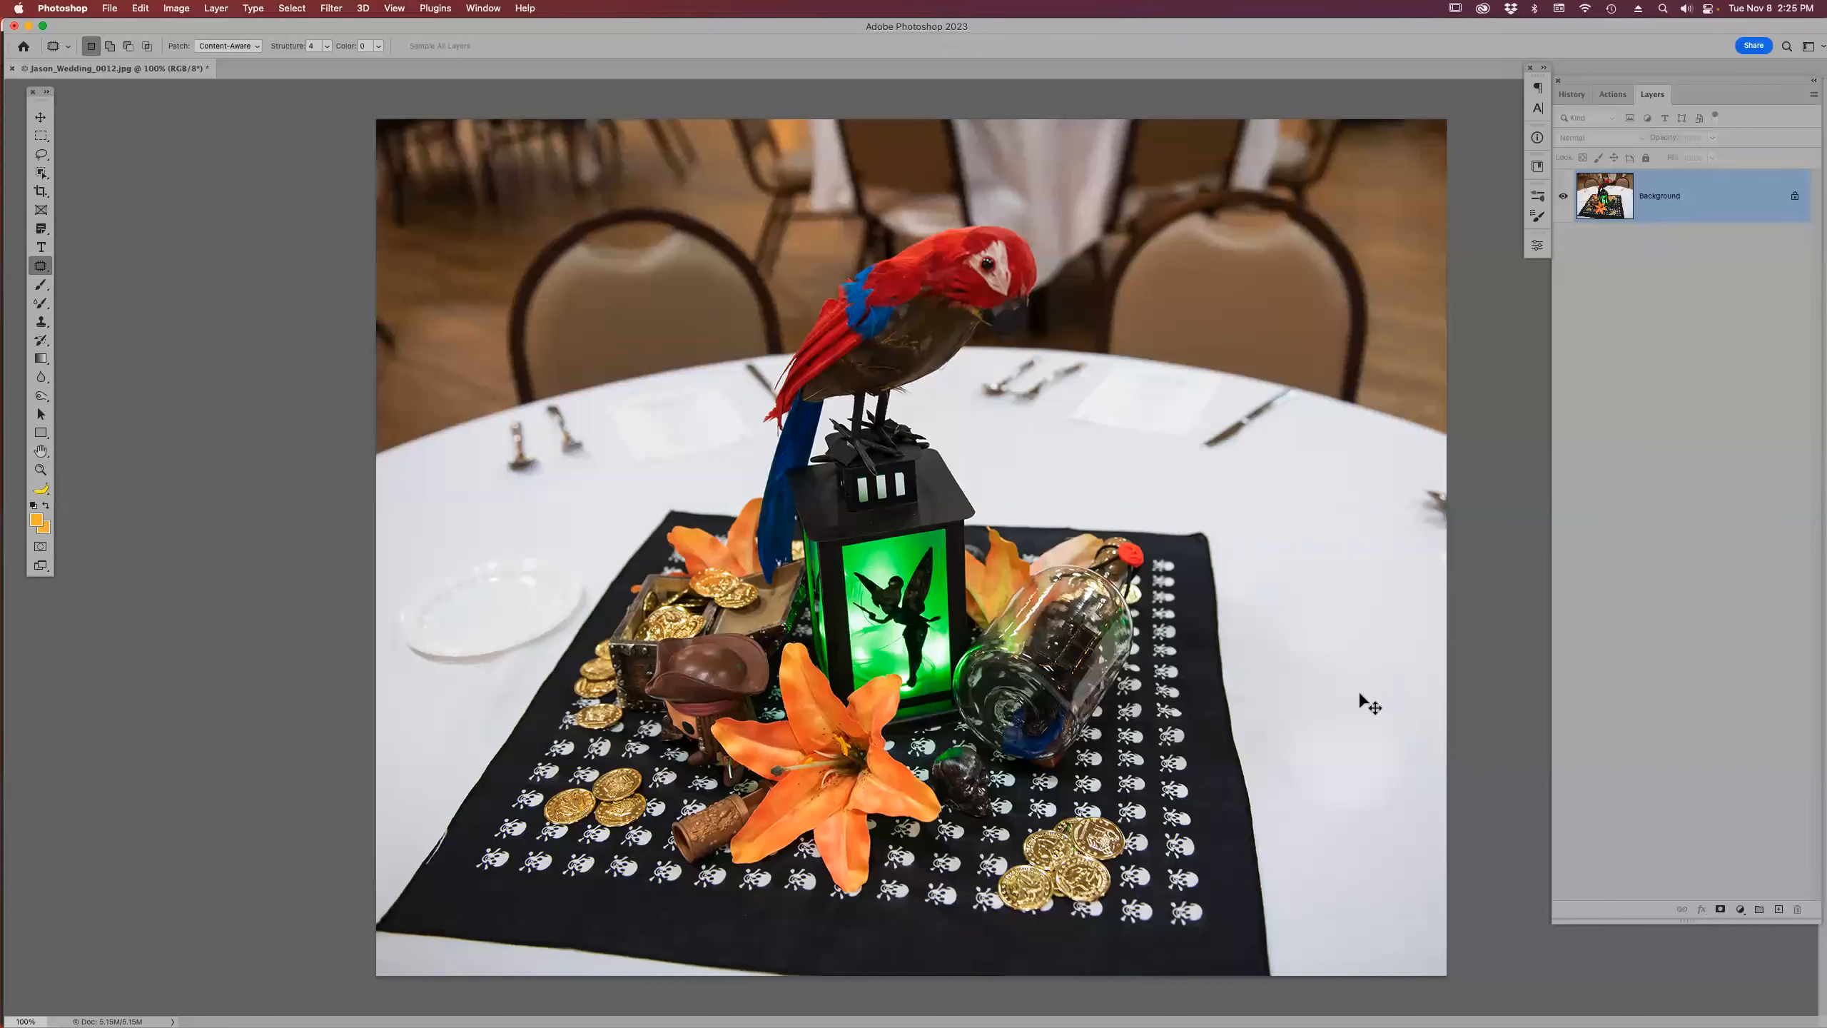
# - Undo the patches and the Content-Aware Fill back to the Lasso selection around the shakers
pyautogui.press('super+z')
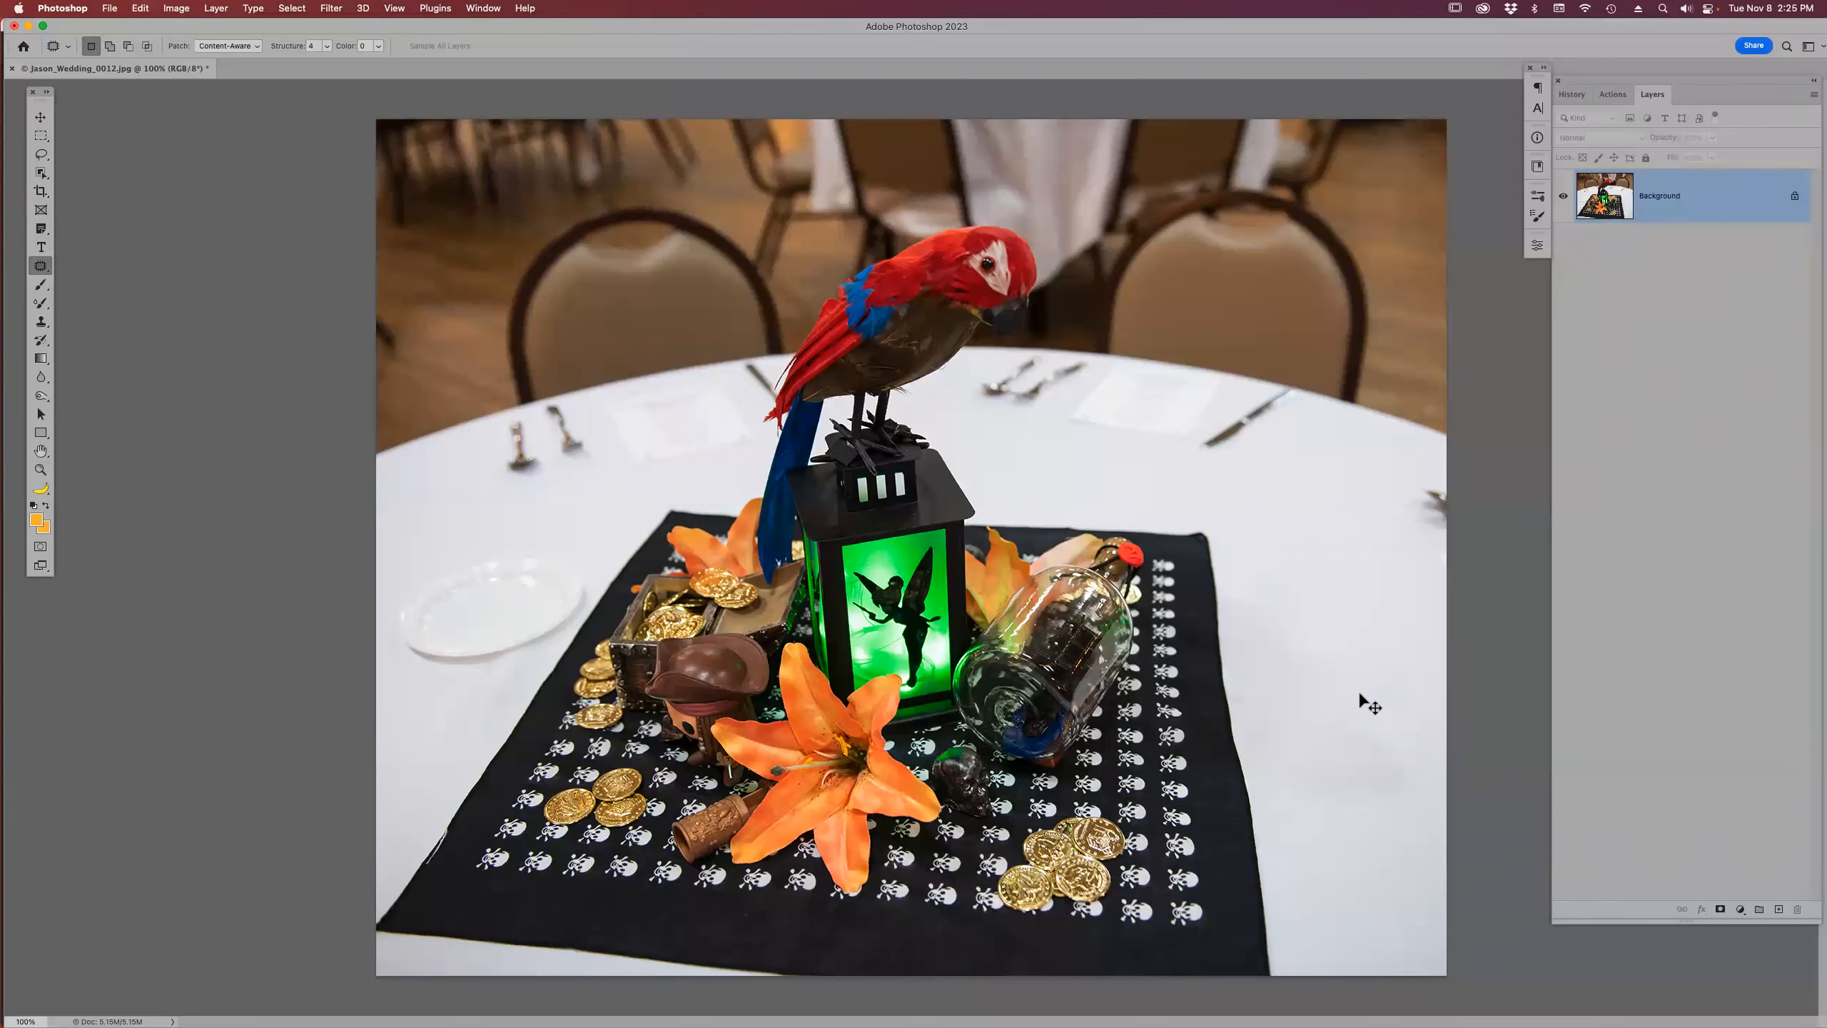
pyautogui.press('super+z')
pyautogui.press('super+z')
pyautogui.press('super+z')
pyautogui.press('super+z')
pyautogui.press('super+z')
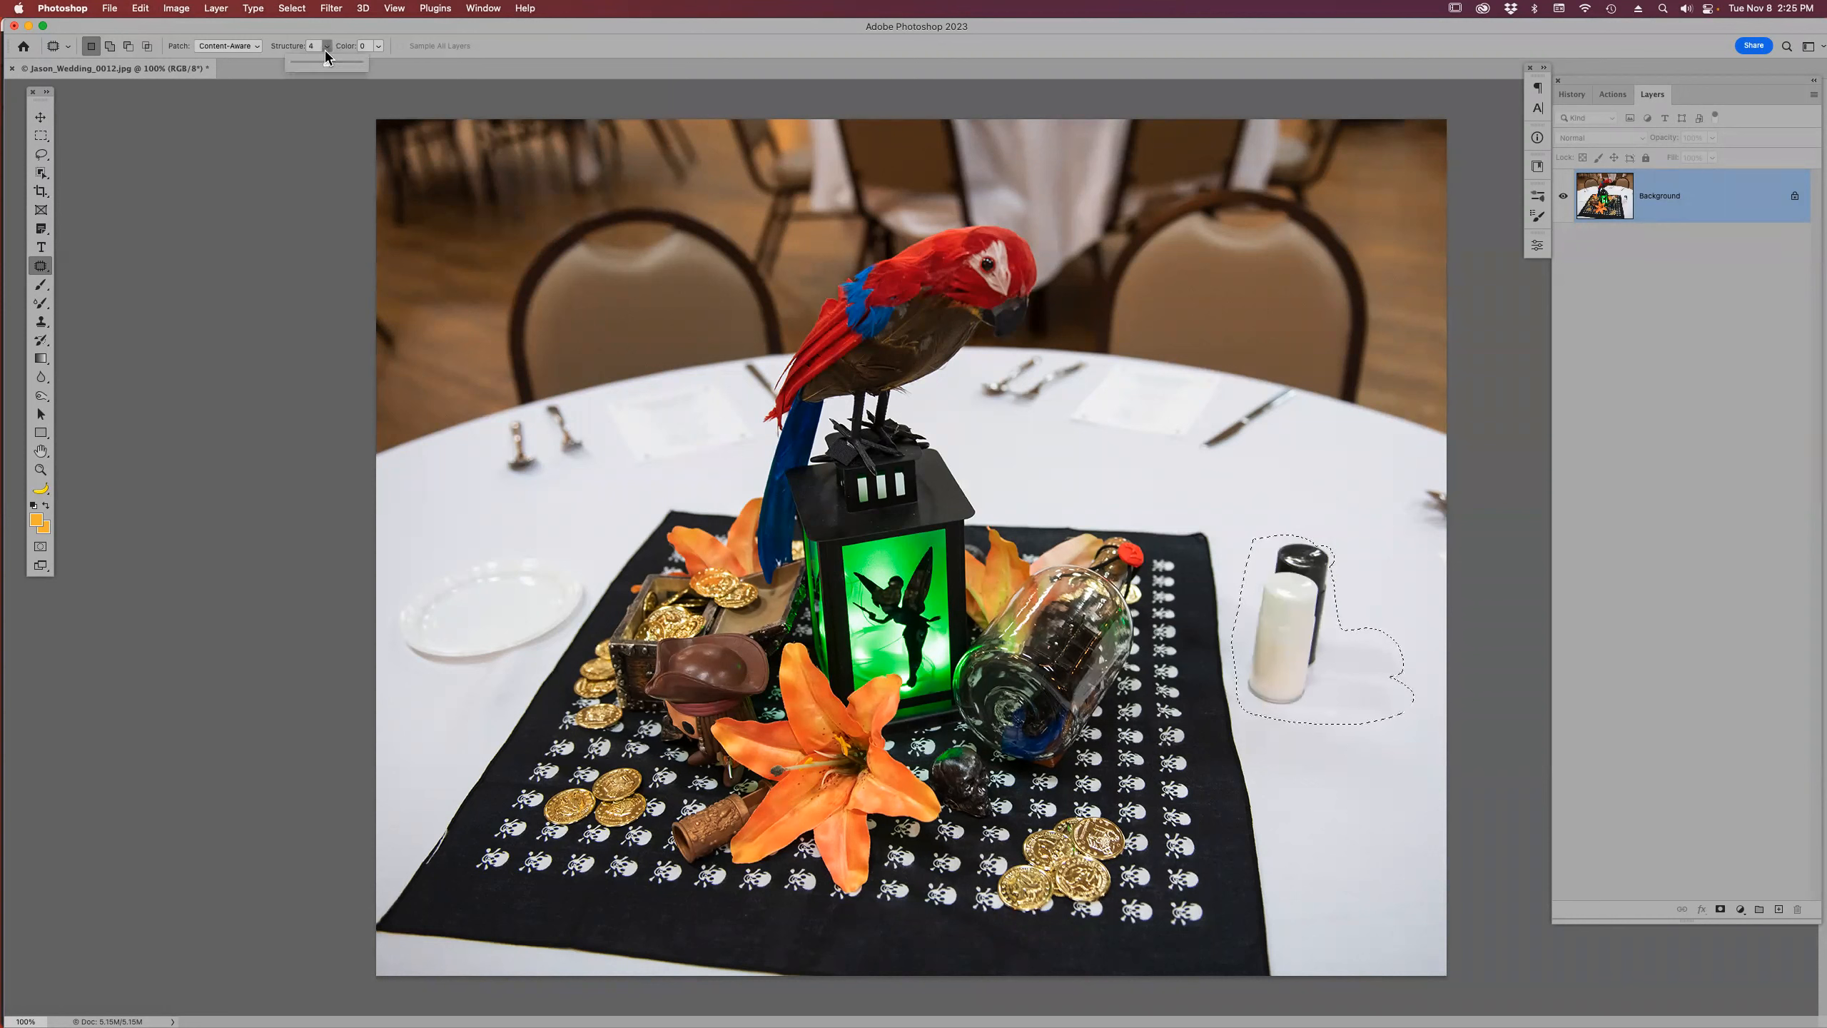
# - Set the Patch tool's Structure to 2, replace the selected shakers with clean tablecloth from below, and deselect
pyautogui.moveTo(327, 48); pyautogui.dragTo(306, 63)
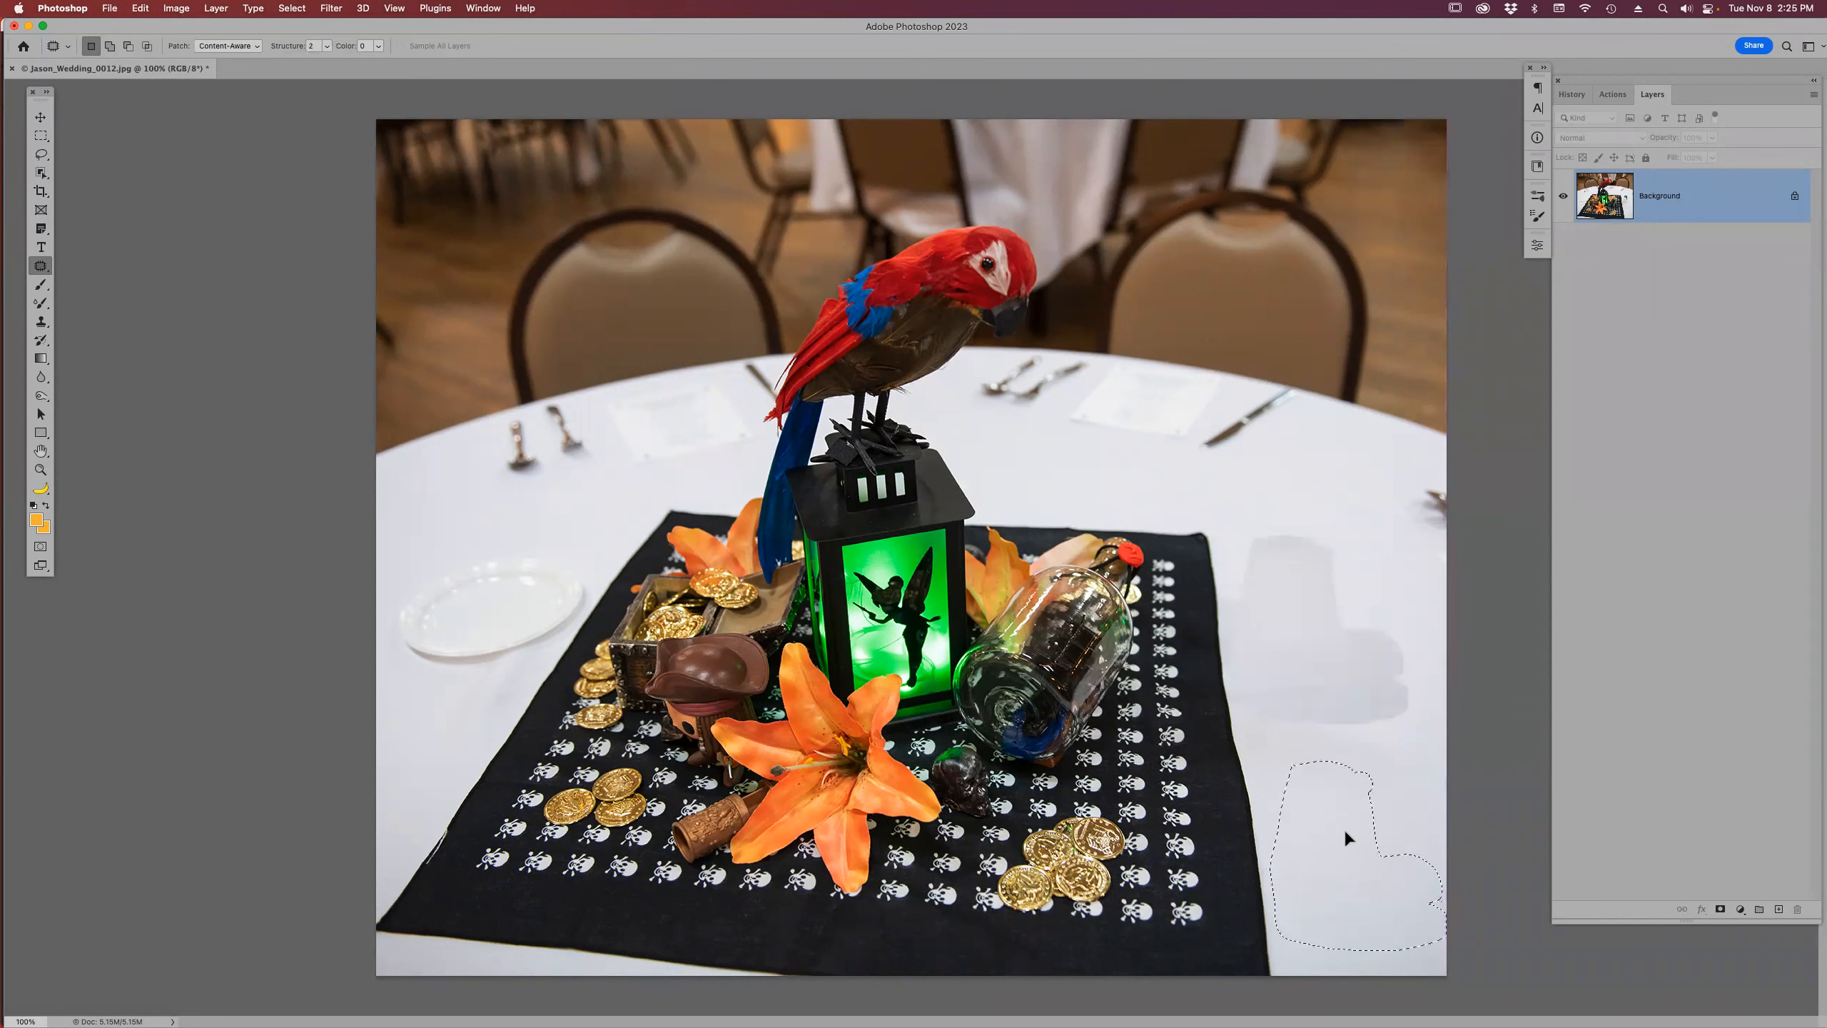
pyautogui.press('super+d')
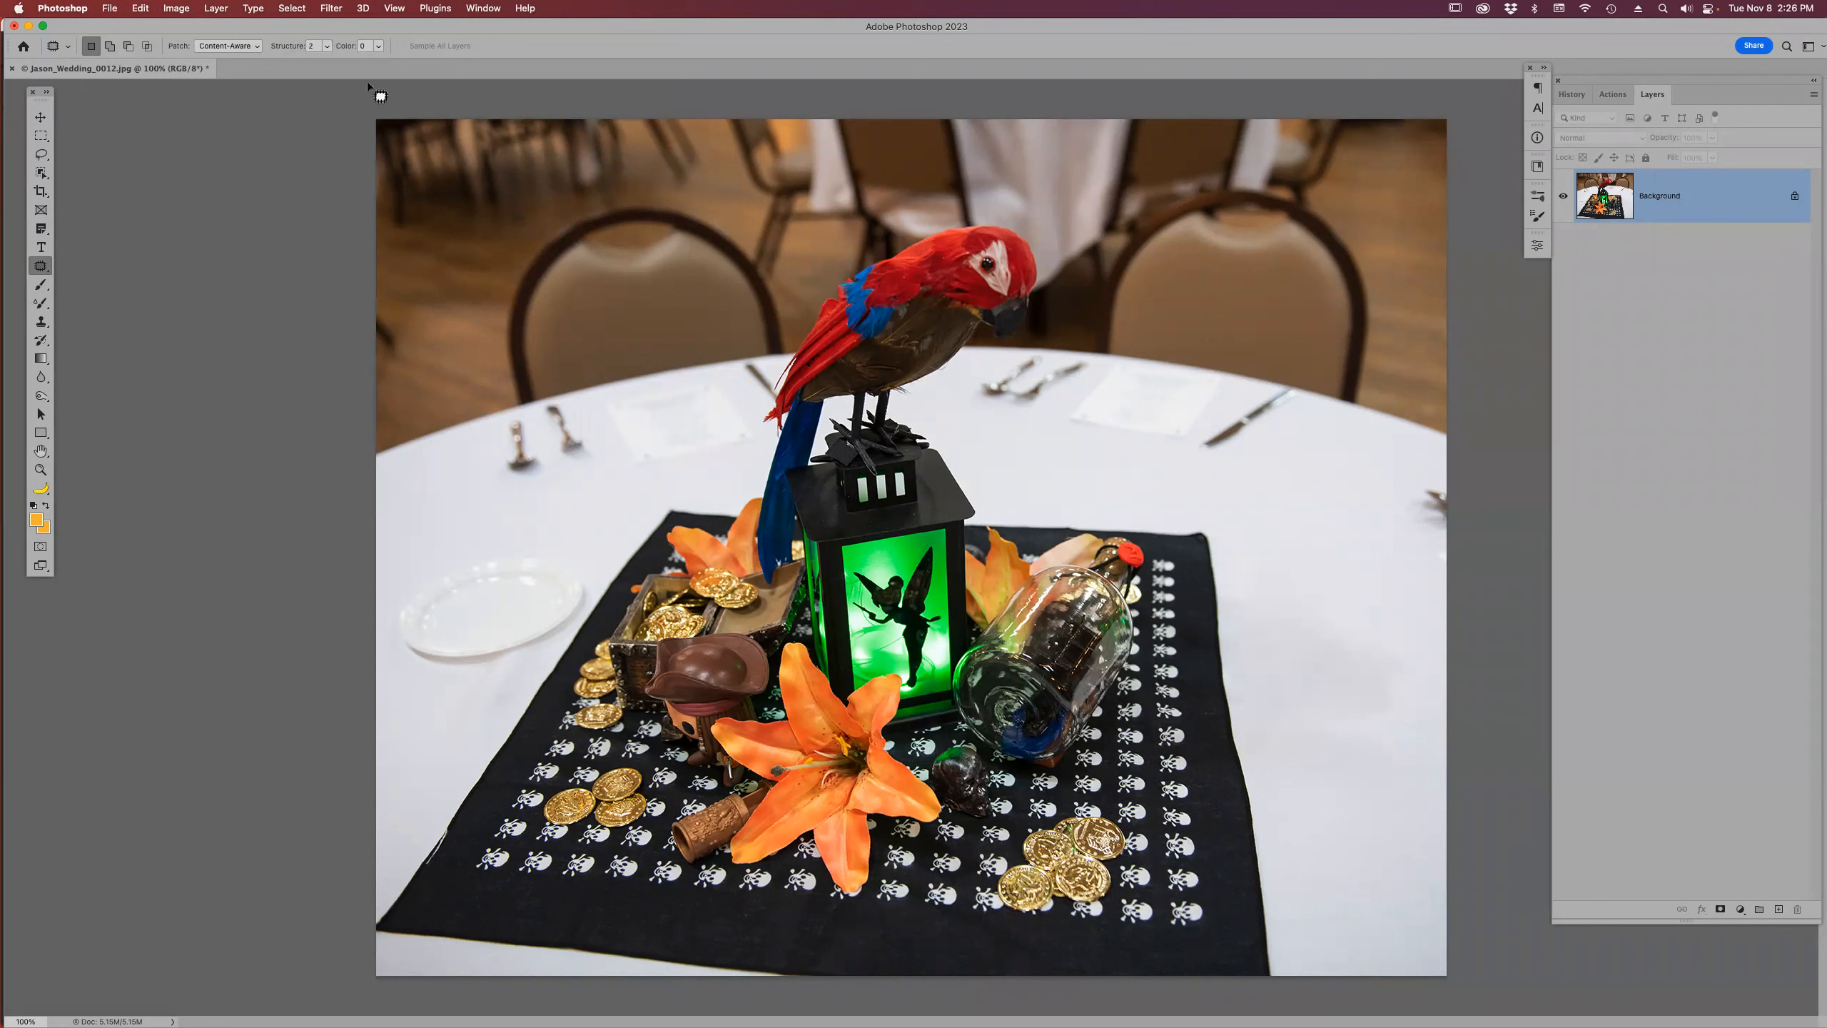
pyautogui.moveTo(337, 52); pyautogui.dragTo(343, 53)
pyautogui.moveTo(1337, 625); pyautogui.dragTo(1376, 837)
pyautogui.click(1311, 750)
# - Lasso the cutlery at the photo's right edge and the knife beside the place card, removing each with the Object Selection tool's Delete and Fill
pyautogui.moveTo(1444, 467)
pyautogui.mouseDown()
pyautogui.moveTo(1403, 517)
pyautogui.moveTo(1460, 544)
pyautogui.mouseUp()
pyautogui.press('w')
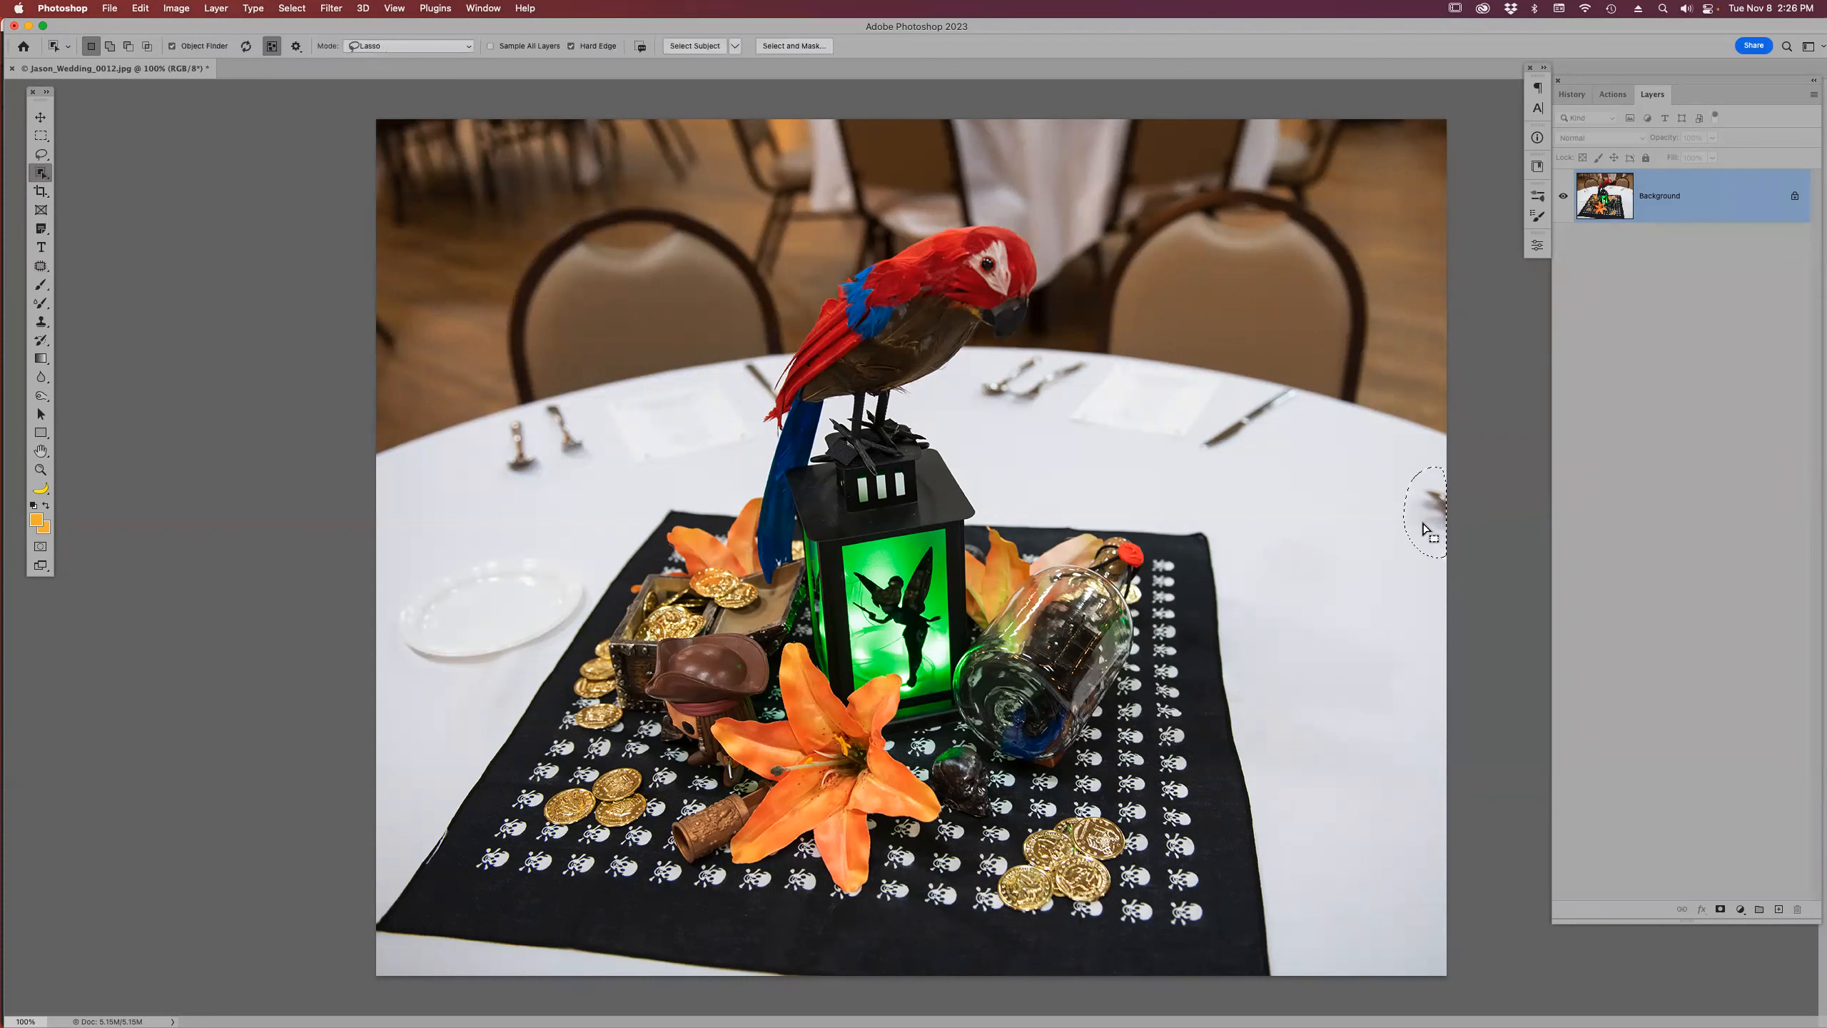
pyautogui.hotkey('shift', 'BackSpace')
pyautogui.moveTo(1231, 414)
pyautogui.mouseDown()
pyautogui.moveTo(1201, 450)
pyautogui.moveTo(1252, 448)
pyautogui.moveTo(1303, 400)
pyautogui.moveTo(1286, 390)
pyautogui.moveTo(1208, 446)
pyautogui.mouseUp()
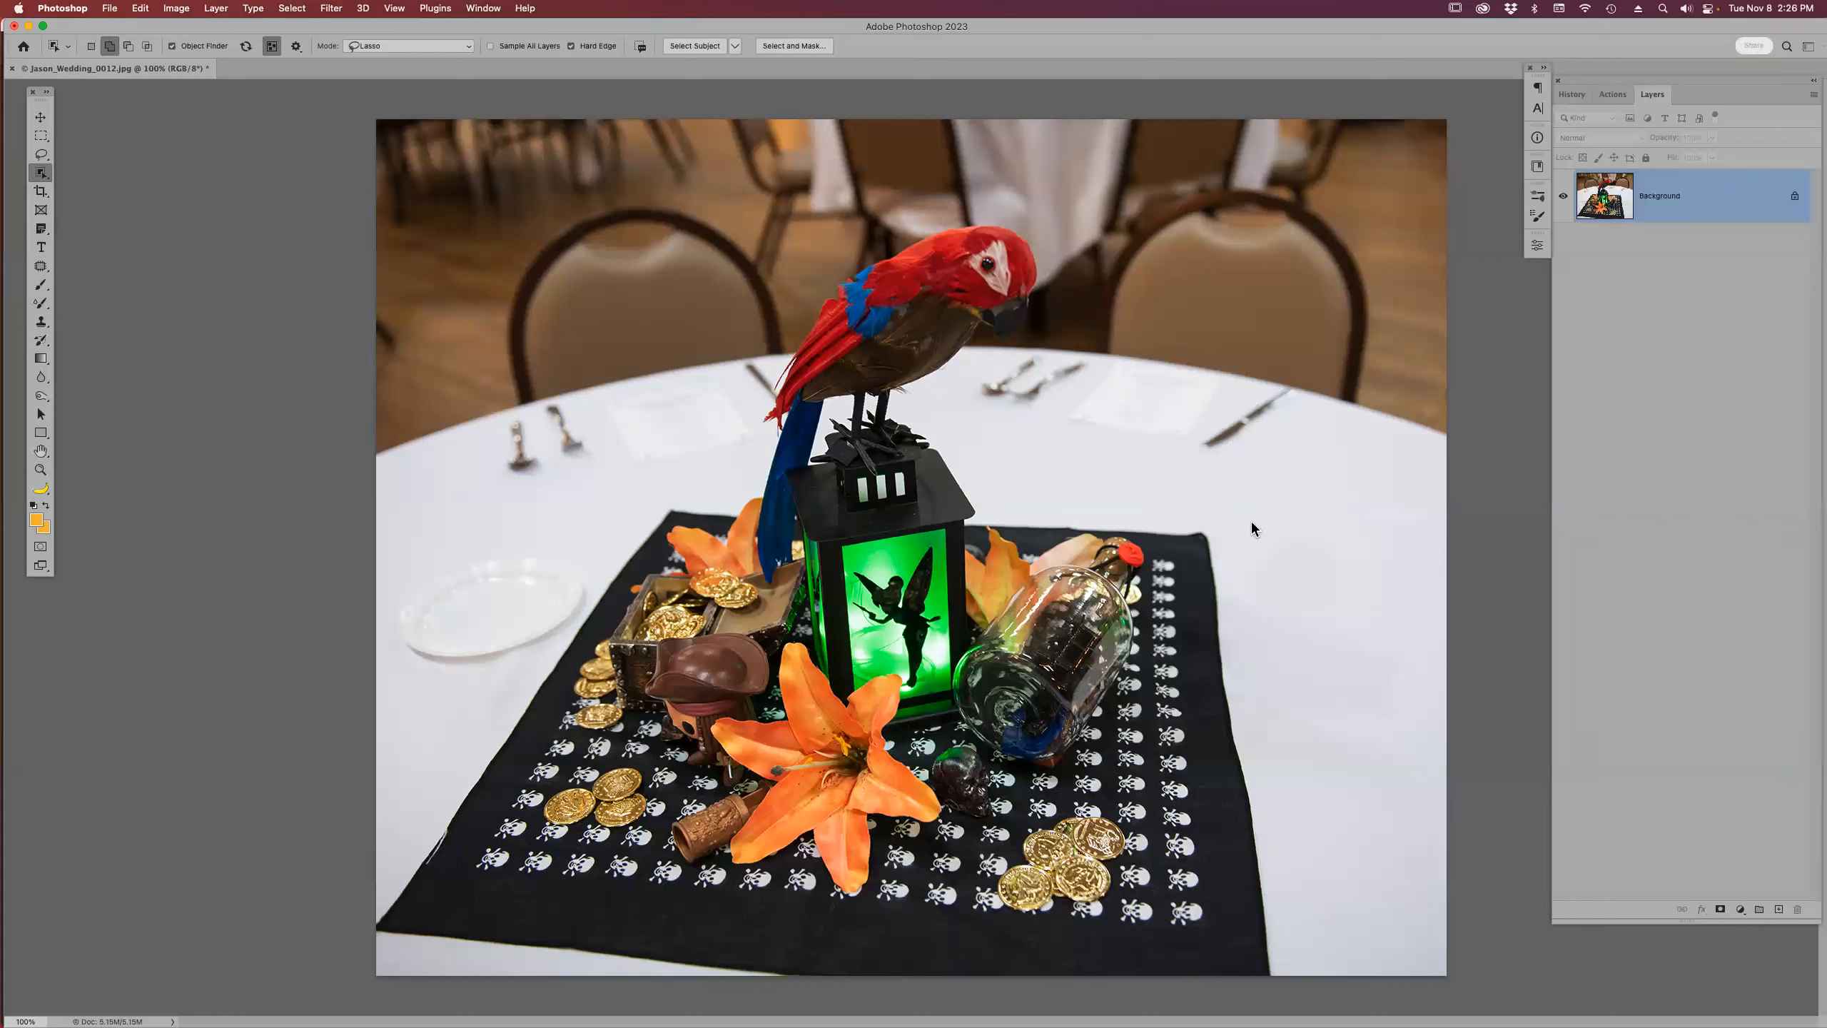
pyautogui.hotkey('shift', 'BackSpace')
# - Remove the cutlery just right of the parrot and the pair at the table's far left with Object Selection lassos and Delete and Fill
pyautogui.moveTo(1056, 386)
pyautogui.mouseDown()
pyautogui.moveTo(1021, 408)
pyautogui.moveTo(984, 369)
pyautogui.moveTo(1082, 358)
pyautogui.moveTo(1038, 409)
pyautogui.moveTo(1005, 412)
pyautogui.mouseUp()
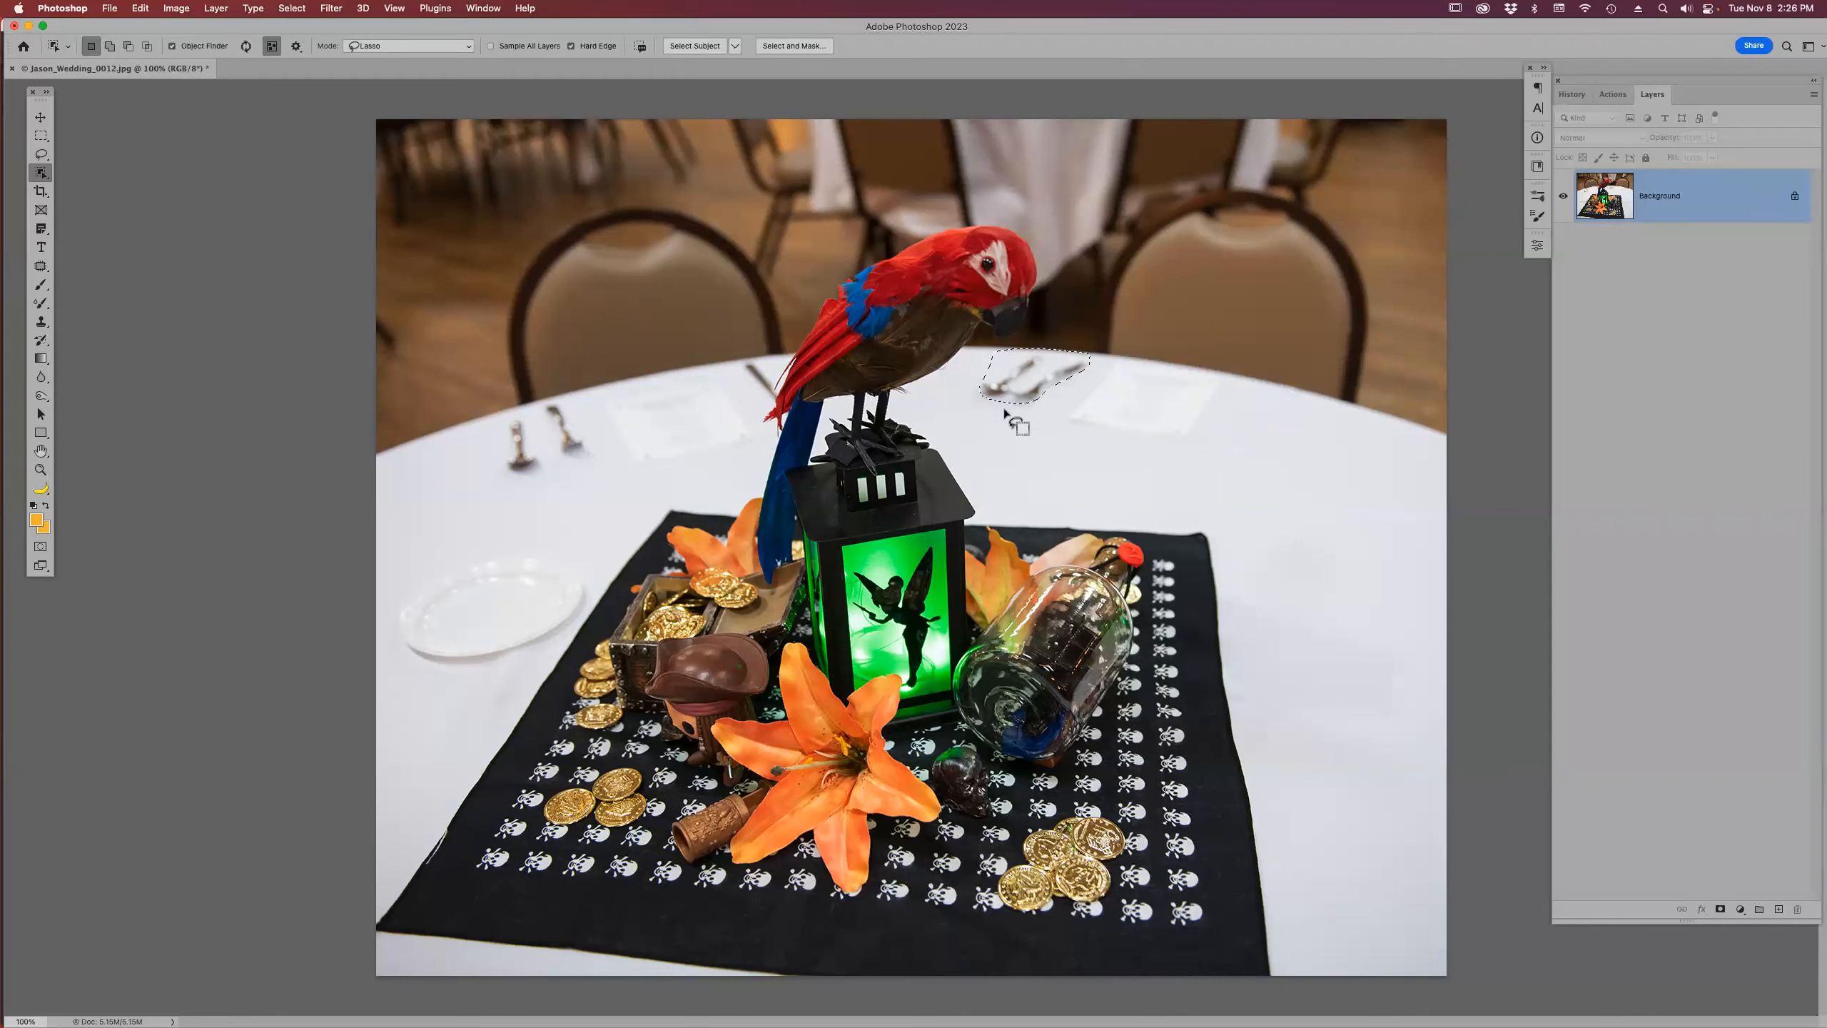
pyautogui.press('BackSpace')
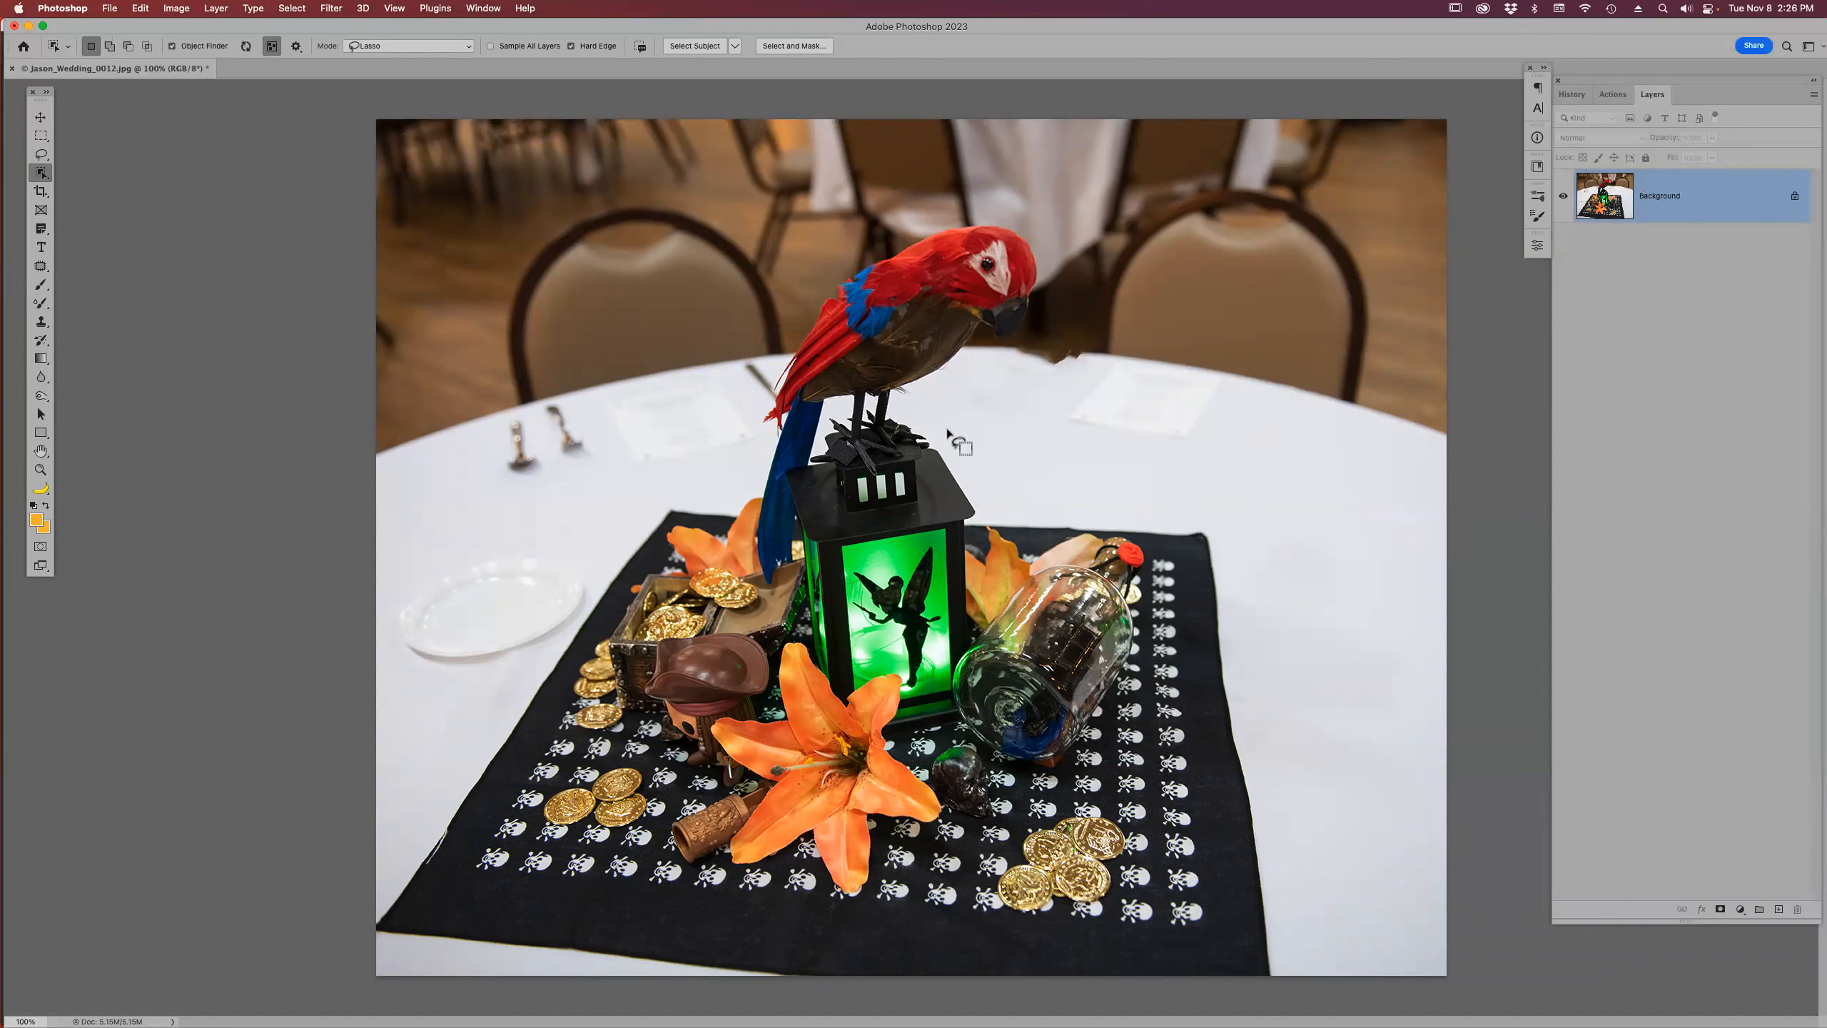
pyautogui.moveTo(510, 483)
pyautogui.mouseDown()
pyautogui.moveTo(598, 449)
pyautogui.moveTo(580, 399)
pyautogui.moveTo(496, 423)
pyautogui.moveTo(501, 470)
pyautogui.mouseUp()
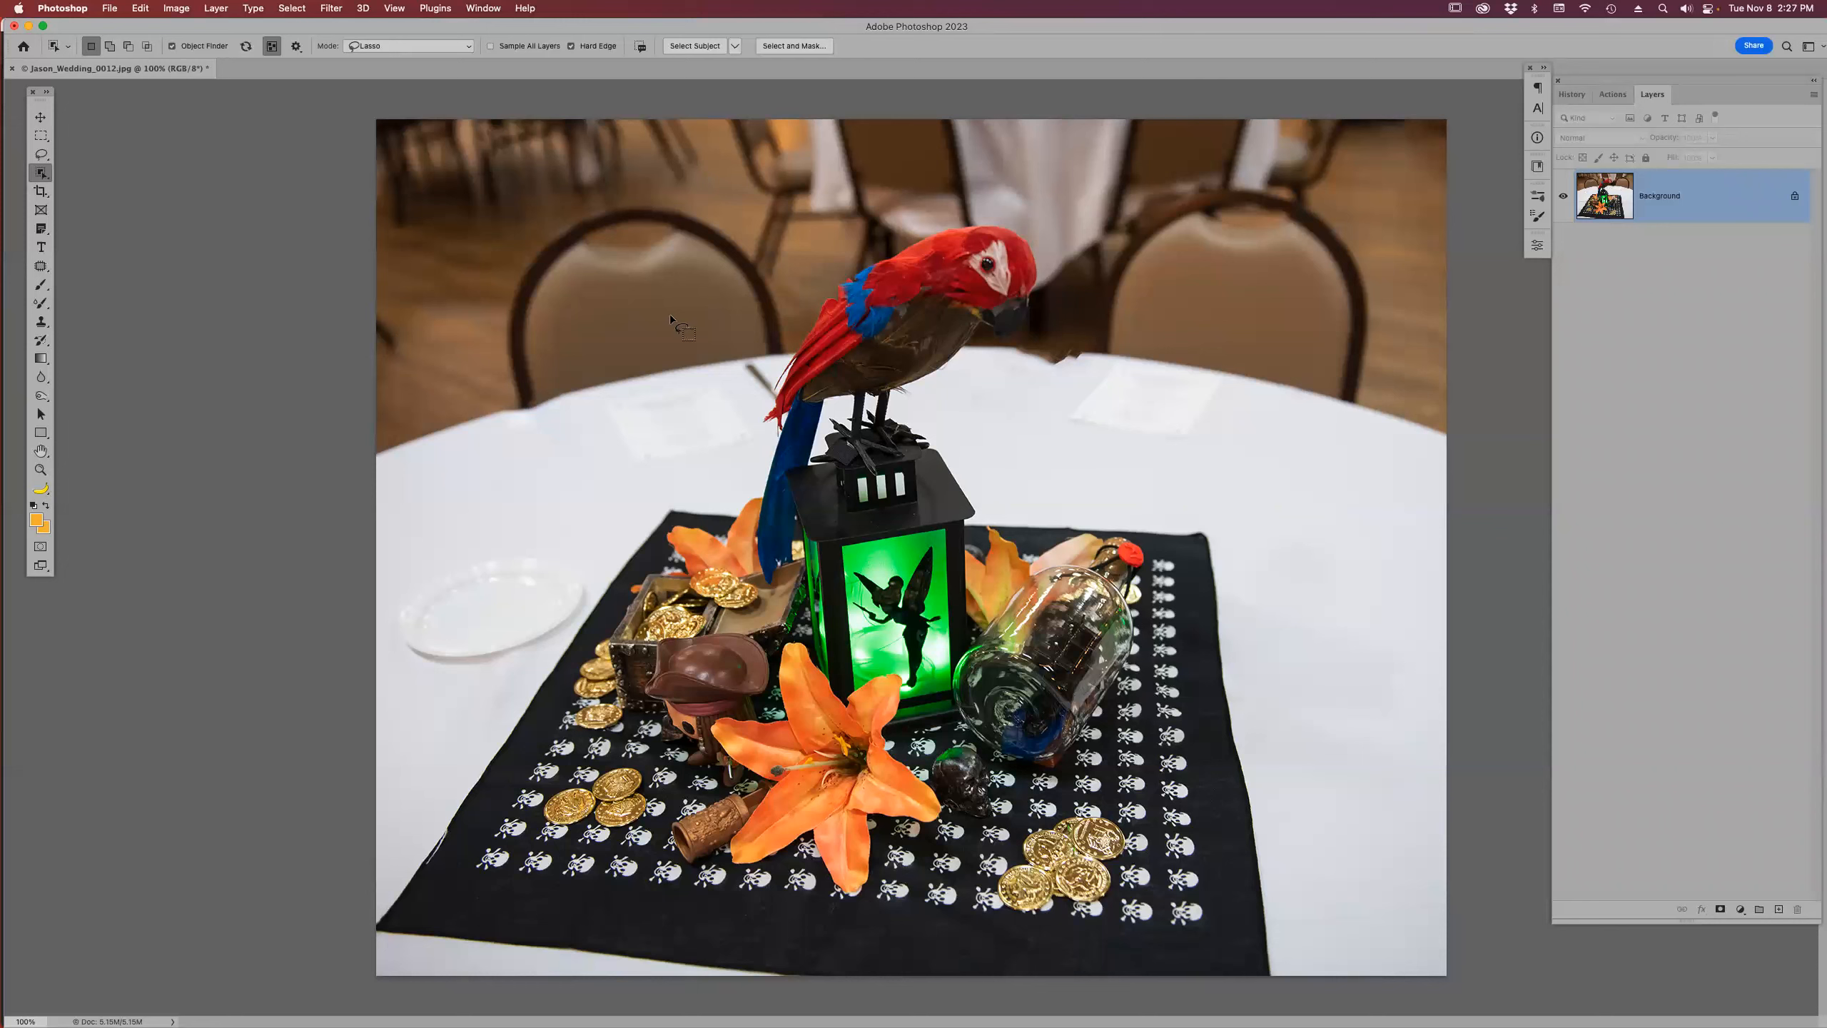
# - Close Jason_Wedding_0012.jpg without saving the changes and switch to Adobe Bridge
pyautogui.click(12, 68)
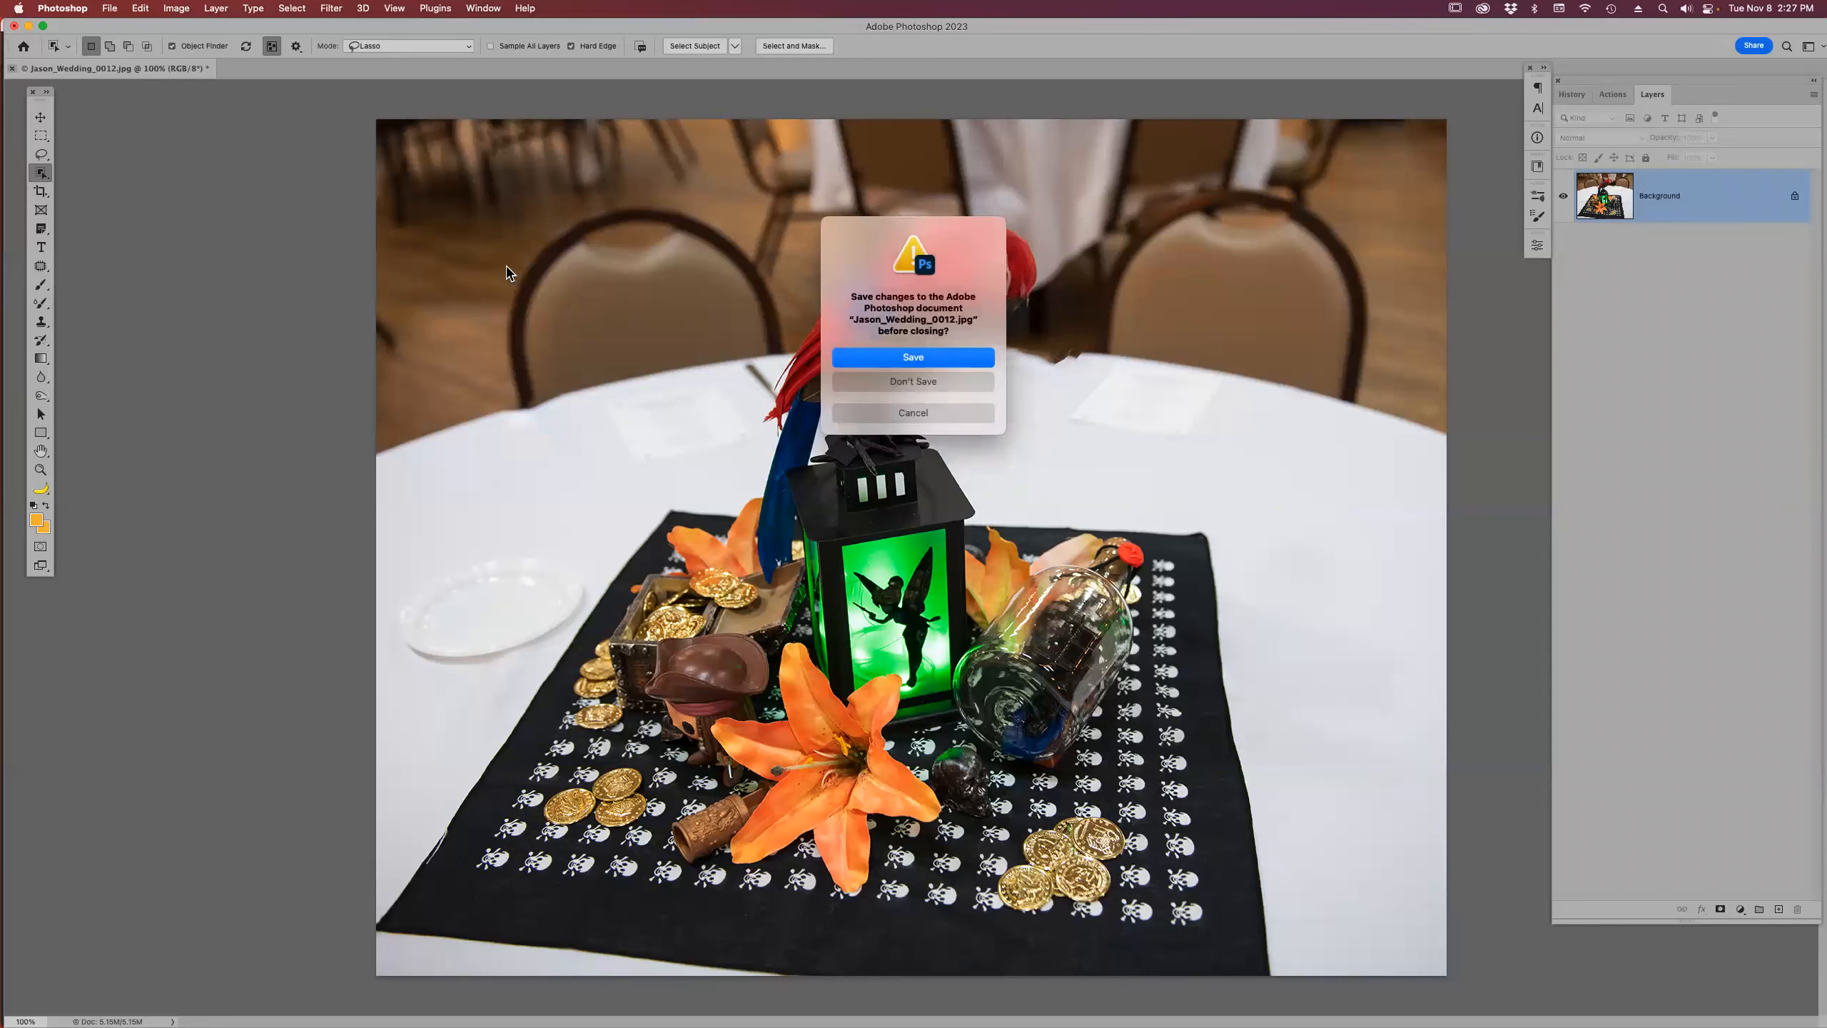
pyautogui.click(878, 382)
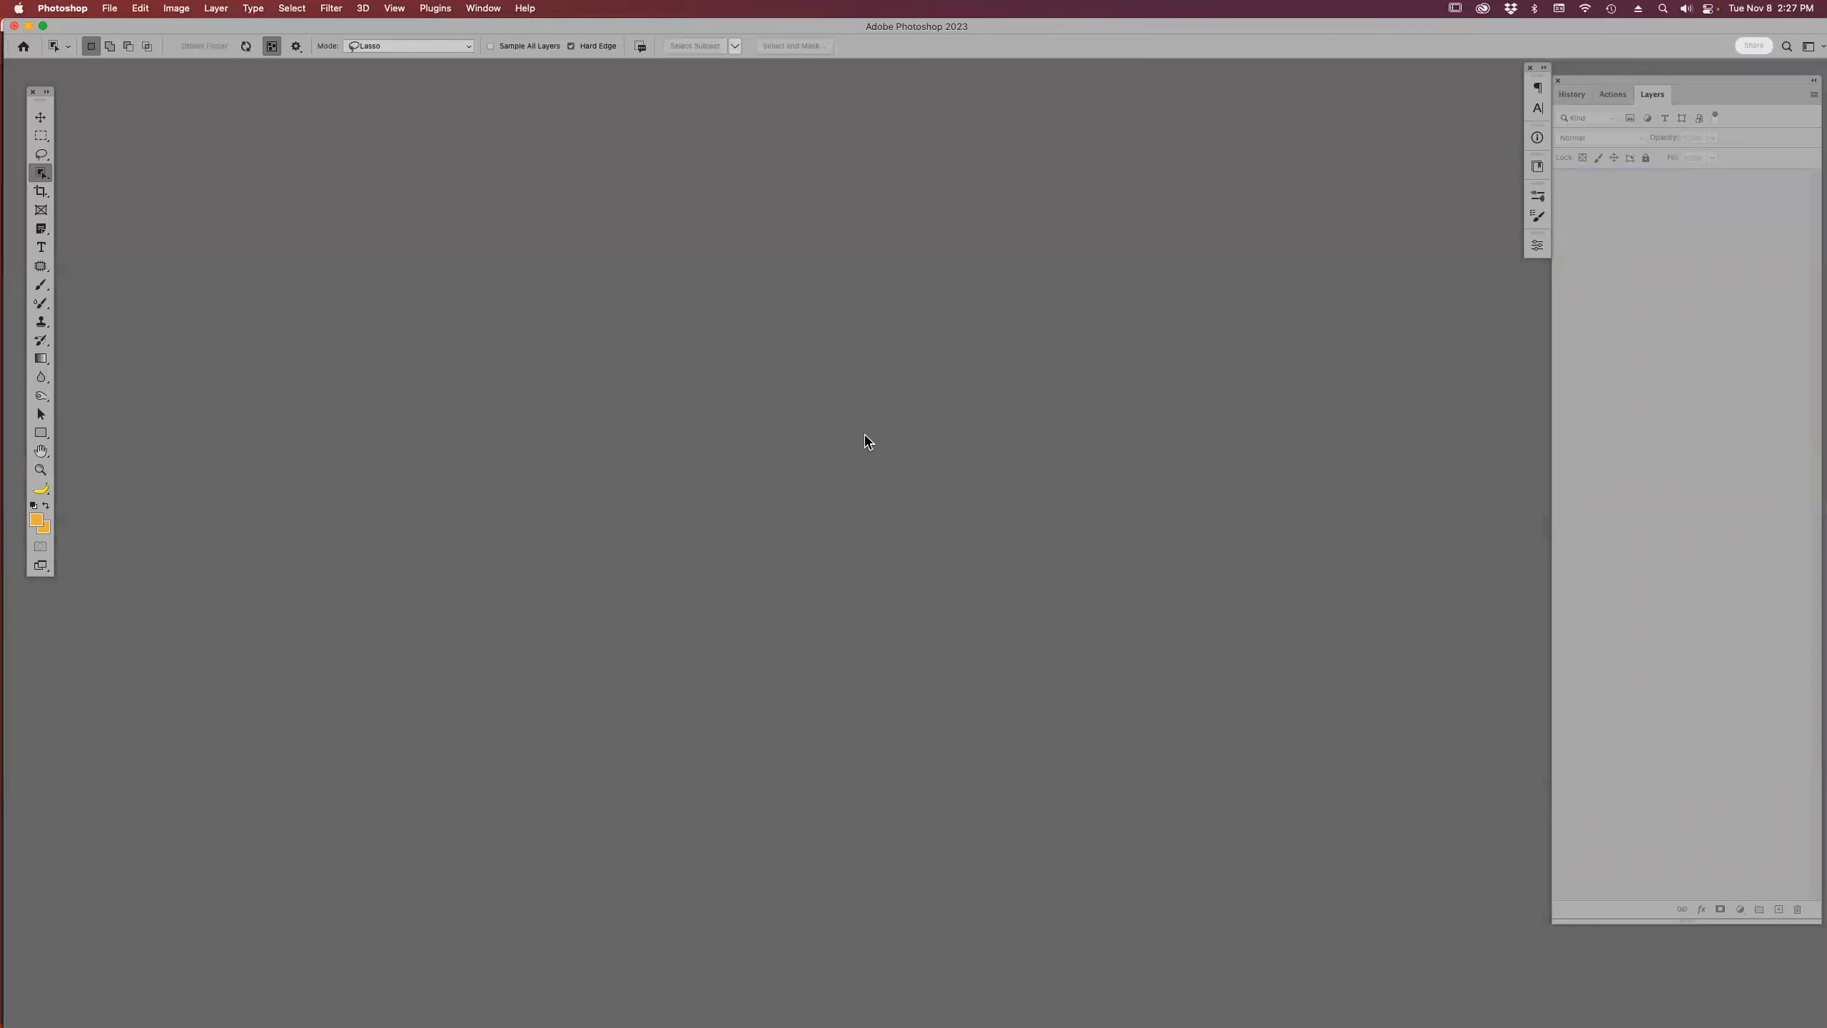
pyautogui.press('super+Tab')
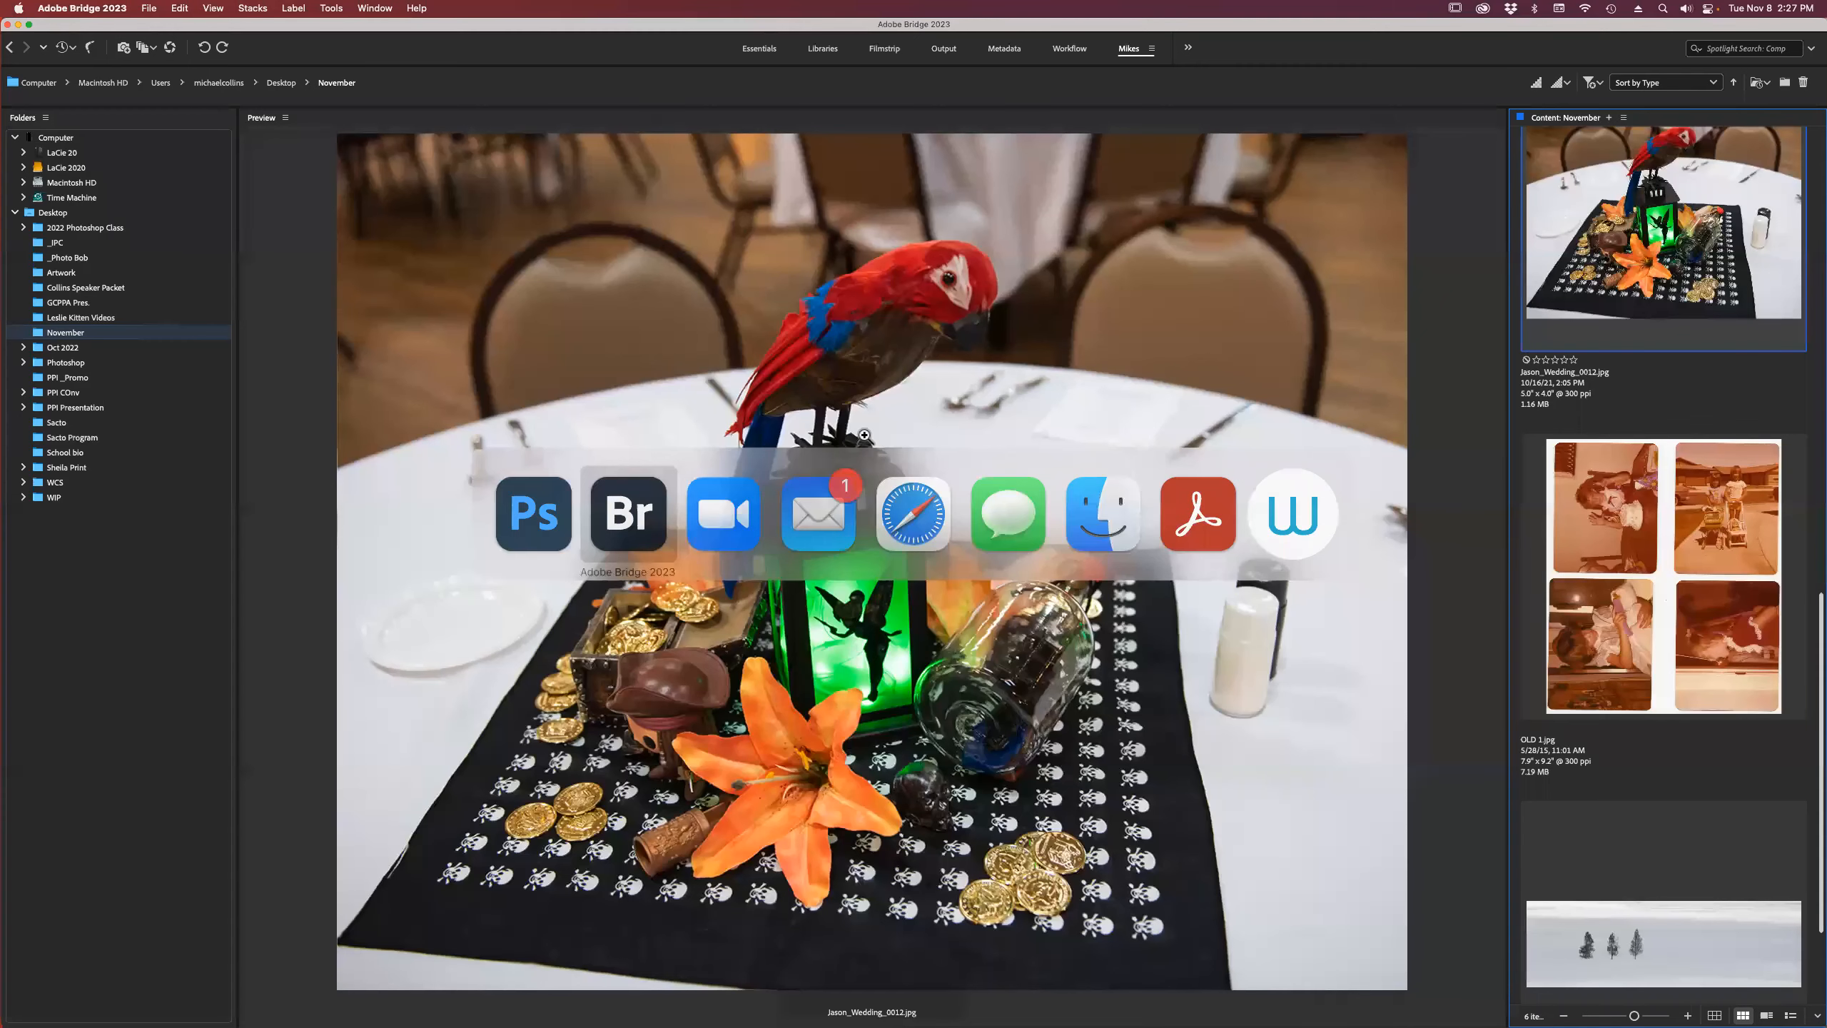